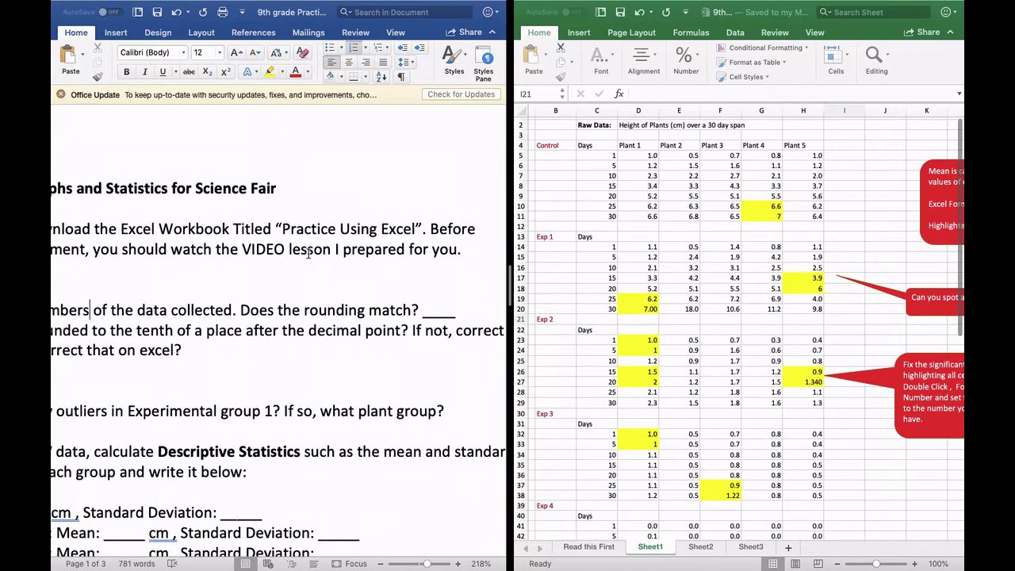
# - Read through the Sheet 1 questions in the Word assignment and look over the plant height data on Sheet1 in Excel
pyautogui.hscroll(-5, 308, 254)
pyautogui.scroll(-1, 308, 254)
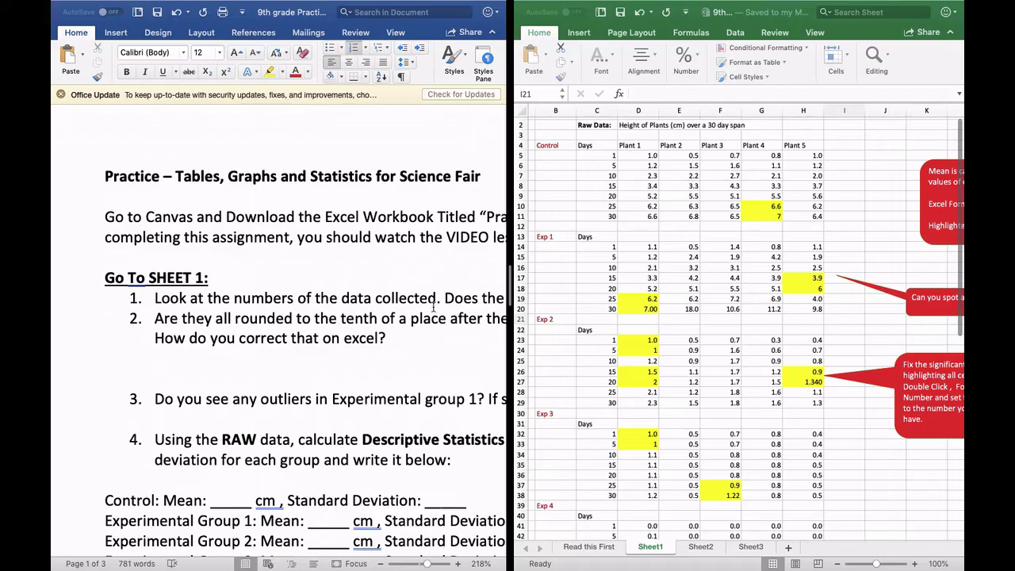
pyautogui.scroll(-3, 433, 307)
pyautogui.hscroll(1, 432, 308)
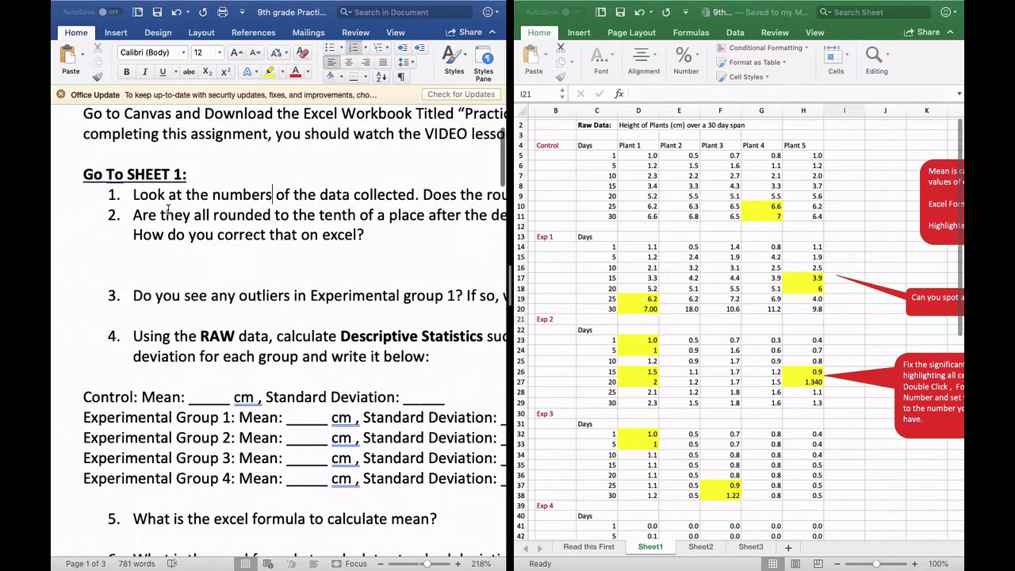
pyautogui.scroll(-3, 752, 425)
pyautogui.hscroll(-1, 751, 425)
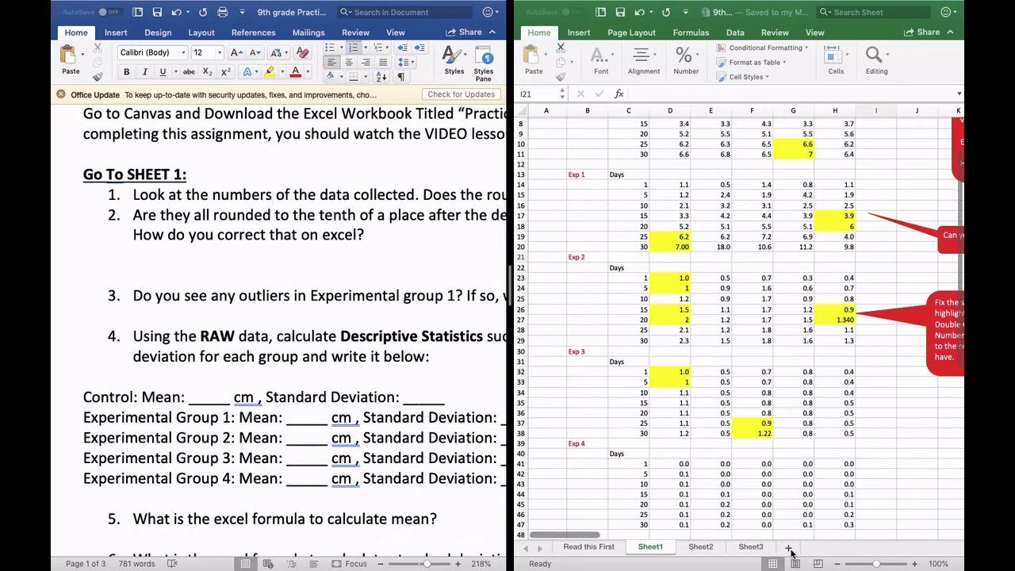
pyautogui.click(650, 547)
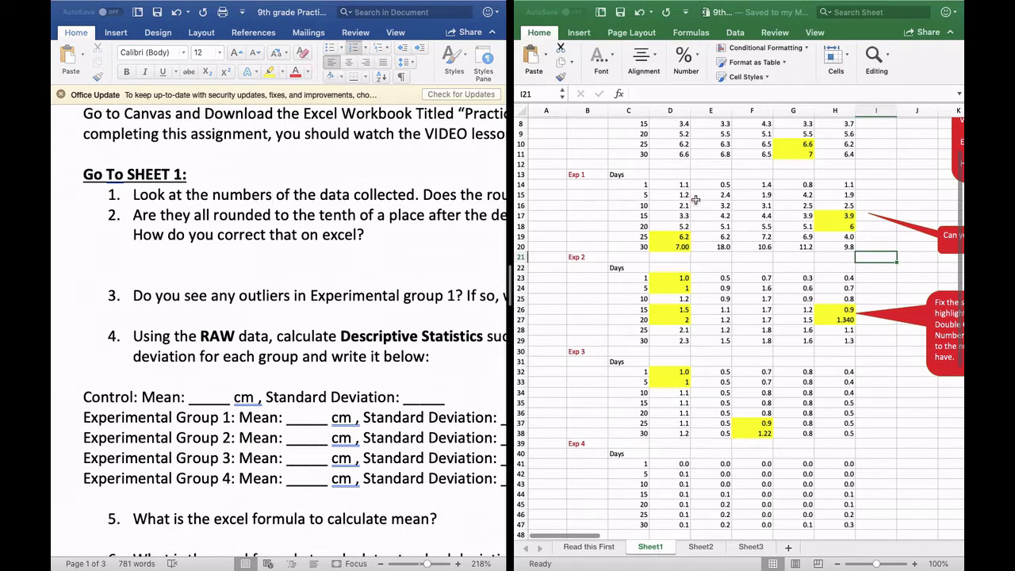
pyautogui.scroll(4, 695, 200)
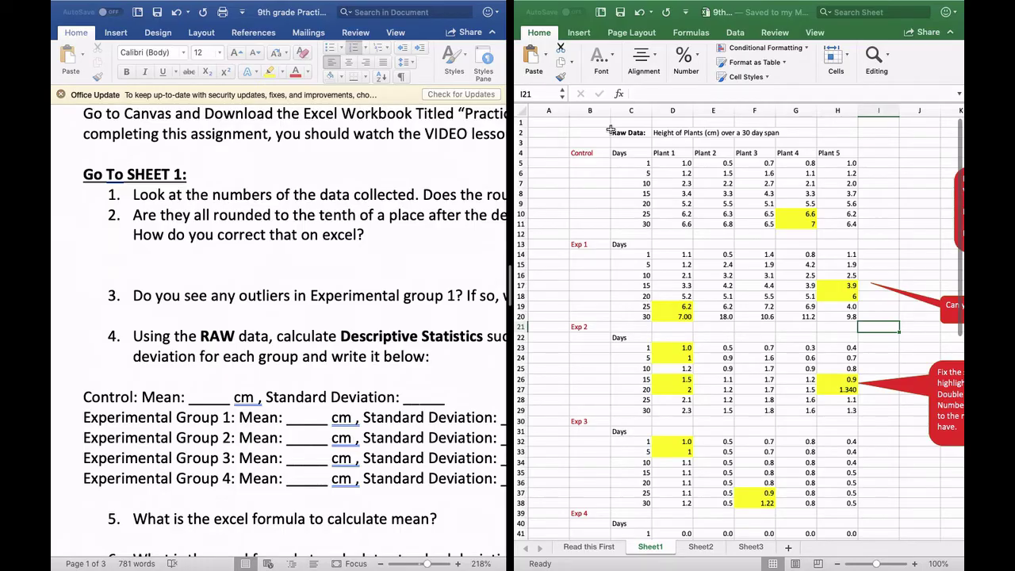
# - Read assignment questions 1 and 2 in Word about matching rounding and correcting it to the tenth place
pyautogui.scroll(3, 214, 237)
pyautogui.hscroll(2, 214, 236)
pyautogui.hscroll(2, 214, 236)
pyautogui.scroll(1, 214, 237)
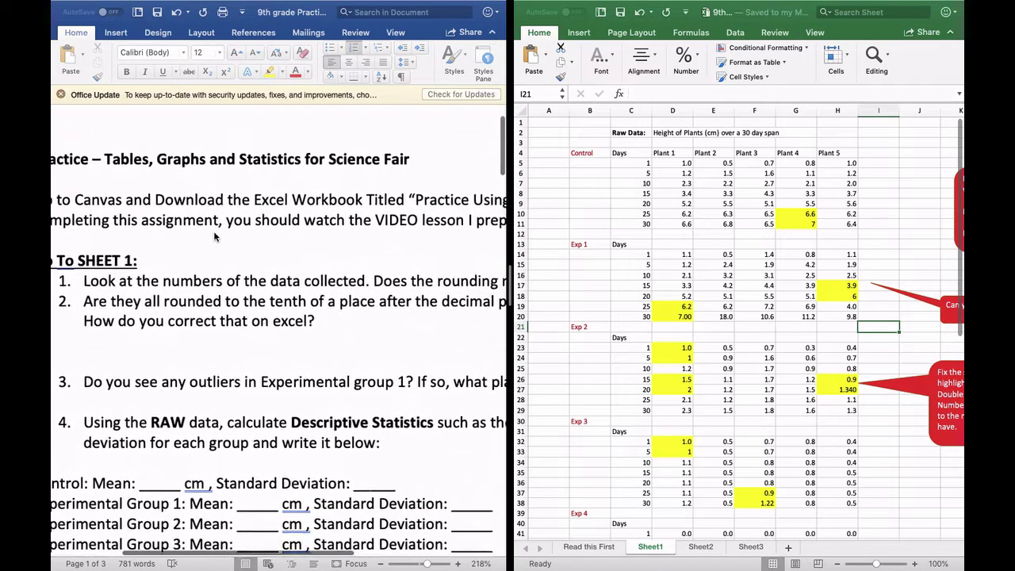
pyautogui.hscroll(2, 138, 287)
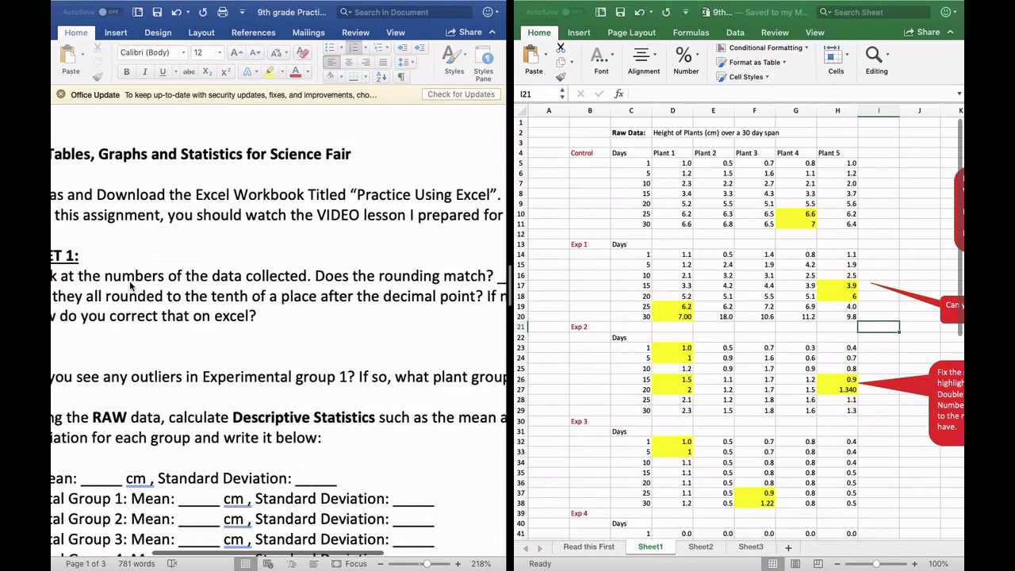
pyautogui.hscroll(2, 282, 299)
pyautogui.scroll(1, 282, 298)
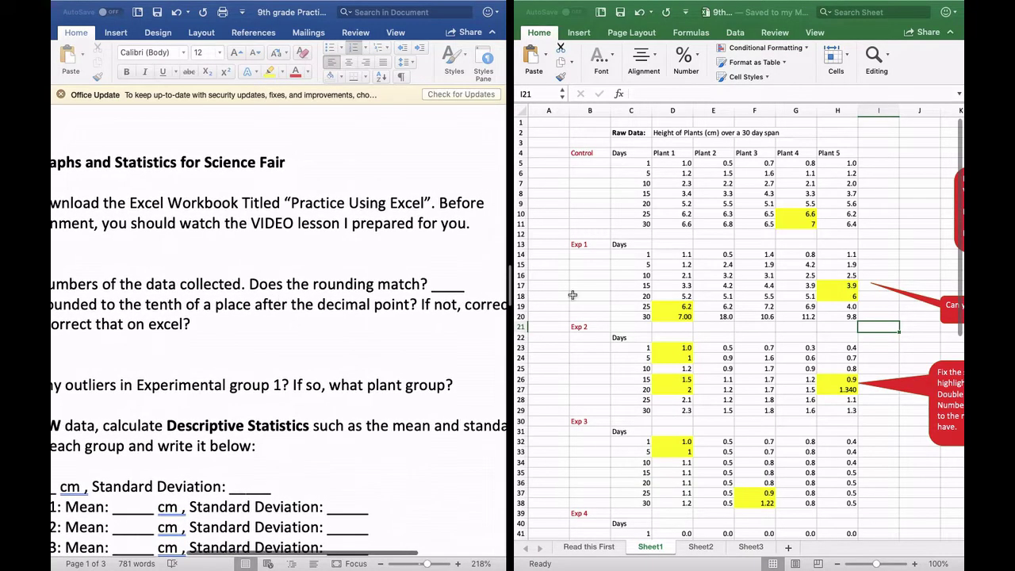
pyautogui.hscroll(2, 798, 238)
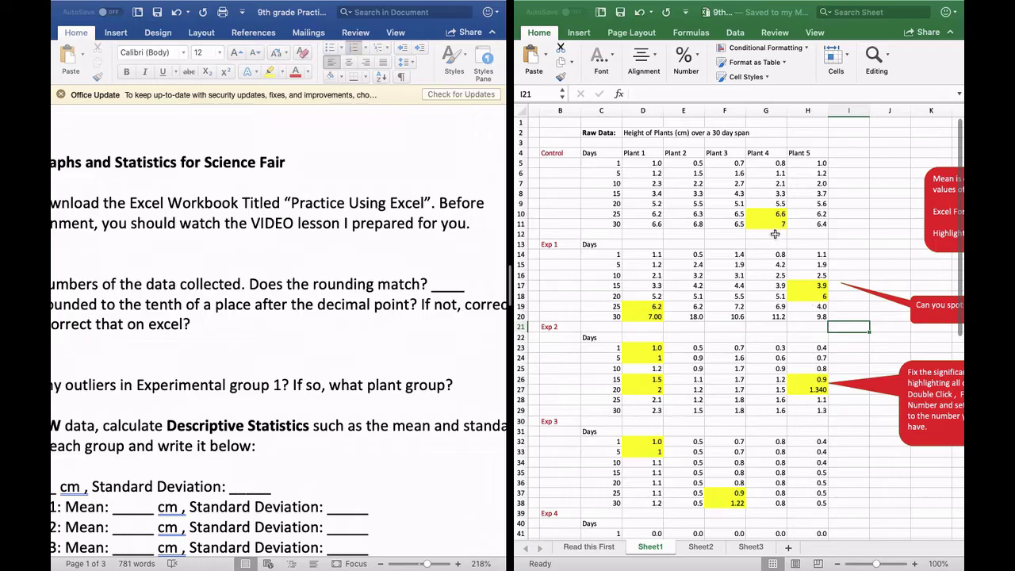
# - Examine the decimal places of the yellow-highlighted cells across the control and experimental groups, along with the red callout notes
pyautogui.hscroll(-2, 785, 283)
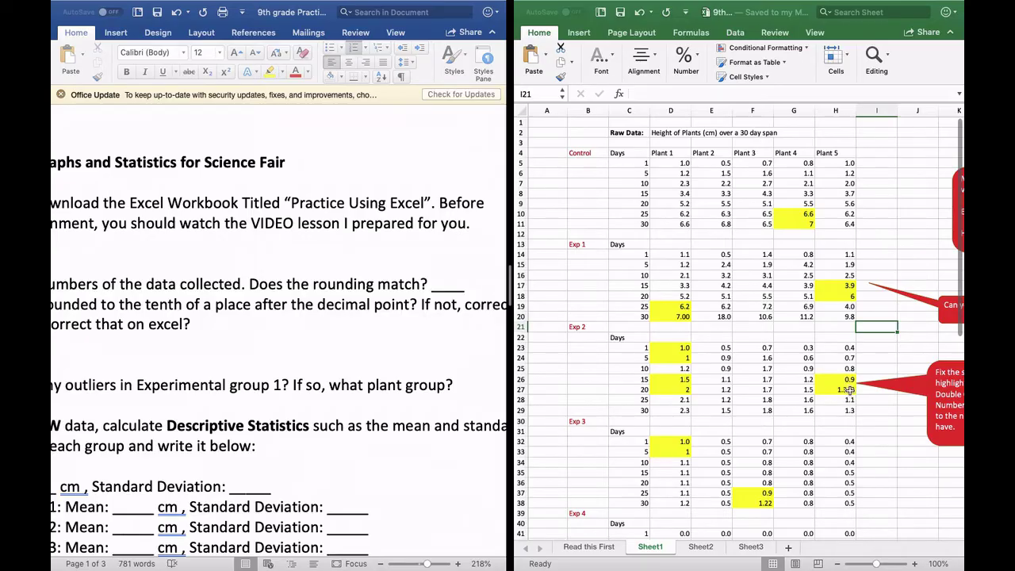
pyautogui.hscroll(1, 845, 390)
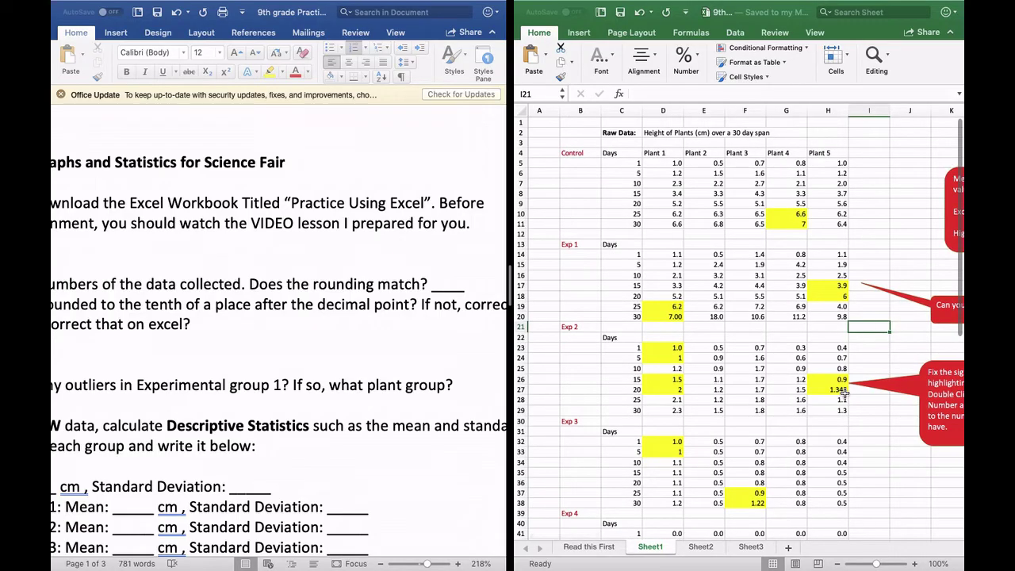
pyautogui.hscroll(3, 845, 391)
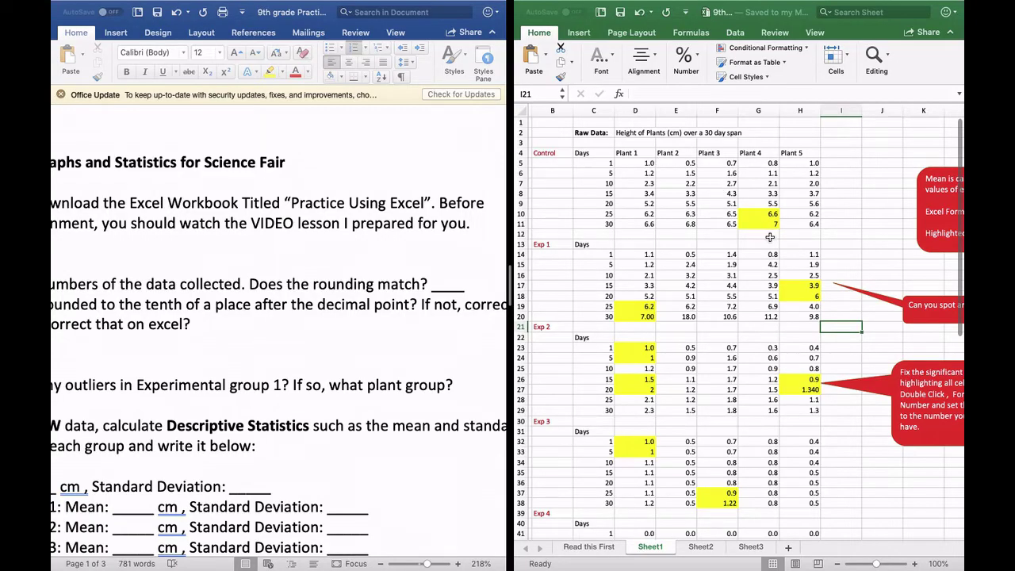
pyautogui.hscroll(1, 773, 237)
pyautogui.hscroll(3, 772, 237)
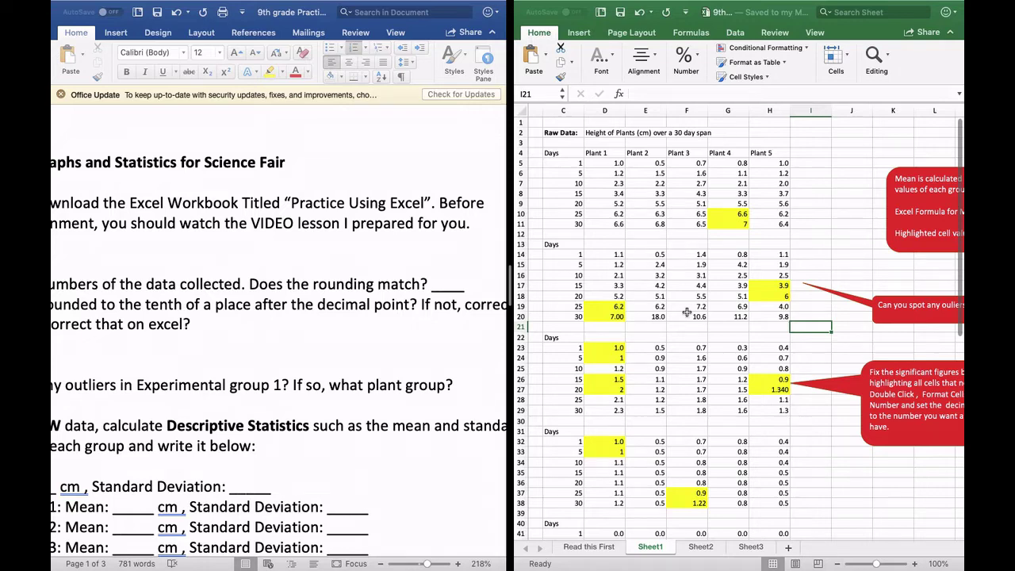
pyautogui.hscroll(-2, 686, 313)
pyautogui.scroll(-3, 687, 312)
pyautogui.scroll(3, 686, 312)
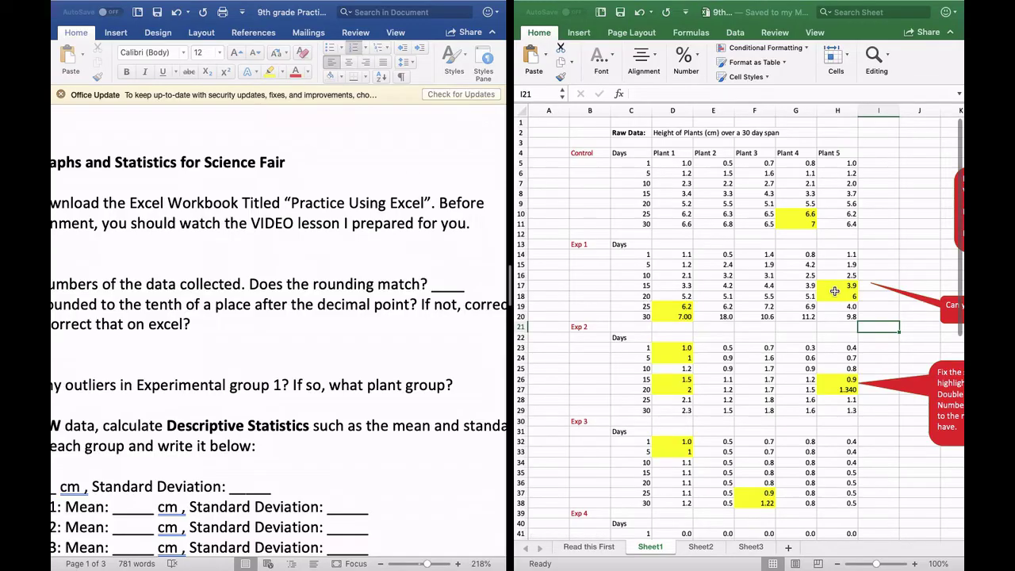
# - Read the blue help notes below the Exp 4 data and view the shortcut commands available for an empty cell
pyautogui.scroll(-10, 833, 291)
pyautogui.hscroll(1, 833, 291)
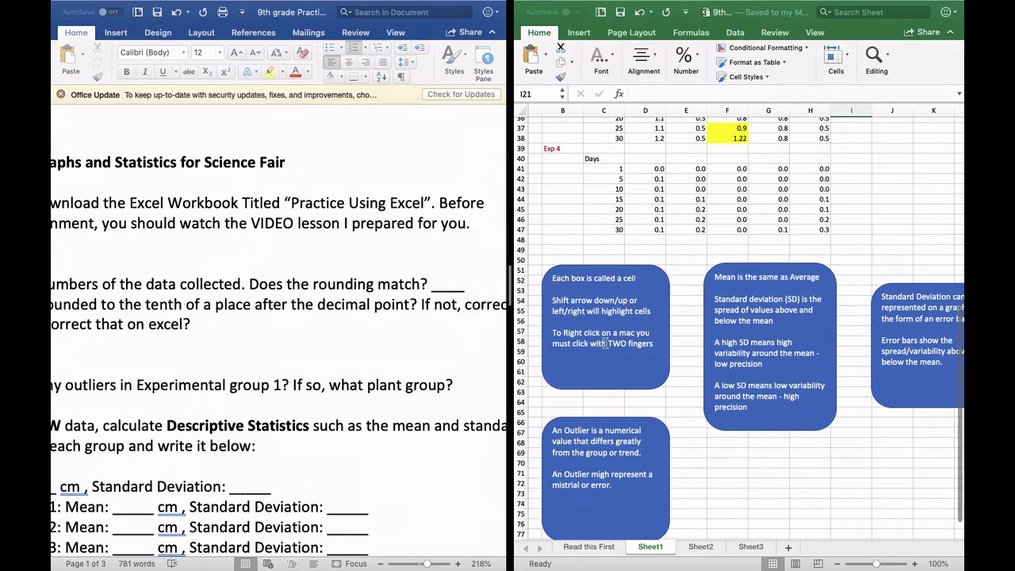
pyautogui.scroll(-1, 683, 336)
pyautogui.rightClick(684, 338)
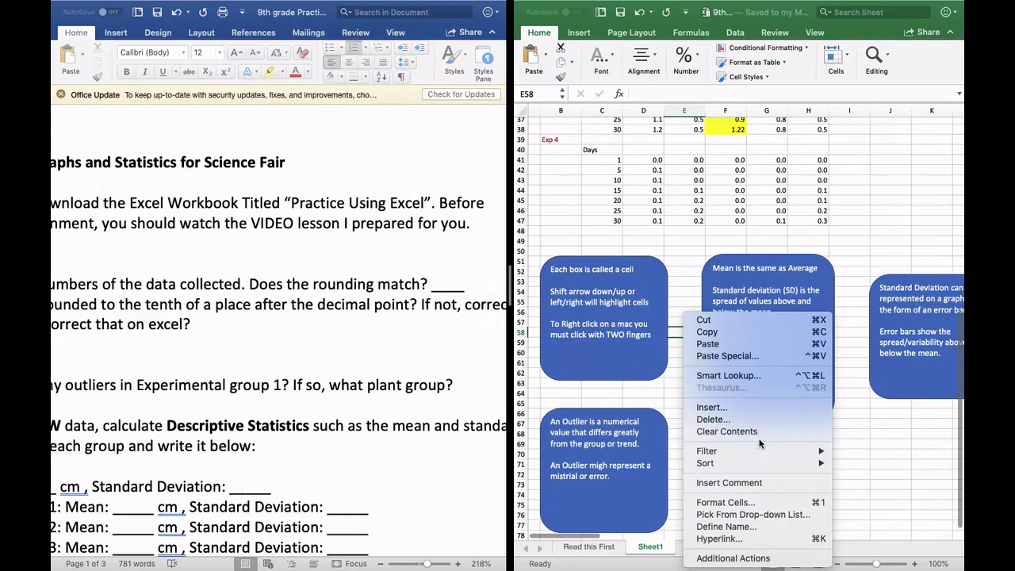
pyautogui.click(851, 238)
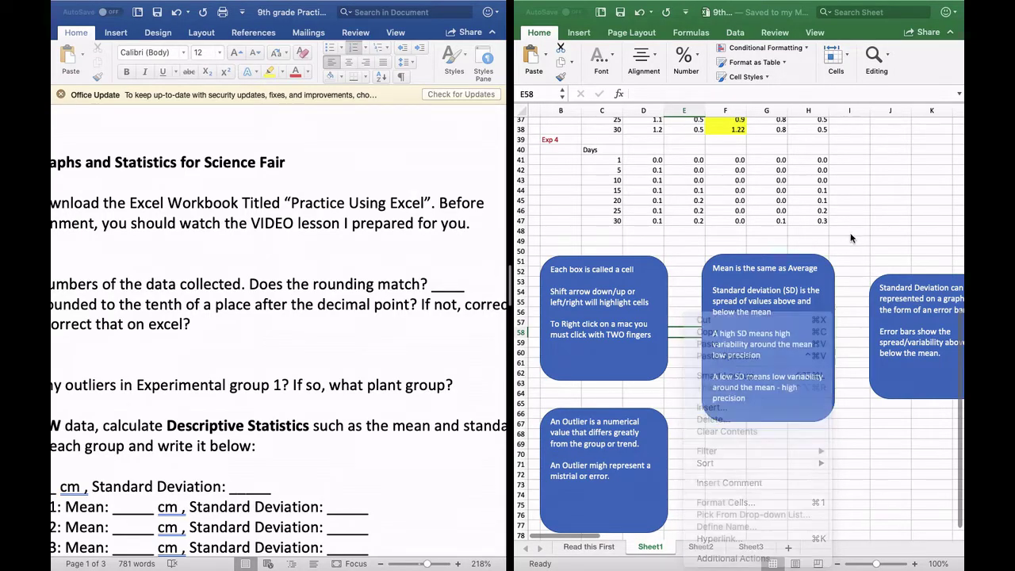
pyautogui.scroll(10, 849, 238)
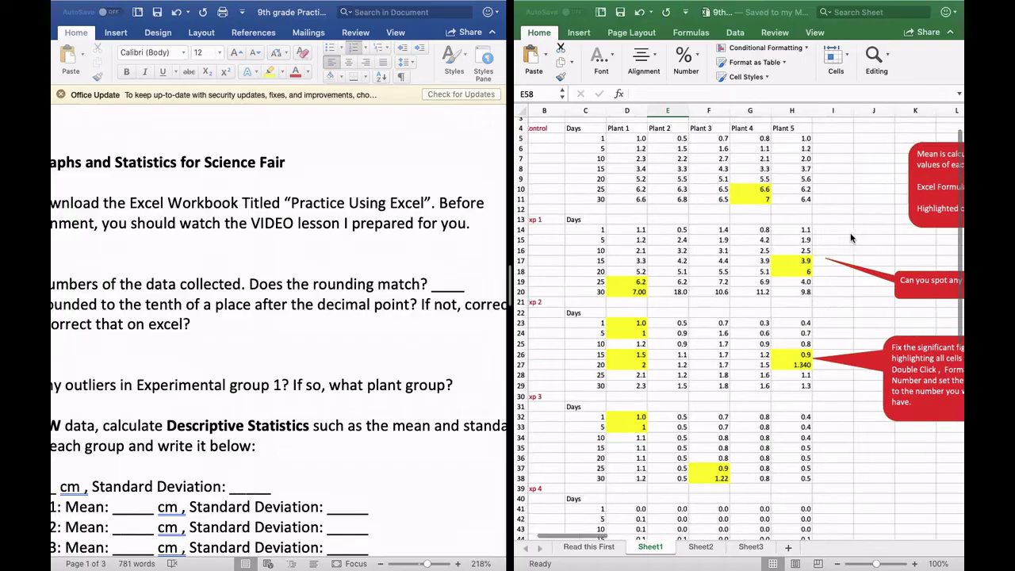
# - Format all plant height data in D5:H47 as Number with 1 decimal place
pyautogui.click(628, 162)
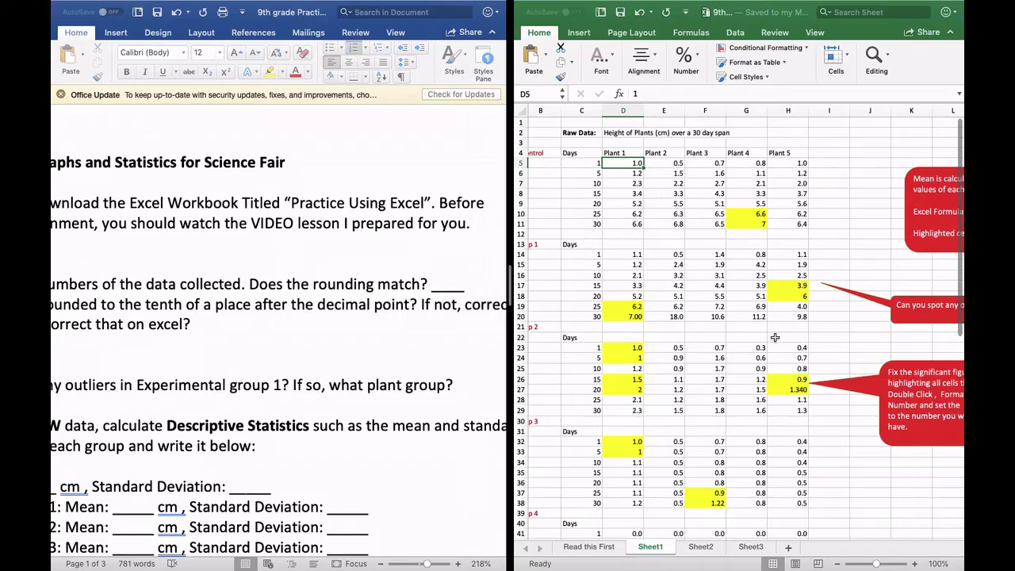
pyautogui.scroll(-5, 775, 337)
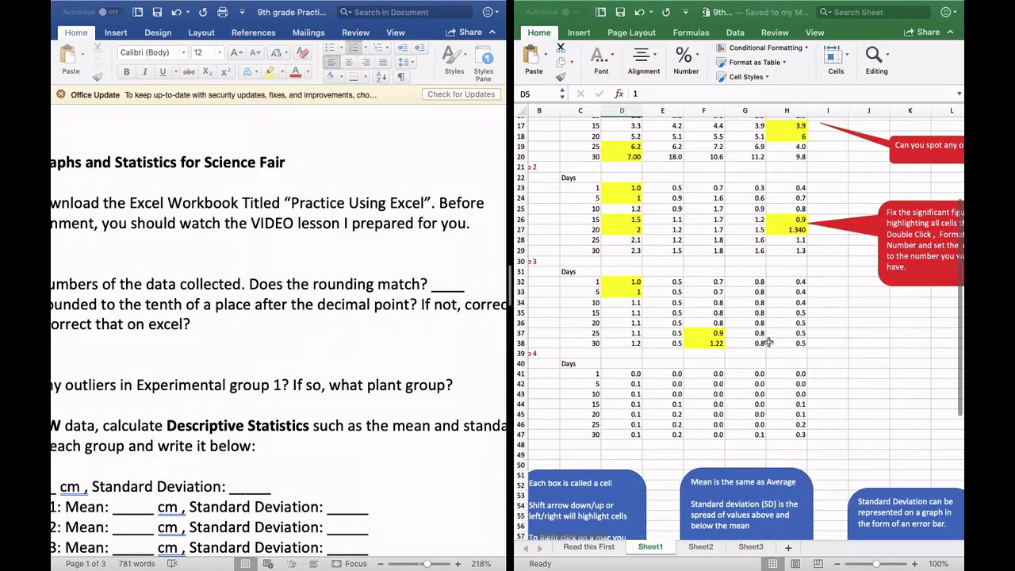
pyautogui.keyDown('shift'); pyautogui.click(764, 315); pyautogui.keyUp('shift')
pyautogui.keyDown('shift'); pyautogui.click(792, 320); pyautogui.keyUp('shift')
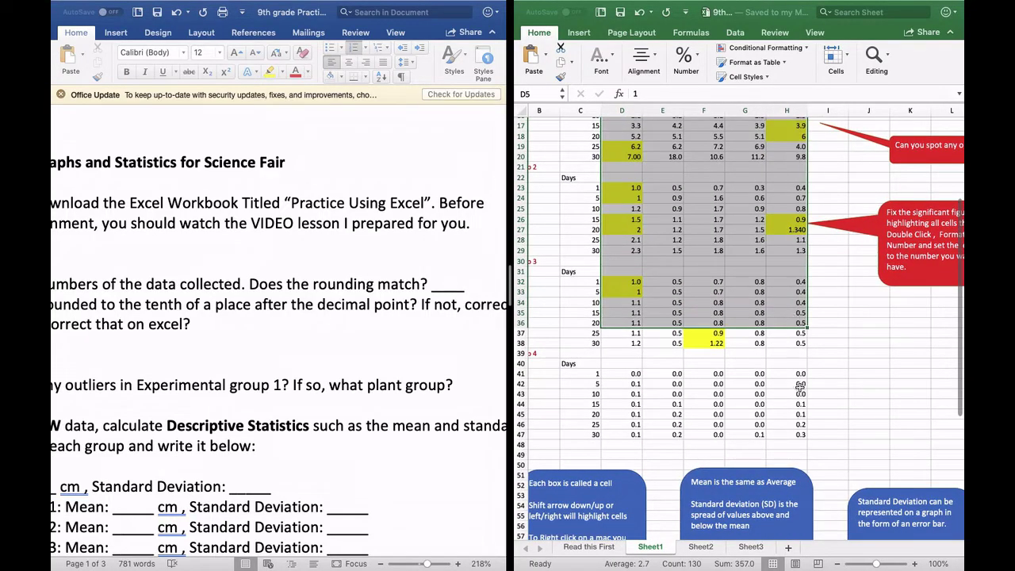
pyautogui.keyDown('shift'); pyautogui.click(801, 435); pyautogui.keyUp('shift')
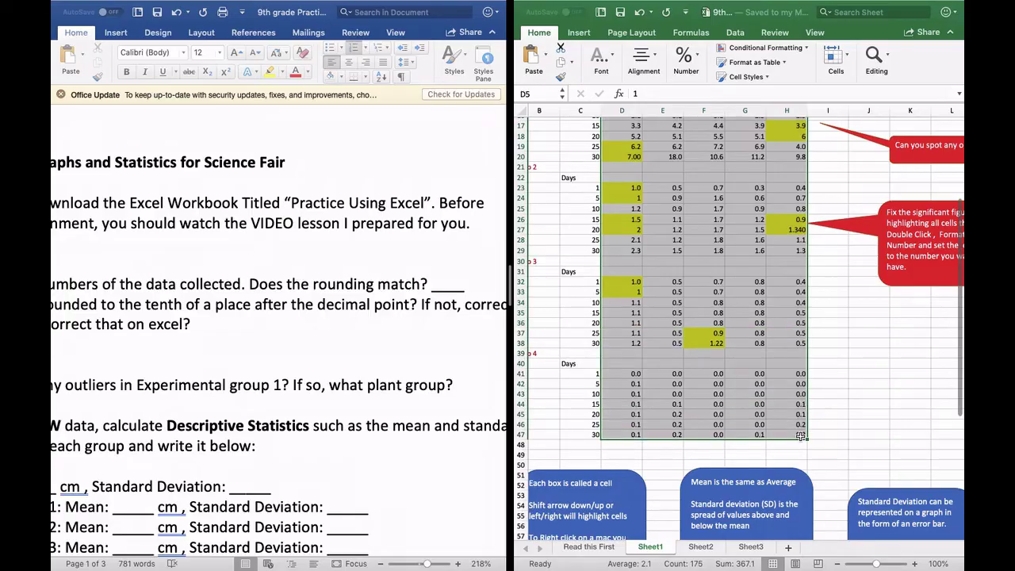
pyautogui.scroll(5, 761, 318)
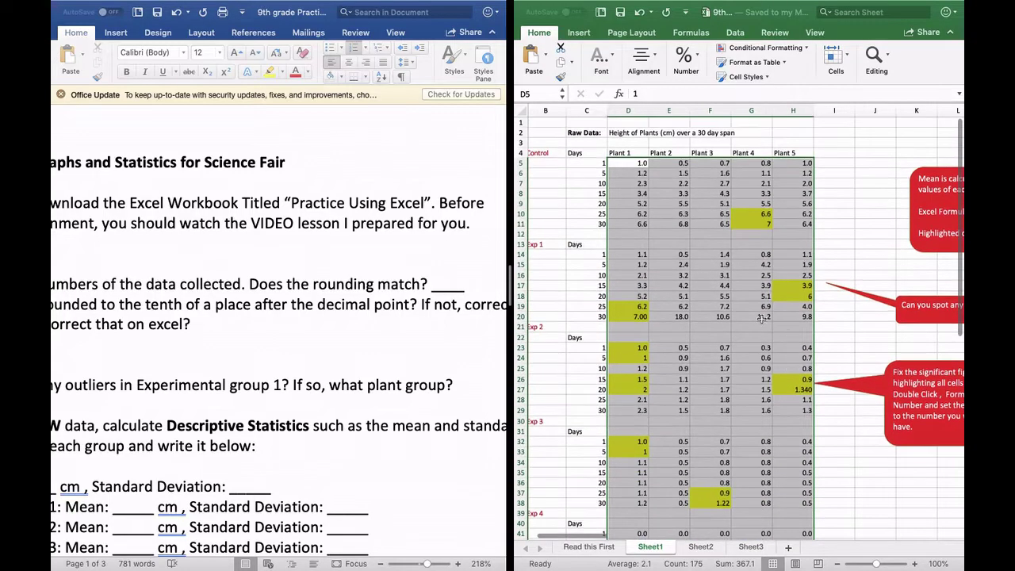
pyautogui.rightClick(705, 245)
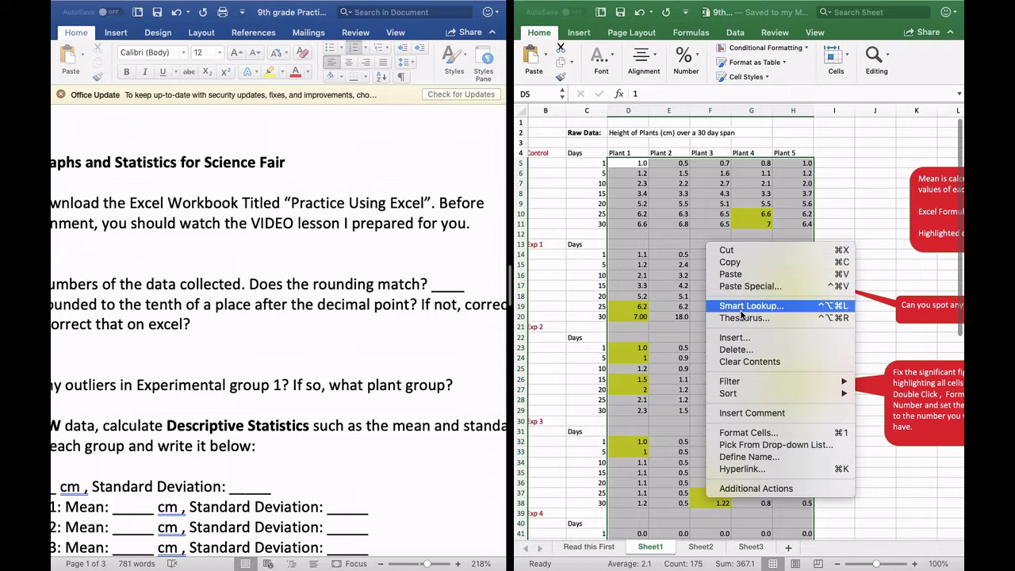
pyautogui.click(761, 432)
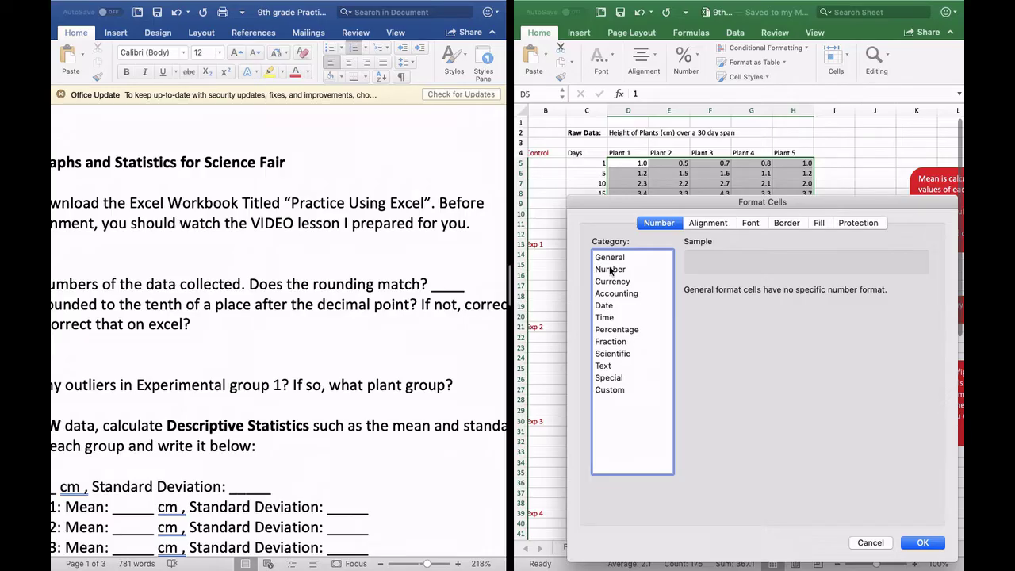
pyautogui.click(616, 271)
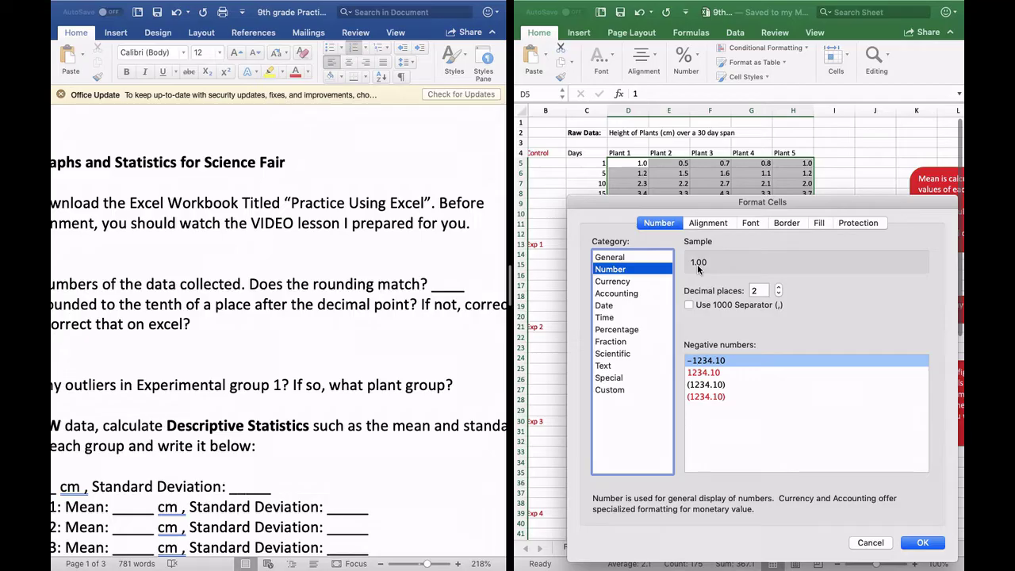
pyautogui.click(778, 294)
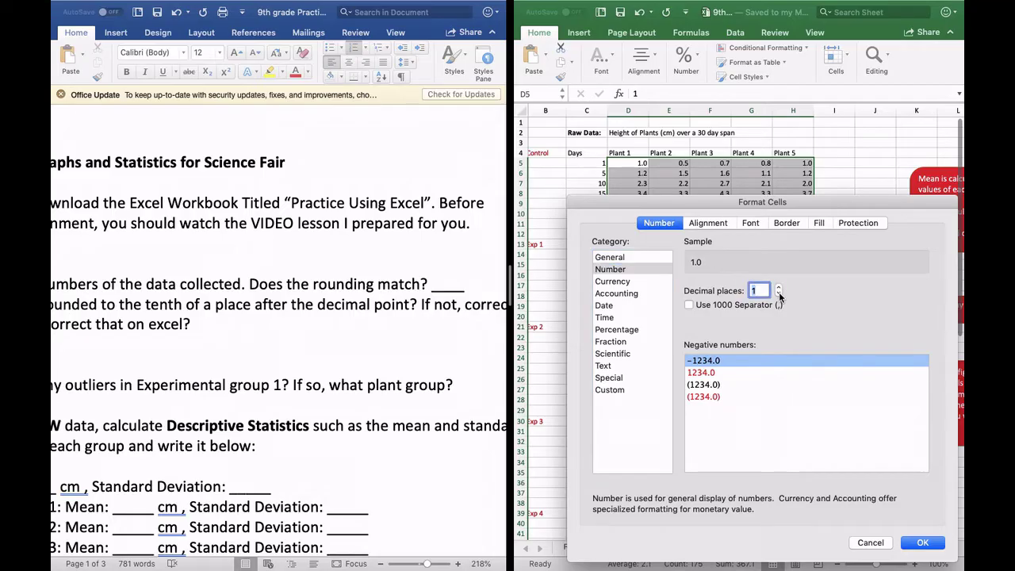
pyautogui.click(923, 543)
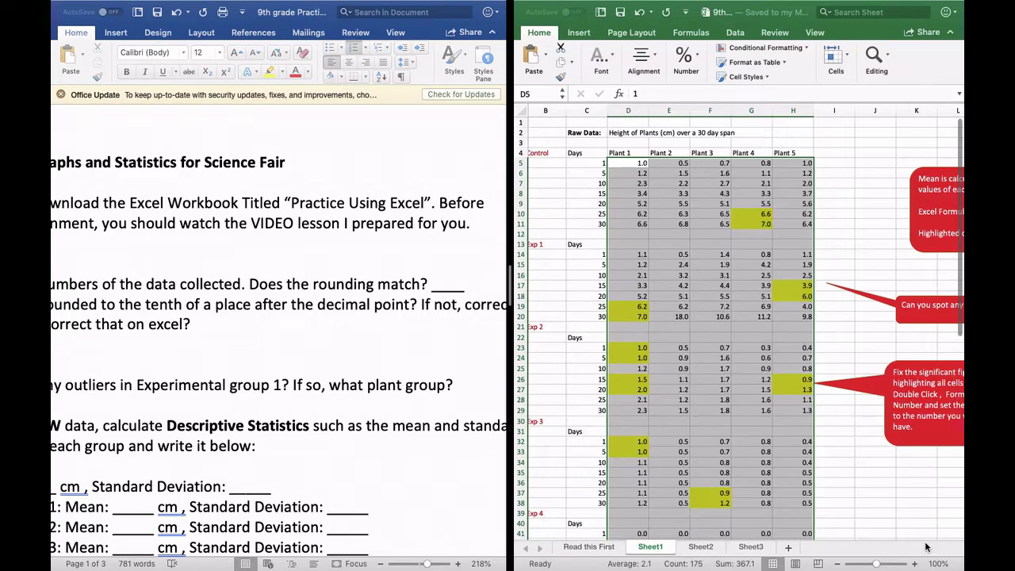
pyautogui.click(748, 329)
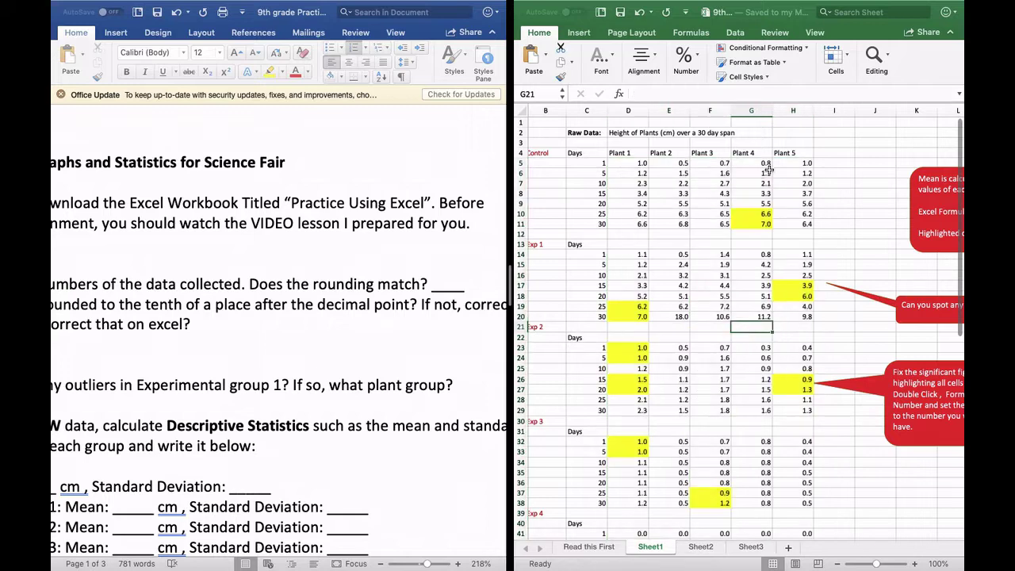
# - Check the decimal places of the data down through Exp 4, and read question 3 about outliers in the Word assignment
pyautogui.scroll(-5, 805, 373)
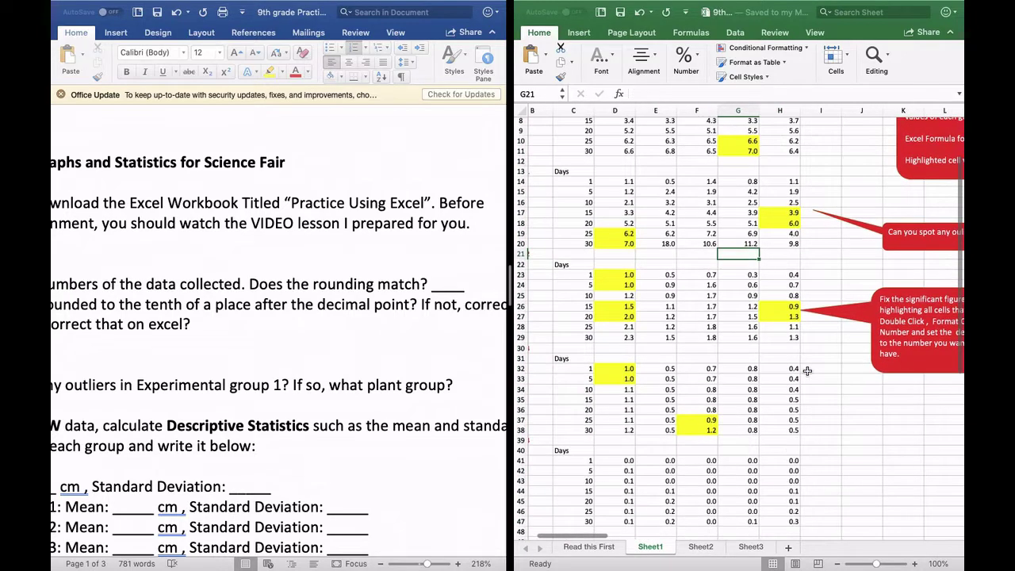
pyautogui.scroll(-3, 761, 403)
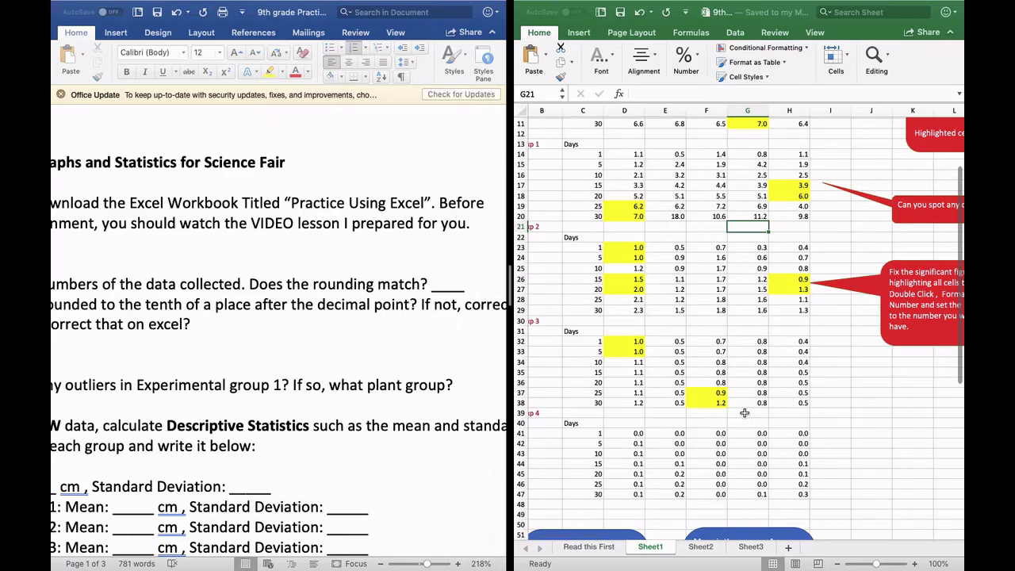
pyautogui.hscroll(-5, 196, 309)
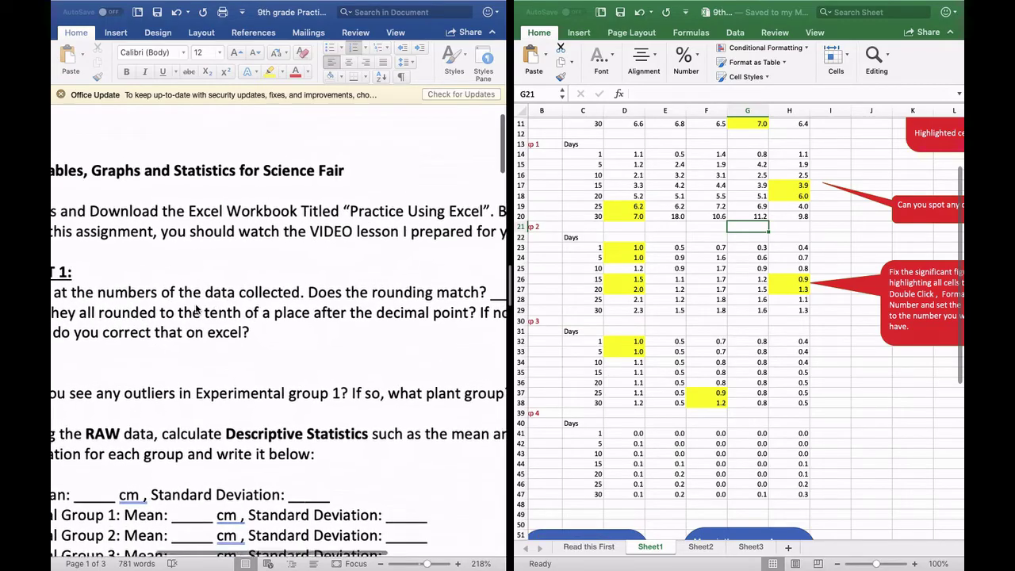
pyautogui.scroll(-2, 197, 309)
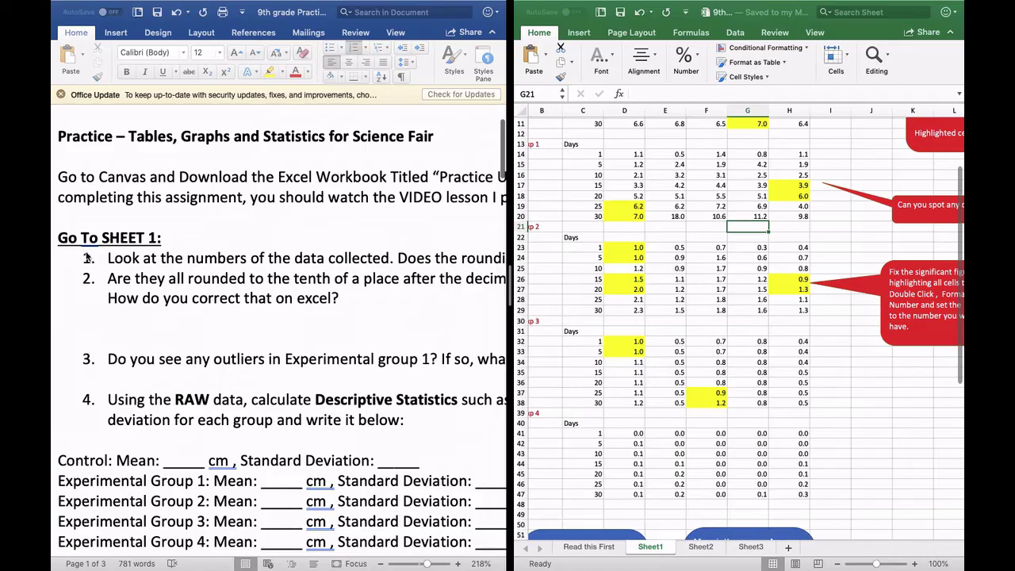
pyautogui.scroll(-1, 91, 287)
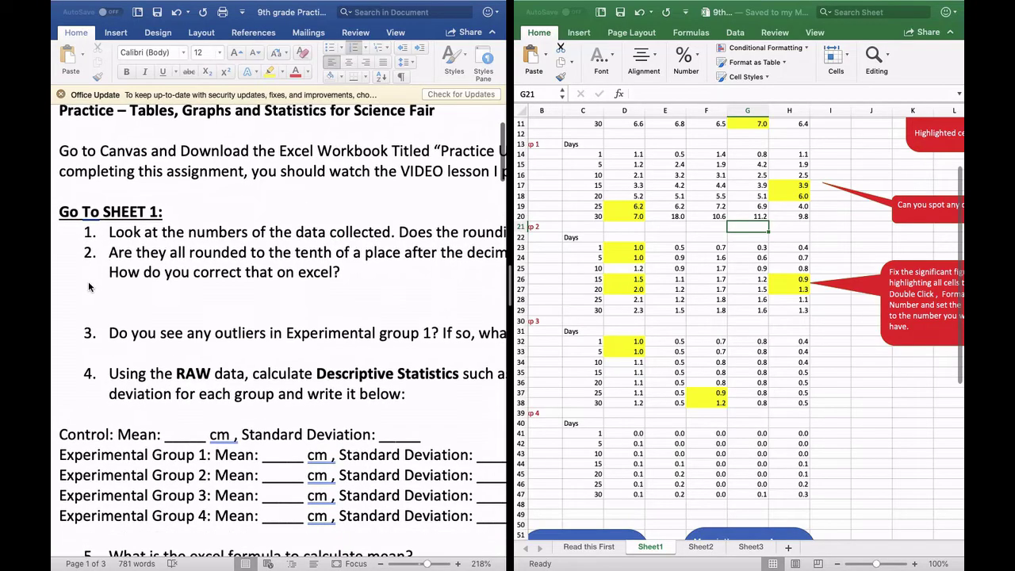
pyautogui.scroll(-1, 89, 287)
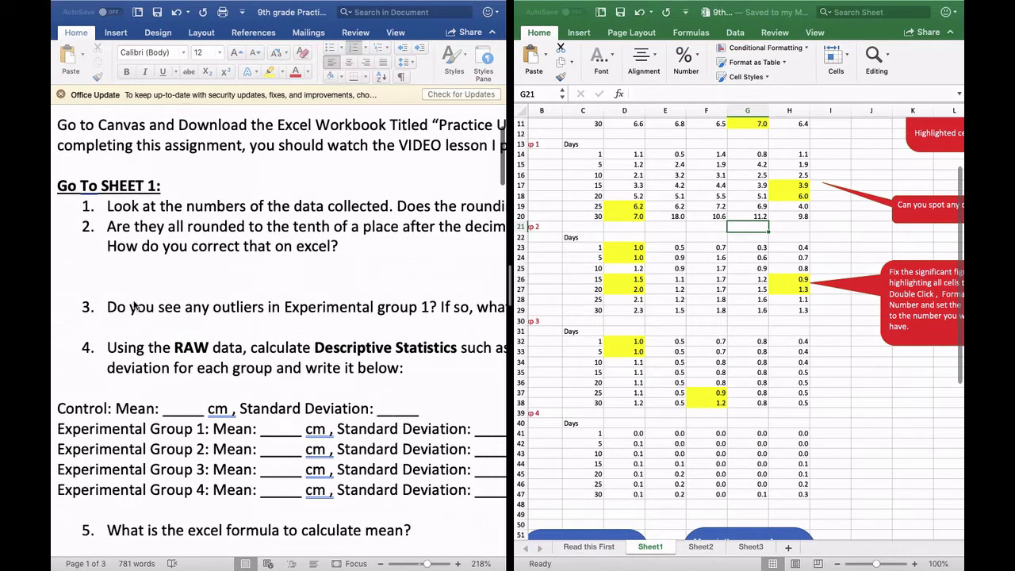
# - Read question 3 about outliers in Experimental group 1 in the Word assignment, along with the blue outlier note below the Excel data
pyautogui.scroll(-1, 148, 325)
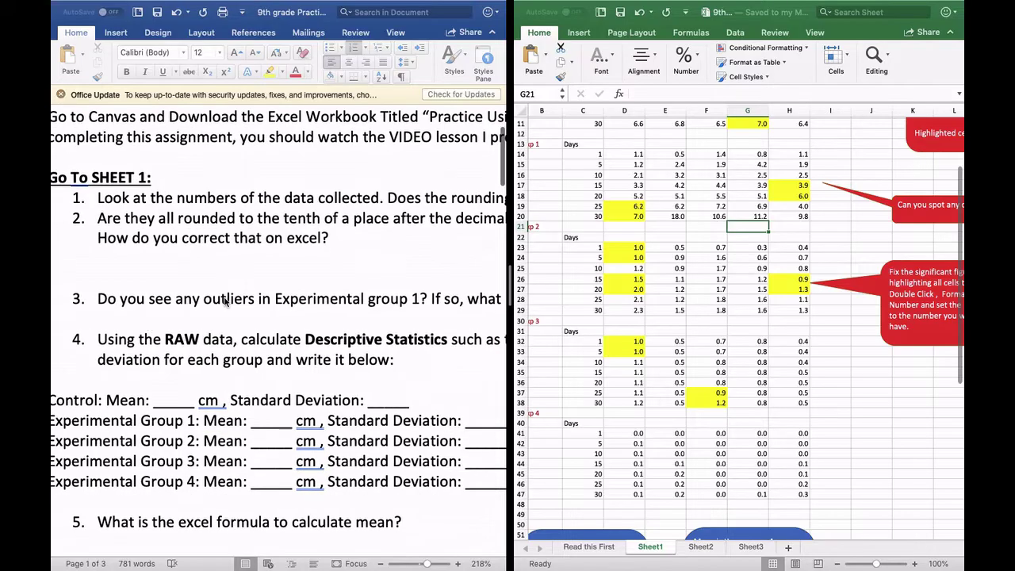
pyautogui.scroll(1, 316, 309)
pyautogui.hscroll(4, 316, 309)
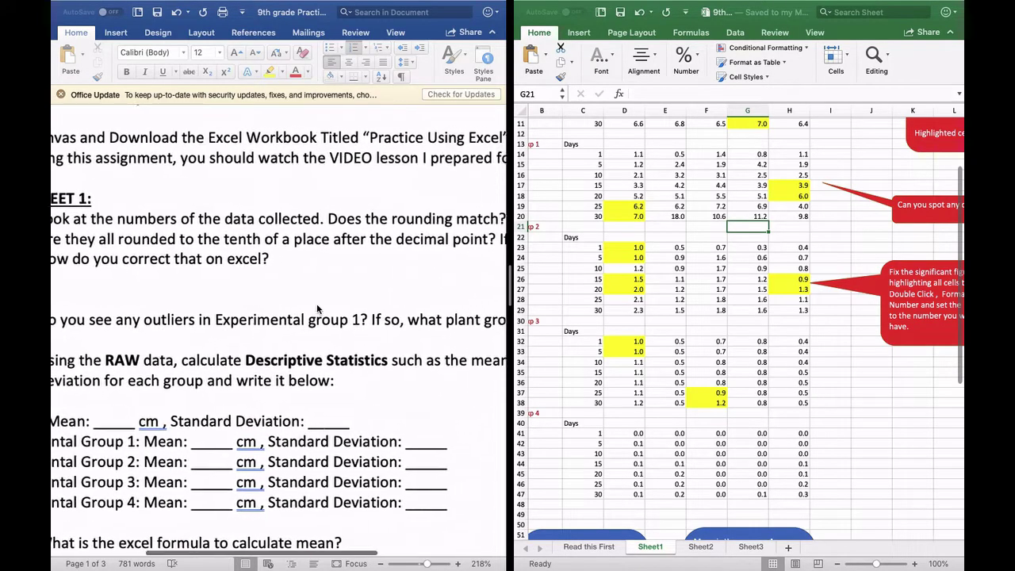
pyautogui.hscroll(2, 316, 309)
pyautogui.scroll(2, 773, 295)
pyautogui.hscroll(-2, 773, 295)
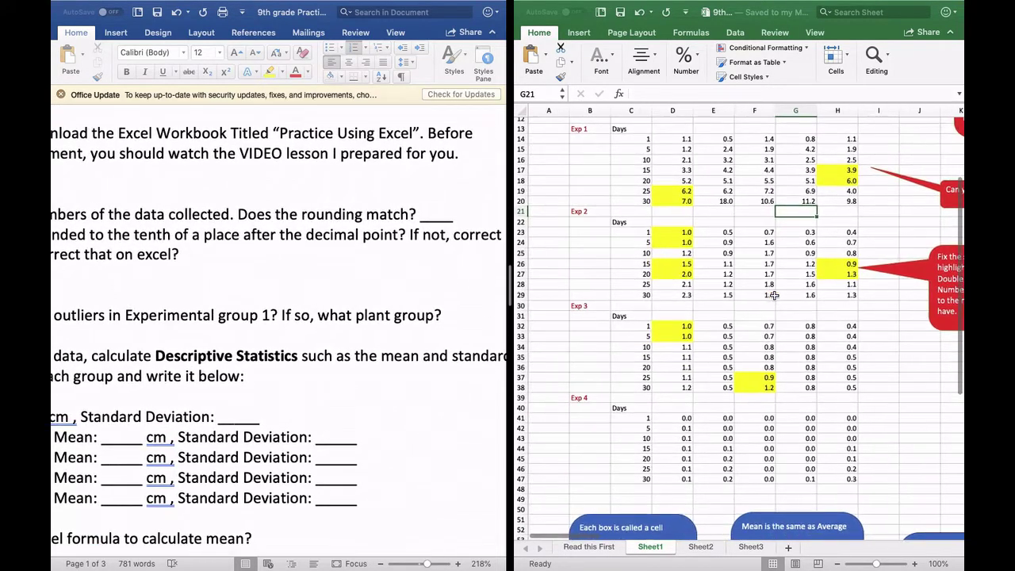
pyautogui.scroll(3, 772, 294)
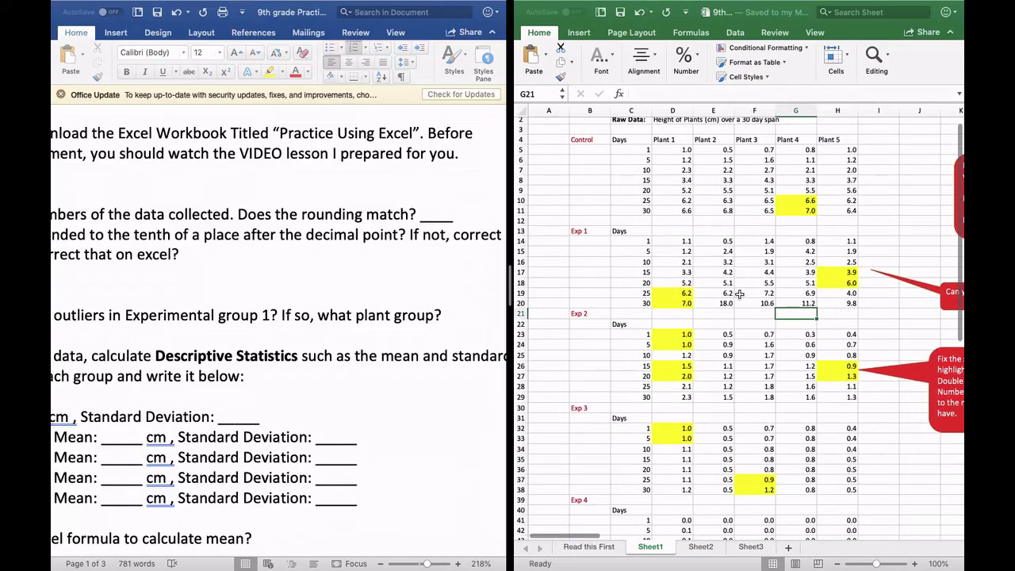
pyautogui.scroll(-15, 662, 251)
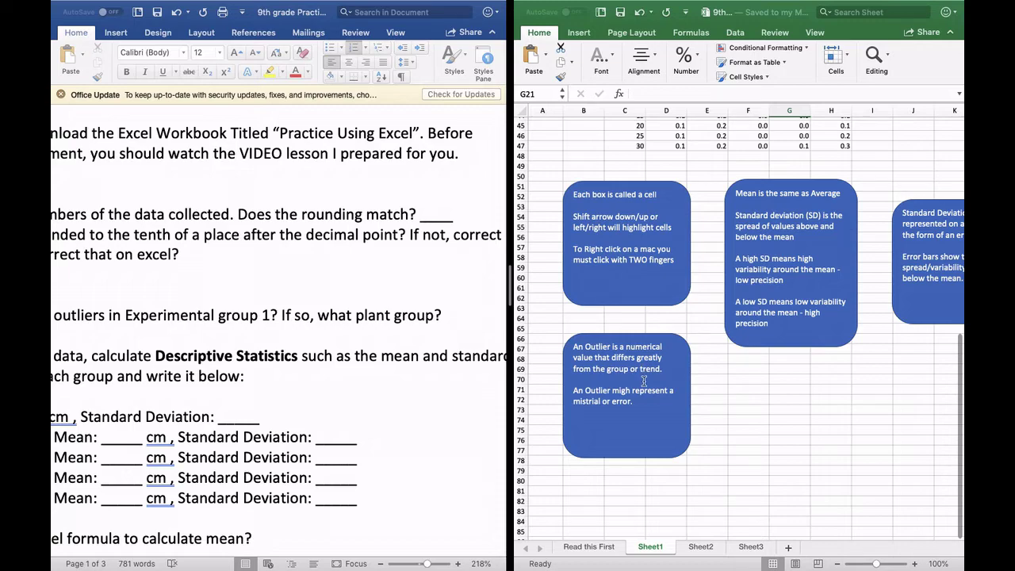
pyautogui.scroll(10, 644, 380)
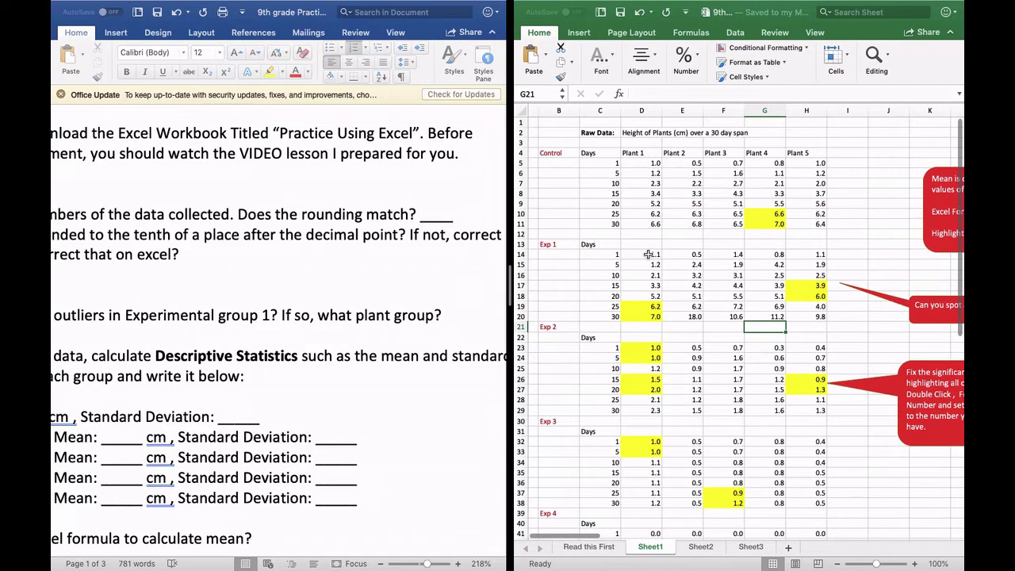
# - Examine the Exp 1 heights in D14:H20 for outliers, comparing Plant 5's values for days 20, 25 and 30
pyautogui.click(648, 253)
pyautogui.moveTo(648, 254); pyautogui.dragTo(814, 316)
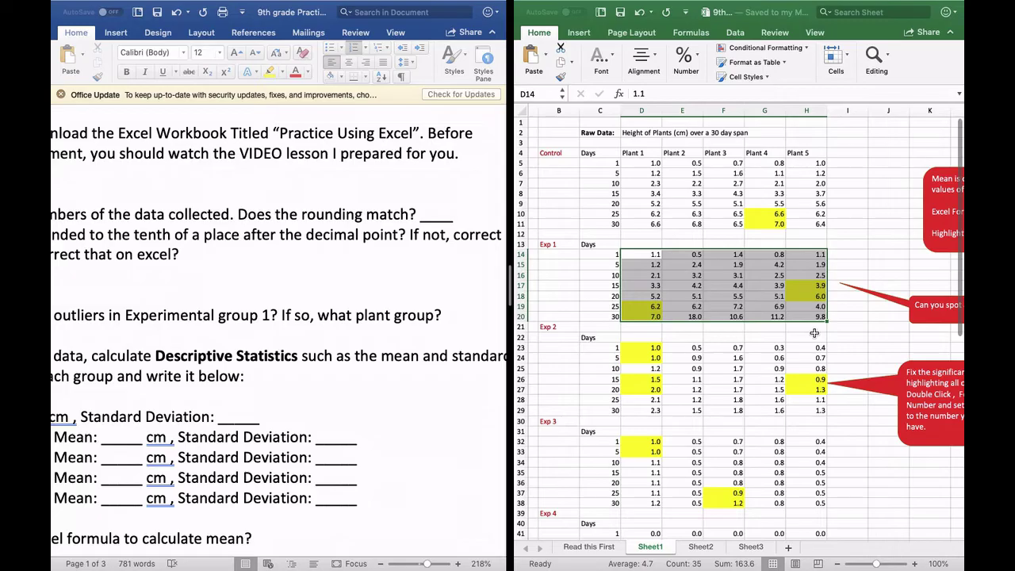
pyautogui.click(861, 308)
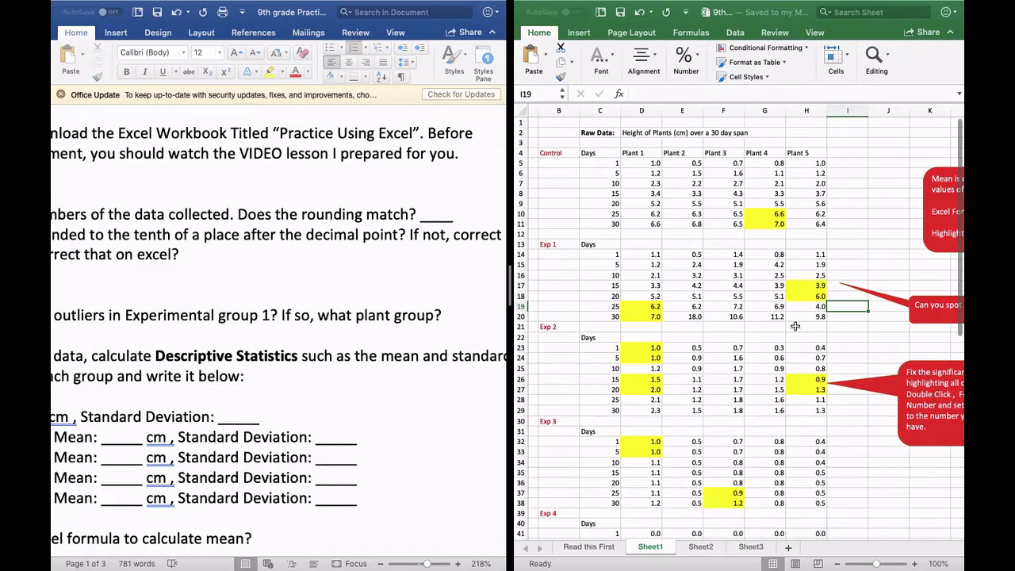
pyautogui.click(801, 295)
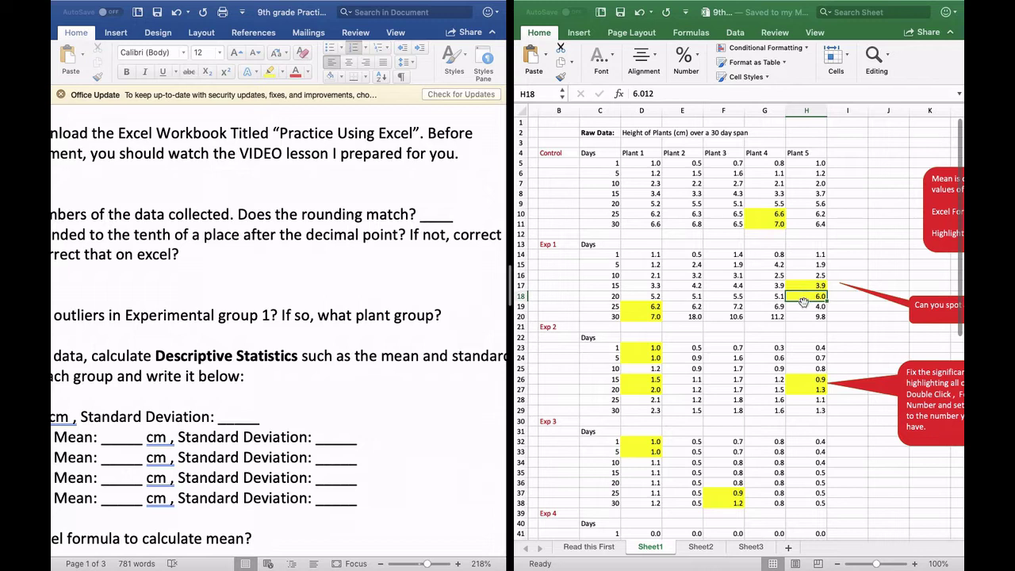
pyautogui.click(803, 306)
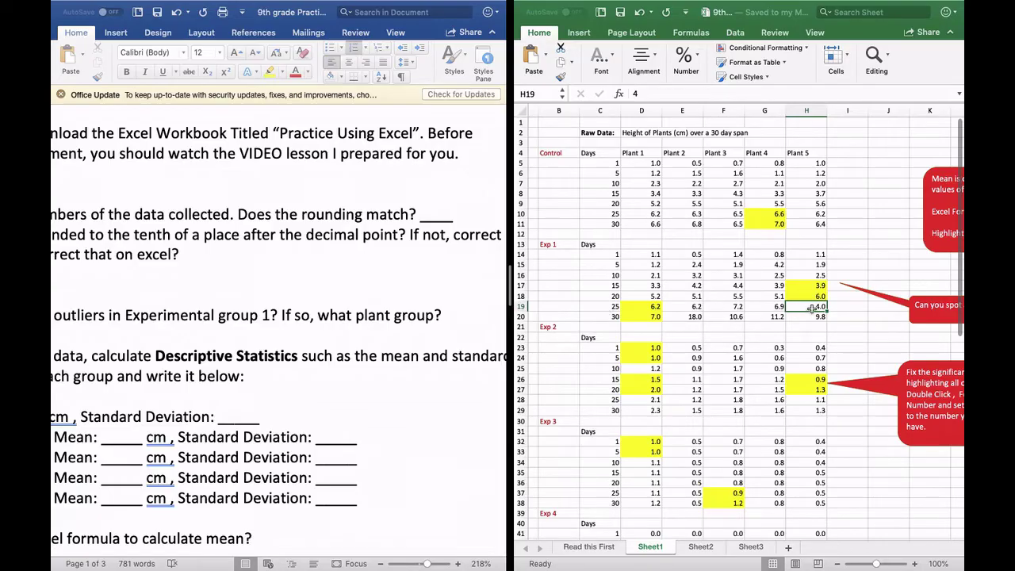
pyautogui.click(810, 317)
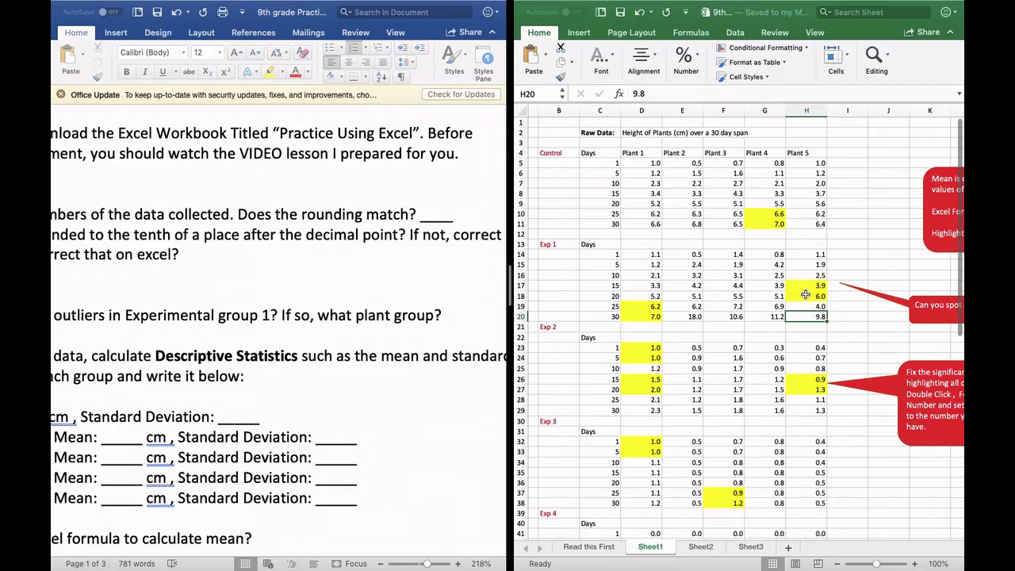
pyautogui.moveTo(806, 295); pyautogui.dragTo(805, 318)
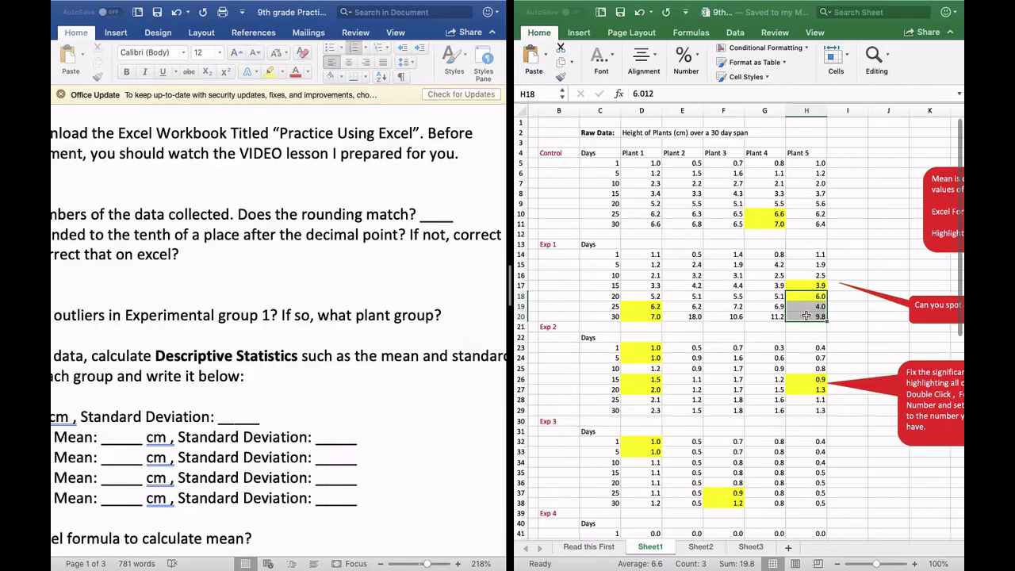
# - Clear Plant 5's day 25 height in Exp 1 and re-enter it as 4.0
pyautogui.click(809, 305)
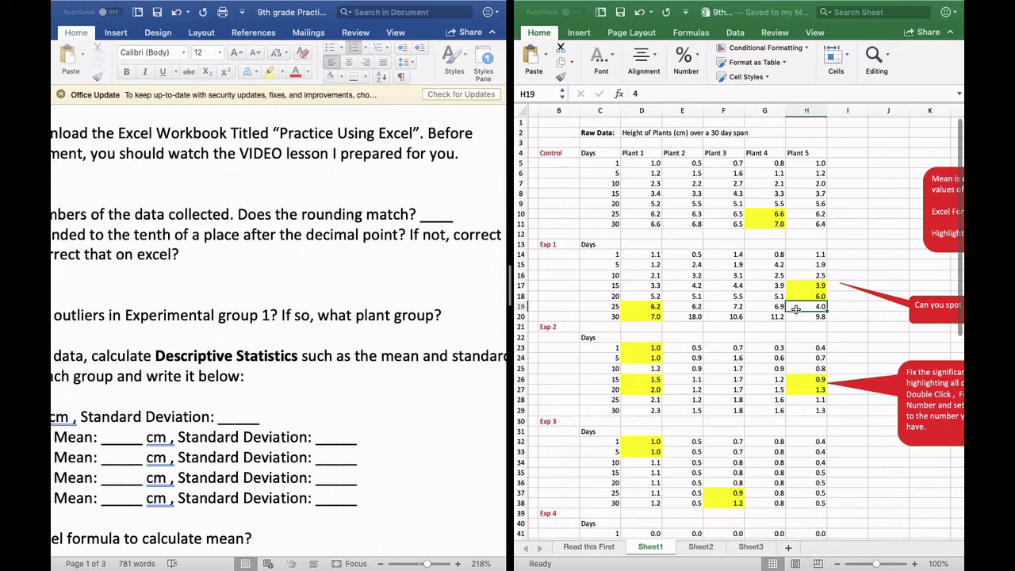
pyautogui.press('Delete')
pyautogui.write('4.0')
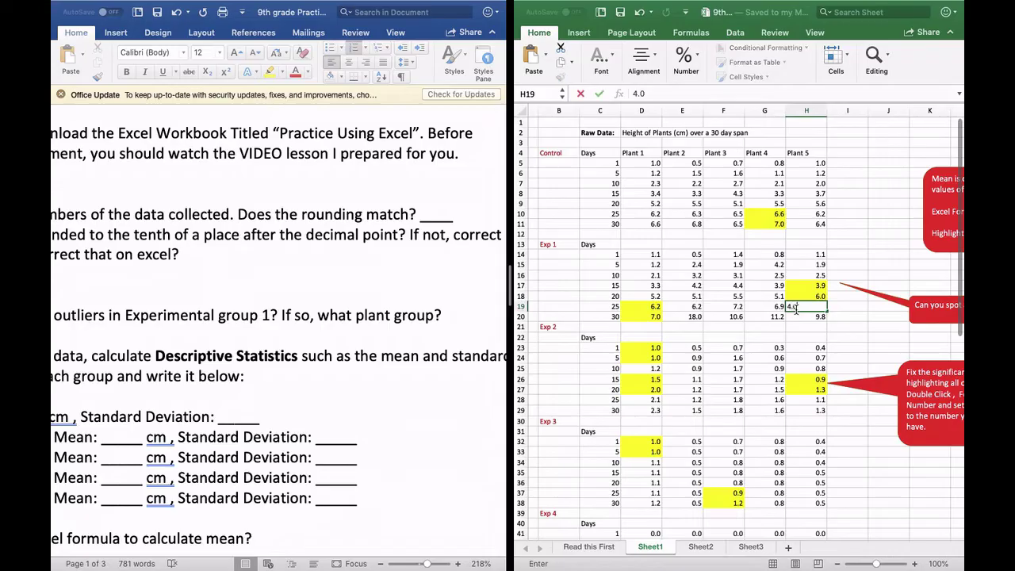
pyautogui.press('Return')
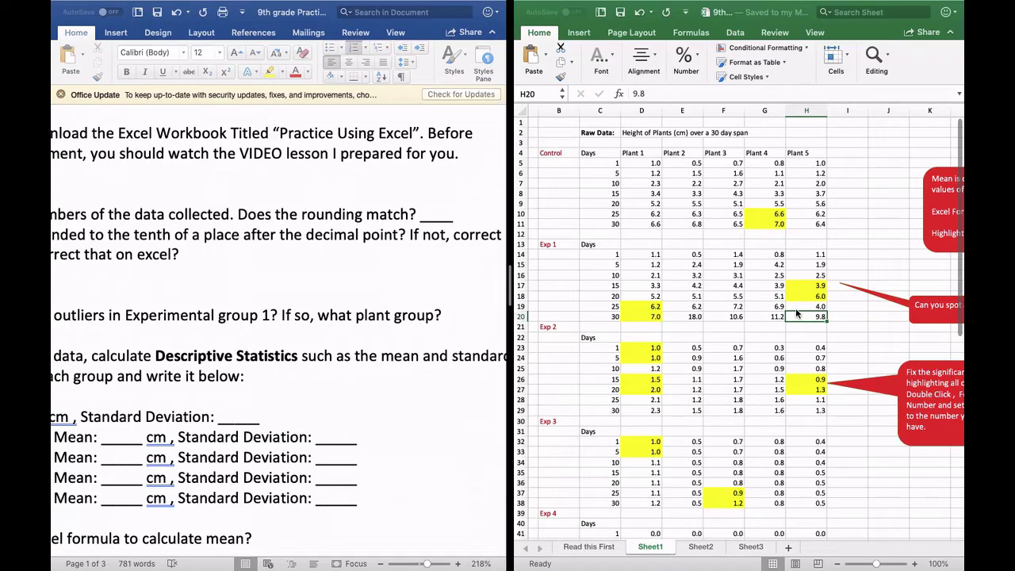
# - Compare Plant 2's day 25 and day 30 heights in Exp 1 to check for an outlier
pyautogui.click(694, 307)
pyautogui.moveTo(693, 308); pyautogui.dragTo(695, 317)
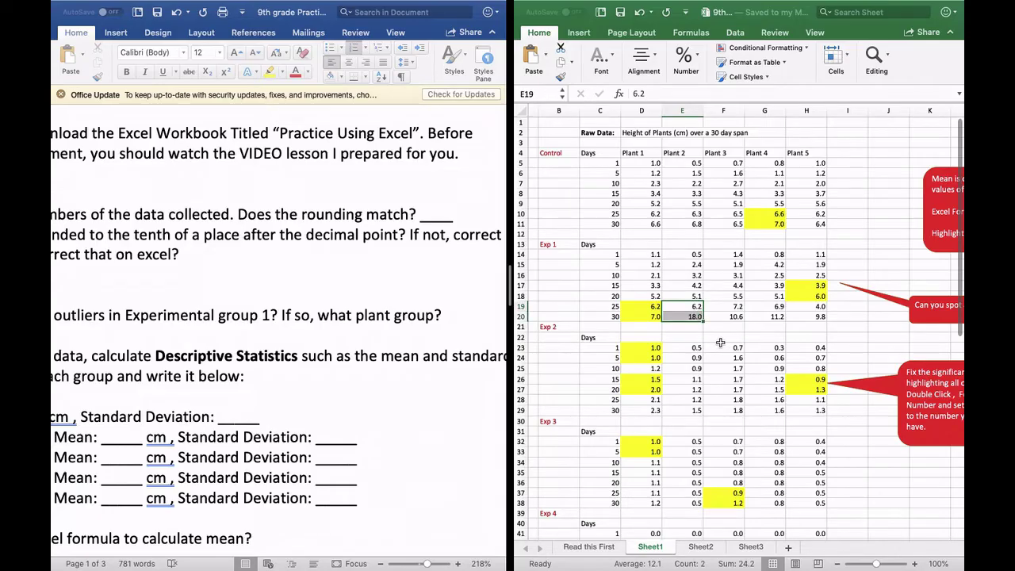
pyautogui.click(683, 319)
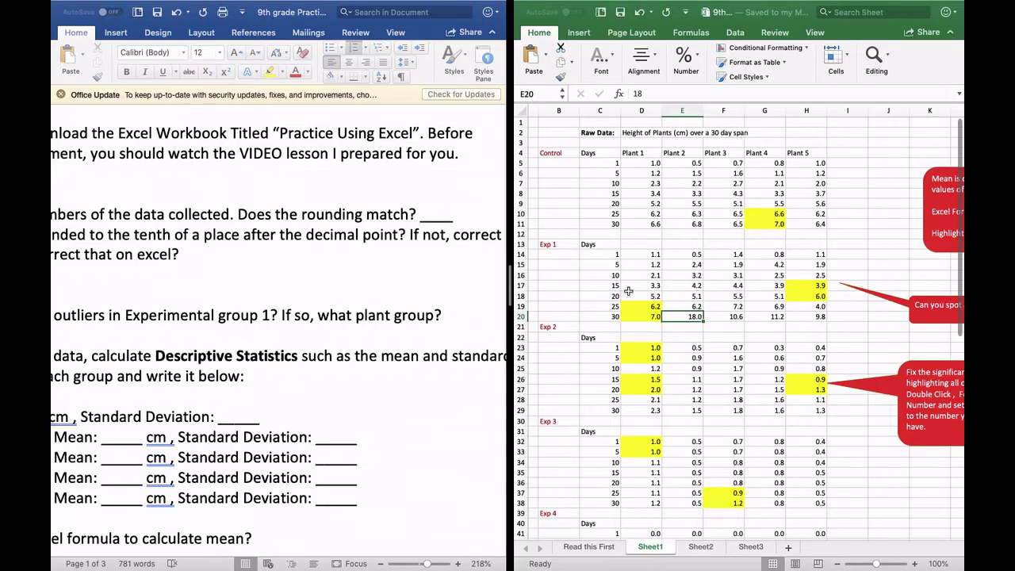
# - Read question 4 in the Word assignment about calculating descriptive statistics from the raw data for each group
pyautogui.hscroll(-5, 283, 242)
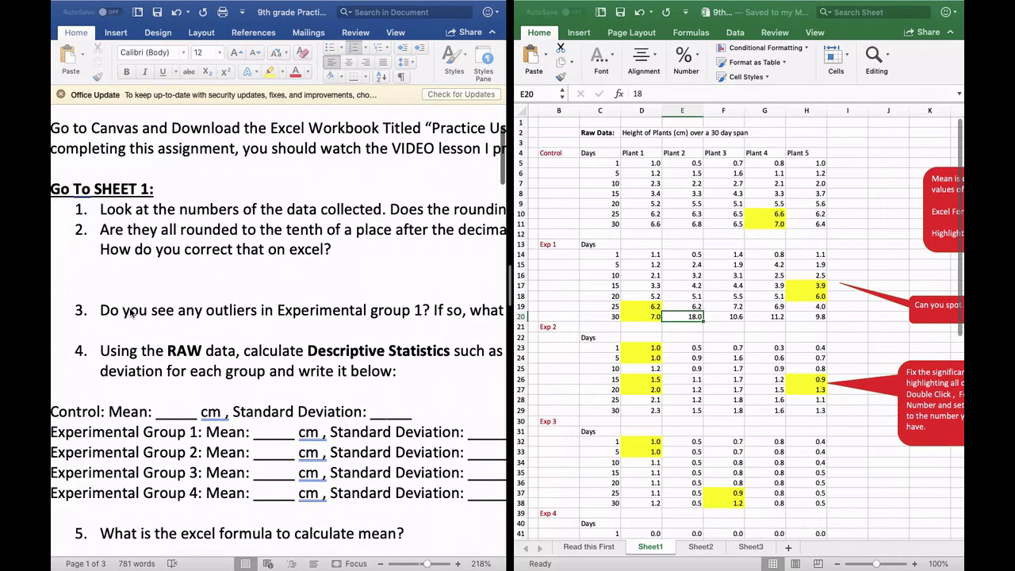
pyautogui.scroll(-1, 179, 313)
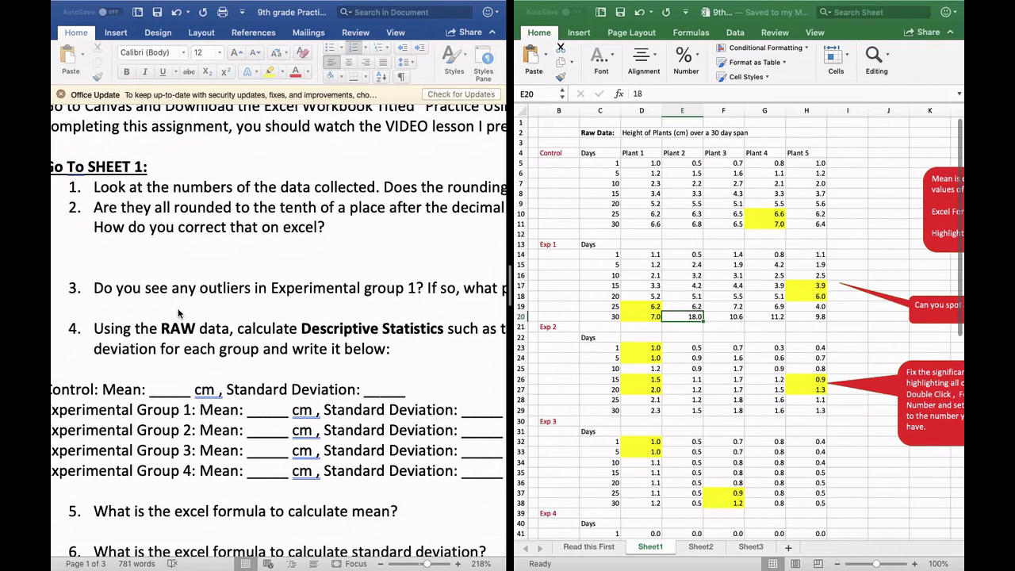
pyautogui.scroll(-1, 150, 333)
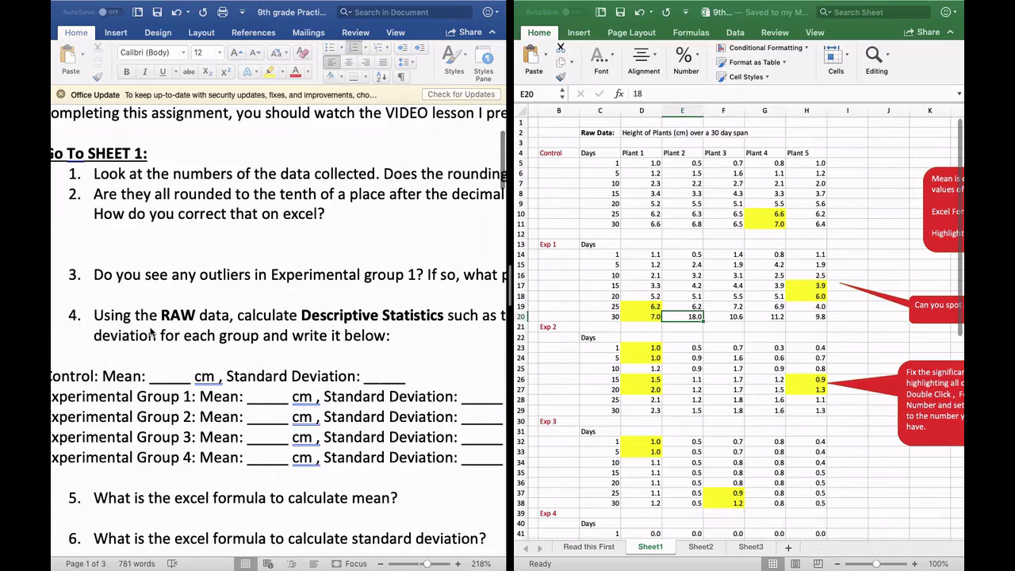
pyautogui.hscroll(3, 195, 333)
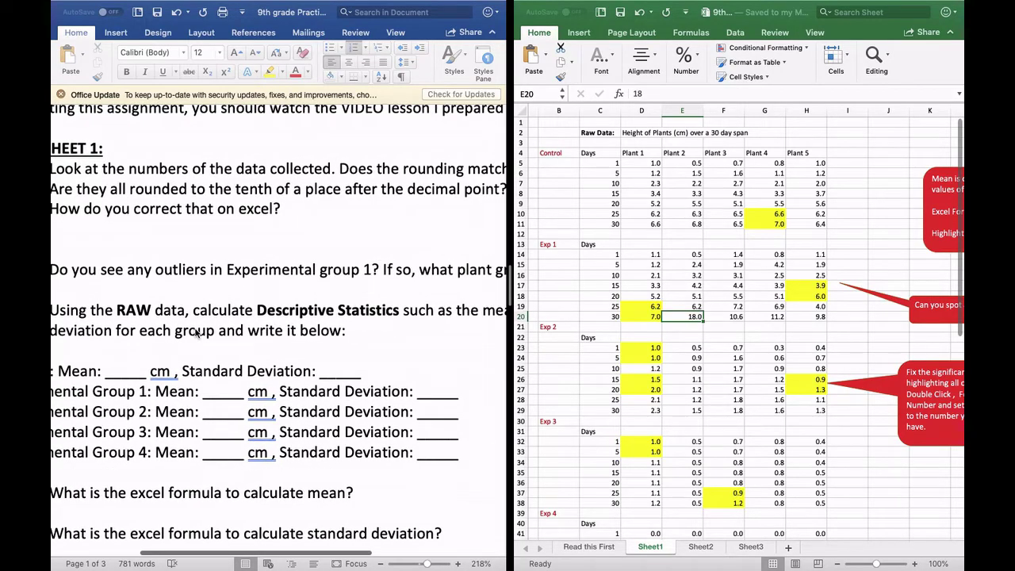
pyautogui.hscroll(8, 195, 333)
pyautogui.hscroll(-10, 196, 334)
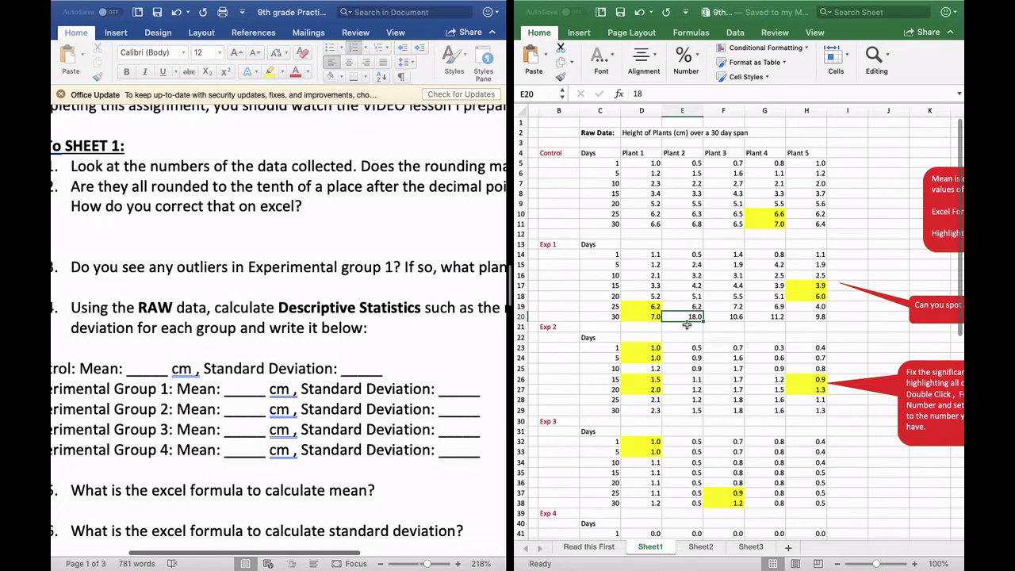
# - Read the blue notes below the Exp 4 data that explain mean, standard deviation and error bars
pyautogui.scroll(-4, 696, 323)
pyautogui.scroll(-5, 696, 323)
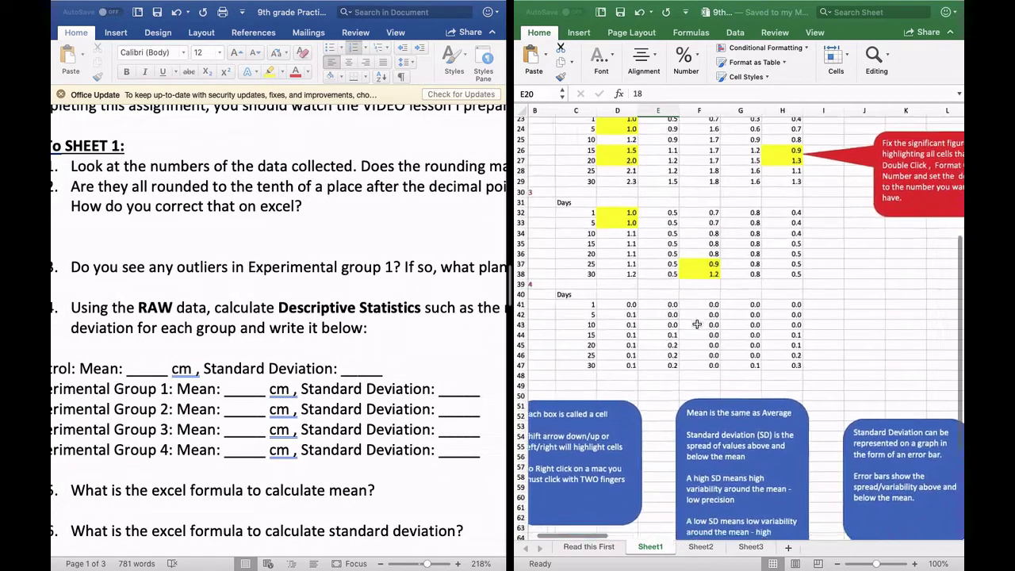
pyautogui.hscroll(2, 696, 324)
pyautogui.scroll(-4, 696, 324)
pyautogui.hscroll(1, 696, 323)
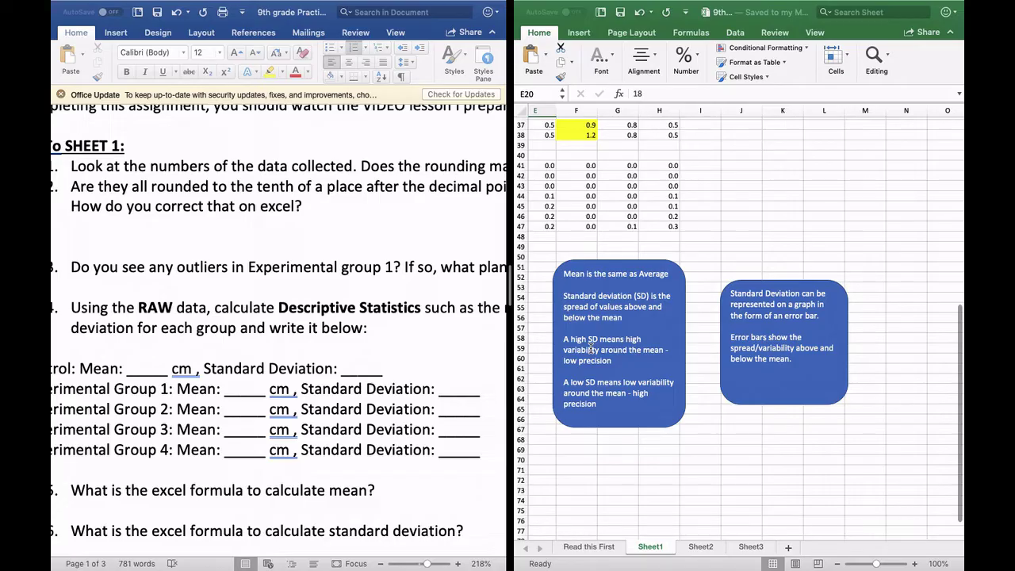
pyautogui.scroll(-2, 591, 346)
pyautogui.hscroll(-2, 591, 347)
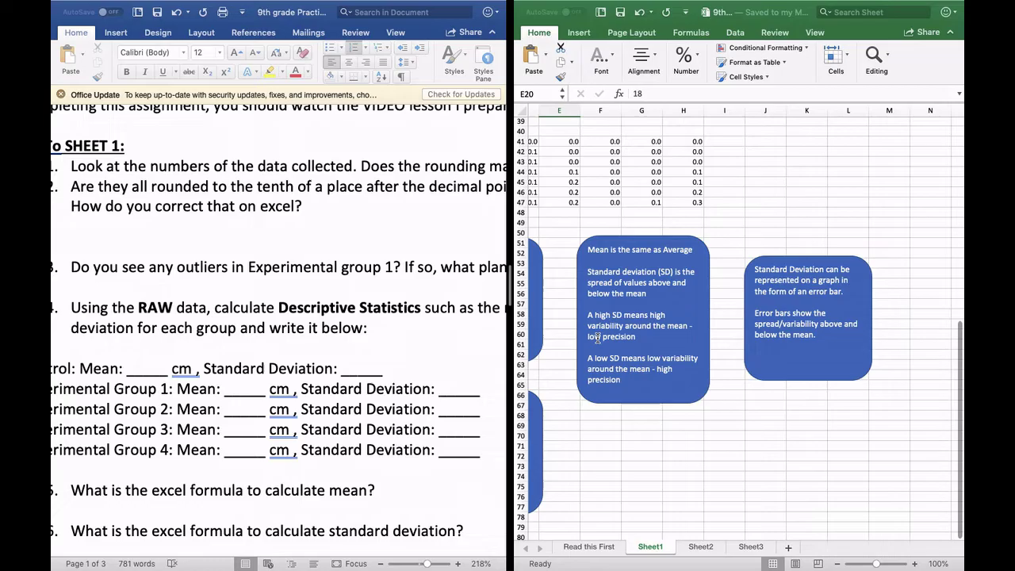
pyautogui.scroll(-3, 616, 372)
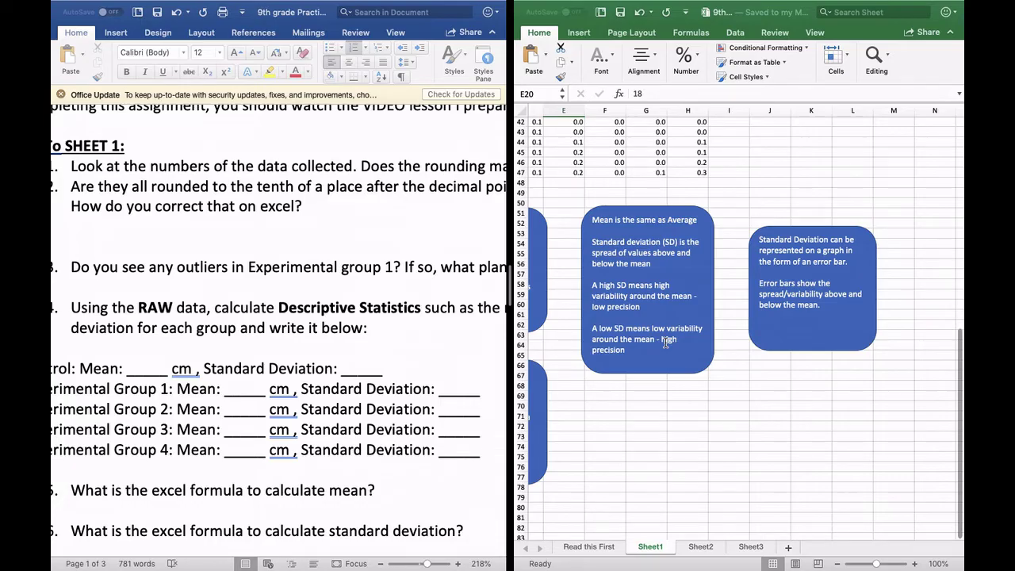
pyautogui.scroll(5, 665, 343)
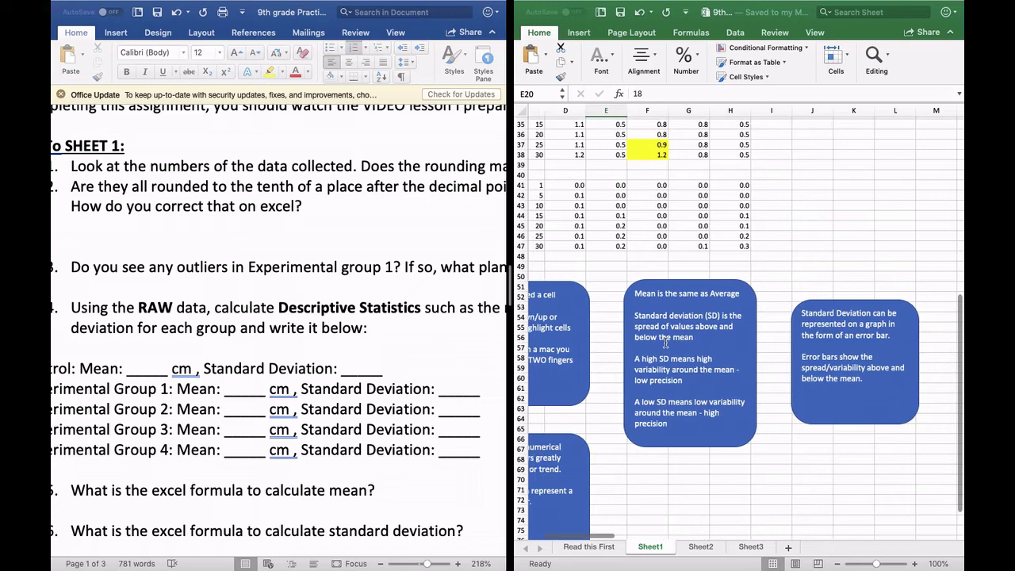
# - Review the mean and standard deviation blanks for the control and experimental groups, along with questions 5 to 8 in the Word assignment
pyautogui.scroll(1, 418, 317)
pyautogui.hscroll(2, 418, 317)
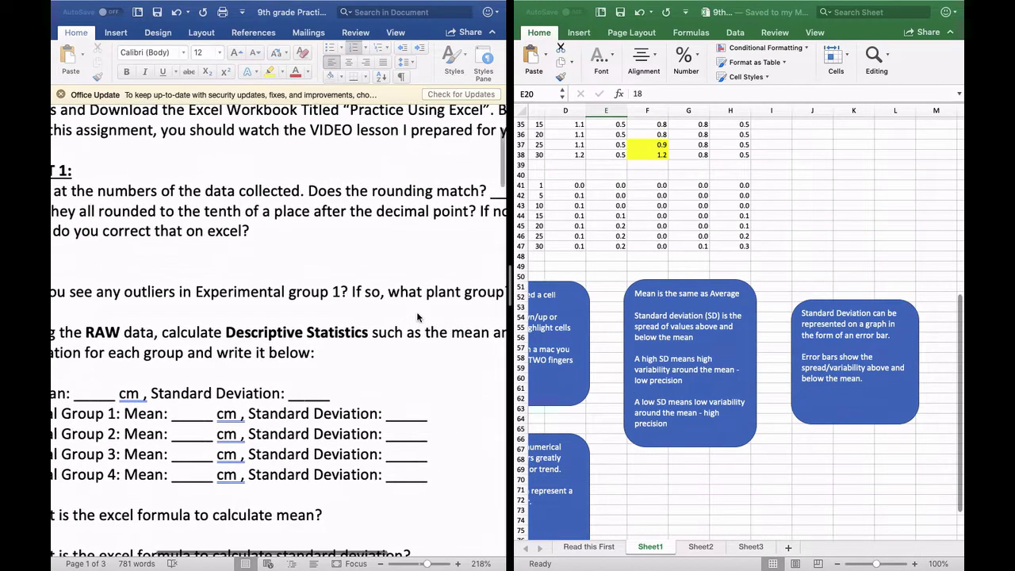
pyautogui.hscroll(2, 418, 317)
pyautogui.scroll(-2, 418, 315)
pyautogui.hscroll(-2, 418, 315)
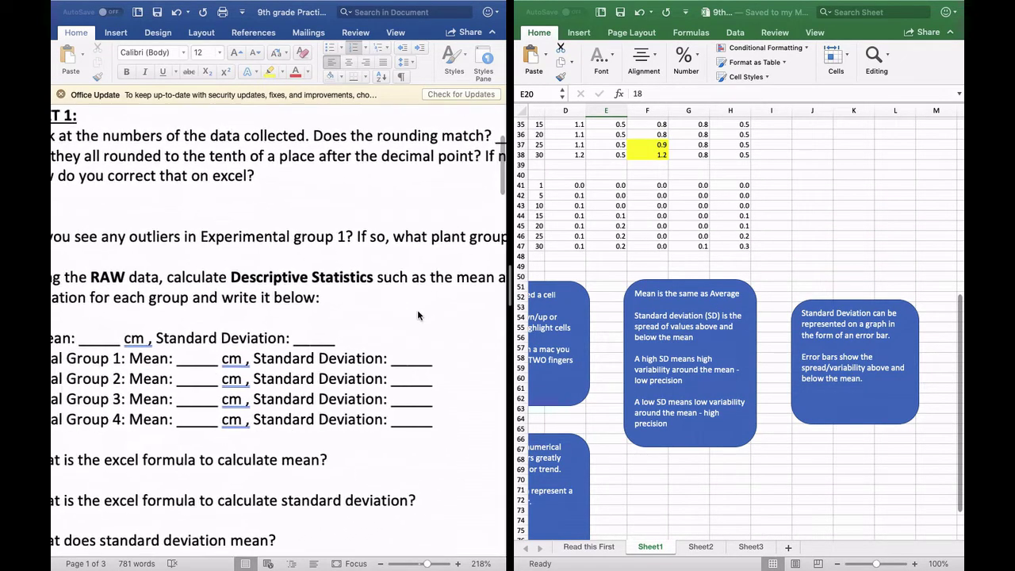
pyautogui.scroll(-4, 418, 316)
pyautogui.hscroll(-3, 418, 316)
pyautogui.scroll(1, 418, 316)
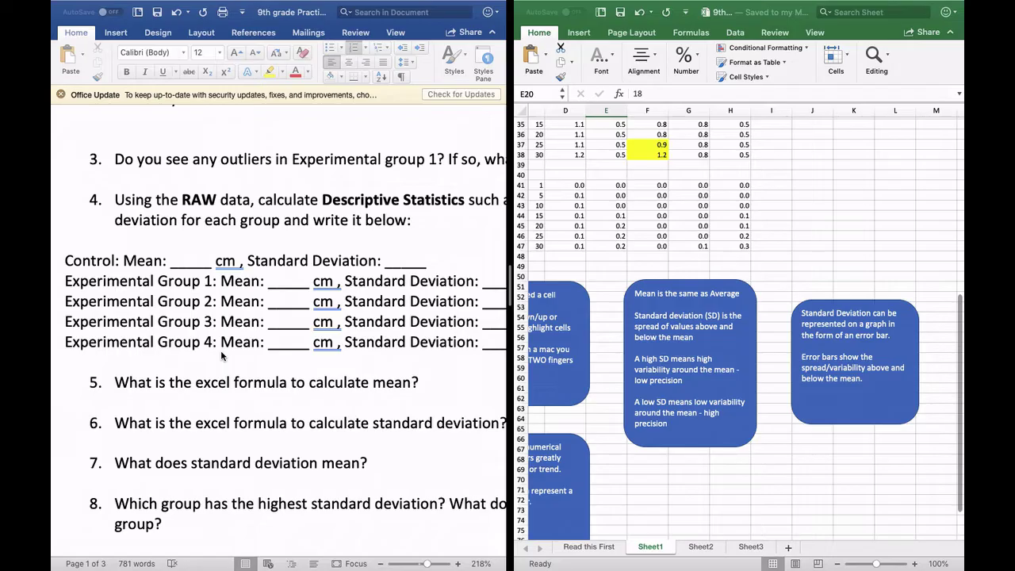
pyautogui.scroll(1, 221, 356)
pyautogui.hscroll(3, 221, 356)
pyautogui.hscroll(-3, 143, 318)
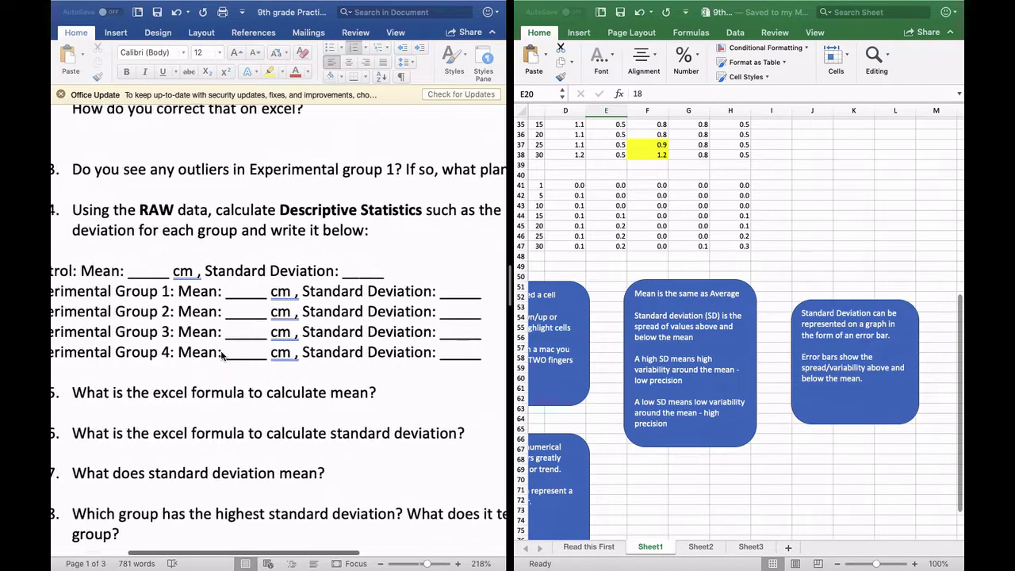
pyautogui.hscroll(3, 449, 342)
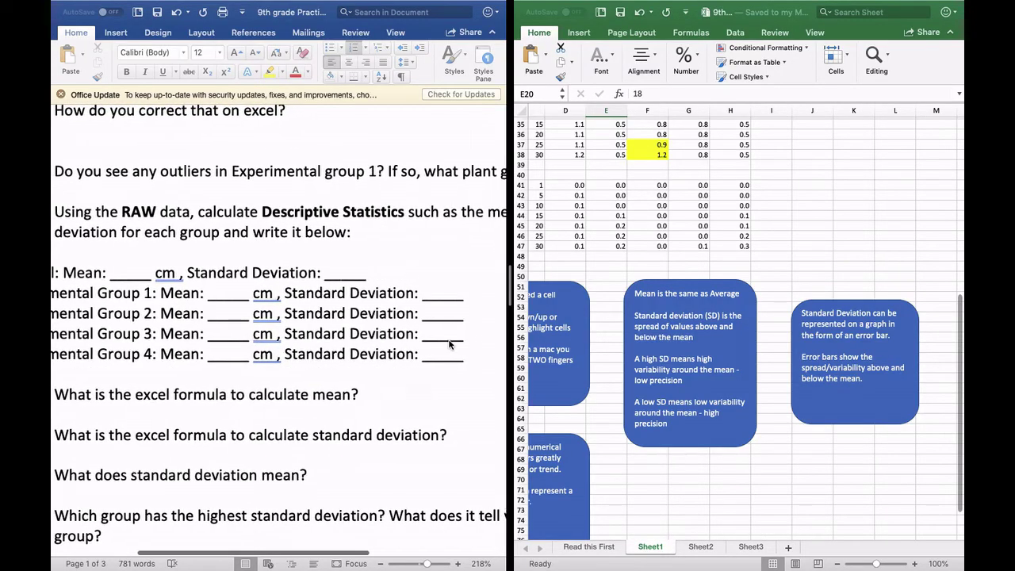
# - Find the Summative Data Table on Sheet1 and read the red callouts with the mean and standard deviation formulas
pyautogui.scroll(5, 767, 272)
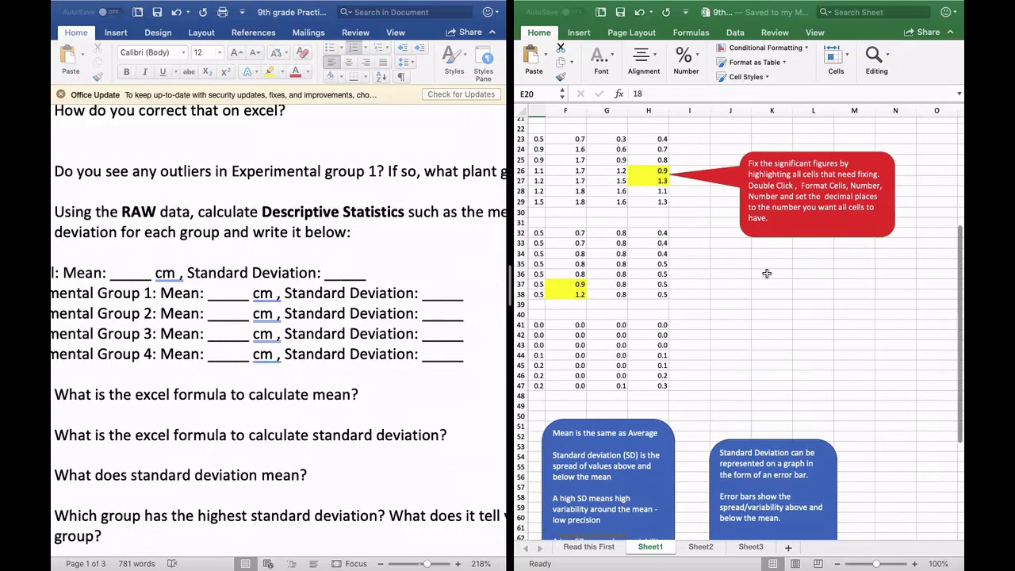
pyautogui.hscroll(-4, 766, 273)
pyautogui.scroll(-3, 767, 273)
pyautogui.hscroll(5, 766, 272)
pyautogui.scroll(7, 767, 273)
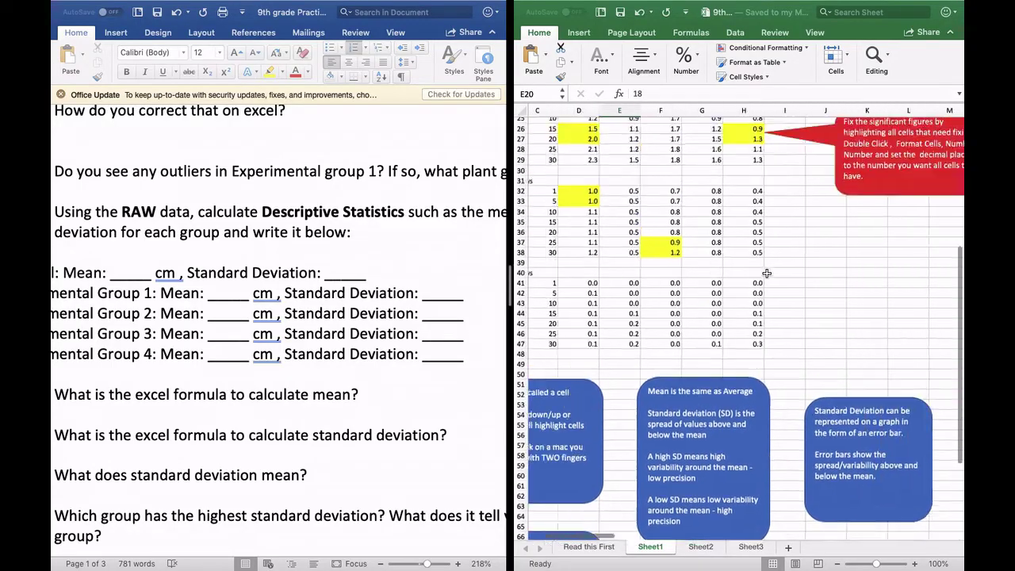
pyautogui.scroll(4, 767, 273)
pyautogui.hscroll(5, 767, 273)
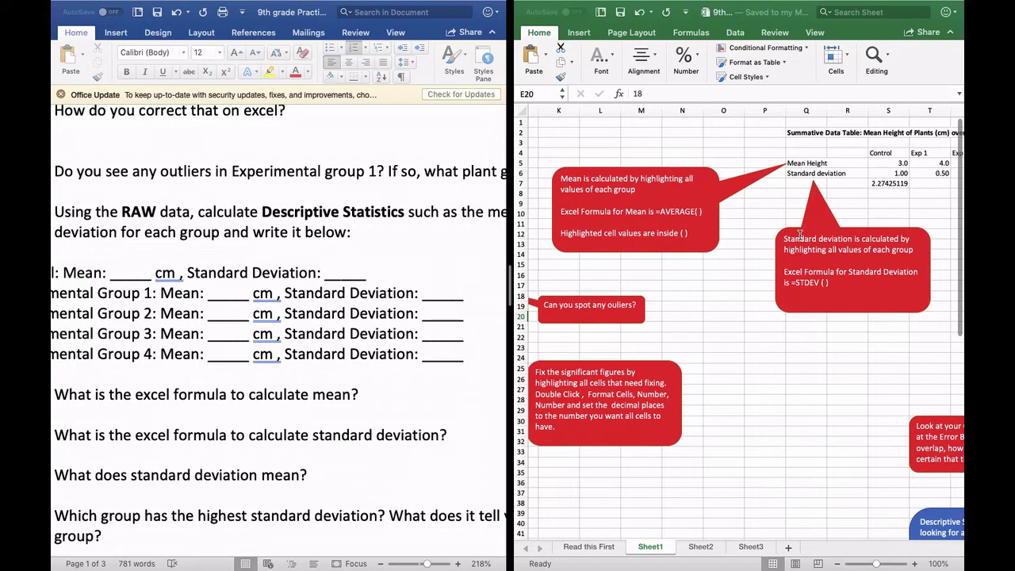
# - Review the Summative Data Table's title, its Mean Height and Standard deviation rows, and the columns for the control and four experimental groups
pyautogui.hscroll(5, 798, 235)
pyautogui.hscroll(3, 800, 234)
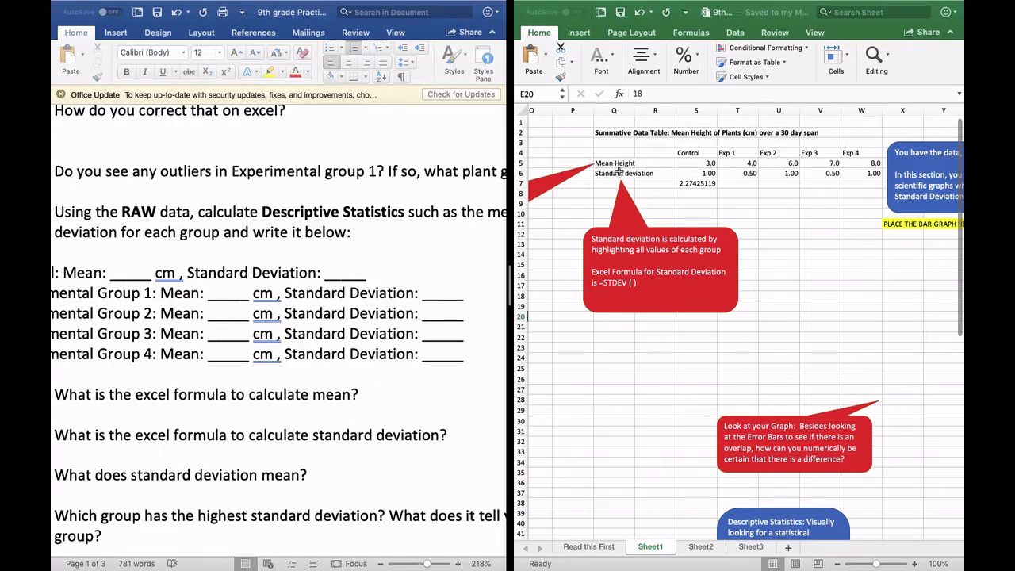
pyautogui.hscroll(3, 635, 188)
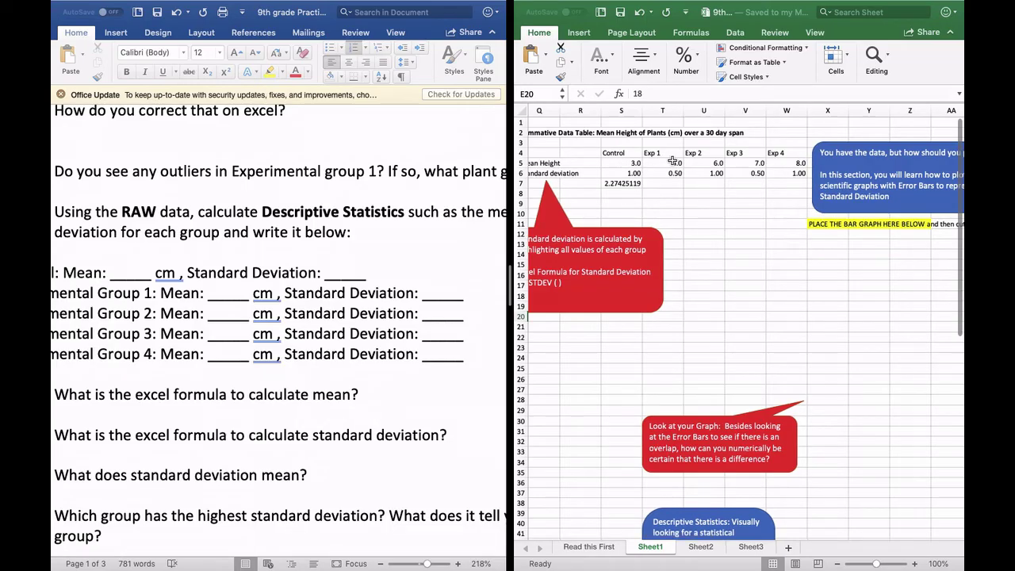
pyautogui.hscroll(-1, 736, 213)
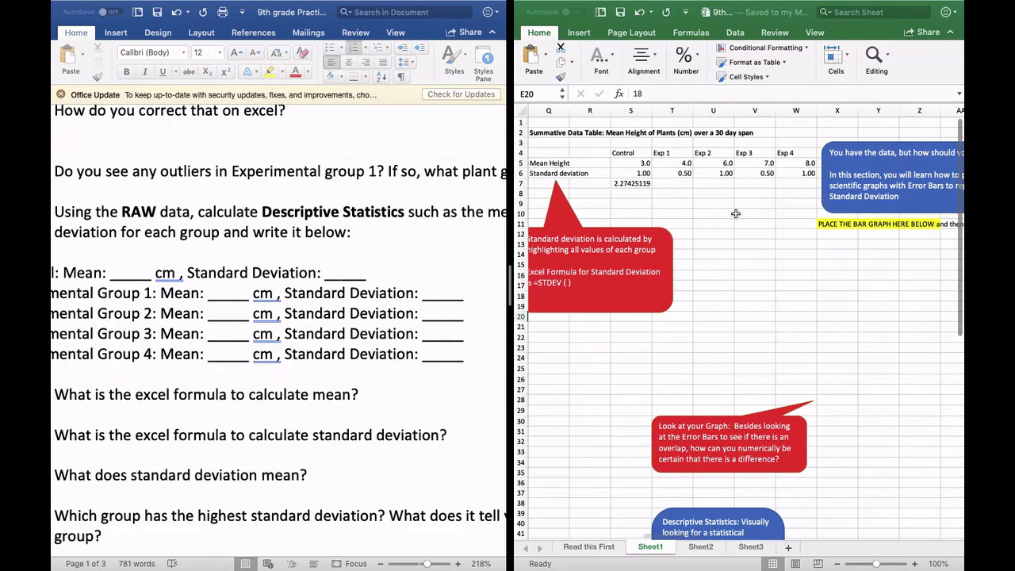
pyautogui.hscroll(-1, 735, 213)
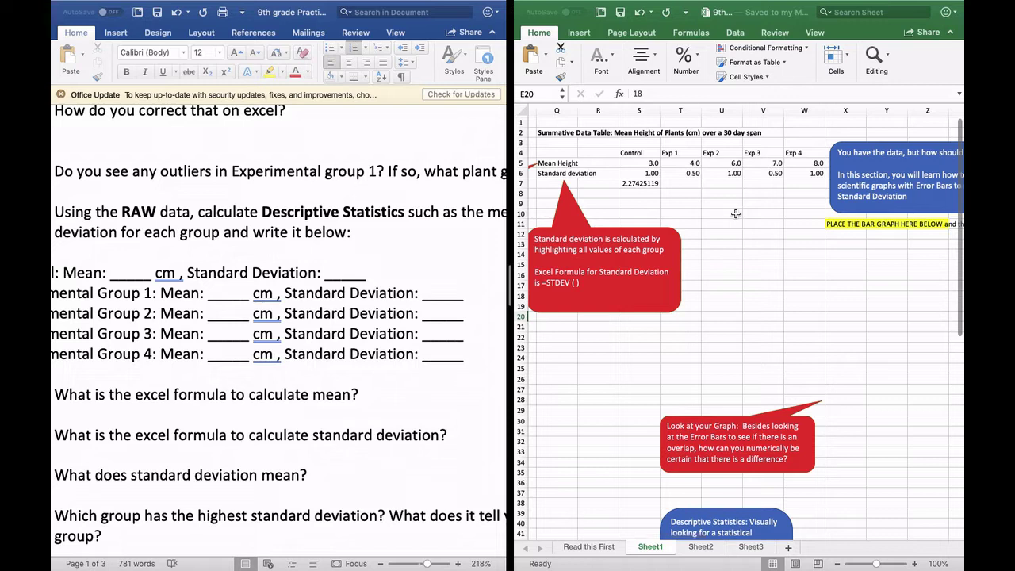
pyautogui.click(553, 132)
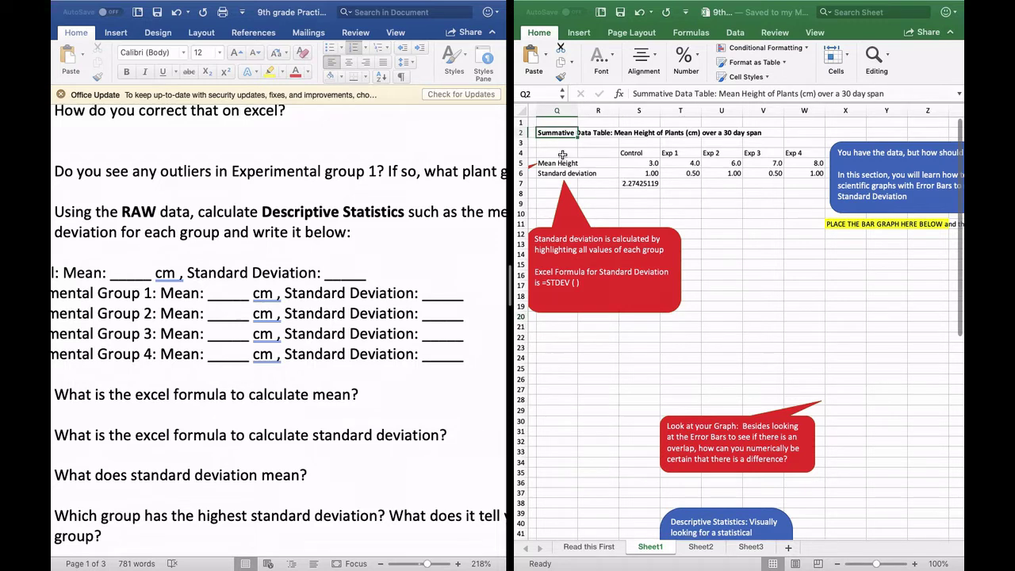
pyautogui.click(562, 163)
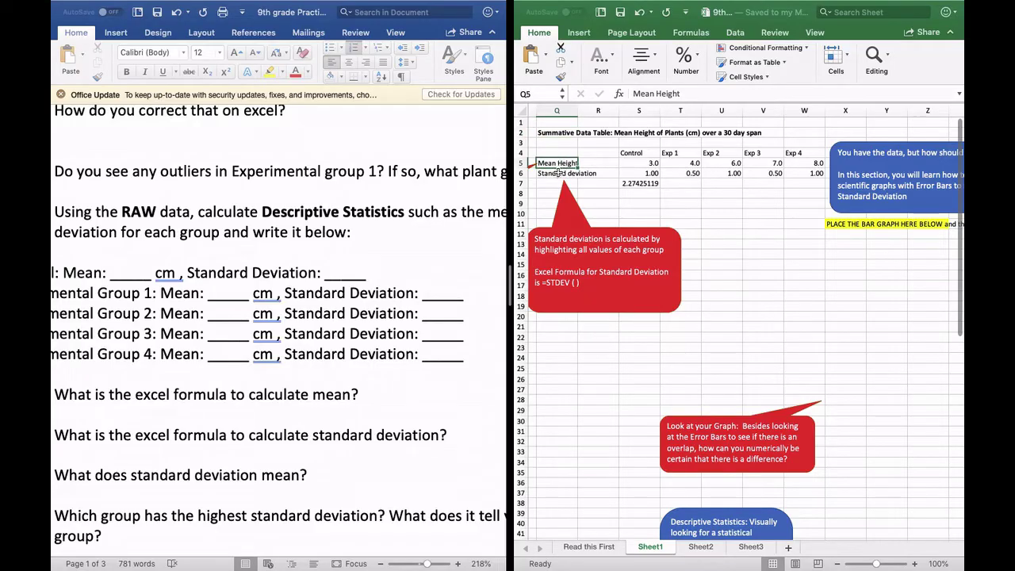
pyautogui.click(554, 175)
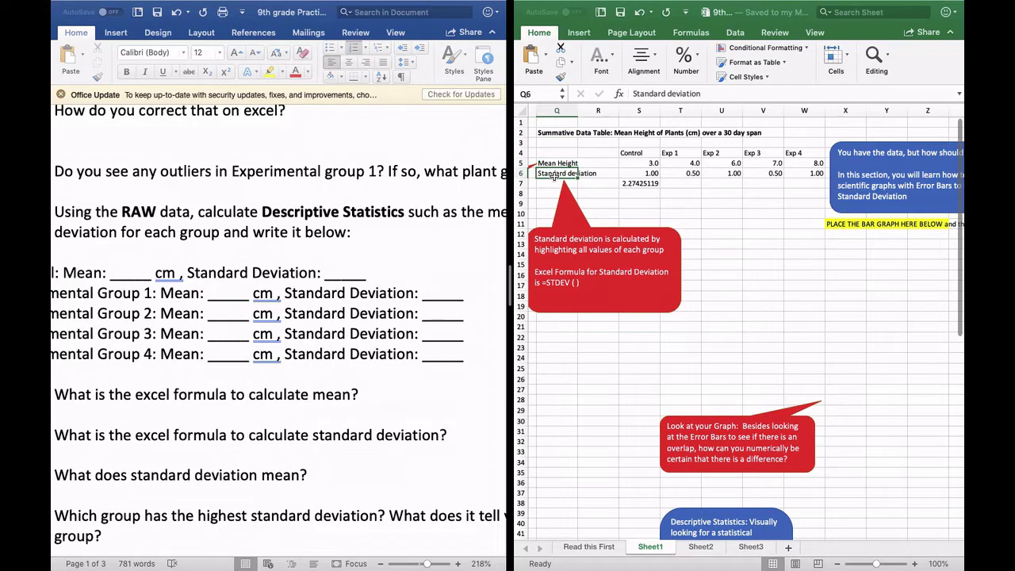
# - Compare the layout of the raw plant height data with the Summative Data Table on the same sheet
pyautogui.hscroll(-10, 554, 176)
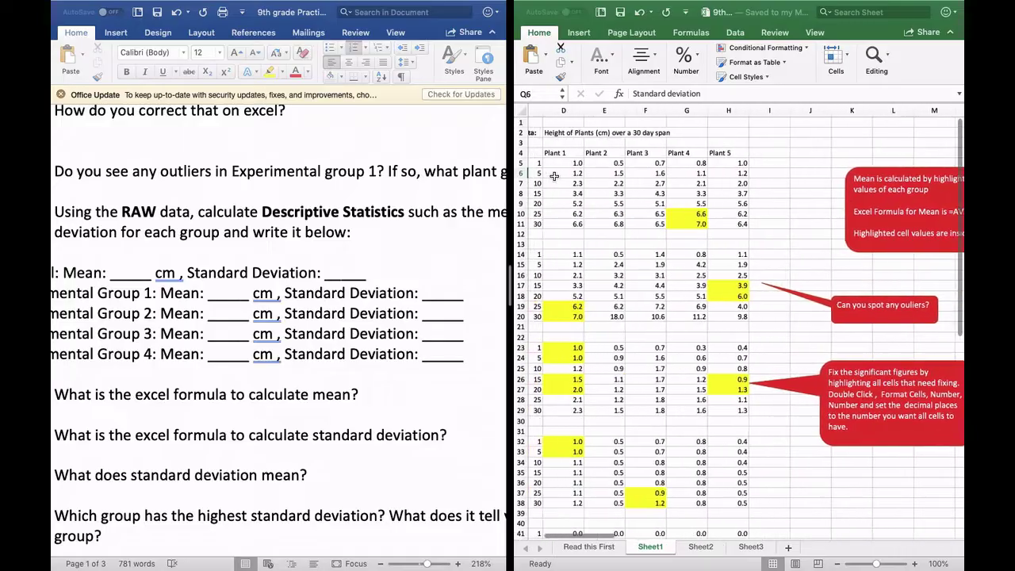
pyautogui.hscroll(-3, 554, 176)
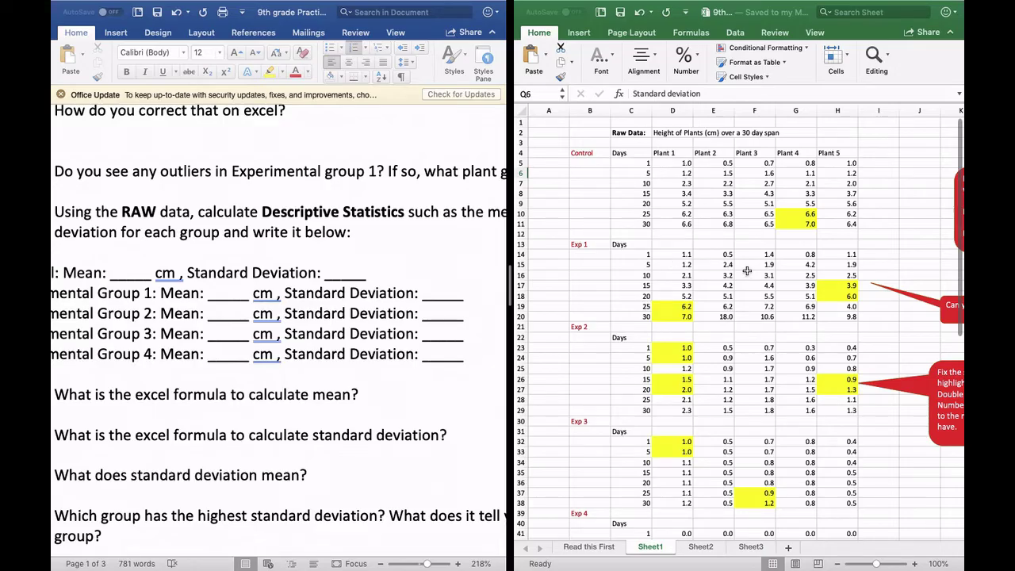
pyautogui.hscroll(10, 747, 271)
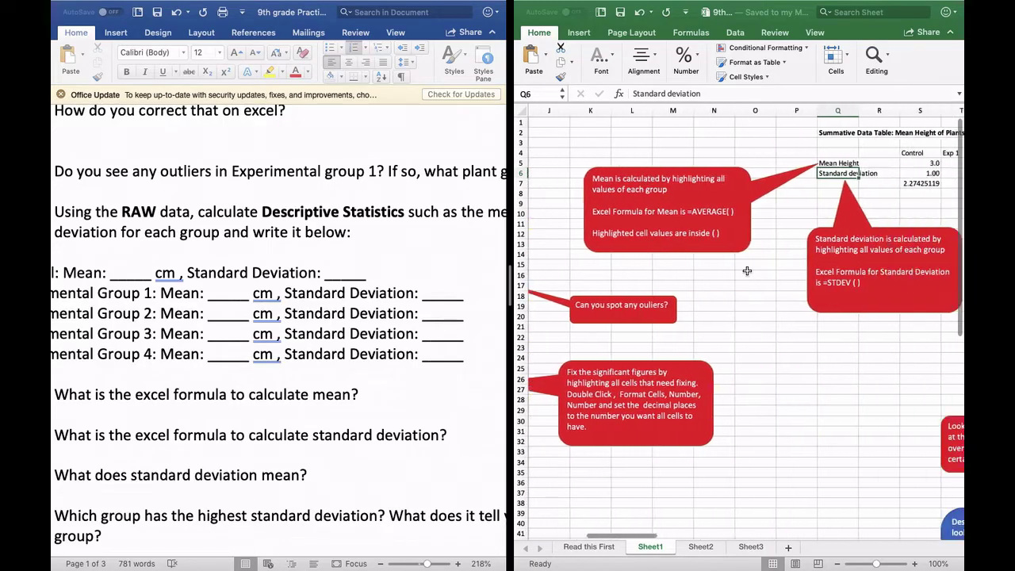
pyautogui.hscroll(3, 746, 271)
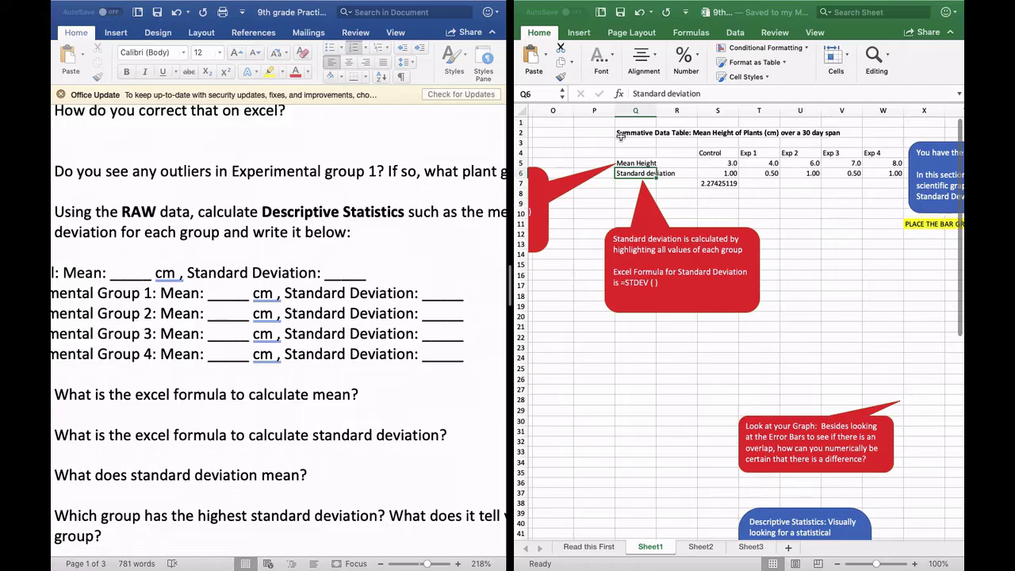
pyautogui.hscroll(-10, 730, 199)
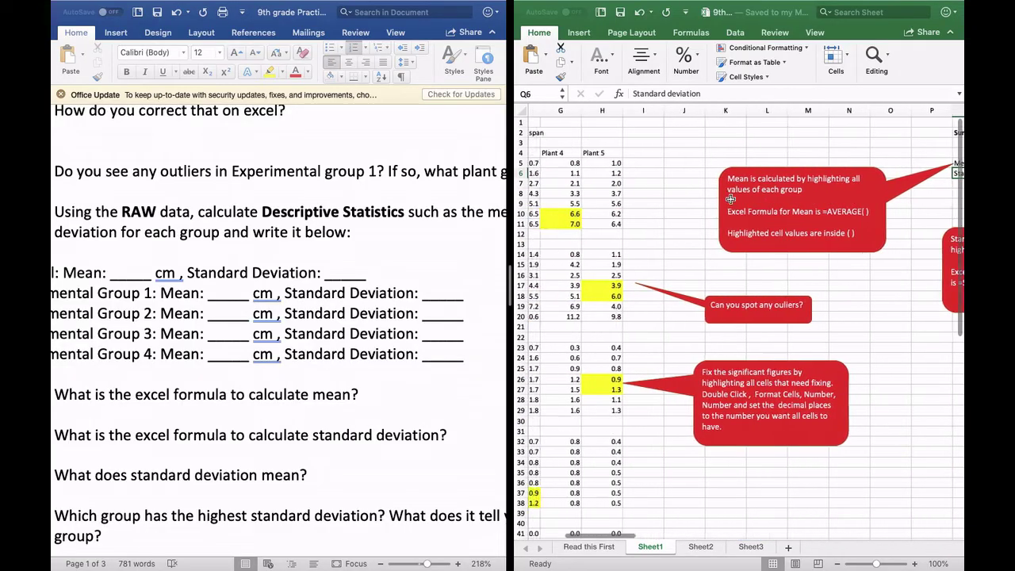
pyautogui.hscroll(-5, 729, 199)
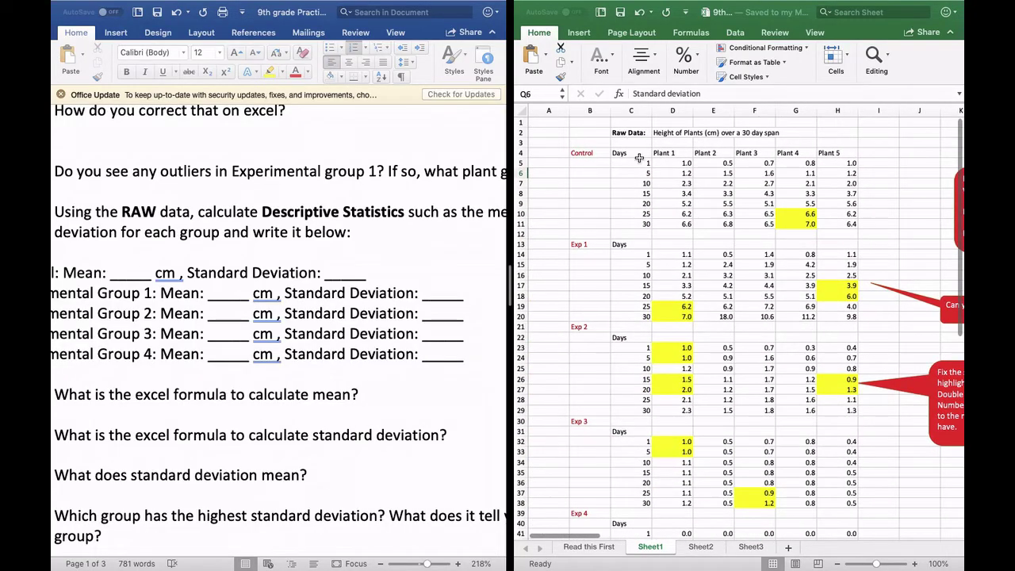
pyautogui.hscroll(13, 639, 158)
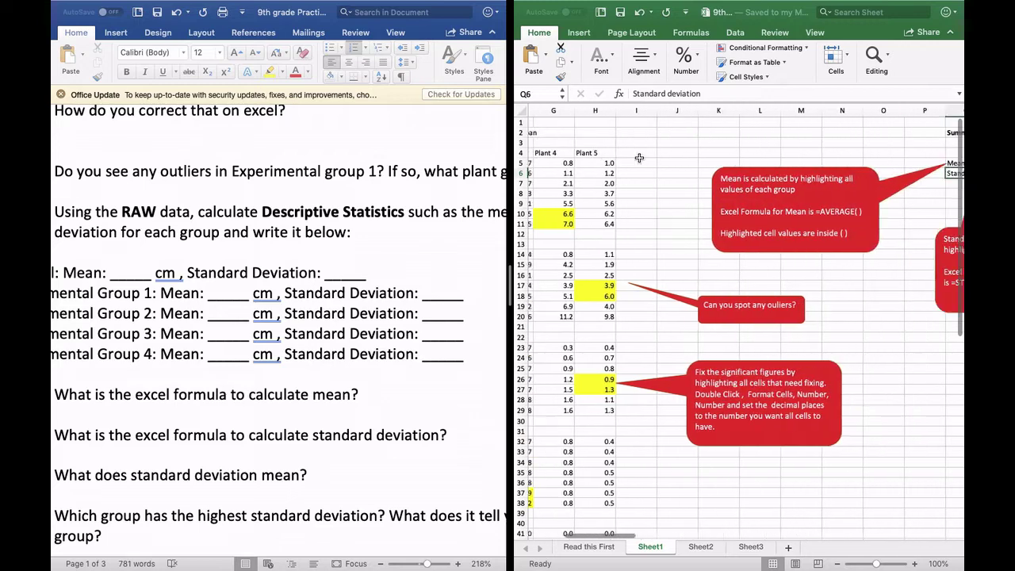
pyautogui.hscroll(2, 639, 158)
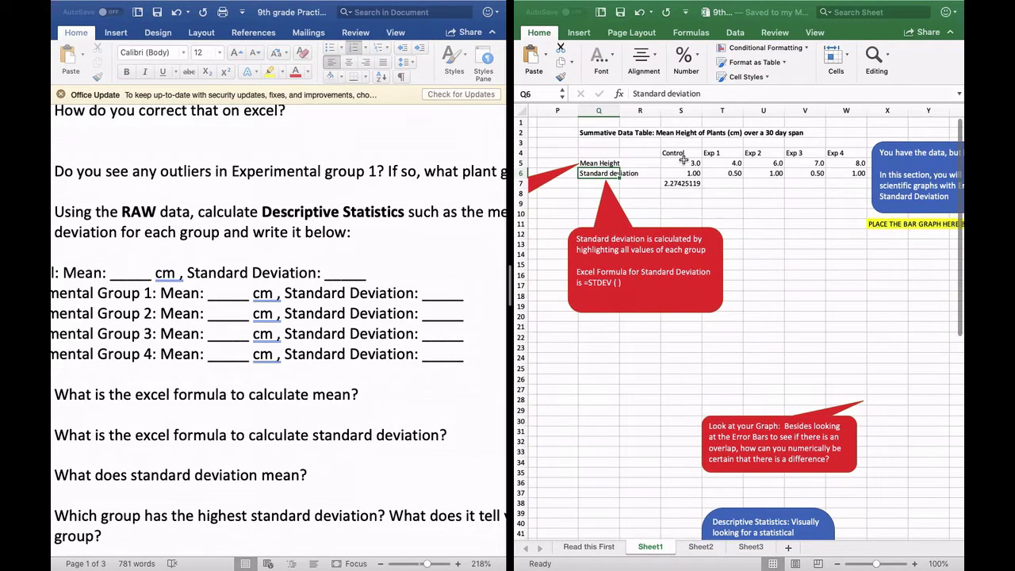
# - Clear the existing values under Control and Exp 1 to Exp 4 in the Summative Data Table, including the extra value in S7
pyautogui.hscroll(1, 683, 160)
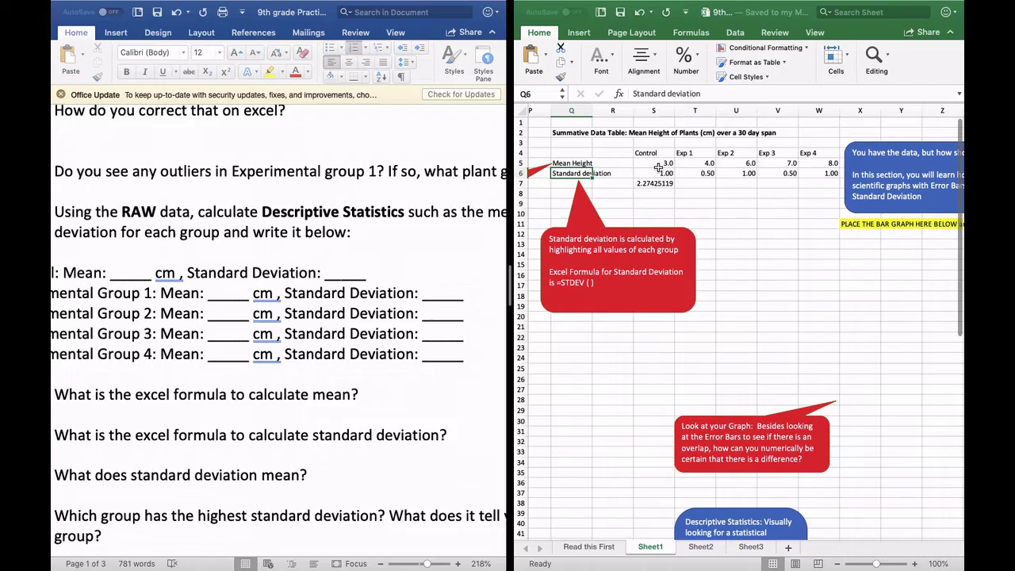
pyautogui.click(657, 163)
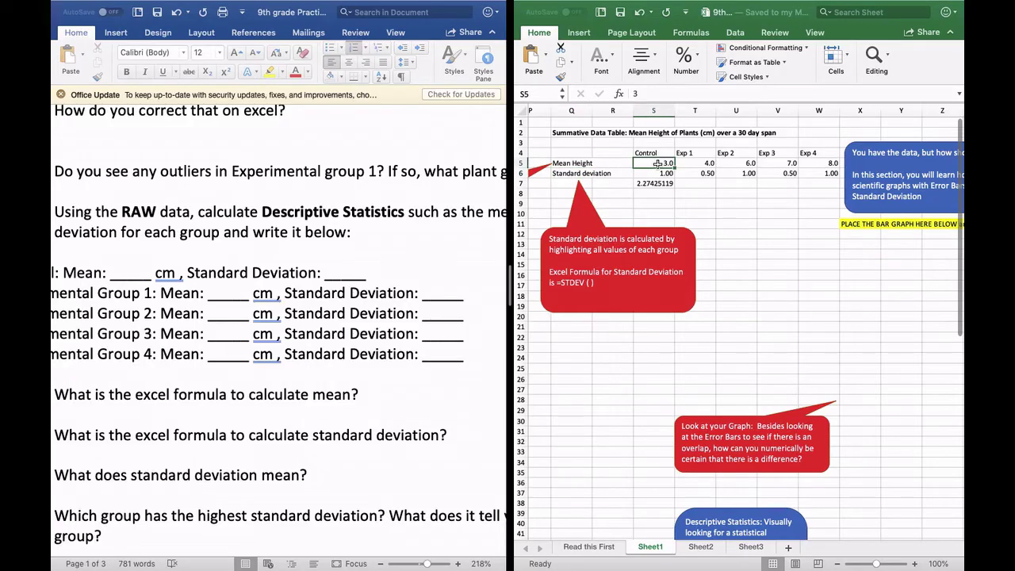
pyautogui.moveTo(657, 163); pyautogui.dragTo(657, 183)
pyautogui.press('Delete')
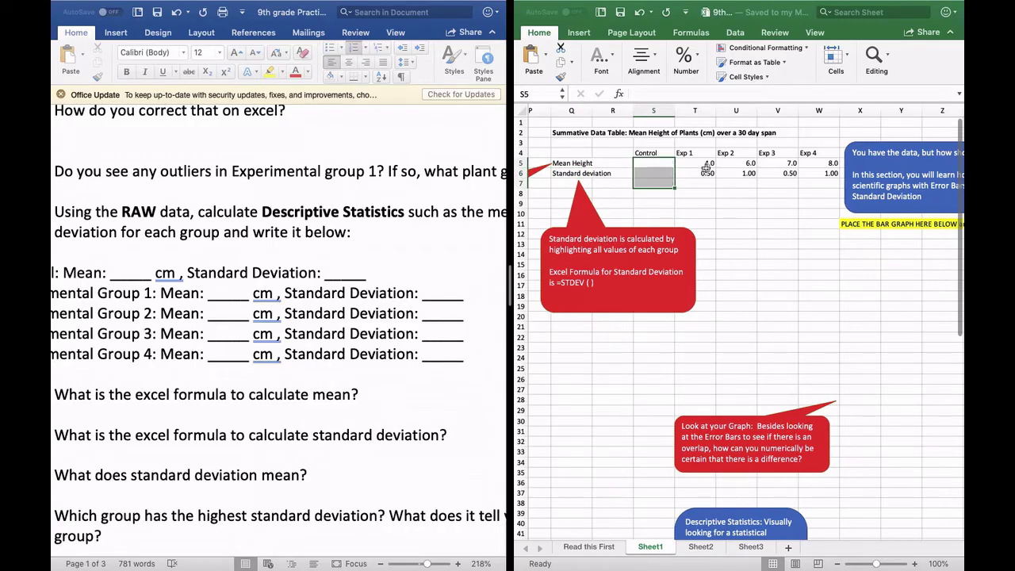
pyautogui.click(707, 165)
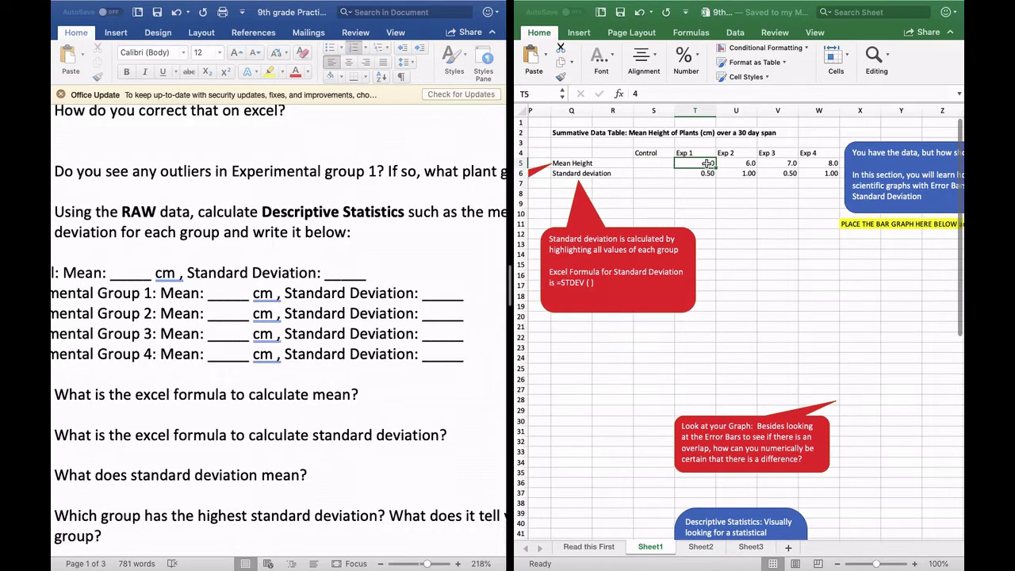
pyautogui.keyDown('shift'); pyautogui.click(829, 177); pyautogui.keyUp('shift')
pyautogui.press('Delete')
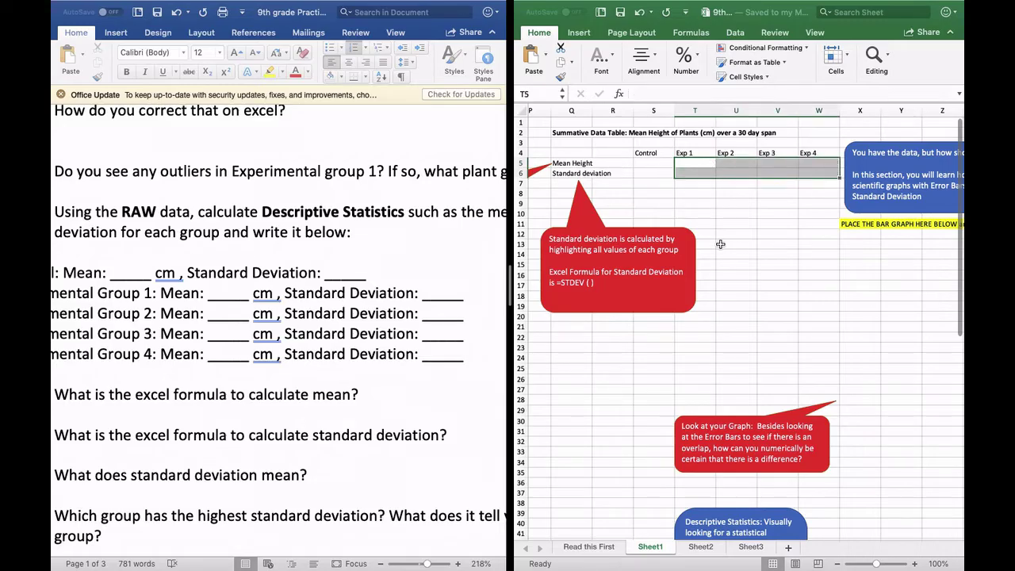
pyautogui.click(638, 195)
# - Look over the control group's raw data and start an AVERAGE formula in the control's Mean Height cell, S5
pyautogui.hscroll(-1, 639, 195)
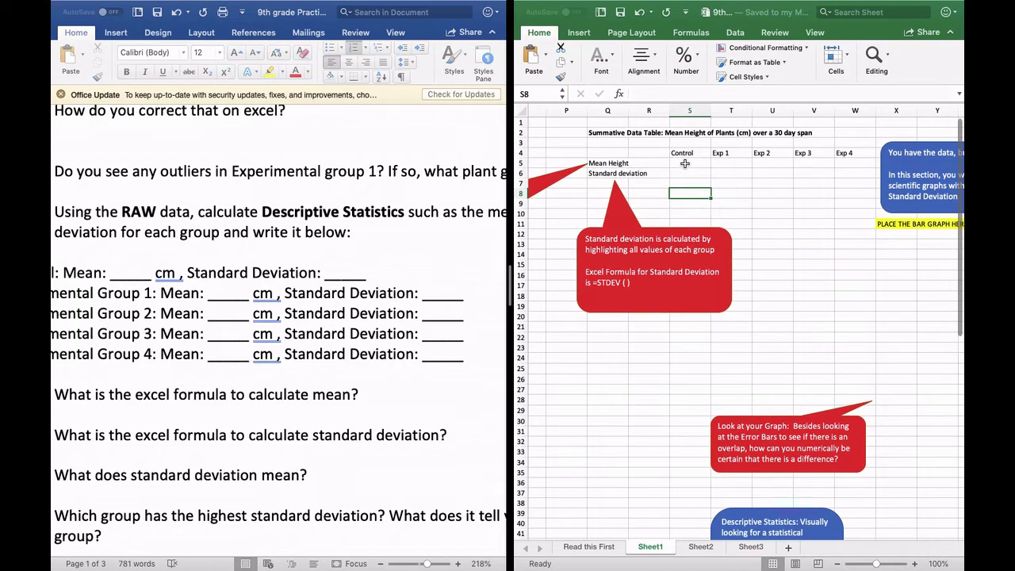
pyautogui.hscroll(-15, 684, 164)
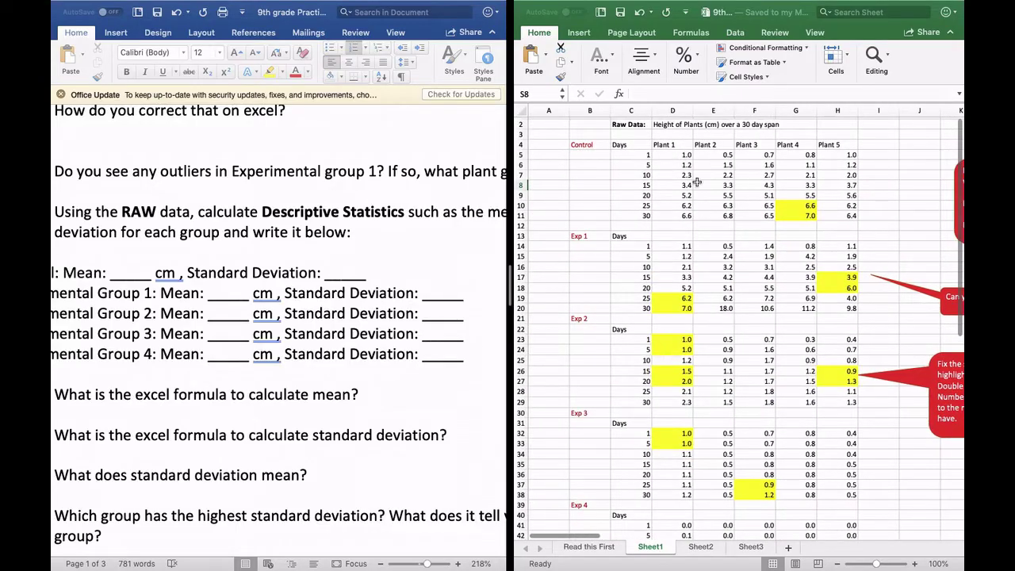
pyautogui.scroll(1, 707, 191)
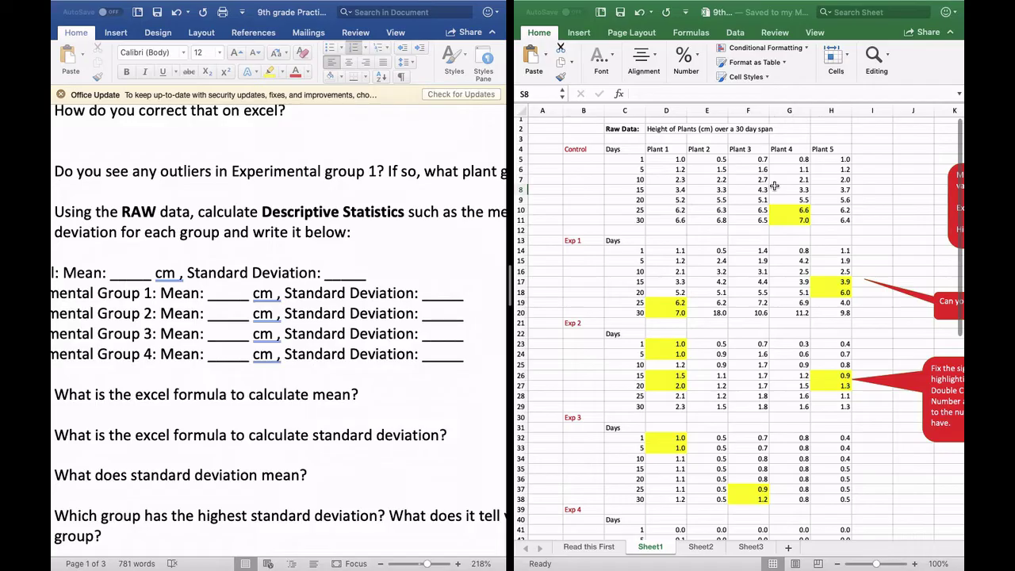
pyautogui.click(673, 219)
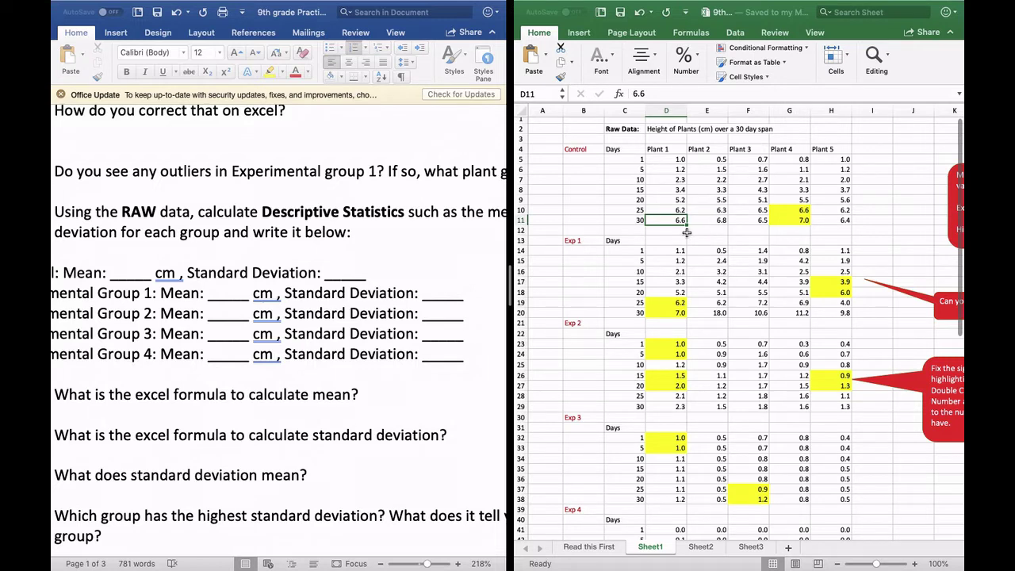
pyautogui.hscroll(10, 686, 232)
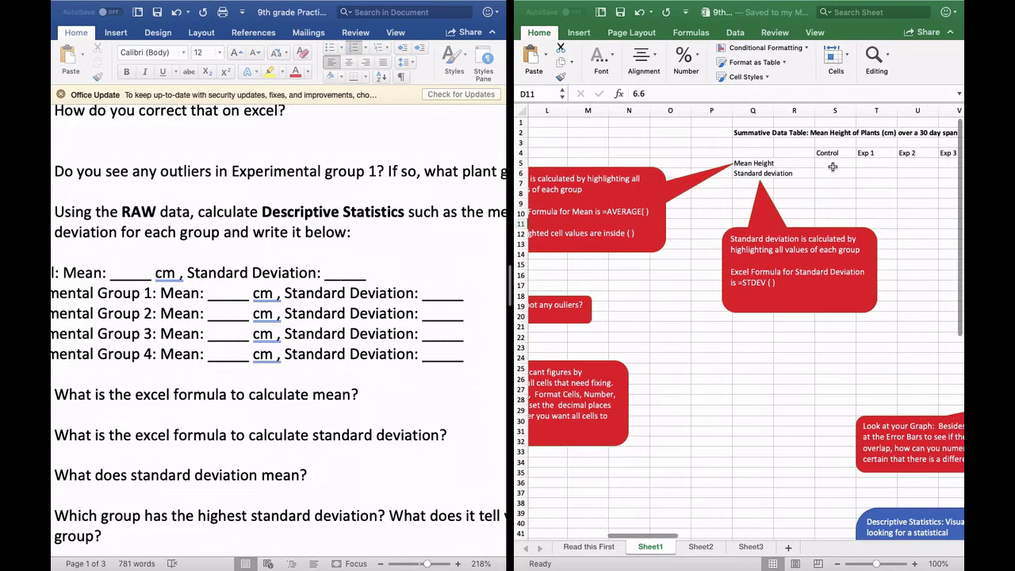
pyautogui.click(832, 167)
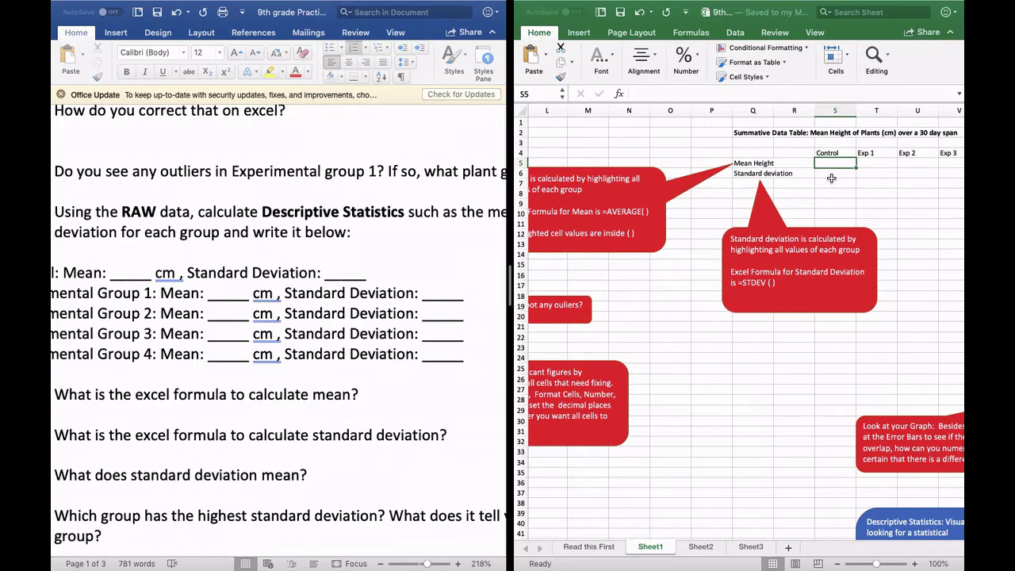
pyautogui.write('=')
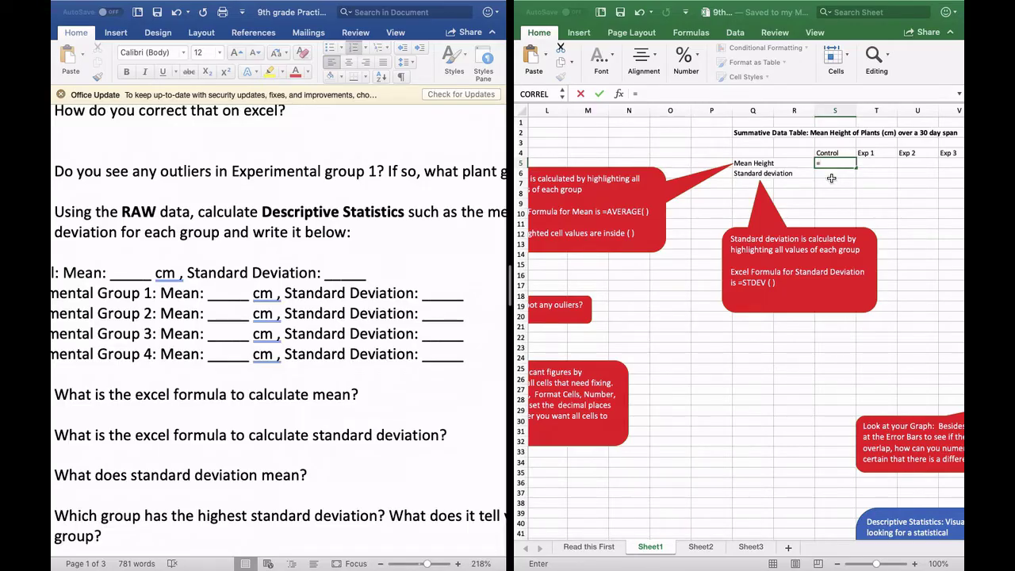
pyautogui.write('aver')
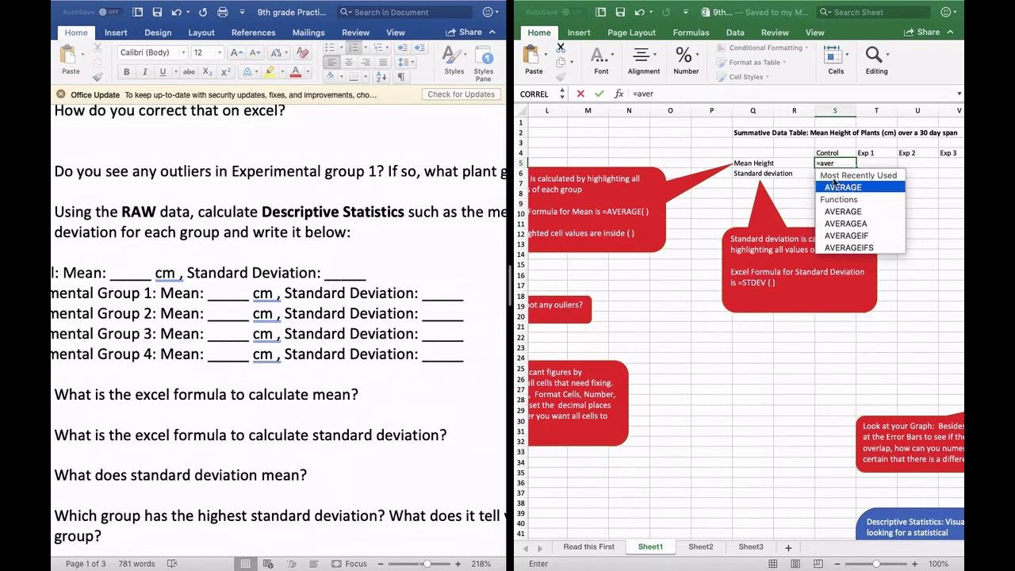
pyautogui.doubleClick(835, 189)
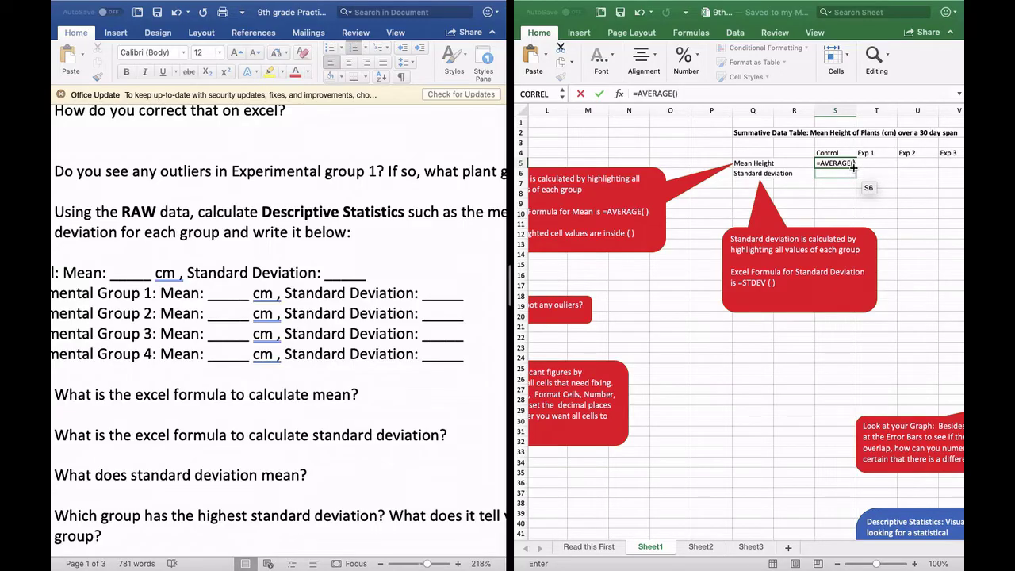
# - Use all control group plant heights, D5:H11, as the range of the AVERAGE formula and complete it
pyautogui.hscroll(-10, 853, 166)
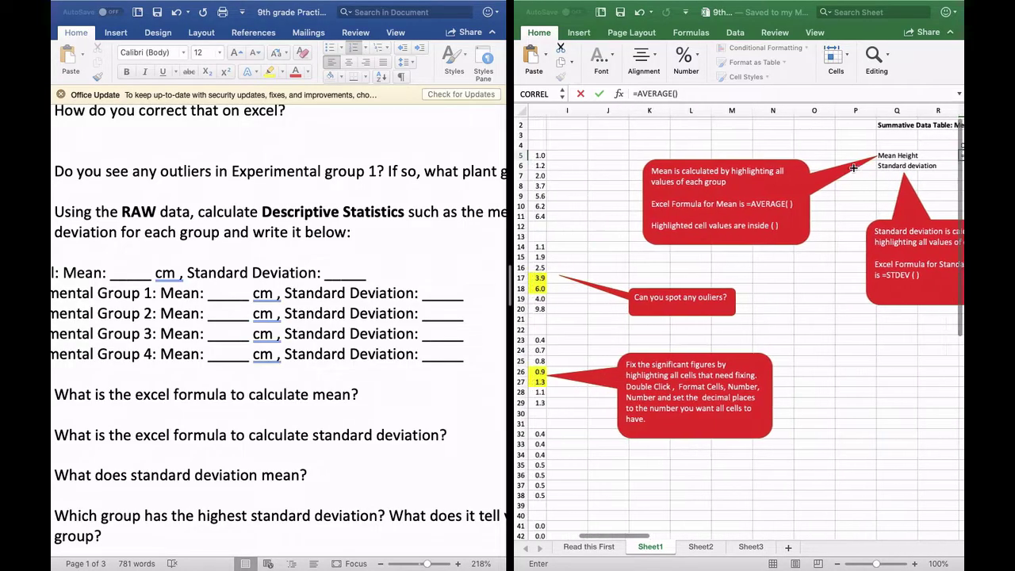
pyautogui.click(676, 151)
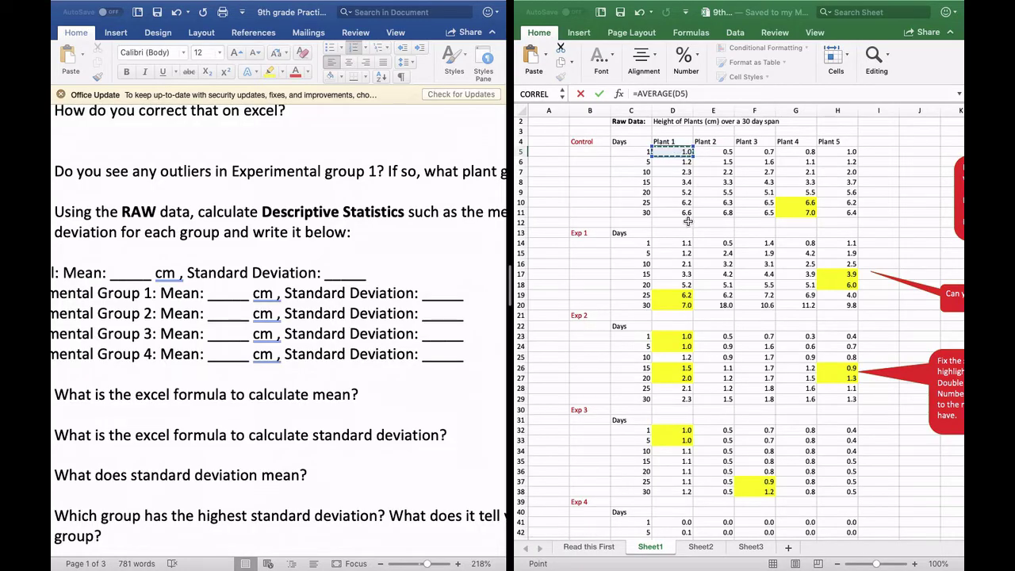
pyautogui.moveTo(685, 211); pyautogui.dragTo(845, 212)
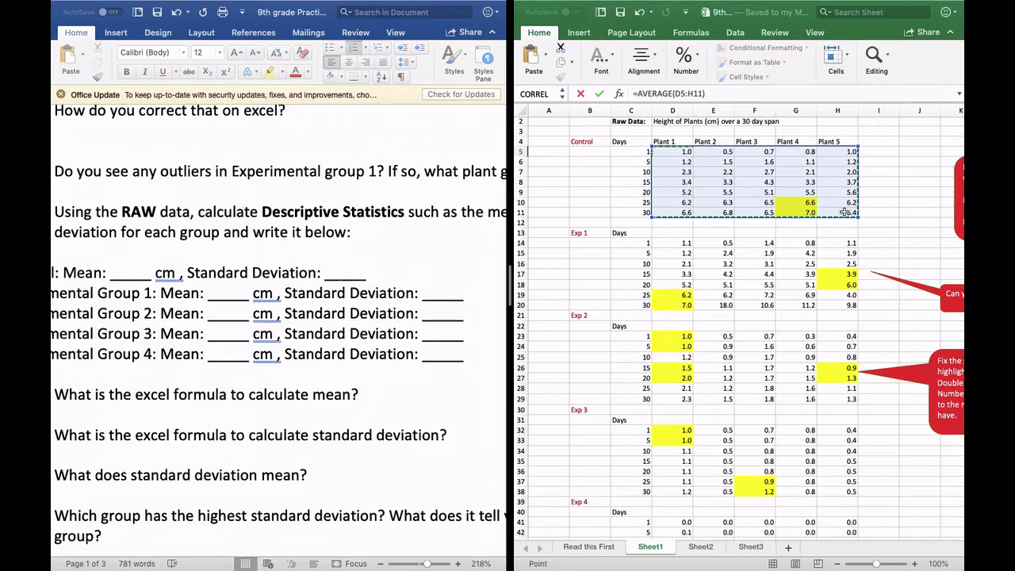
pyautogui.hscroll(10, 845, 211)
pyautogui.hscroll(1, 844, 211)
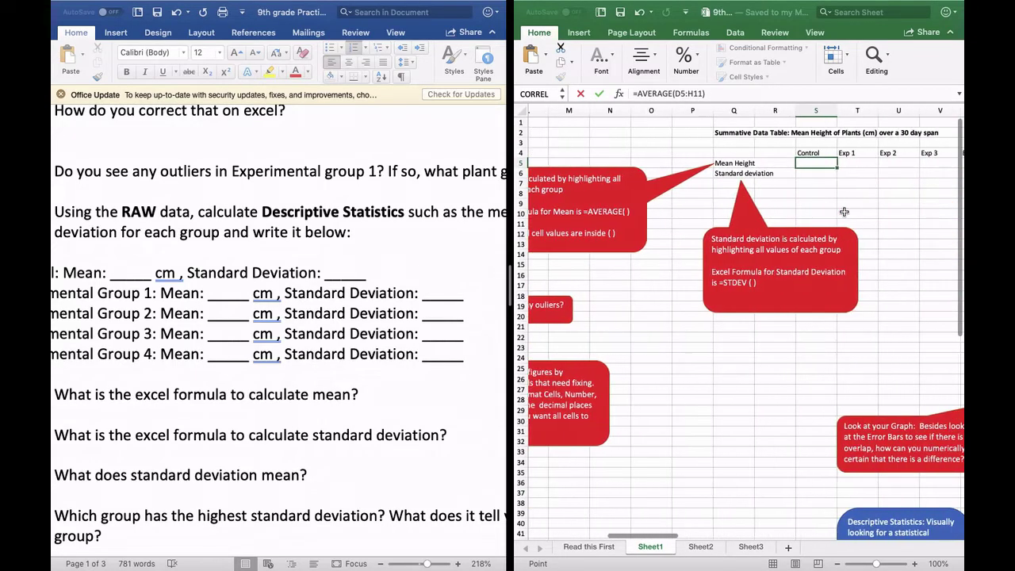
pyautogui.moveTo(817, 168); pyautogui.dragTo(854, 198)
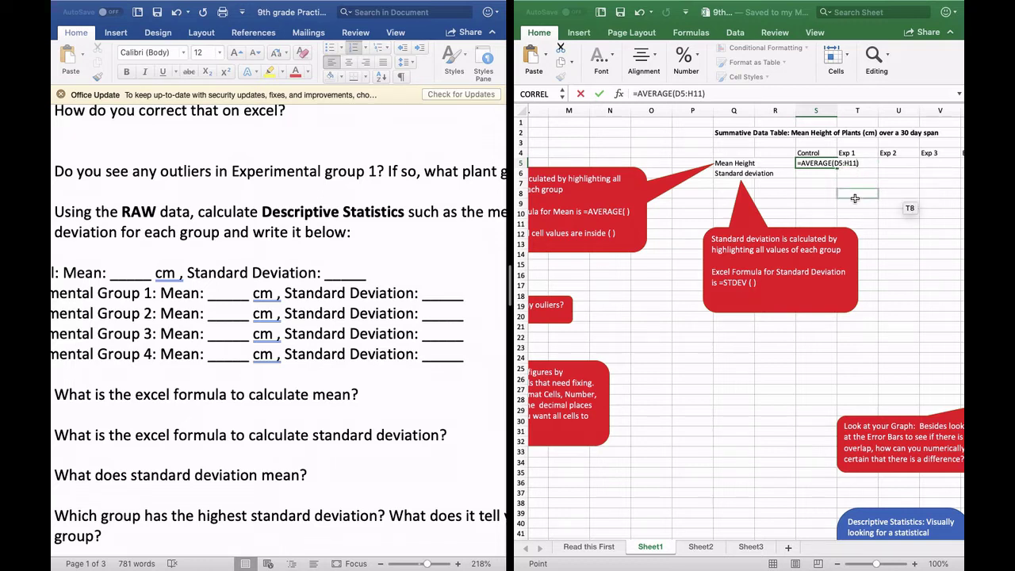
pyautogui.press('Return')
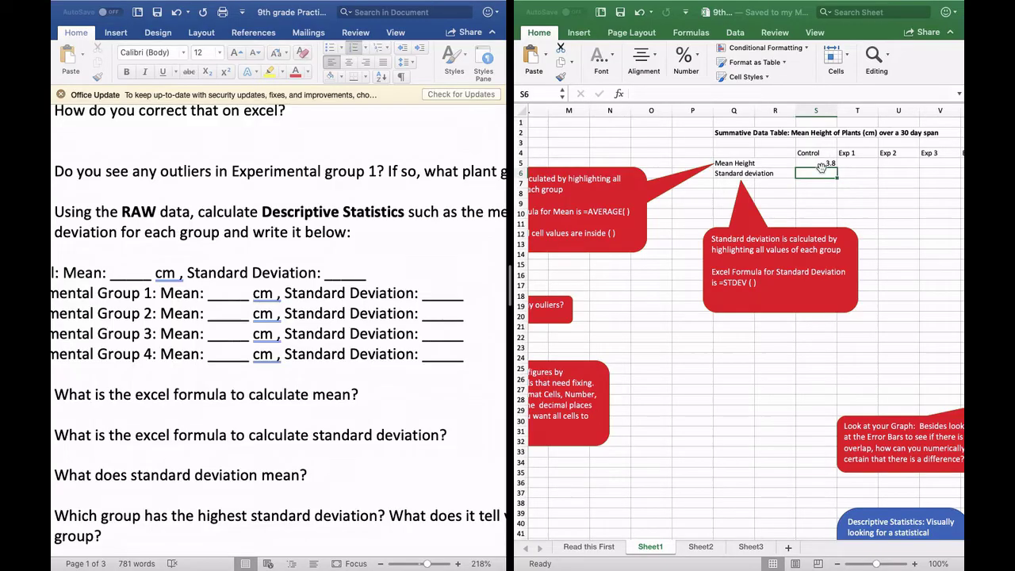
# - Select the control group's day 30 heights, D11:H11, in the raw data to review them
pyautogui.hscroll(-10, 821, 167)
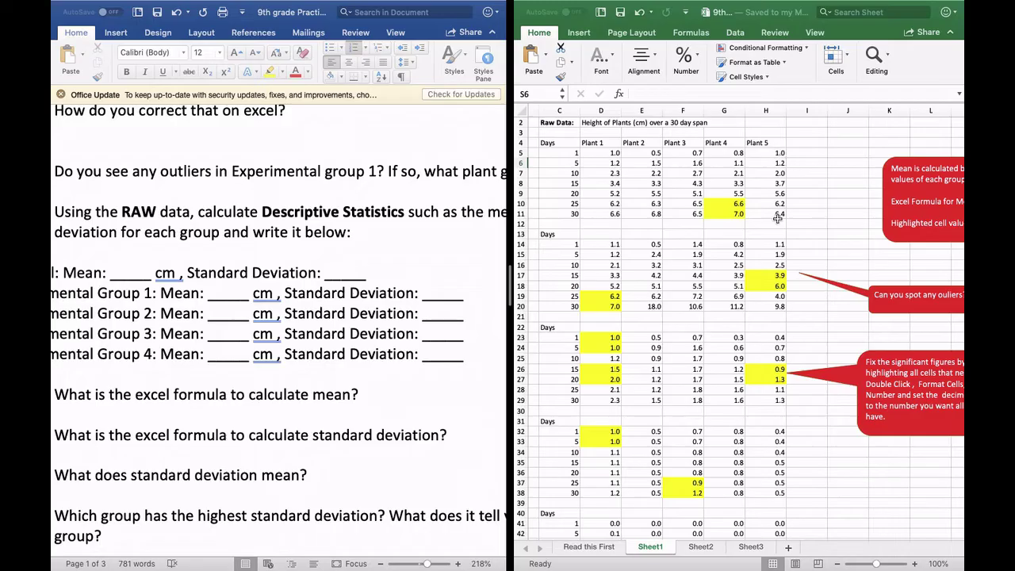
pyautogui.click(610, 216)
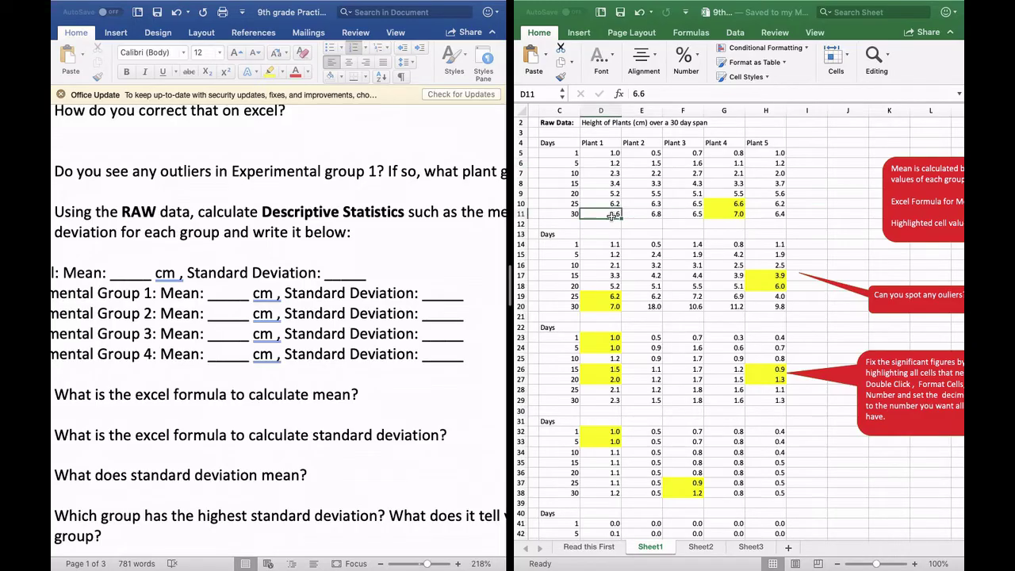
pyautogui.keyDown('shift'); pyautogui.click(781, 213); pyautogui.keyUp('shift')
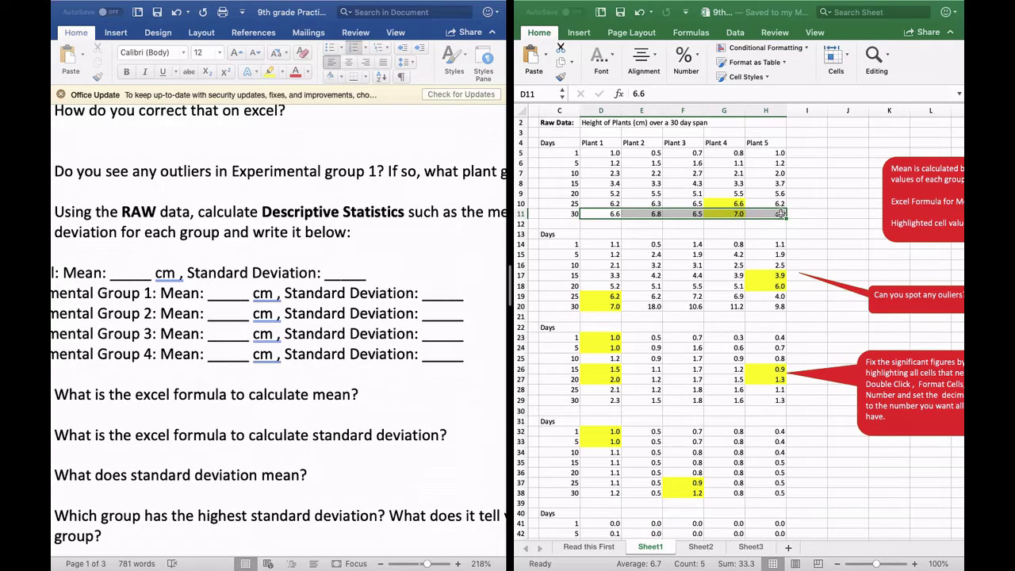
pyautogui.hscroll(10, 824, 214)
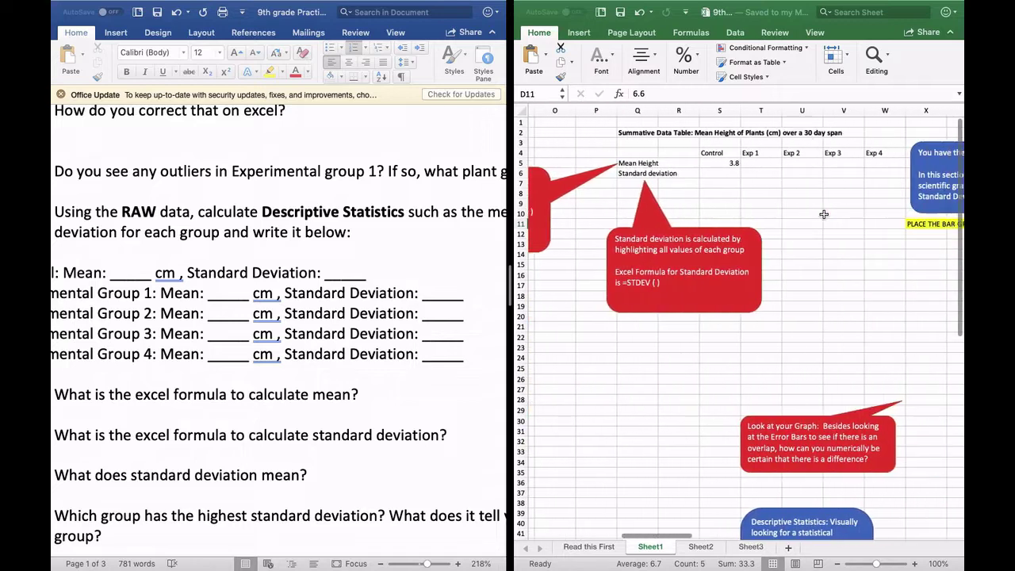
# - Calculate the Exp 1 Mean Height in T5 with an AVERAGE formula over the raw heights D14:H20
pyautogui.click(758, 164)
pyautogui.write('=')
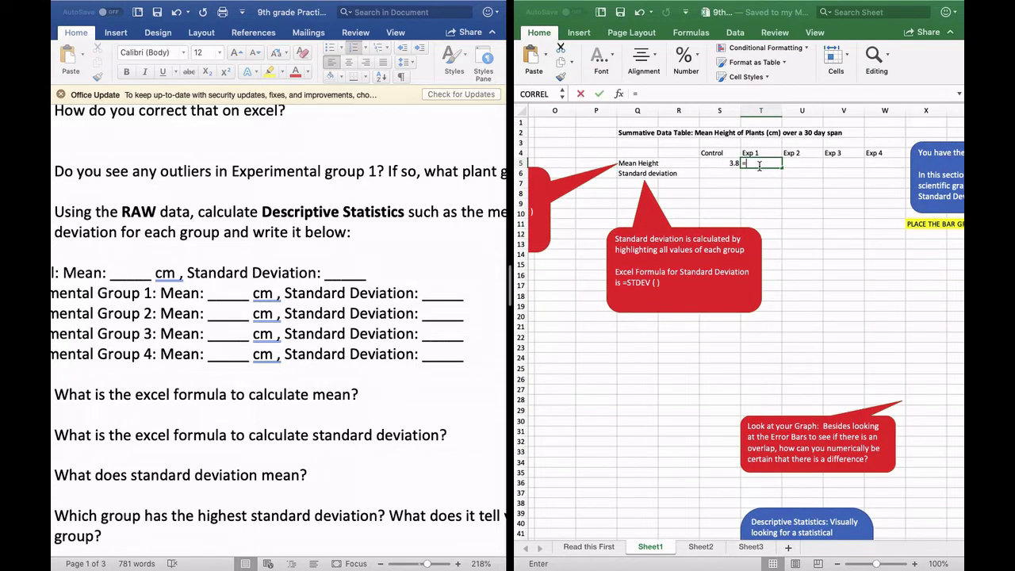
pyautogui.write('aver')
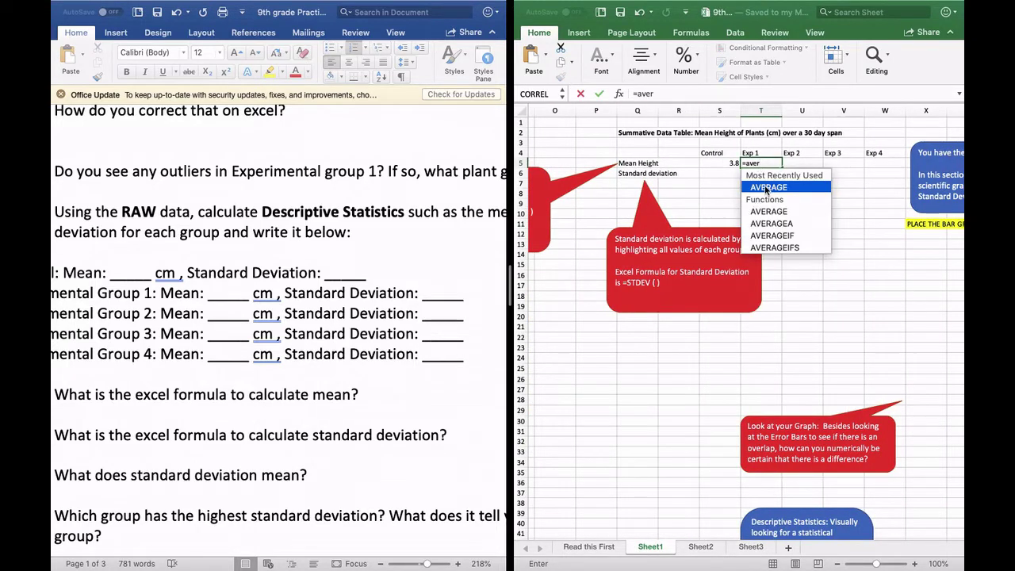
pyautogui.doubleClick(768, 189)
pyautogui.hscroll(-15, 732, 185)
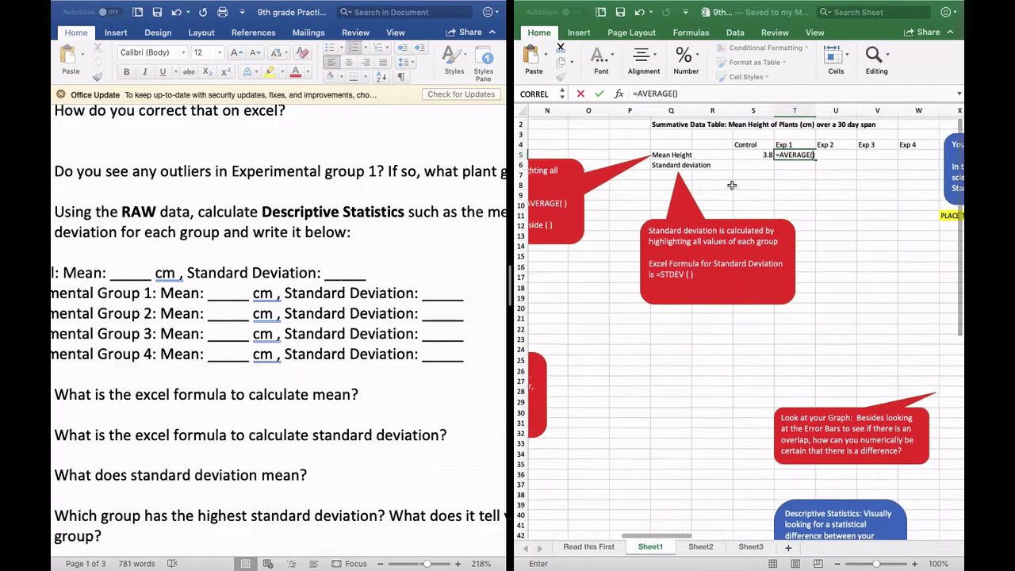
pyautogui.scroll(-3, 732, 185)
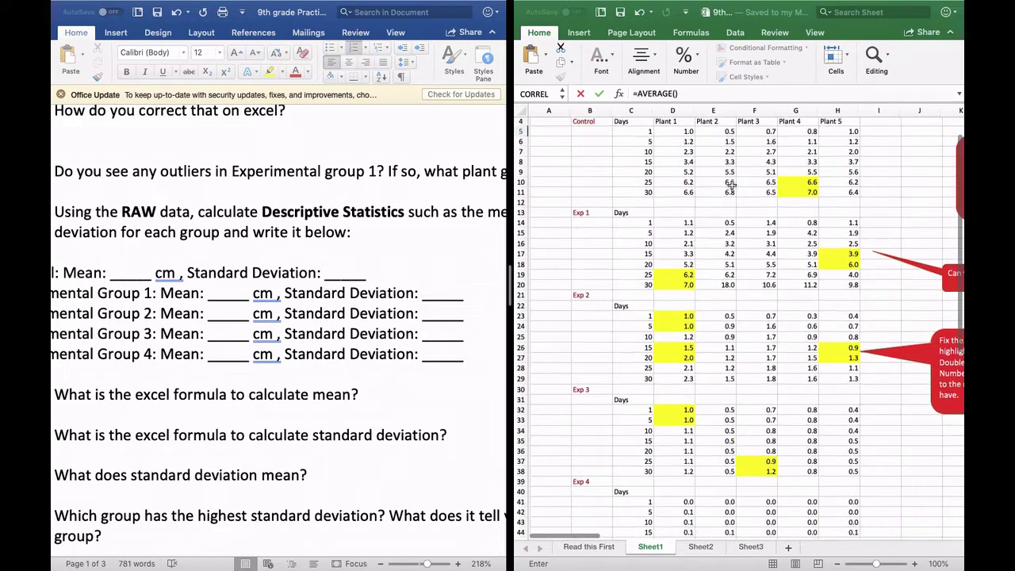
pyautogui.click(675, 214)
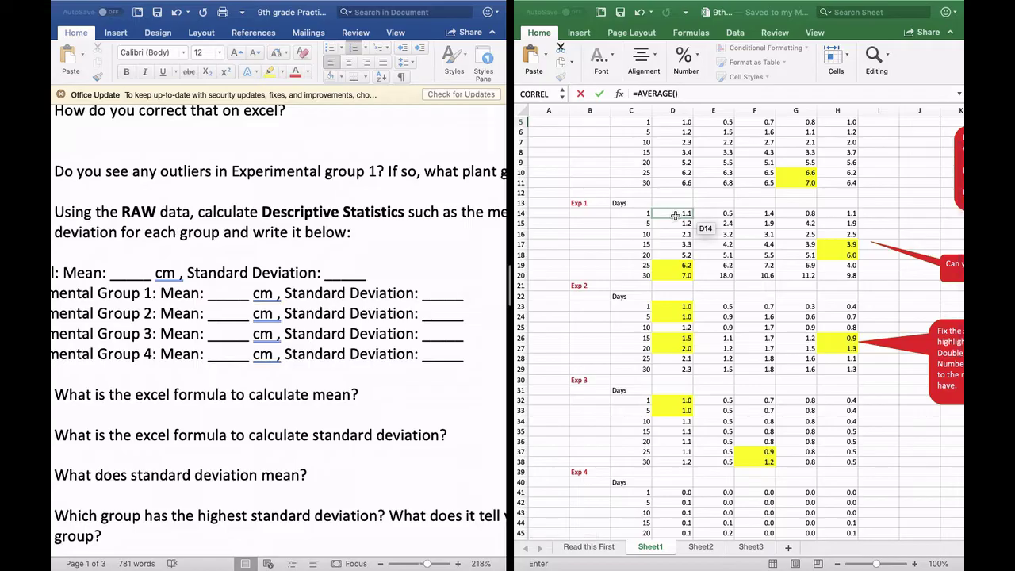
pyautogui.click(675, 215)
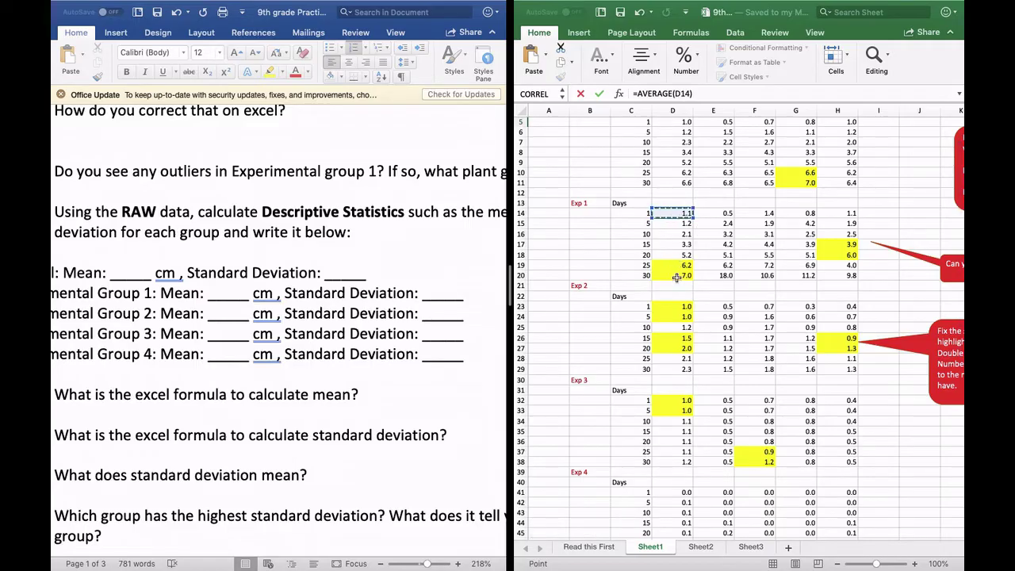
pyautogui.keyDown('shift'); pyautogui.click(847, 275); pyautogui.keyUp('shift')
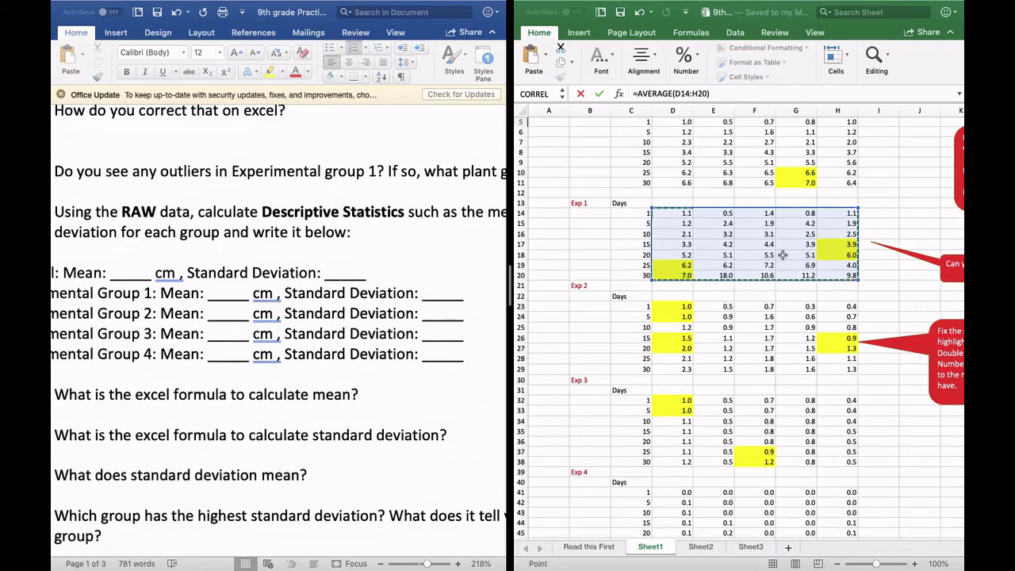
pyautogui.hscroll(10, 782, 255)
pyautogui.scroll(2, 783, 254)
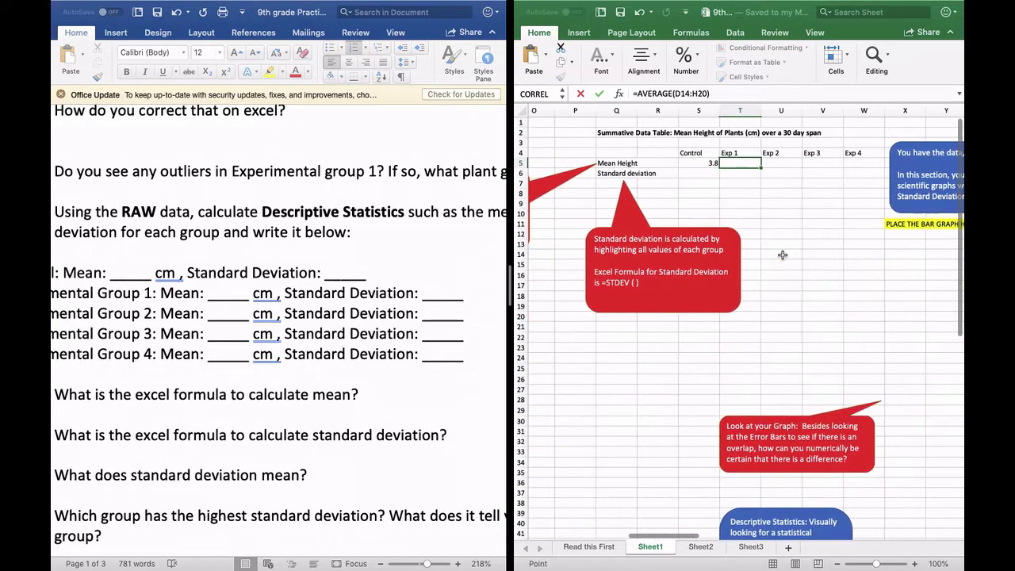
pyautogui.press('Return')
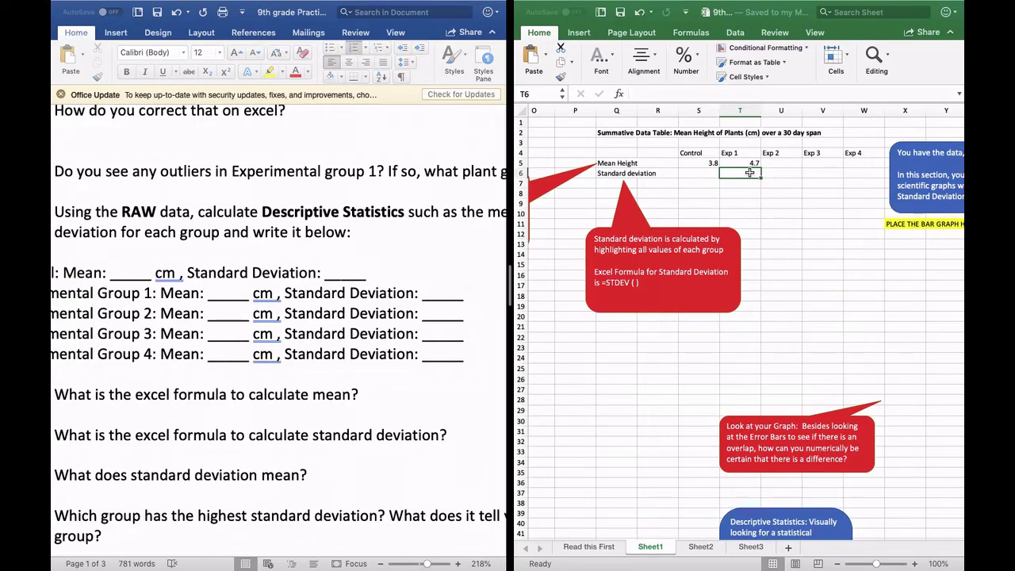
# - Calculate the Exp 2 Mean Height in U5 with an AVERAGE formula over the raw heights D23:H29
pyautogui.click(778, 165)
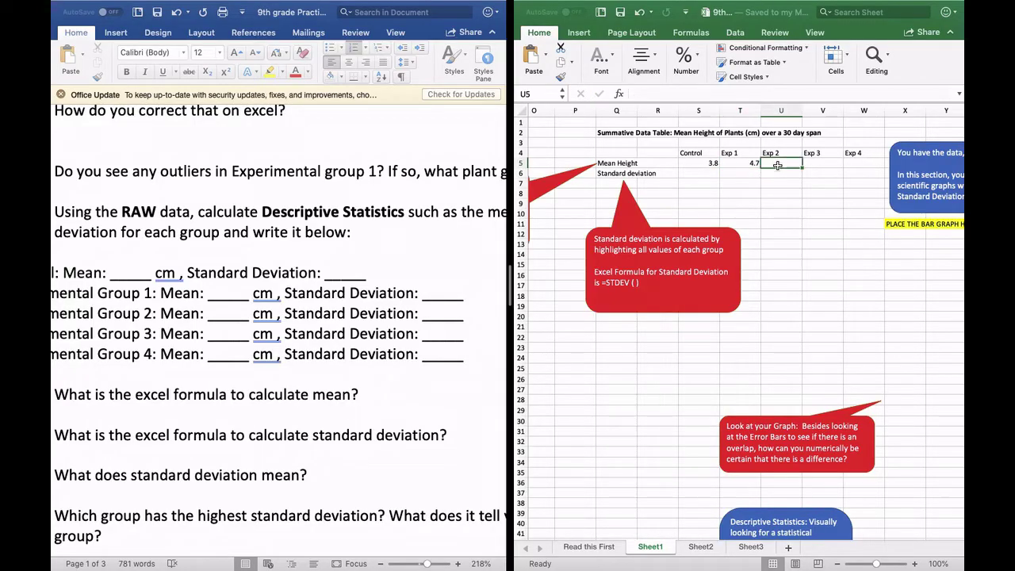
pyautogui.write('=aver')
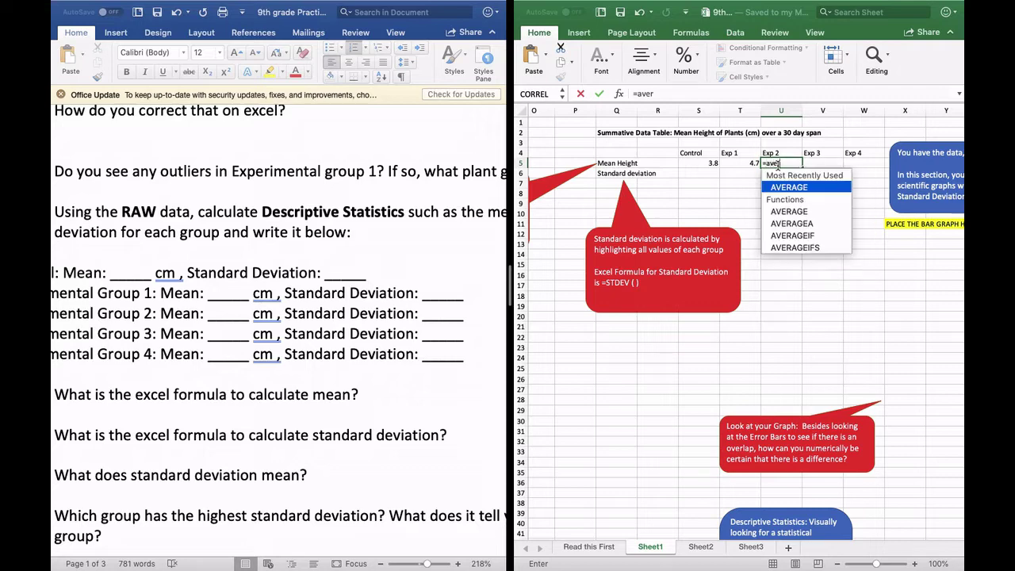
pyautogui.doubleClick(785, 188)
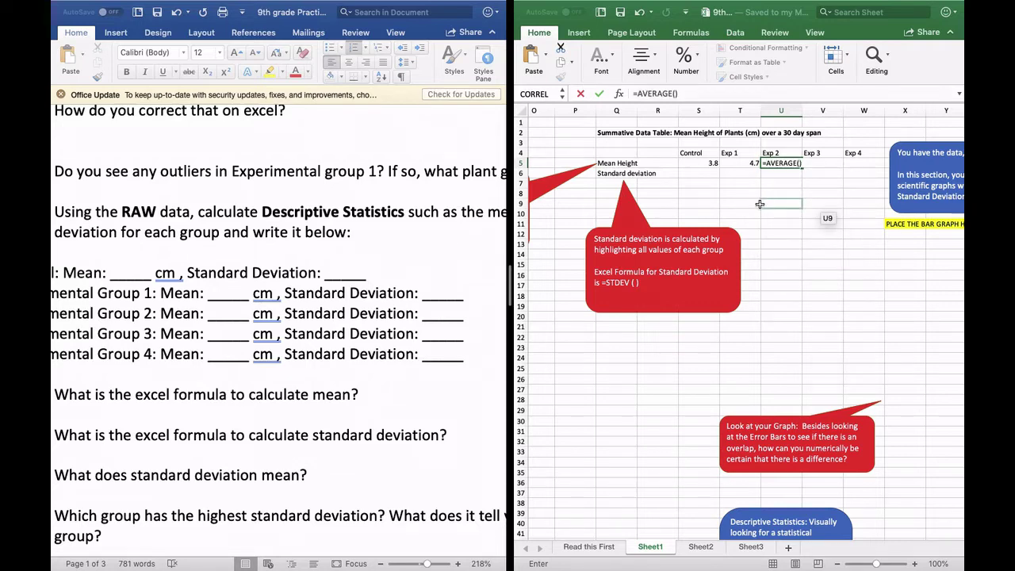
pyautogui.hscroll(-10, 759, 204)
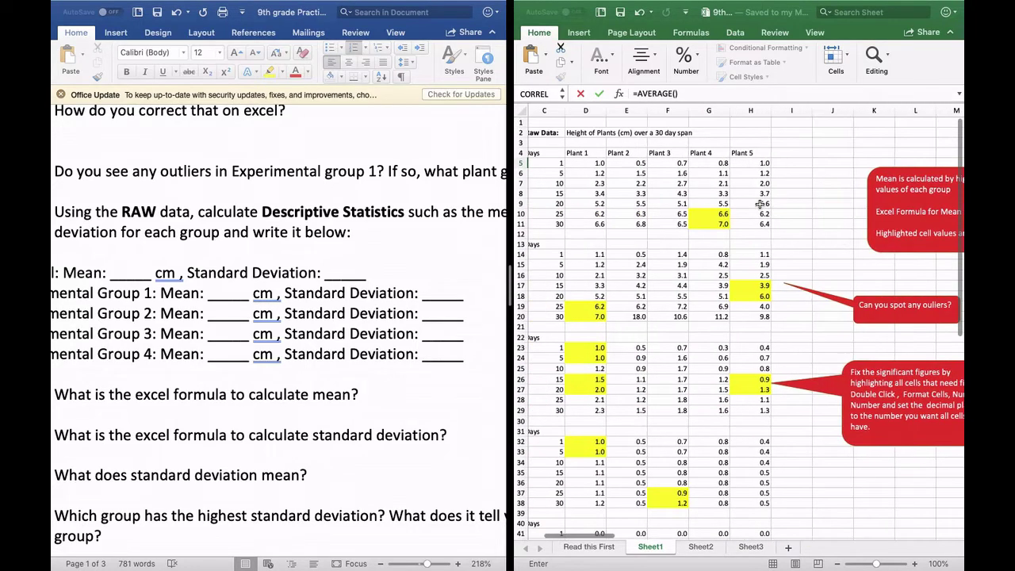
pyautogui.scroll(-5, 760, 203)
pyautogui.hscroll(-2, 759, 204)
pyautogui.click(678, 217)
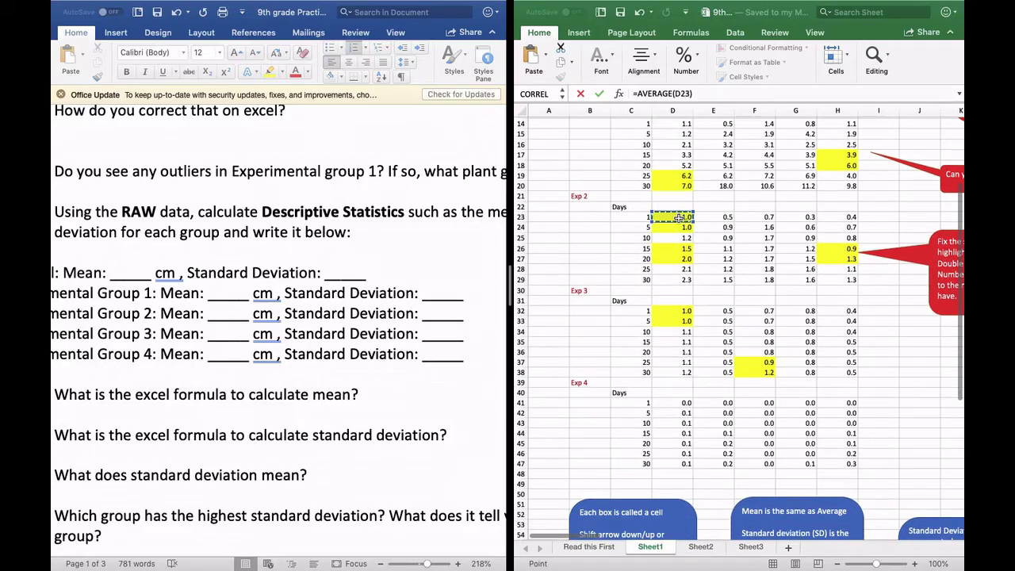
pyautogui.keyDown('shift'); pyautogui.click(848, 280); pyautogui.keyUp('shift')
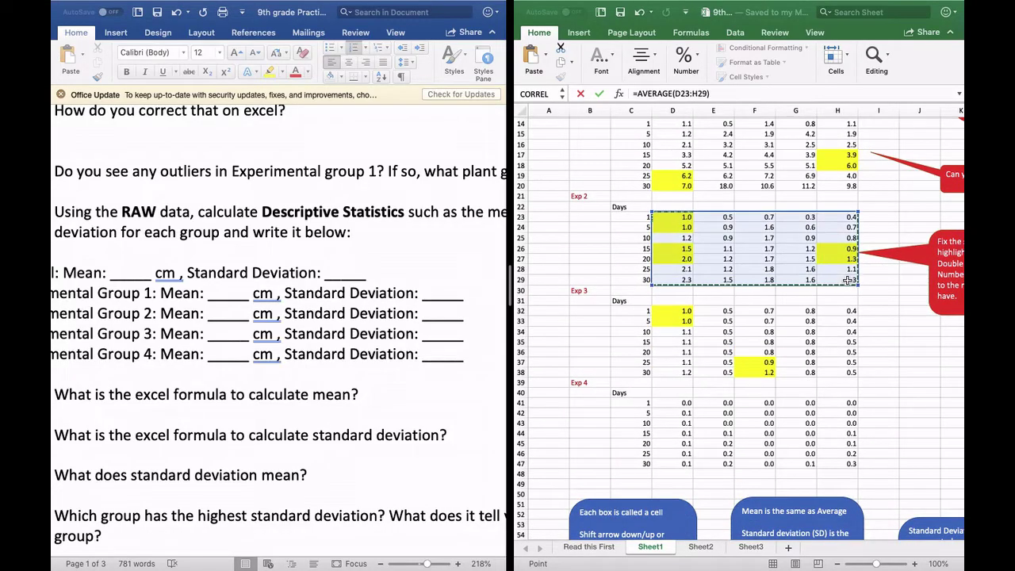
pyautogui.hscroll(10, 848, 280)
pyautogui.scroll(3, 848, 279)
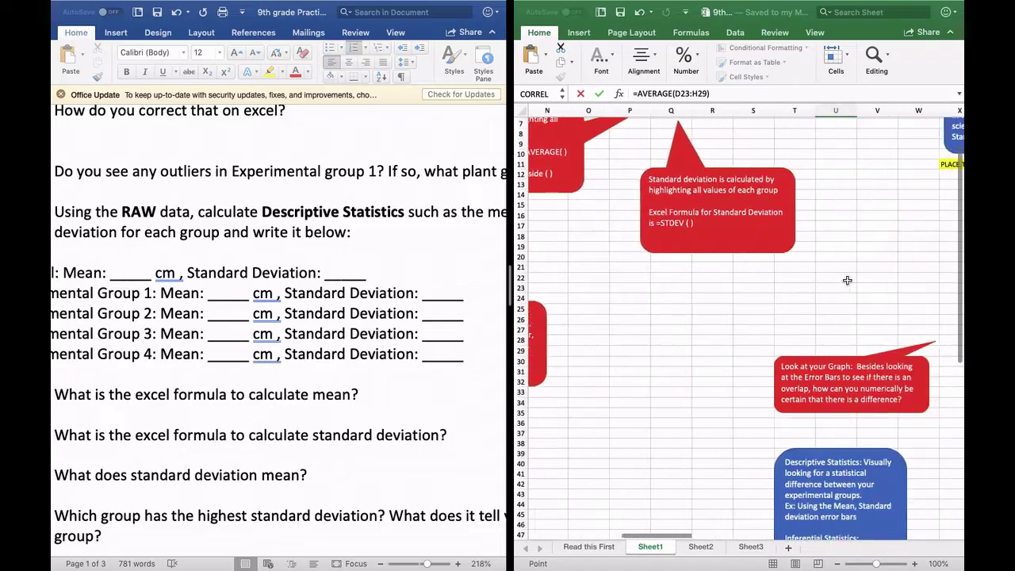
pyautogui.scroll(4, 847, 279)
pyautogui.hscroll(2, 847, 279)
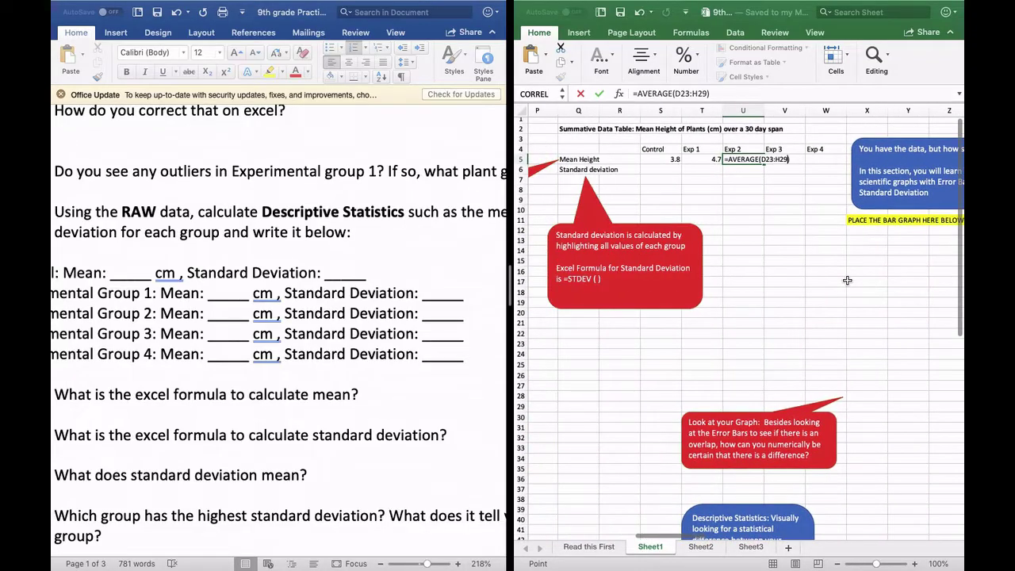
pyautogui.press('Return')
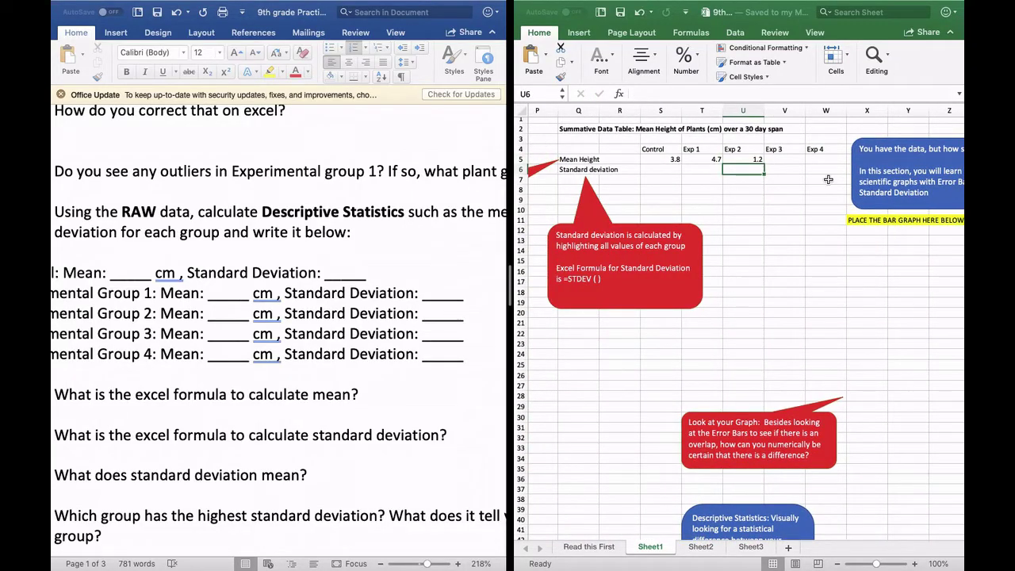
# - Calculate the Exp 3 Mean Height in V5 with an AVERAGE formula over the raw heights D32:H38
pyautogui.click(783, 160)
pyautogui.write('=aver')
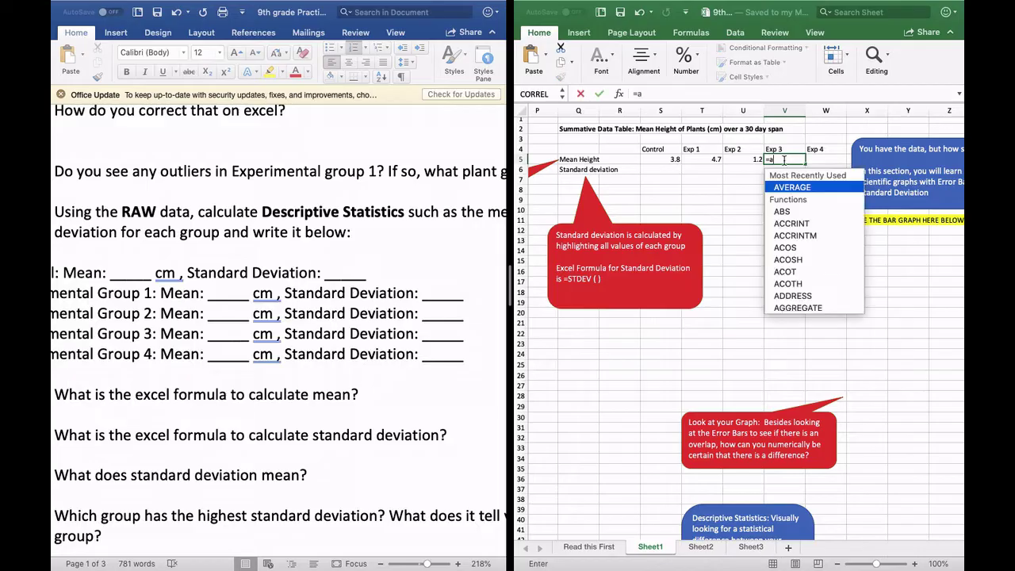
pyautogui.doubleClick(785, 184)
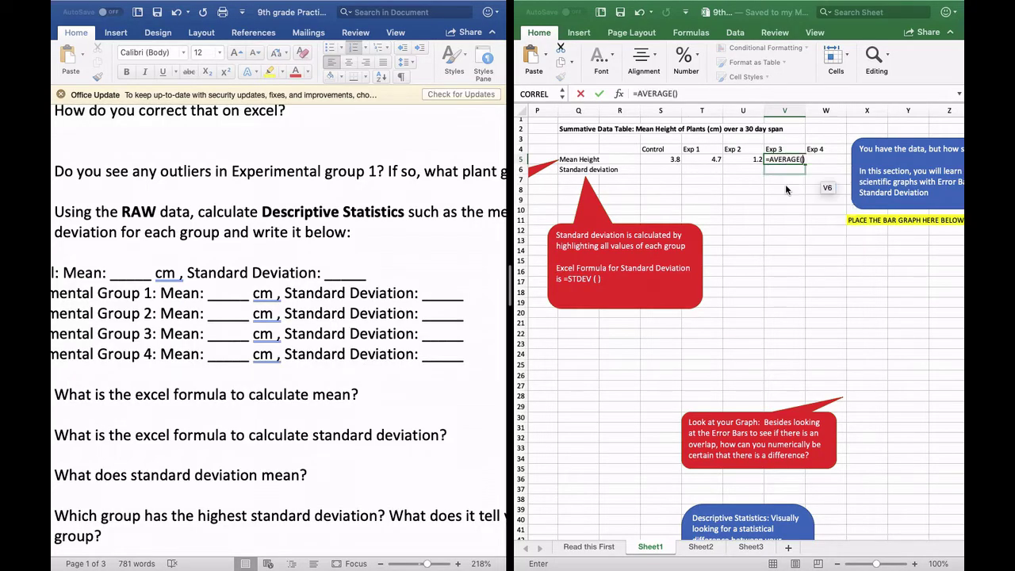
pyautogui.scroll(-6, 784, 184)
pyautogui.hscroll(-5, 785, 184)
pyautogui.scroll(-3, 785, 184)
pyautogui.click(671, 230)
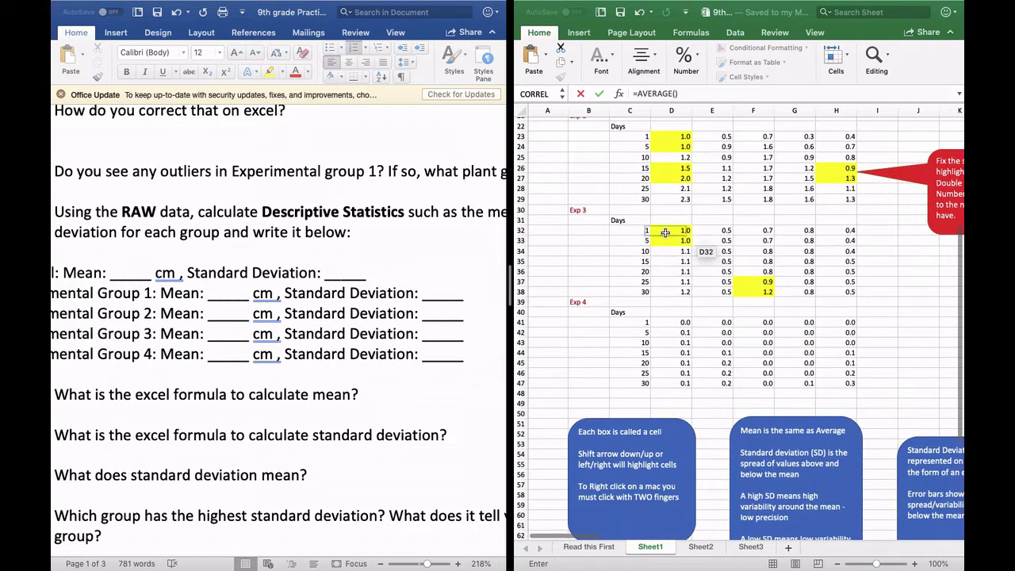
pyautogui.keyDown('shift'); pyautogui.click(836, 292); pyautogui.keyUp('shift')
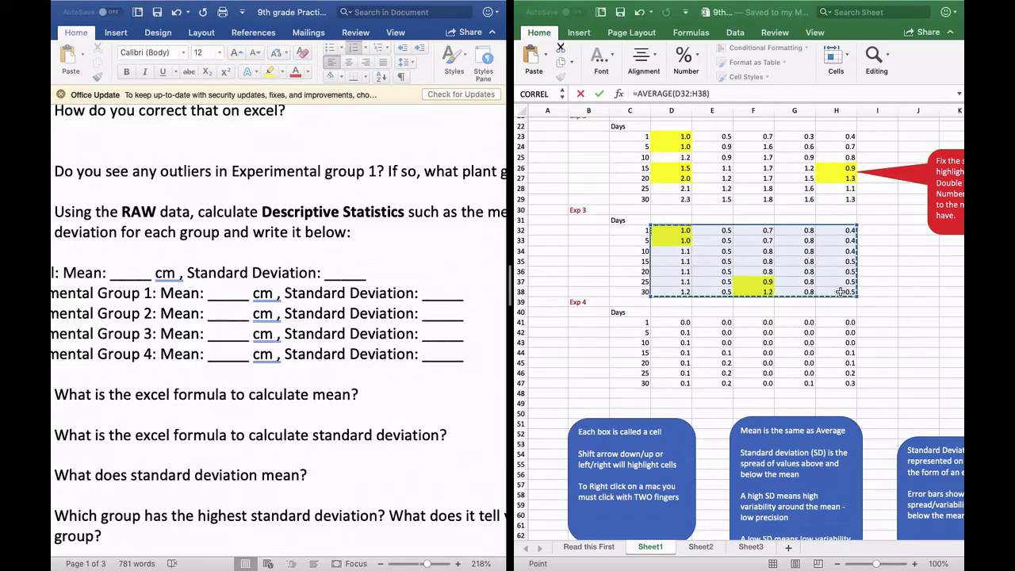
pyautogui.scroll(5, 840, 292)
pyautogui.hscroll(4, 839, 291)
pyautogui.press('Return')
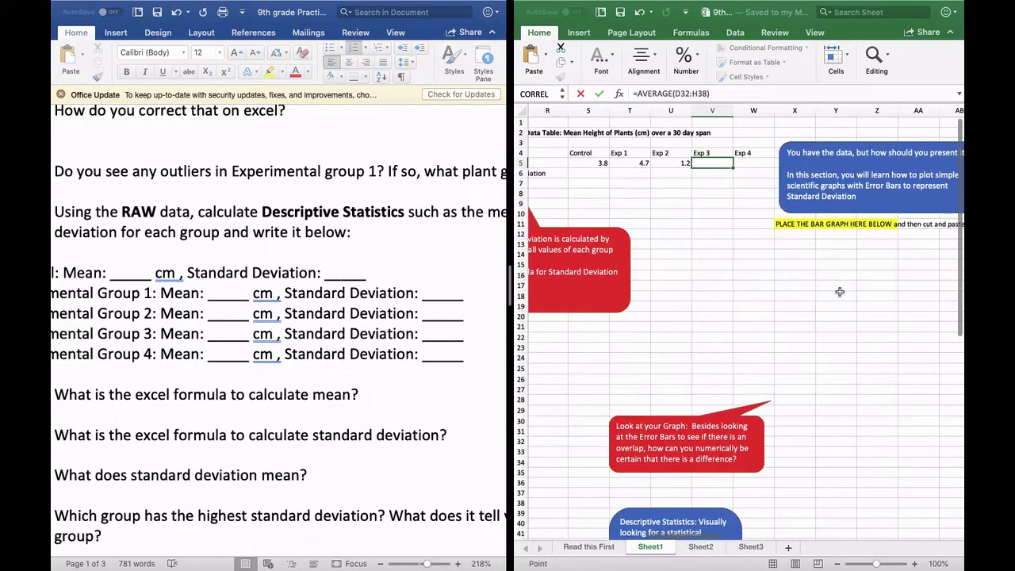
pyautogui.click(757, 163)
pyautogui.hscroll(-5, 738, 214)
pyautogui.hscroll(-4, 739, 214)
pyautogui.scroll(-7, 738, 214)
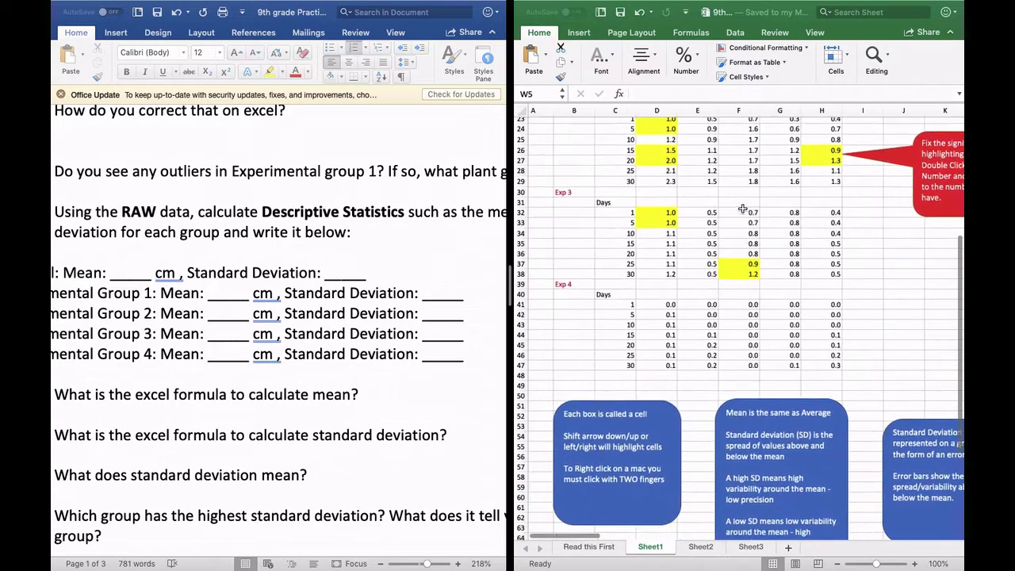
pyautogui.click(660, 305)
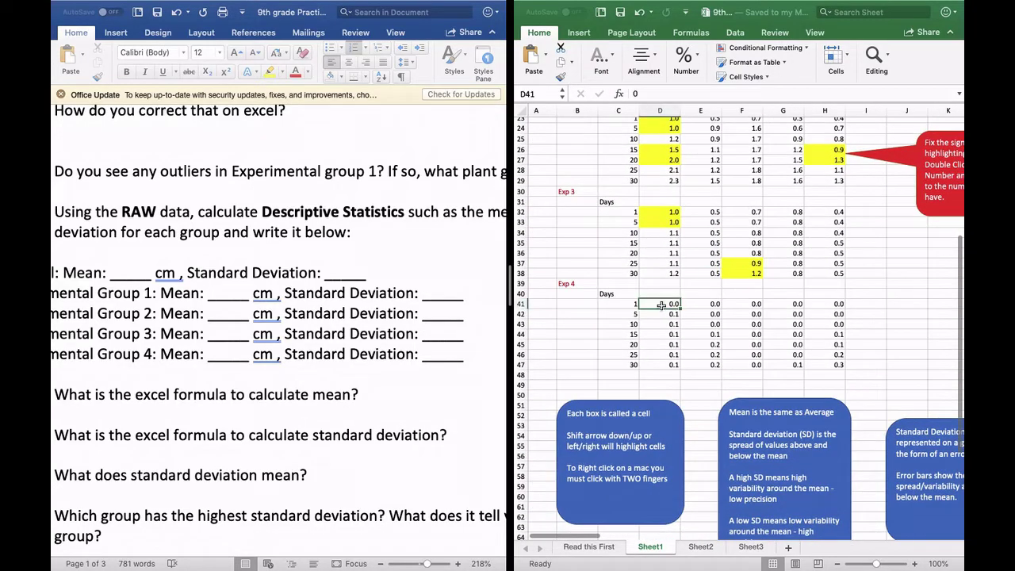
pyautogui.keyDown('shift'); pyautogui.click(829, 363); pyautogui.keyUp('shift')
pyautogui.press('Return')
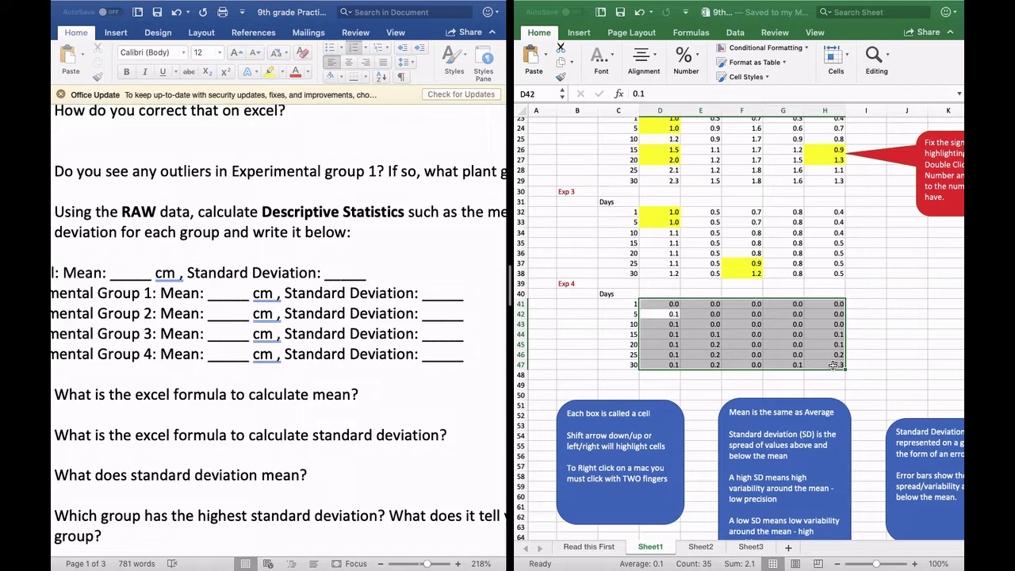
pyautogui.hscroll(11, 832, 365)
pyautogui.scroll(6, 832, 366)
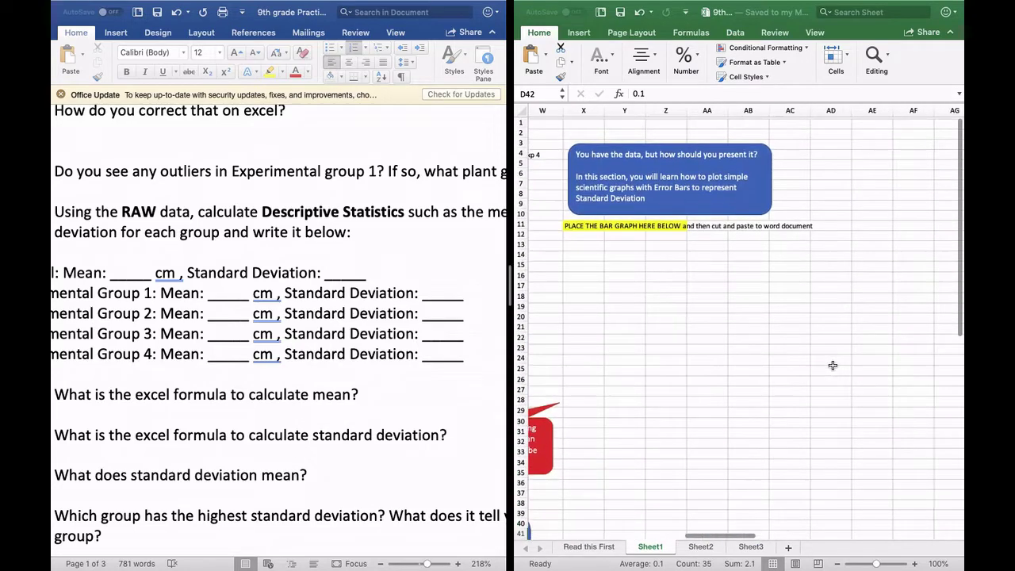
pyautogui.hscroll(-6, 833, 365)
pyautogui.hscroll(4, 832, 366)
# - Calculate the Exp 4 Mean Height in W5 with an AVERAGE formula over the raw heights D41:H47
pyautogui.click(824, 164)
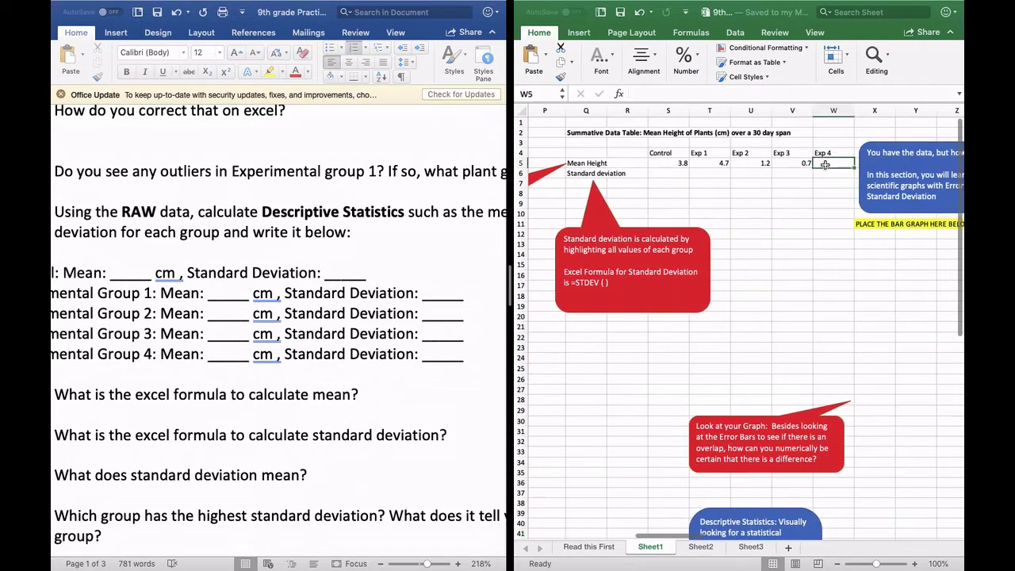
pyautogui.write('=ave')
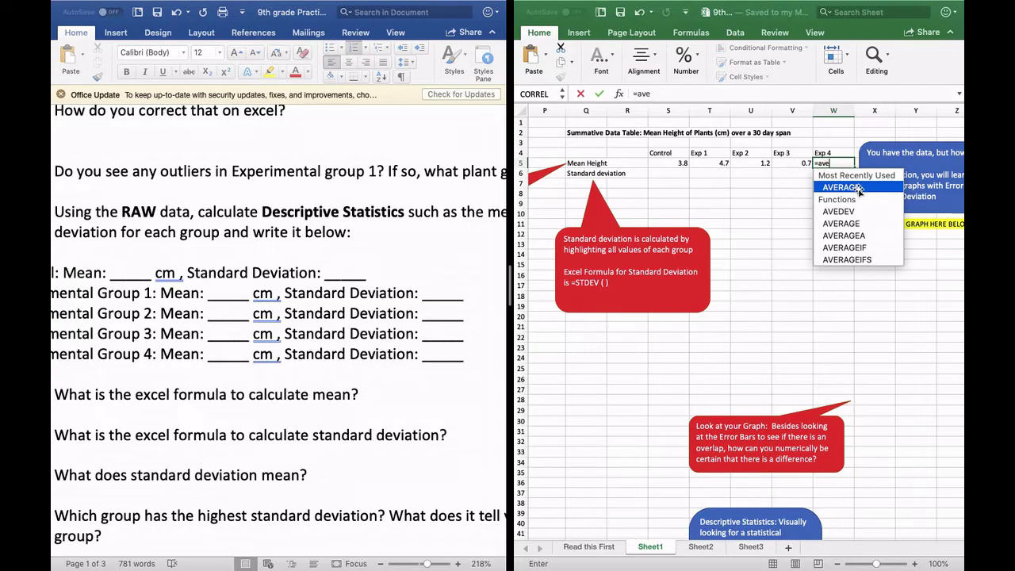
pyautogui.click(853, 190)
pyautogui.hscroll(-15, 787, 236)
pyautogui.scroll(-6, 788, 235)
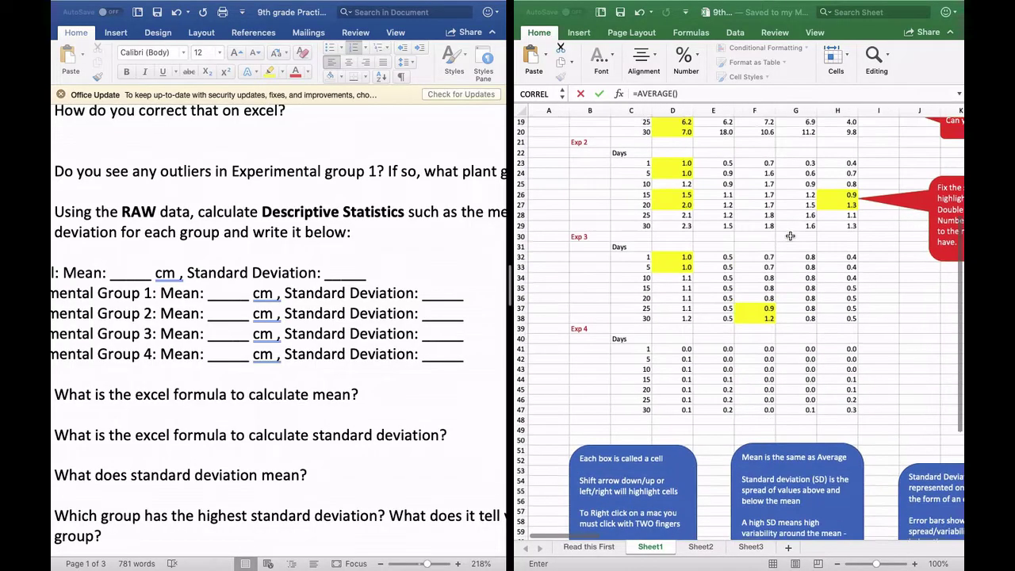
pyautogui.click(671, 350)
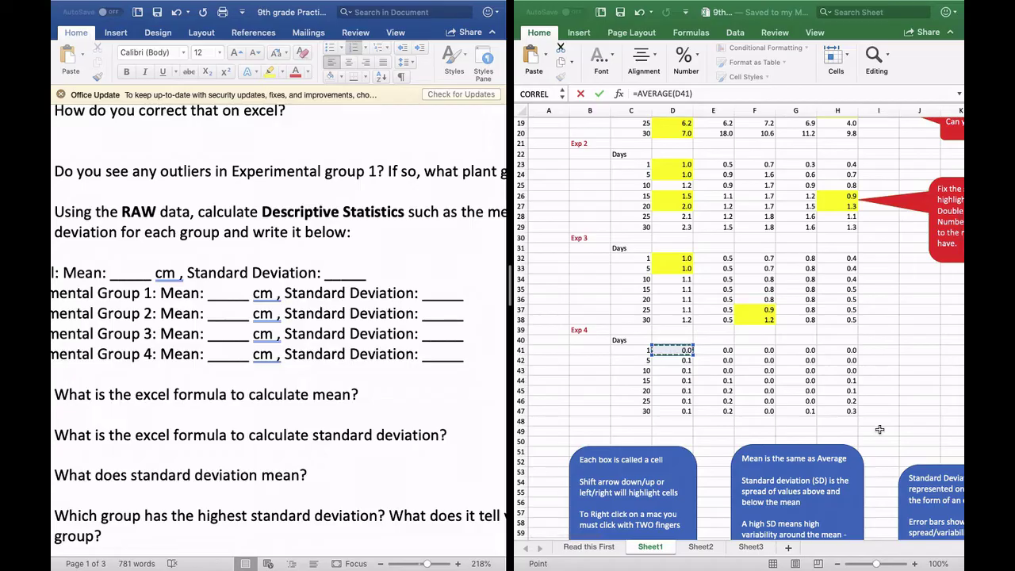
pyautogui.keyDown('shift'); pyautogui.click(857, 415); pyautogui.keyUp('shift')
pyautogui.press('Return')
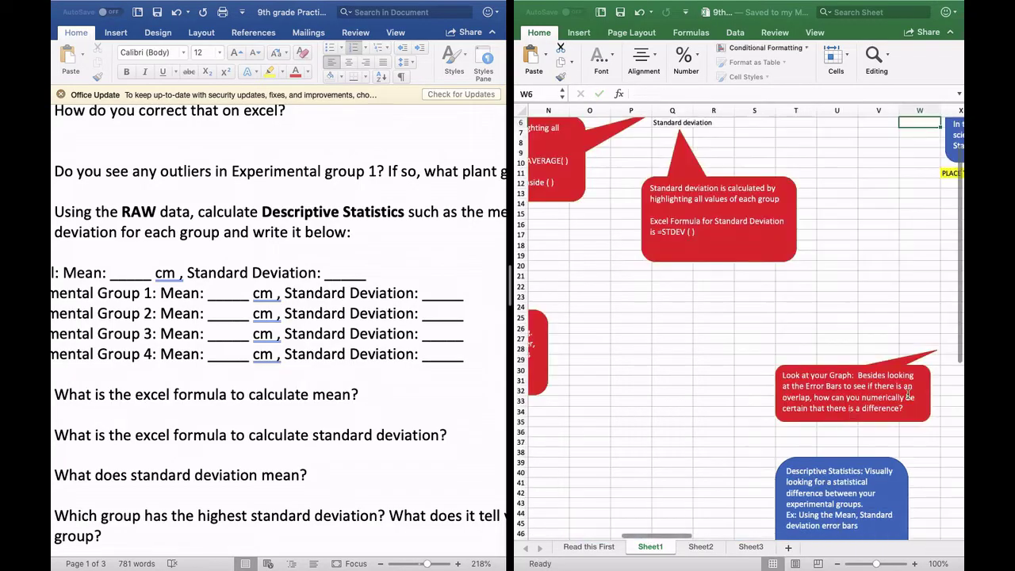
# - Calculate the Control group's Standard deviation in S6 with a STDEV formula over the raw heights D5:H11
pyautogui.hscroll(-3, 907, 376)
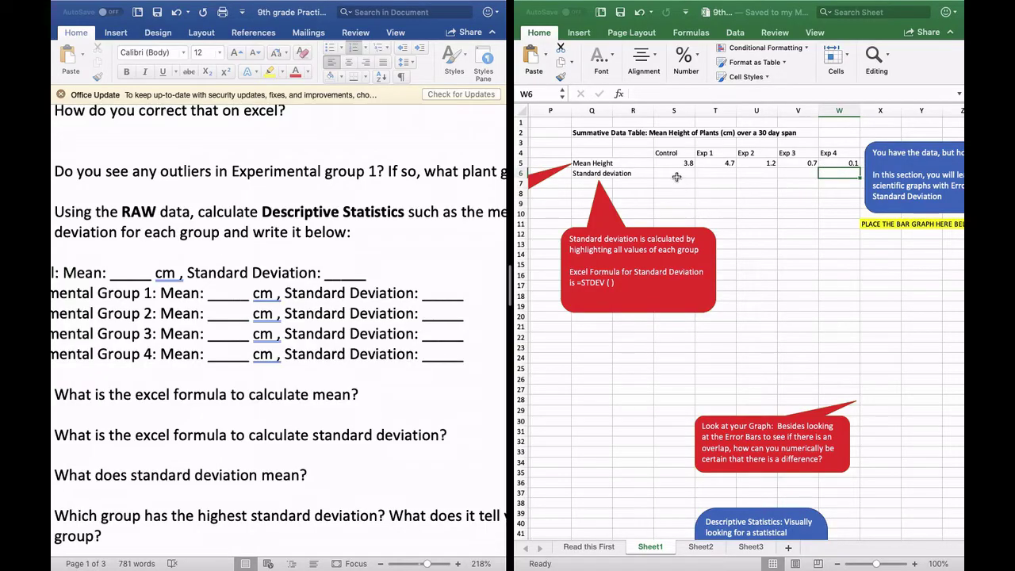
pyautogui.hscroll(-2, 659, 205)
pyautogui.scroll(-1, 659, 205)
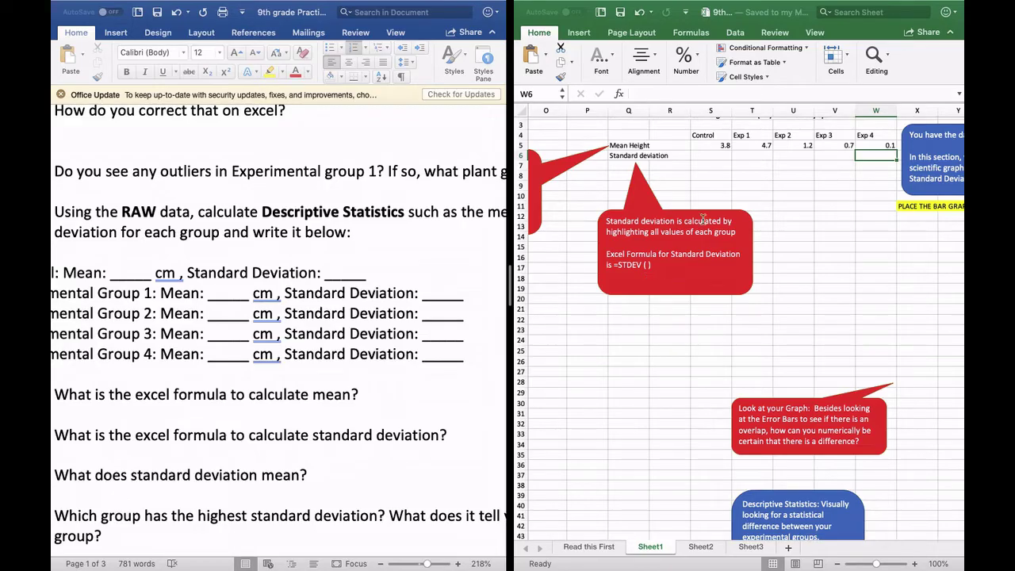
pyautogui.click(712, 158)
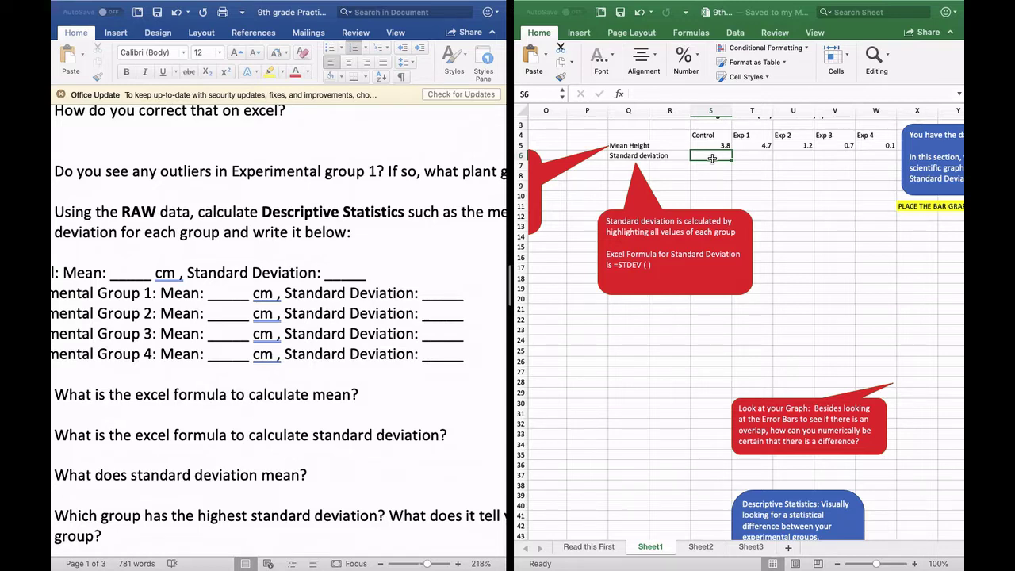
pyautogui.write('=st')
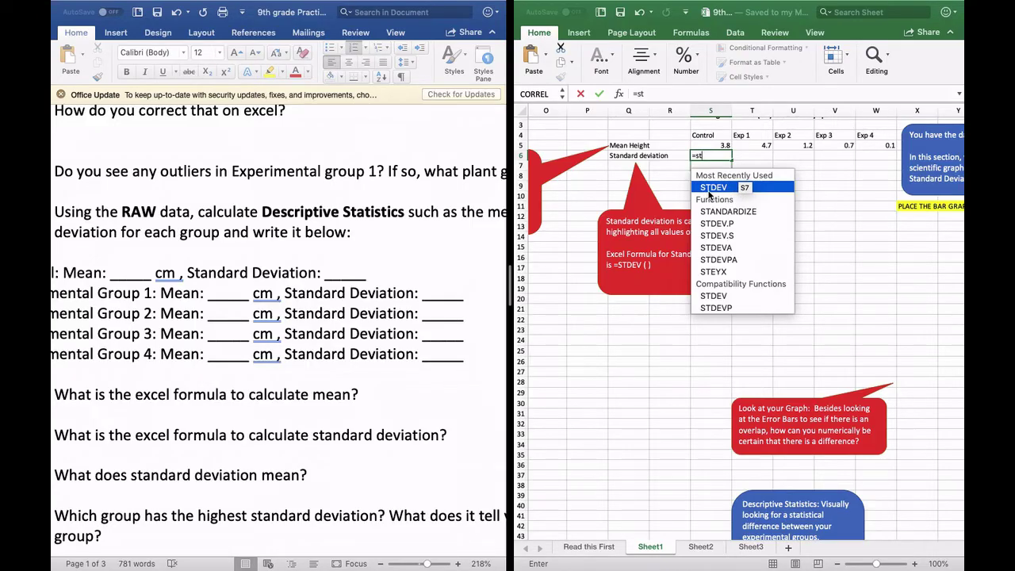
pyautogui.doubleClick(722, 190)
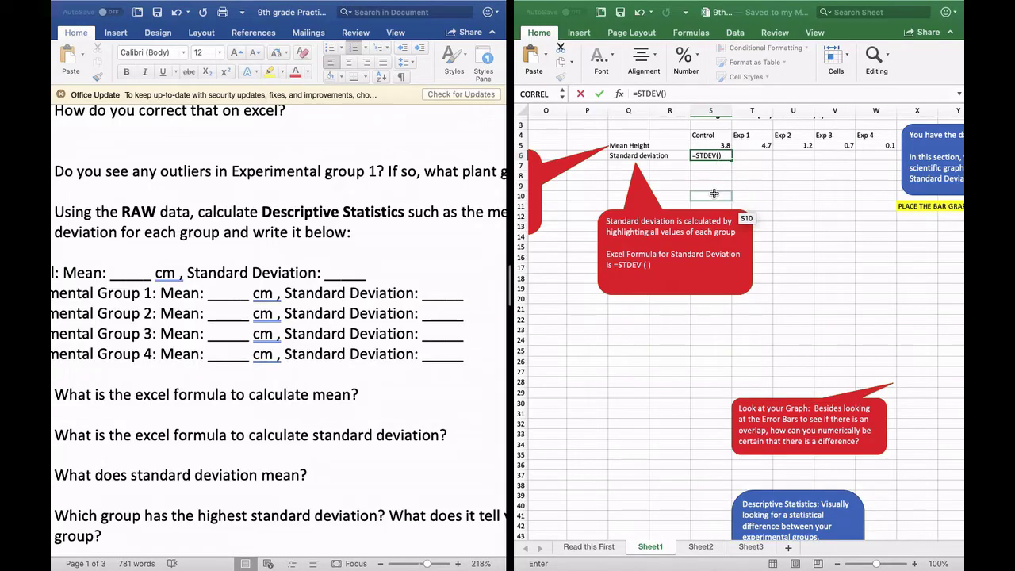
pyautogui.hscroll(-15, 713, 194)
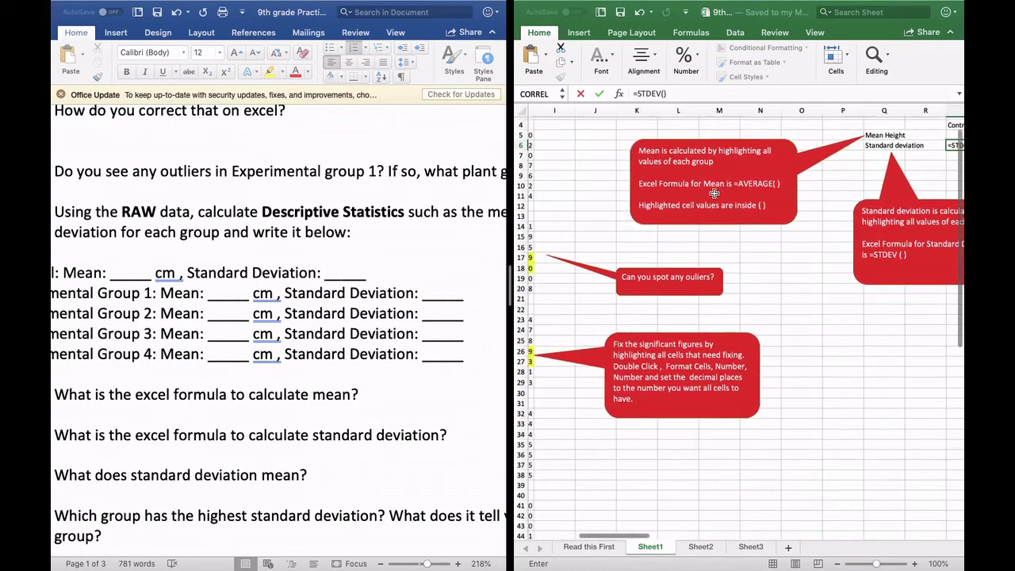
pyautogui.click(668, 162)
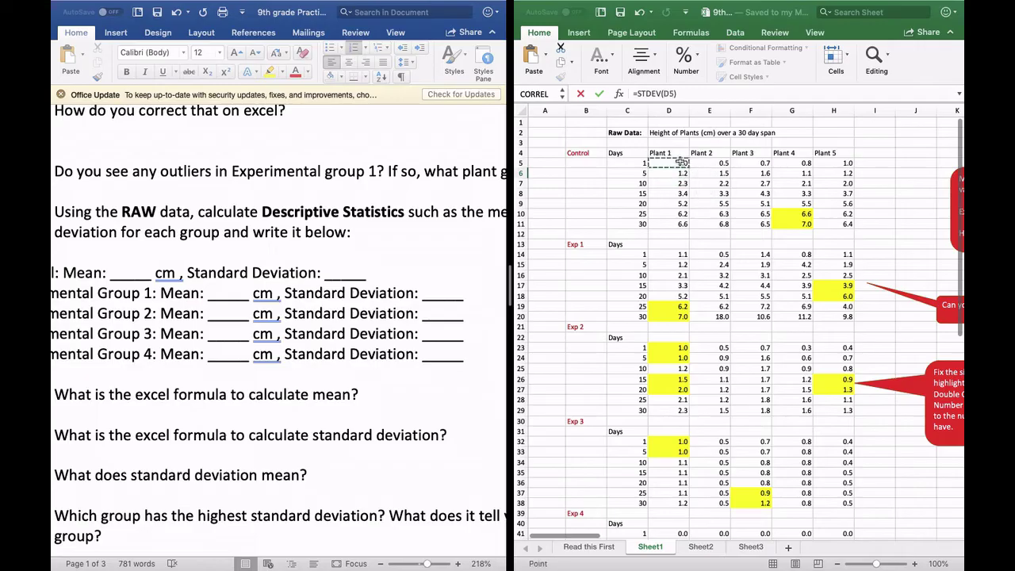
pyautogui.keyDown('shift'); pyautogui.click(848, 223); pyautogui.keyUp('shift')
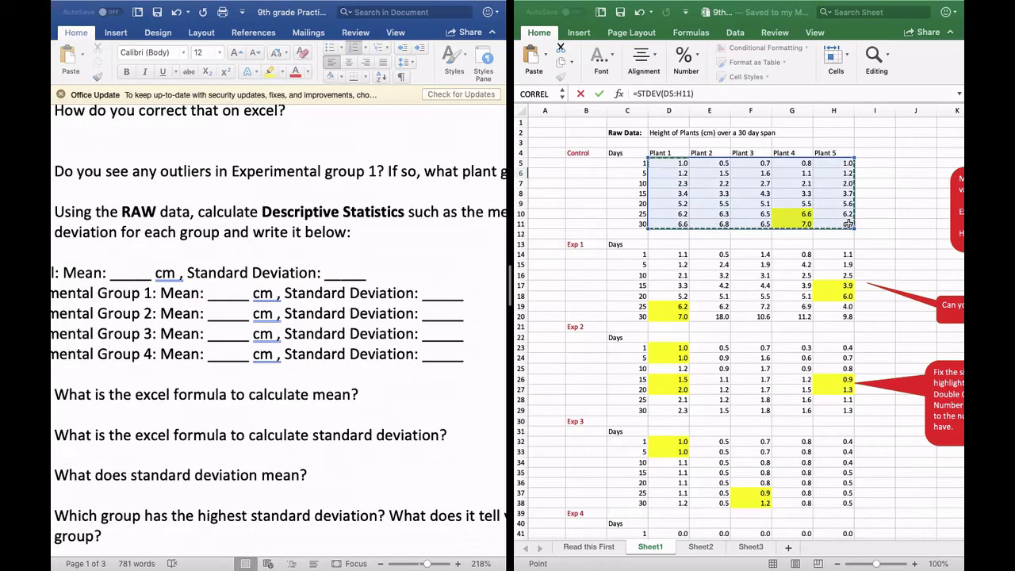
pyautogui.hscroll(2, 848, 224)
pyautogui.press('Return')
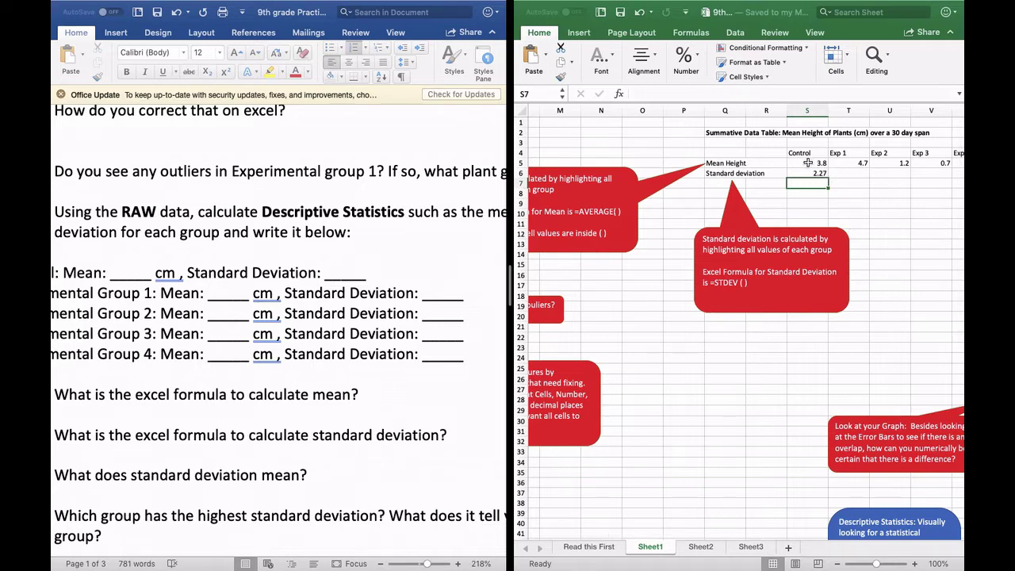
# - Calculate the Exp 1 Standard deviation in T6 with a STDEV formula over the raw heights D14:H20
pyautogui.click(856, 175)
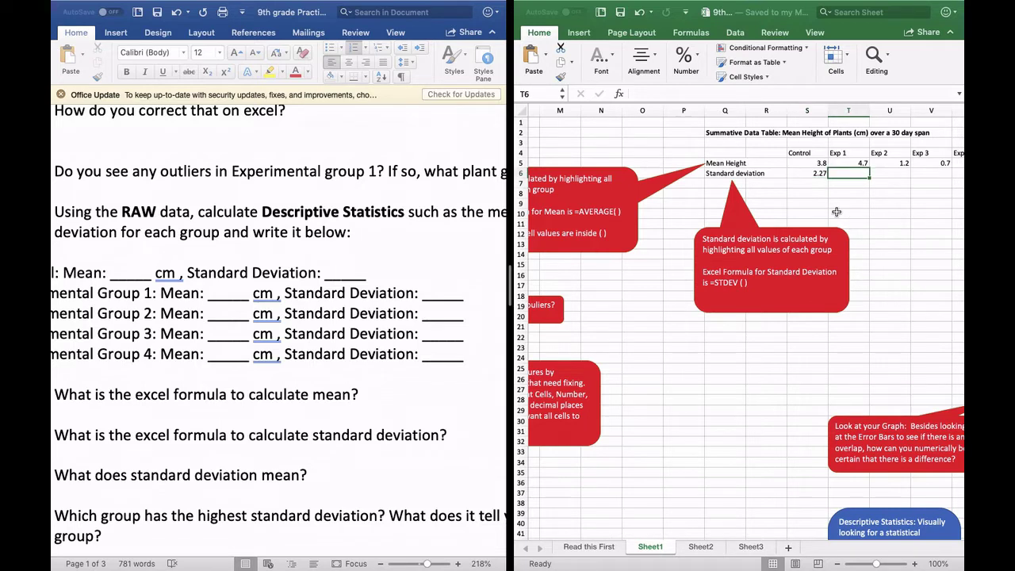
pyautogui.write('=')
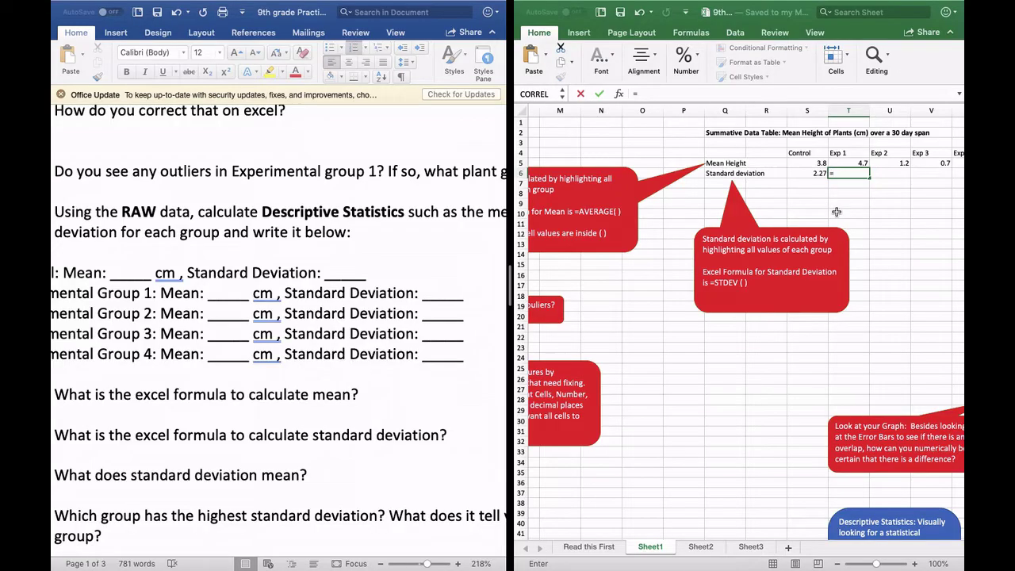
pyautogui.write('stdev')
pyautogui.doubleClick(857, 199)
pyautogui.hscroll(-10, 864, 208)
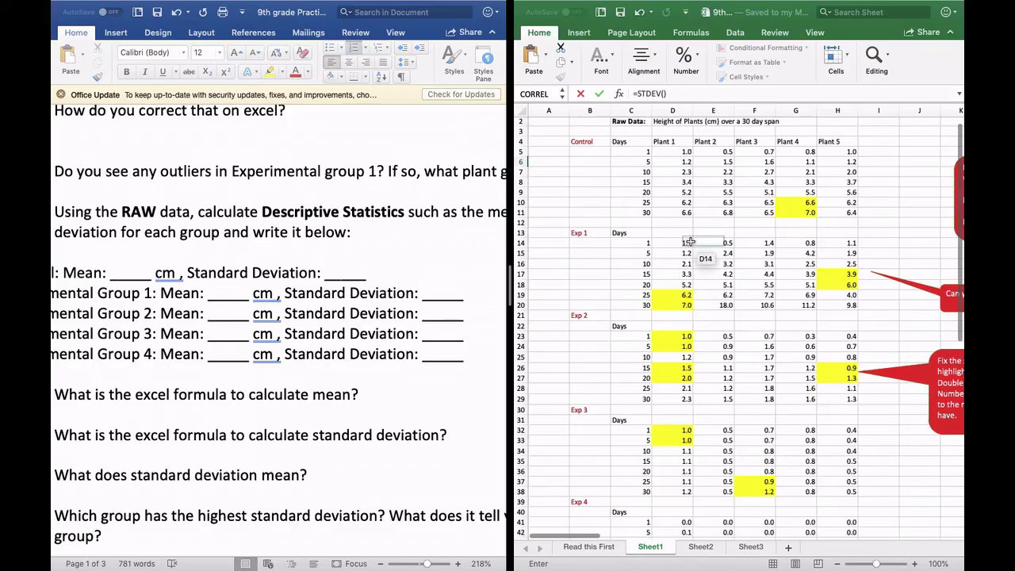
pyautogui.moveTo(689, 242); pyautogui.dragTo(846, 306)
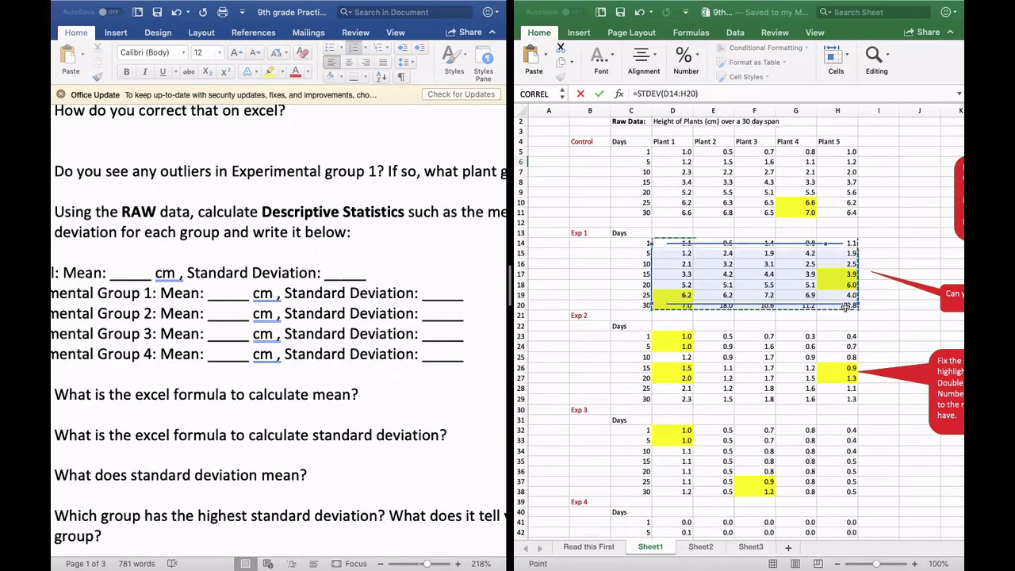
pyautogui.hscroll(10, 846, 306)
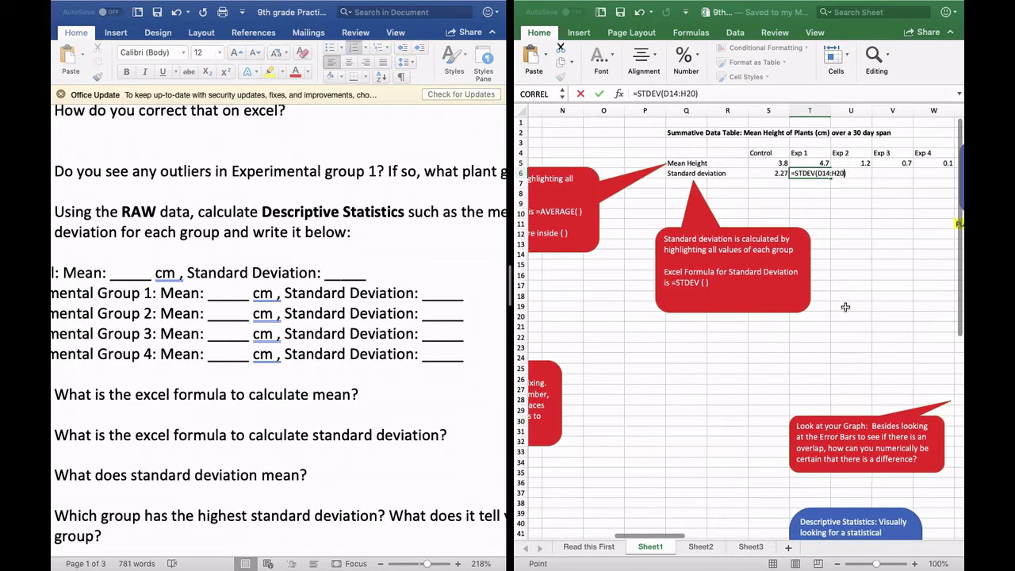
pyautogui.press('Return')
# - Calculate the Exp 2 Standard deviation in U6 with a STDEV formula over the raw heights D23:H29
pyautogui.click(856, 177)
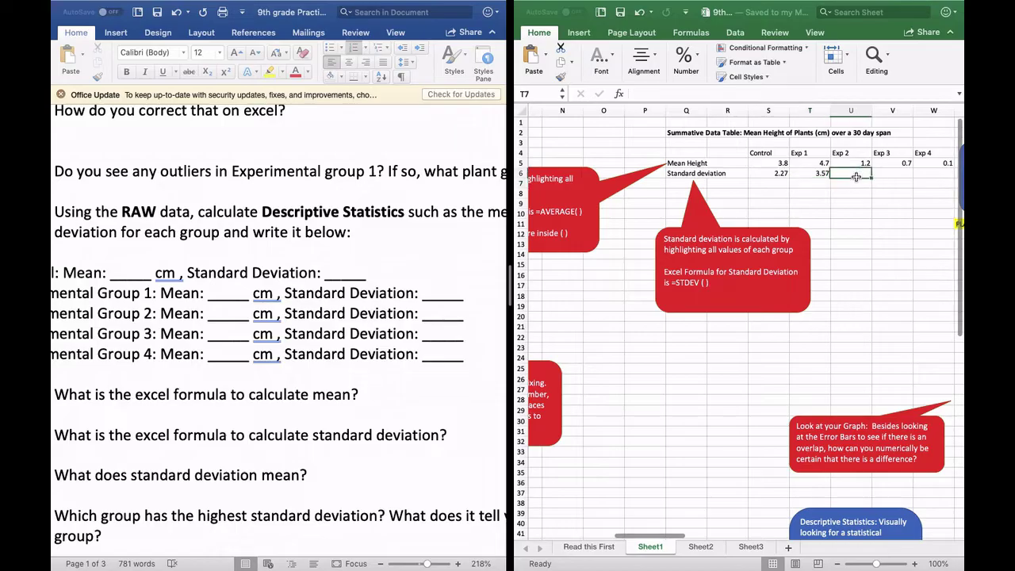
pyautogui.write('=st')
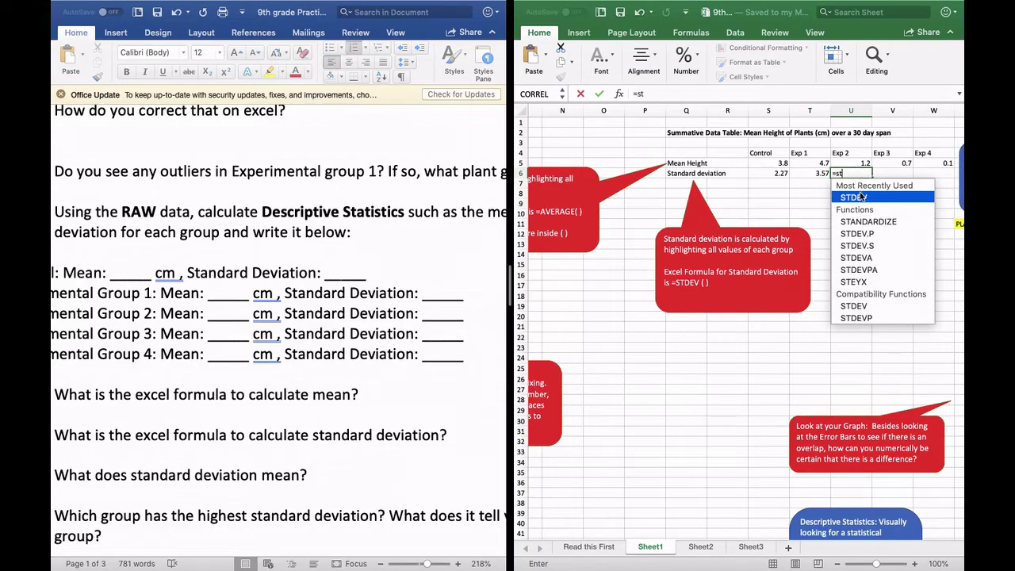
pyautogui.doubleClick(860, 196)
pyautogui.hscroll(-10, 872, 230)
pyautogui.scroll(-4, 872, 230)
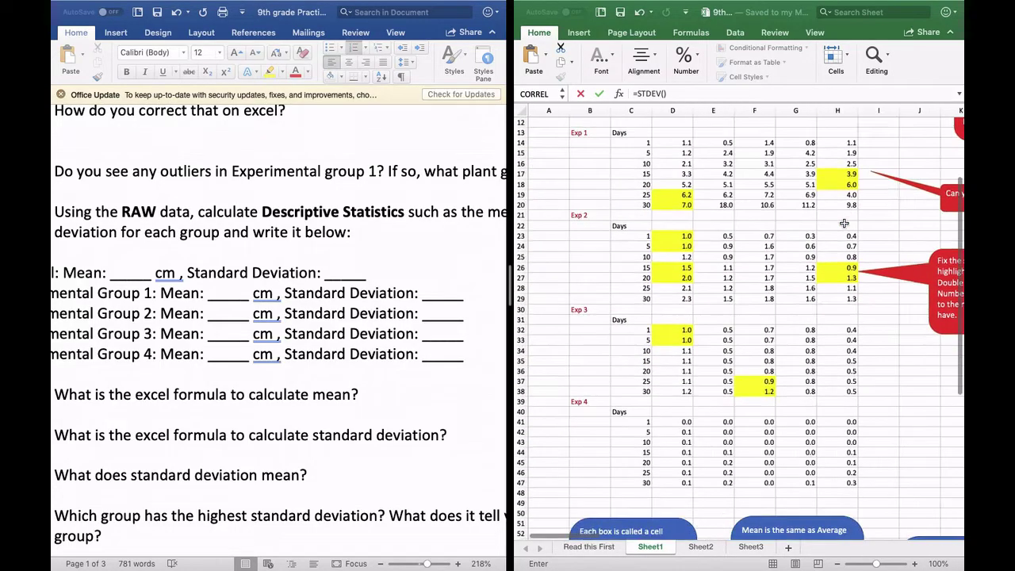
pyautogui.click(672, 235)
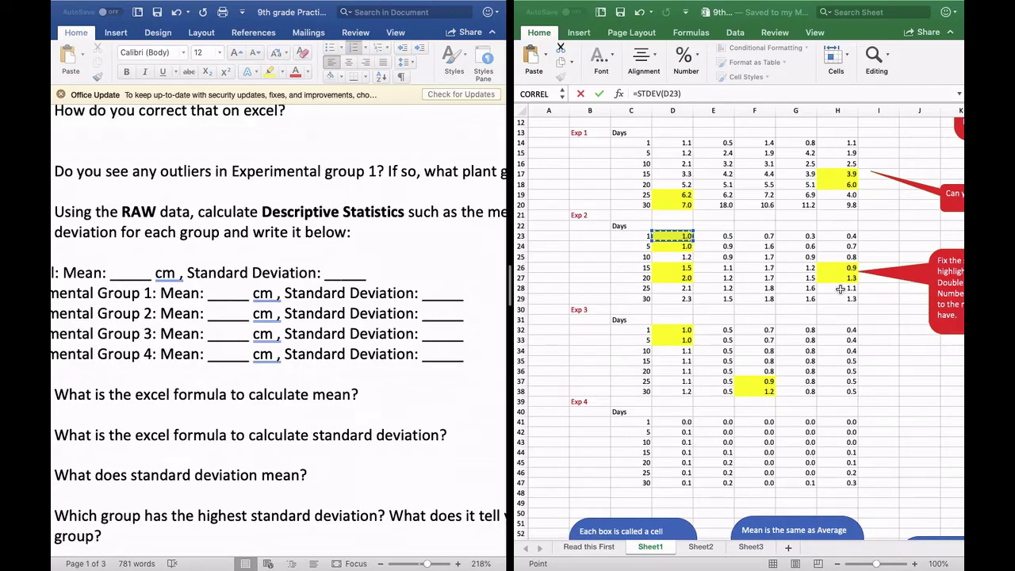
pyautogui.moveTo(840, 289); pyautogui.dragTo(850, 301)
pyautogui.hscroll(10, 851, 302)
pyautogui.scroll(5, 851, 302)
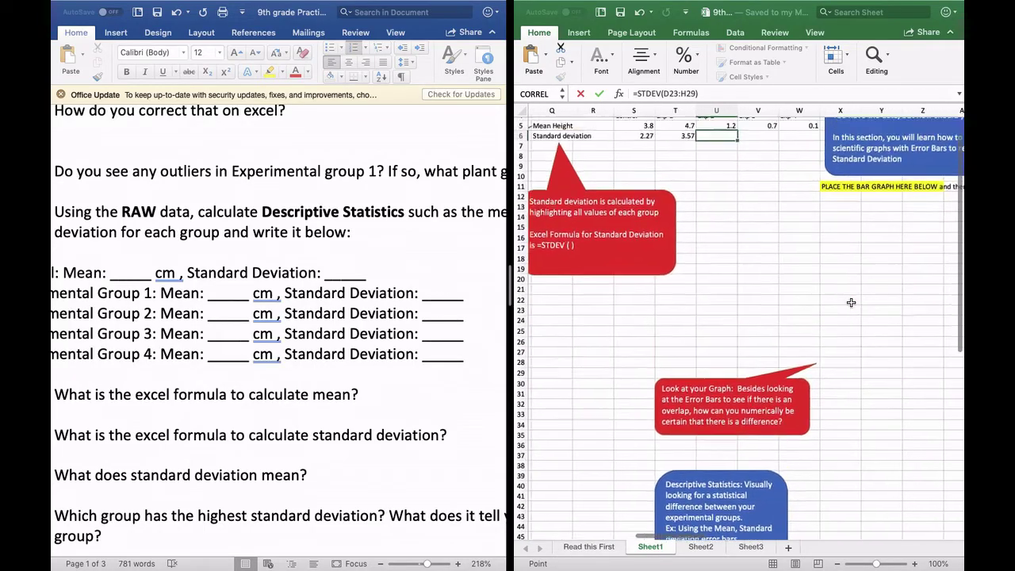
pyautogui.scroll(2, 850, 302)
pyautogui.press('Return')
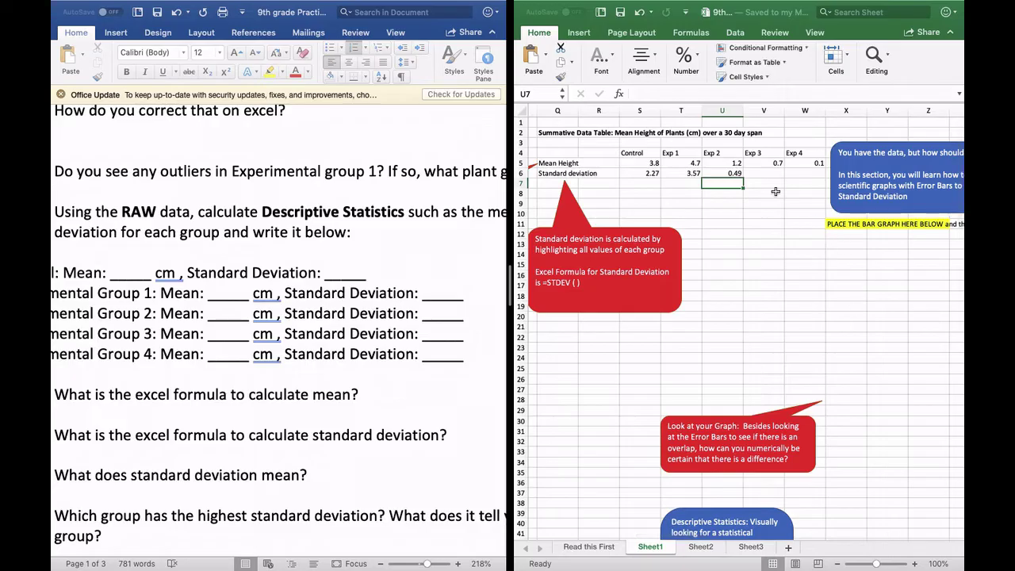
# - Calculate the Exp 3 Standard deviation in V6 with a STDEV formula over the raw heights D32:H38
pyautogui.click(768, 173)
pyautogui.write('=stdev')
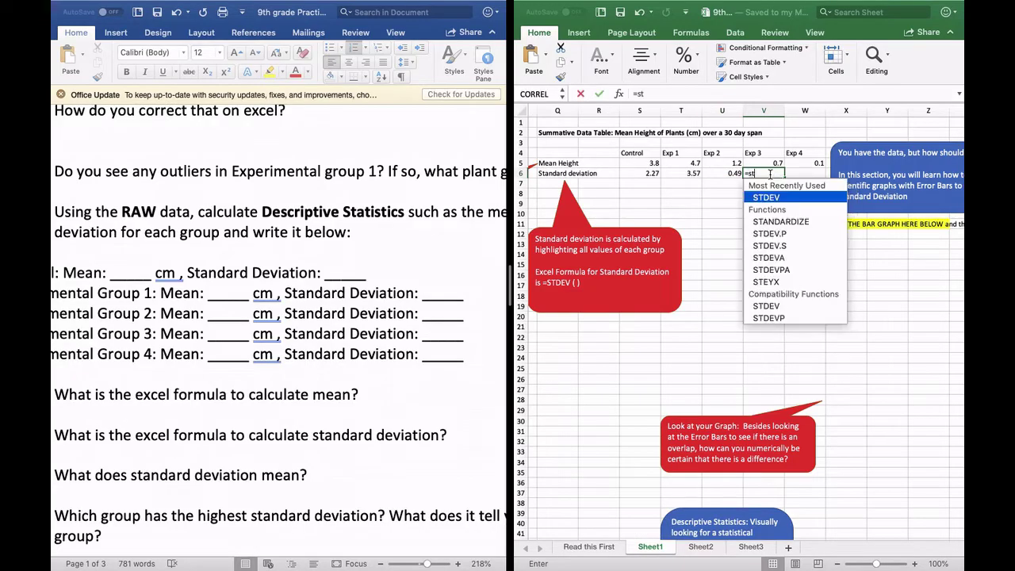
pyautogui.doubleClick(781, 199)
pyautogui.hscroll(-10, 780, 199)
pyautogui.scroll(-6, 737, 230)
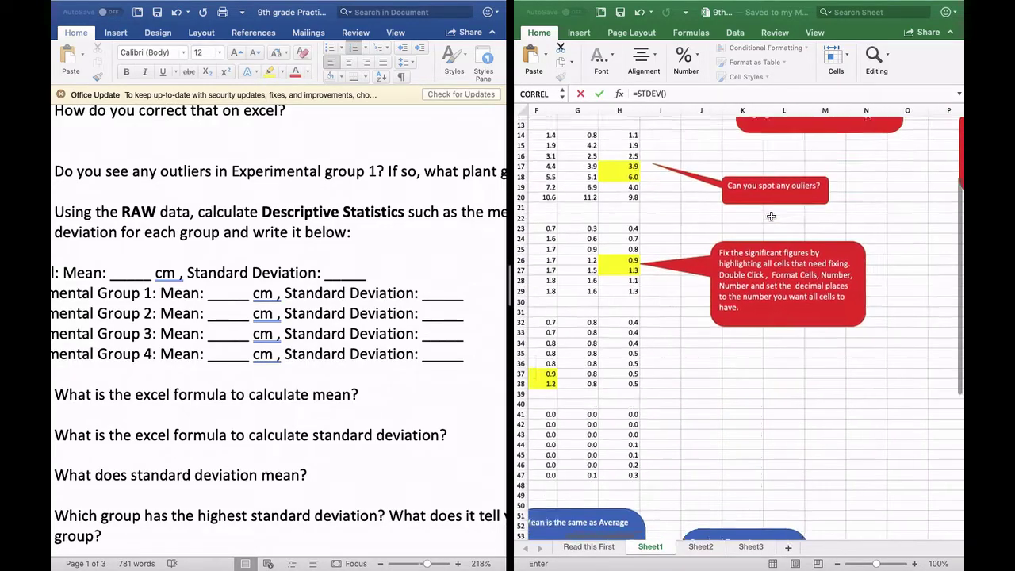
pyautogui.moveTo(669, 249); pyautogui.dragTo(835, 311)
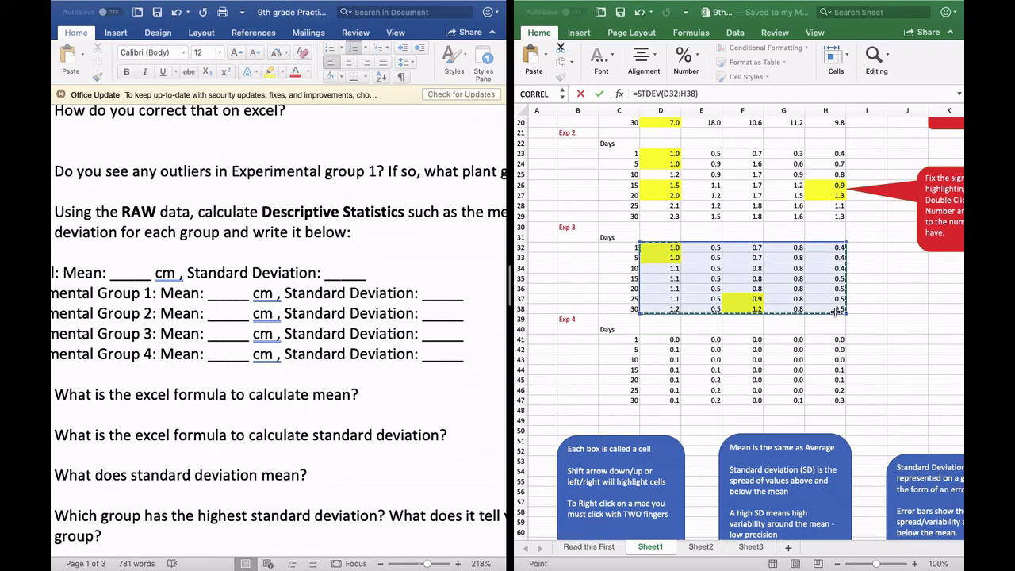
pyautogui.press('Return')
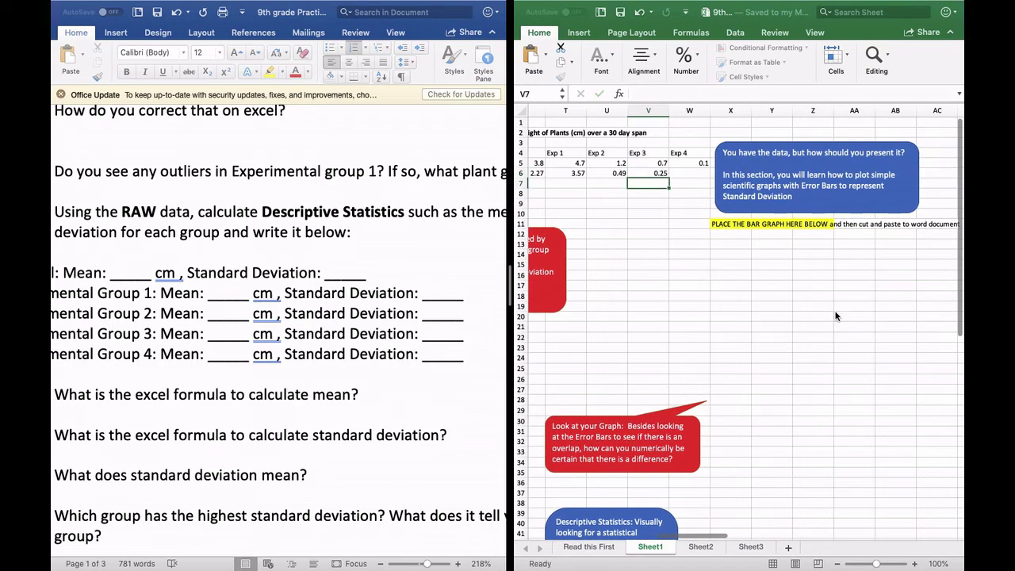
# - Calculate the Exp 4 Standard deviation in W6 with a STDEV formula over the raw heights D41:H47
pyautogui.click(697, 176)
pyautogui.write('=st')
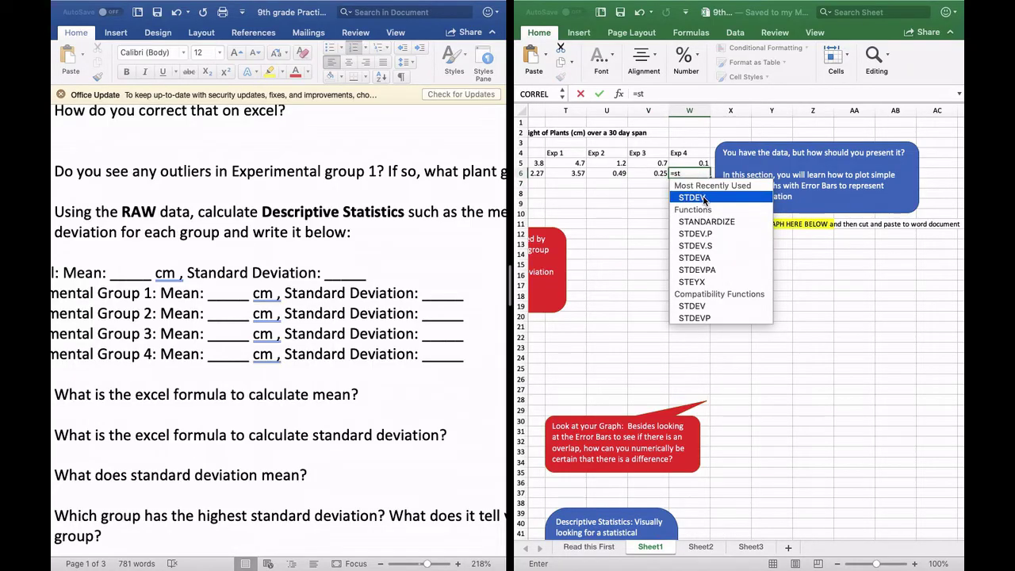
pyautogui.doubleClick(705, 197)
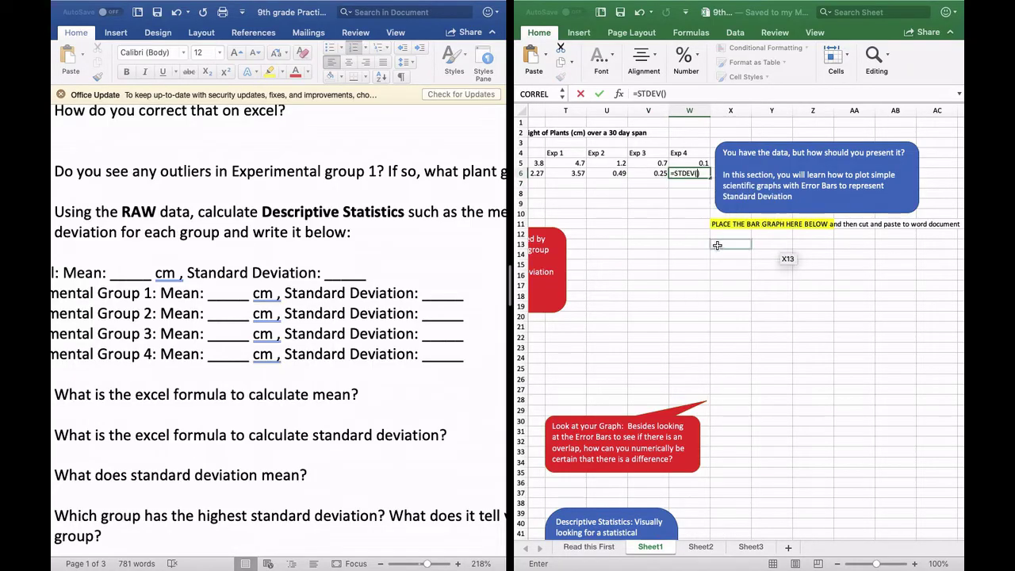
pyautogui.hscroll(-10, 717, 245)
pyautogui.scroll(-8, 716, 245)
pyautogui.click(674, 263)
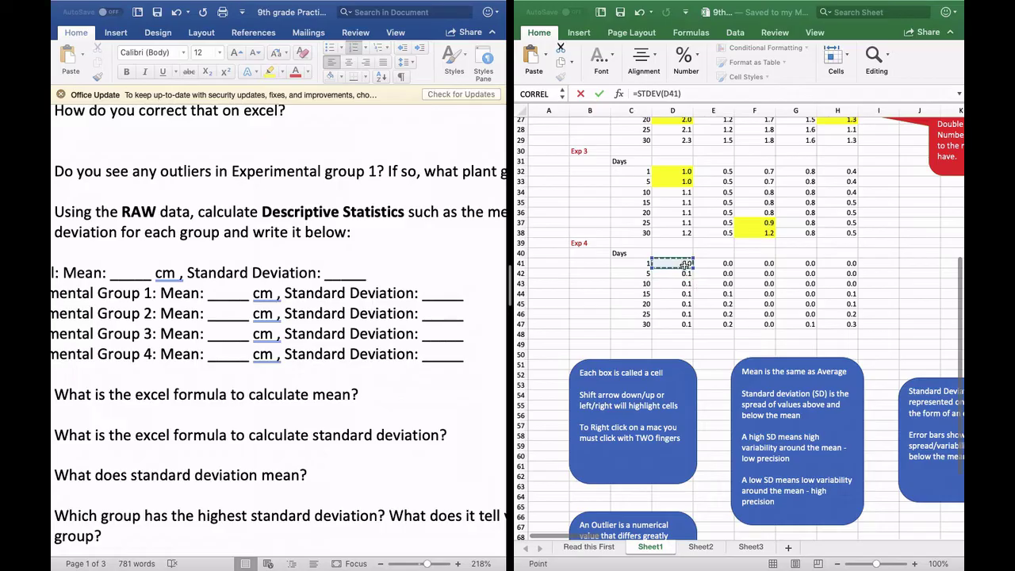
pyautogui.keyDown('shift'); pyautogui.click(848, 325); pyautogui.keyUp('shift')
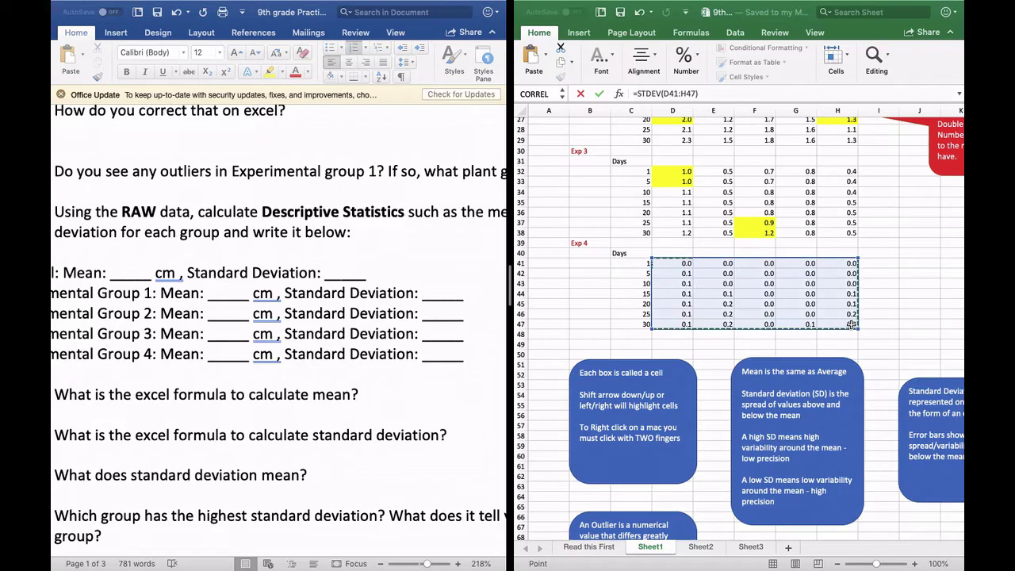
pyautogui.press('Return')
pyautogui.scroll(3, 851, 329)
pyautogui.hscroll(3, 851, 329)
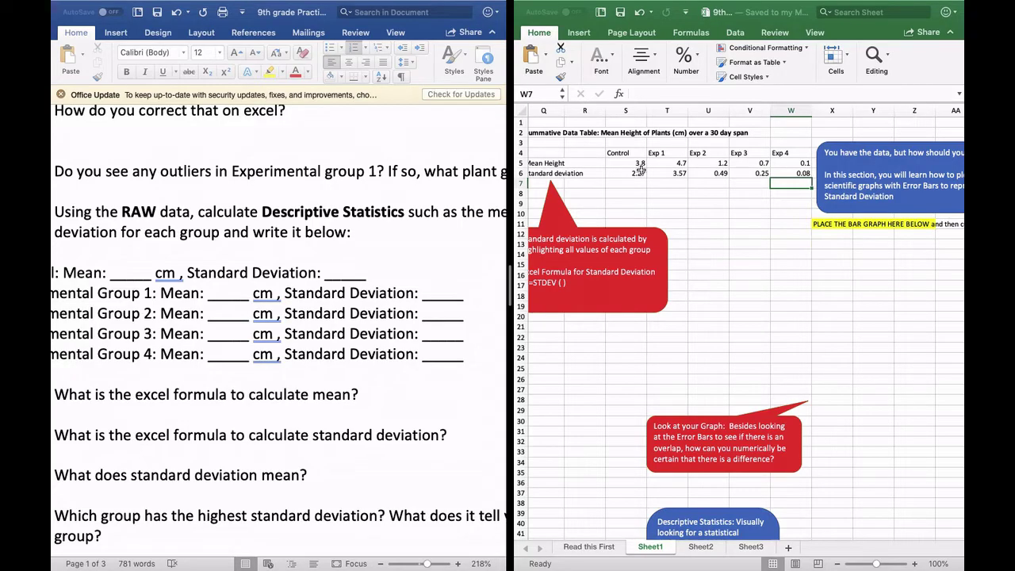
pyautogui.hscroll(-1, 653, 197)
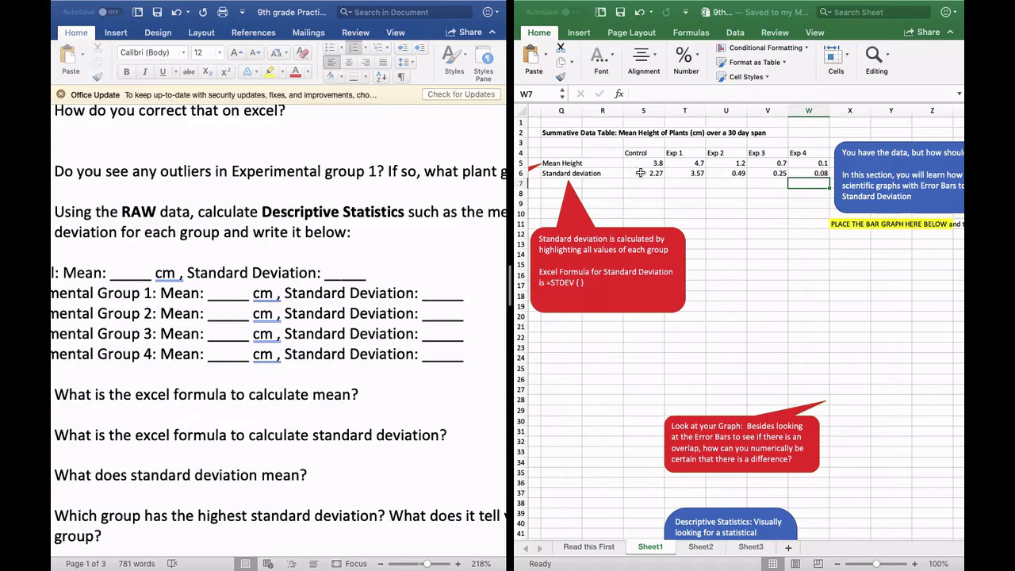
# - Review the STDEV formula of each group in S6 to W6 and the bar graph section beside the Summative Data Table
pyautogui.click(642, 173)
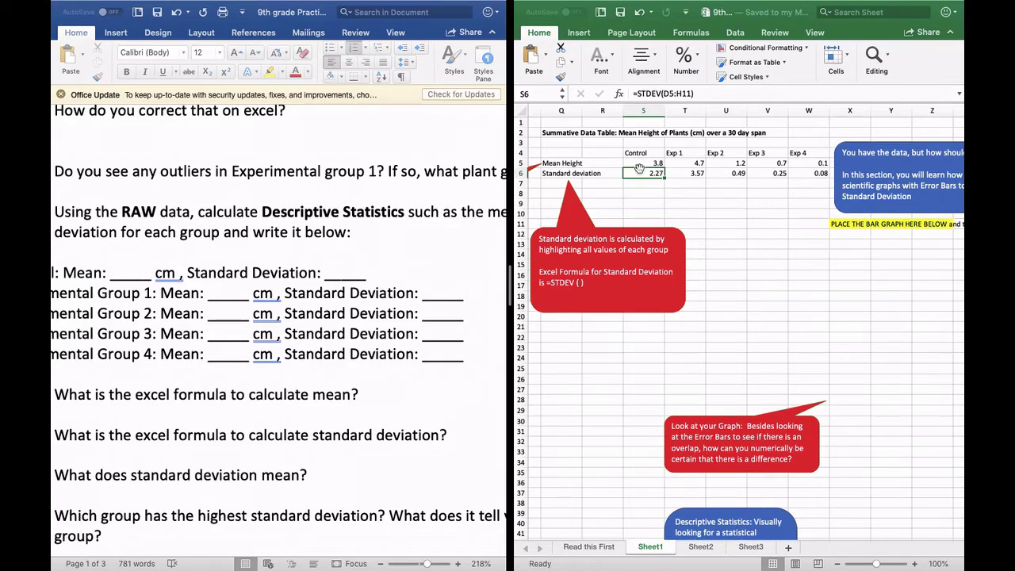
pyautogui.click(699, 173)
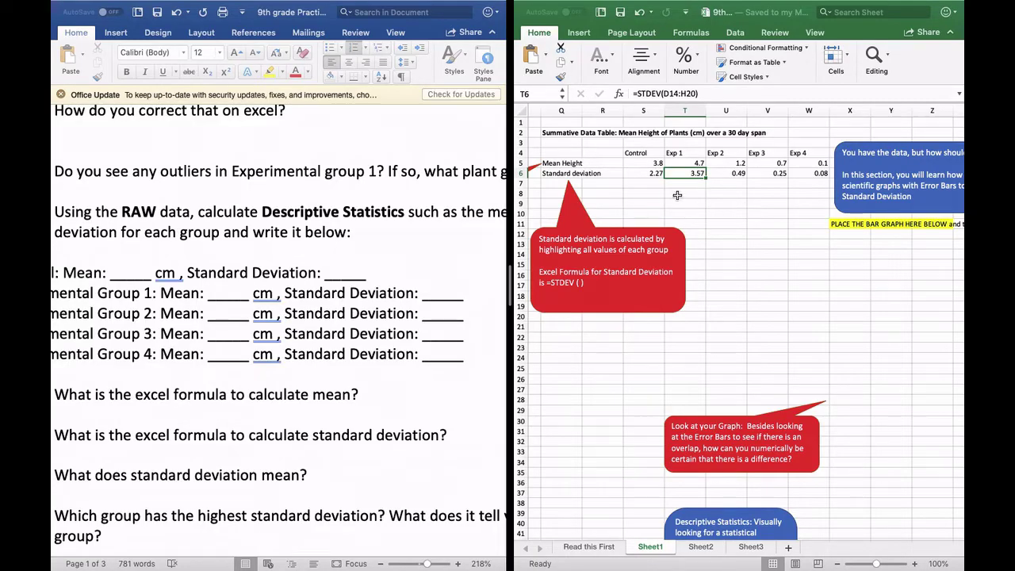
pyautogui.click(735, 174)
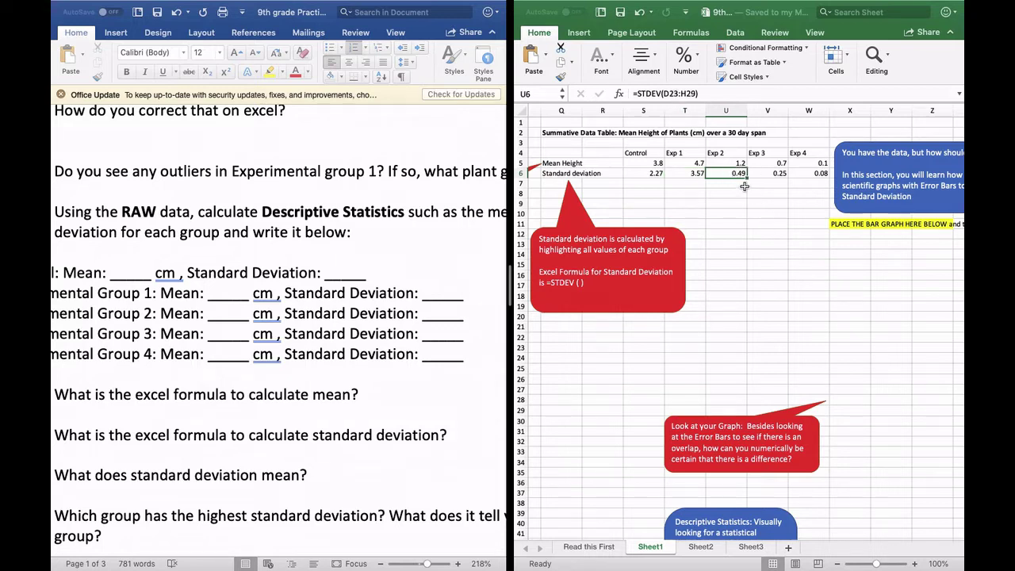
pyautogui.click(778, 176)
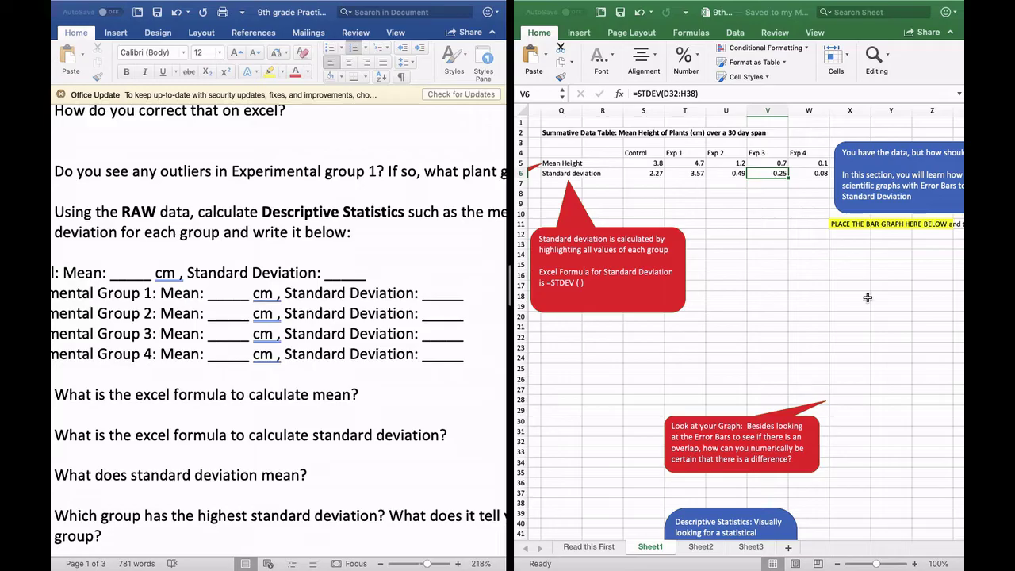
pyautogui.click(818, 178)
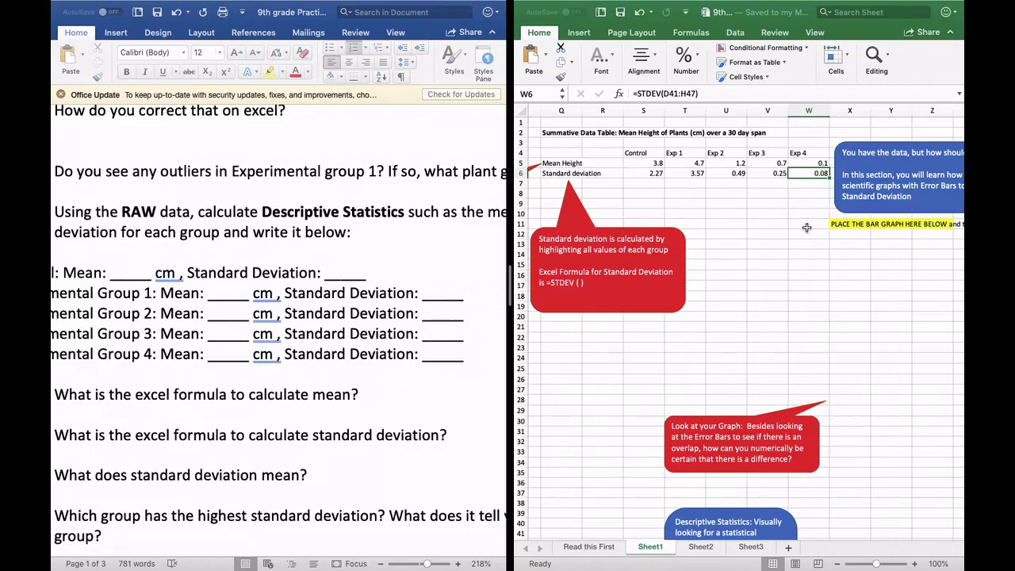
pyautogui.hscroll(3, 702, 210)
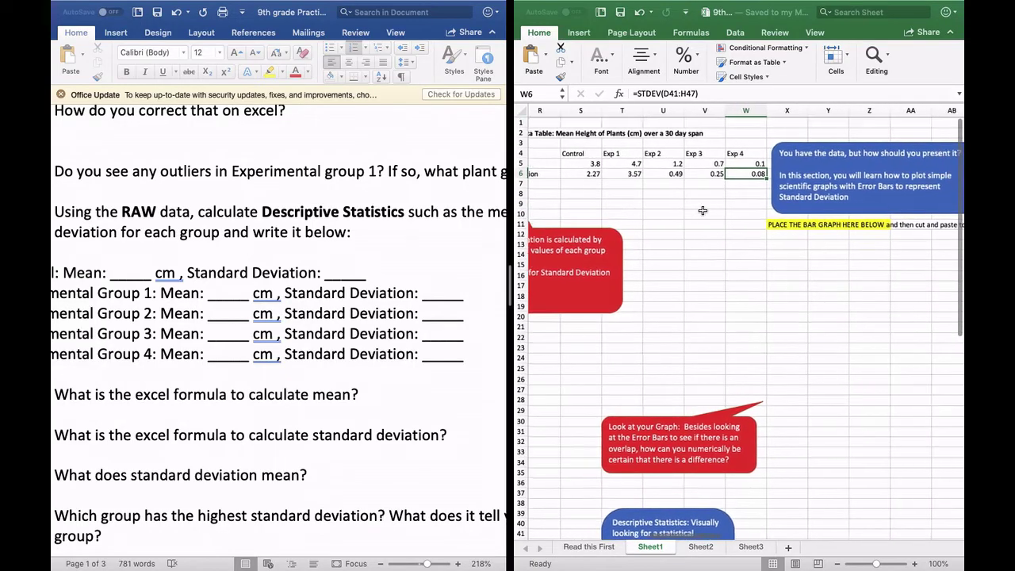
pyautogui.hscroll(3, 702, 210)
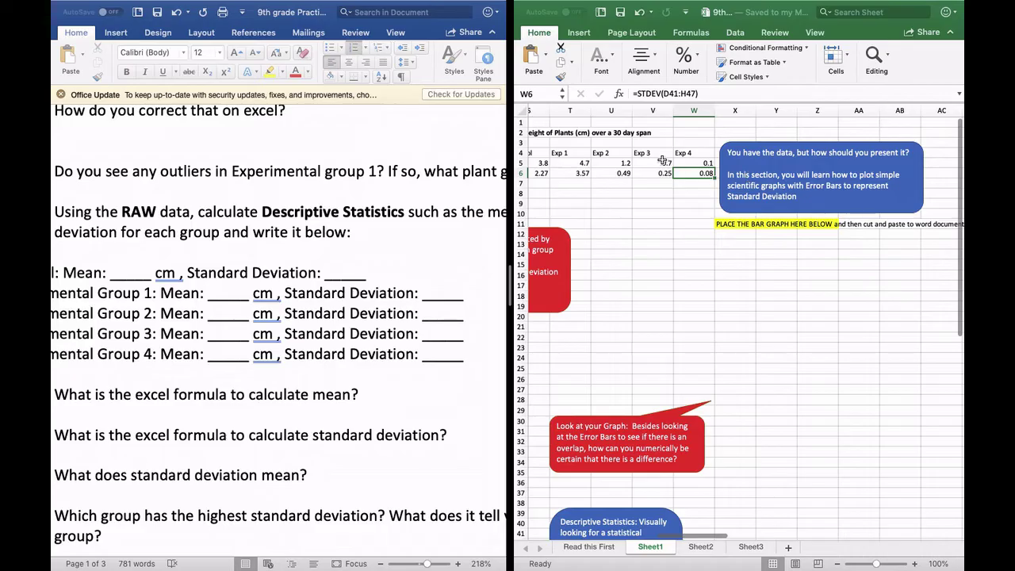
pyautogui.hscroll(-5, 662, 161)
pyautogui.hscroll(6, 634, 156)
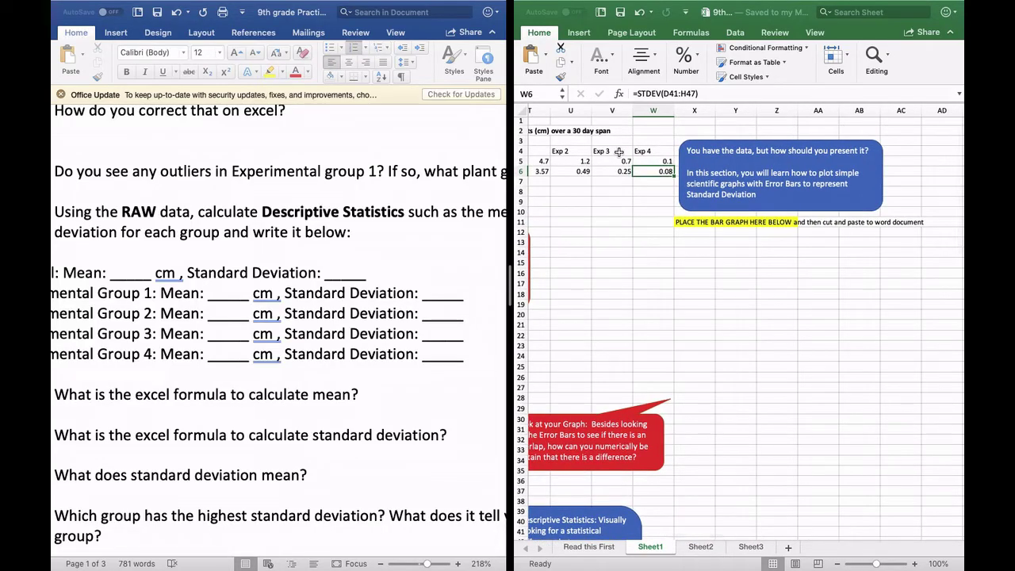
pyautogui.hscroll(-5, 646, 176)
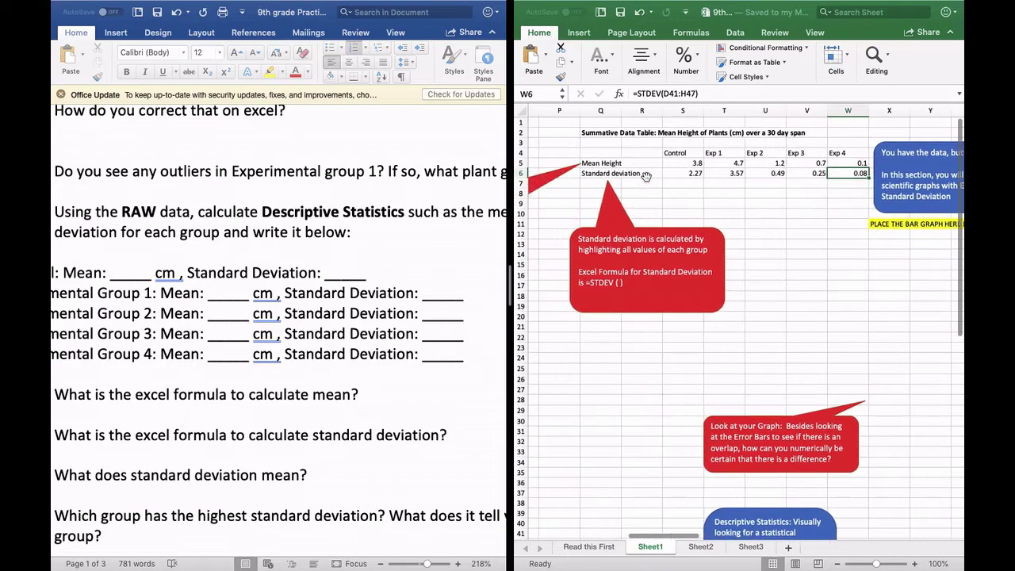
# - Switch to the Word document and read the questions following the group statistics, through the summary data table instructions in question 10
pyautogui.hscroll(-4, 245, 300)
pyautogui.scroll(-1, 245, 300)
pyautogui.hscroll(3, 245, 301)
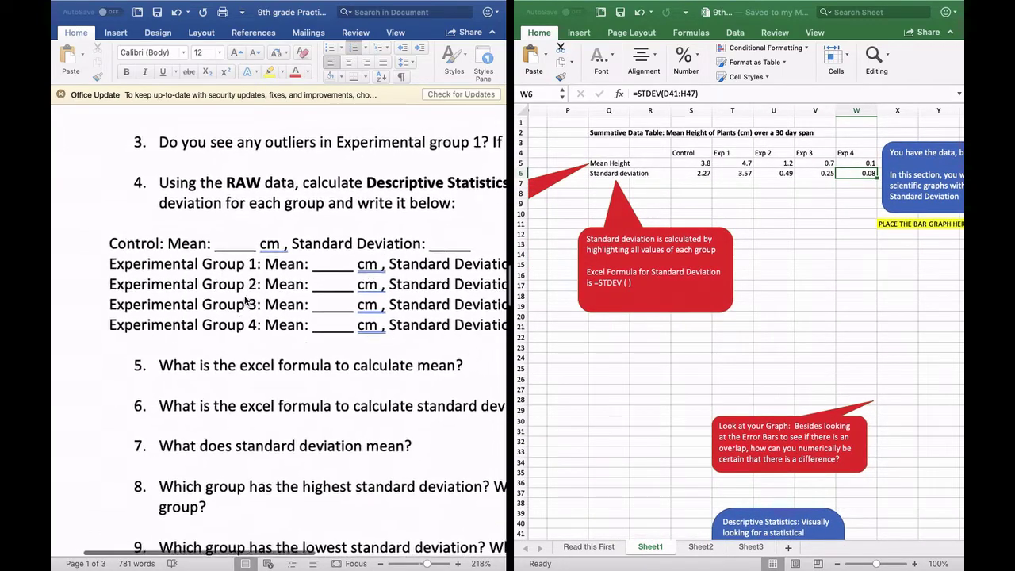
pyautogui.scroll(-5, 246, 301)
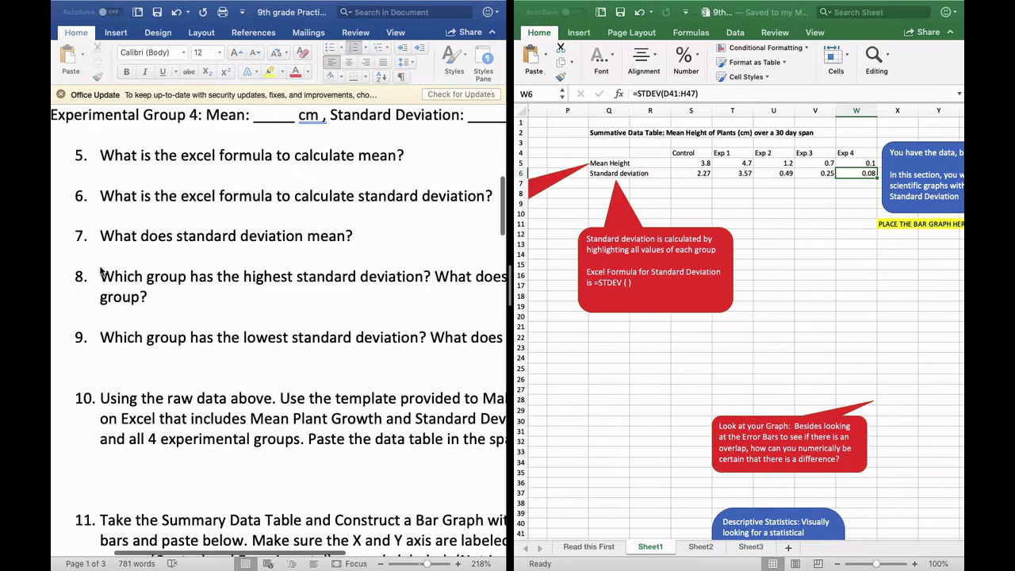
pyautogui.scroll(-3, 101, 271)
pyautogui.scroll(-1, 101, 271)
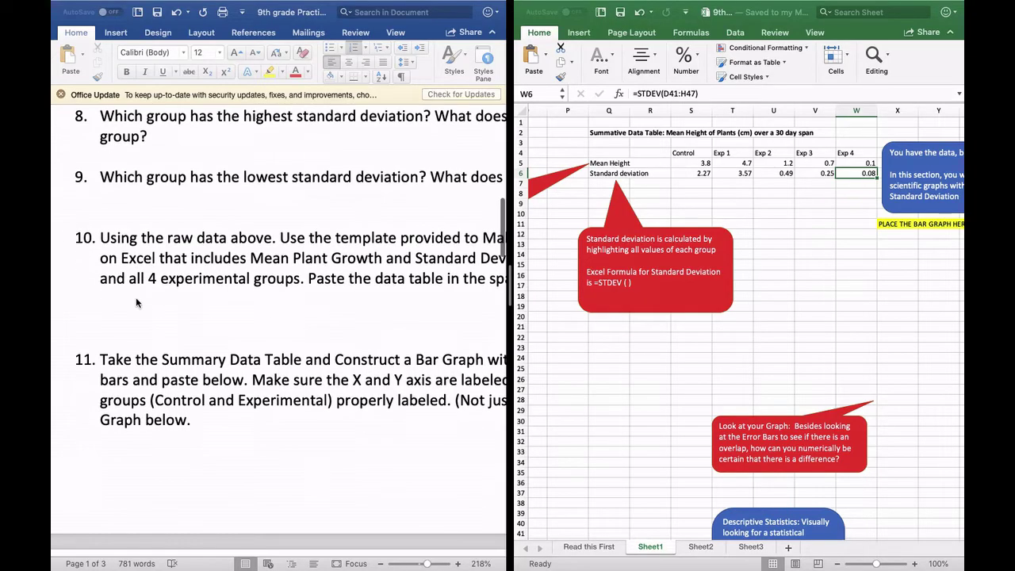
pyautogui.hscroll(3, 133, 248)
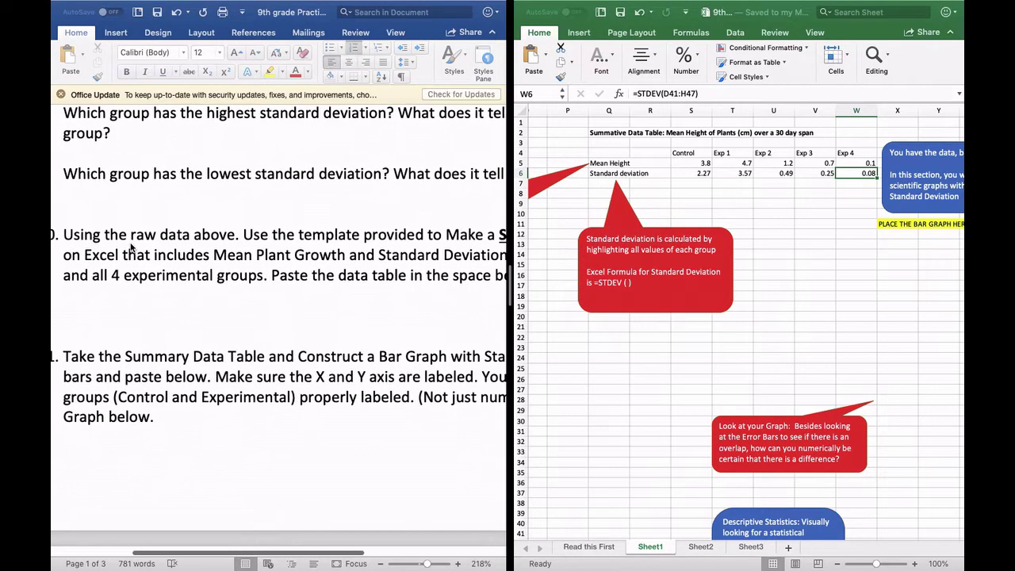
pyautogui.hscroll(3, 132, 248)
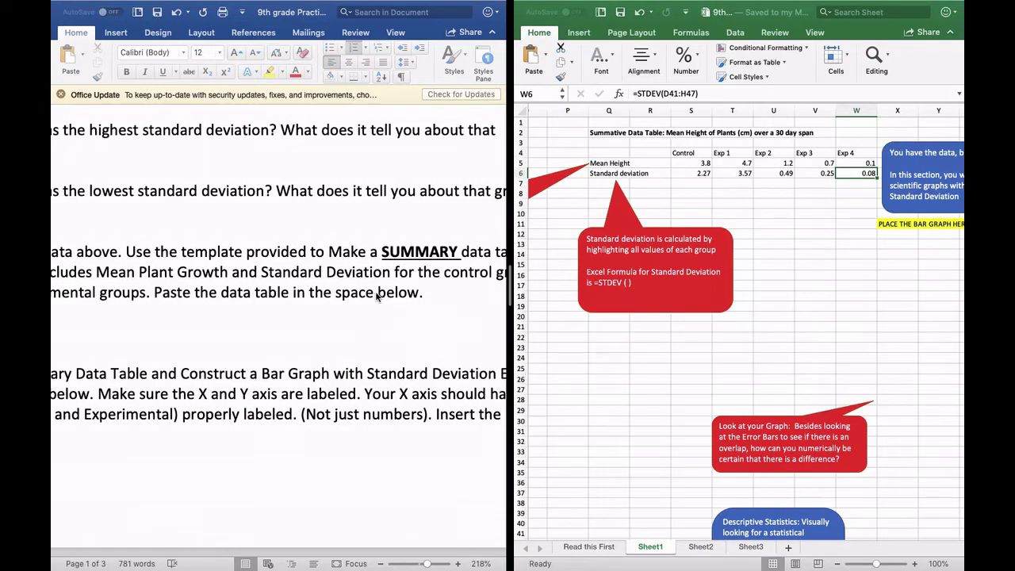
# - Copy the whole Summative Data Table from the Excel sheet, range Q2:W6, including its title
pyautogui.click(594, 151)
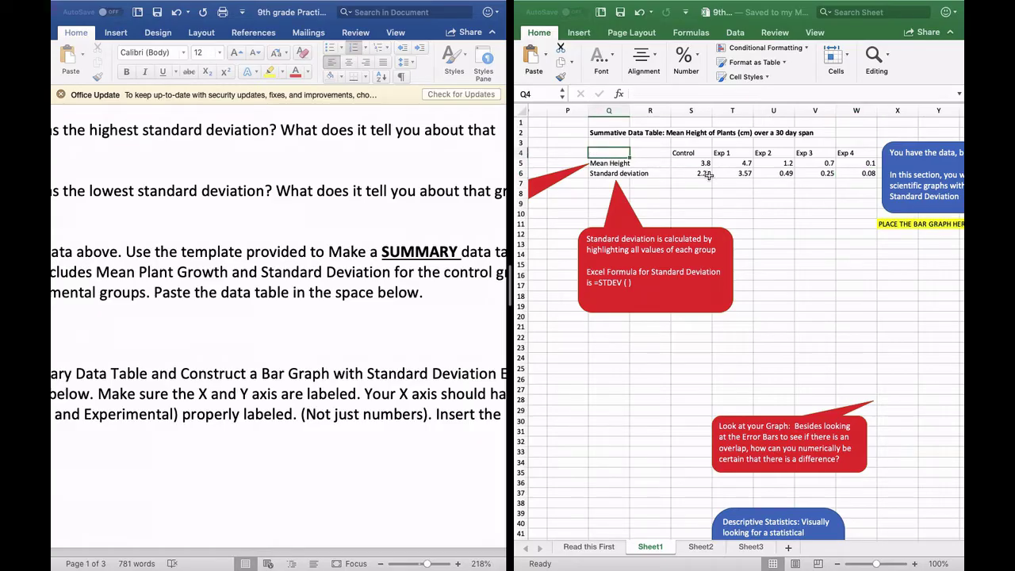
pyautogui.click(604, 135)
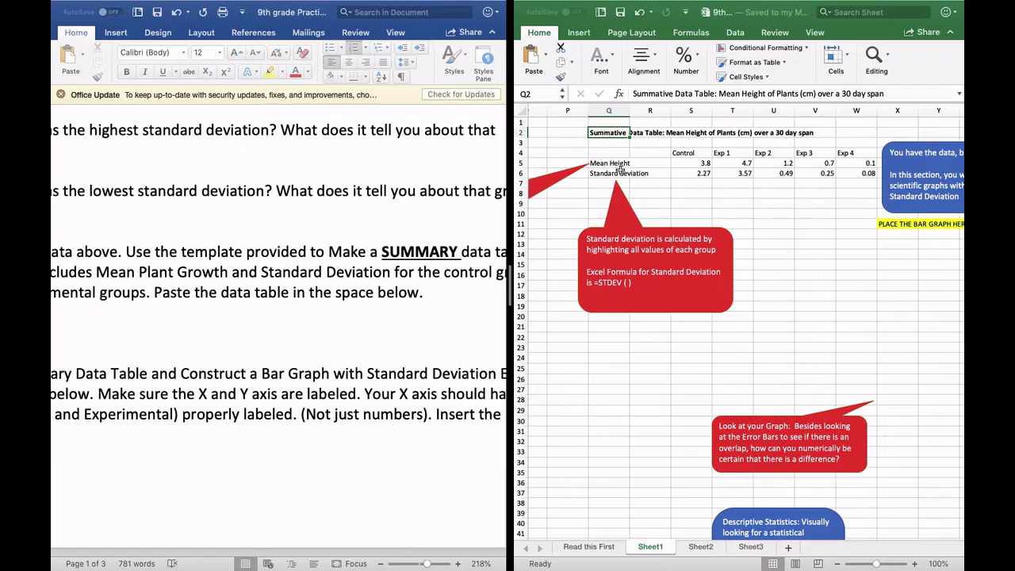
pyautogui.moveTo(604, 133); pyautogui.dragTo(604, 174)
pyautogui.keyDown('shift'); pyautogui.click(871, 175); pyautogui.keyUp('shift')
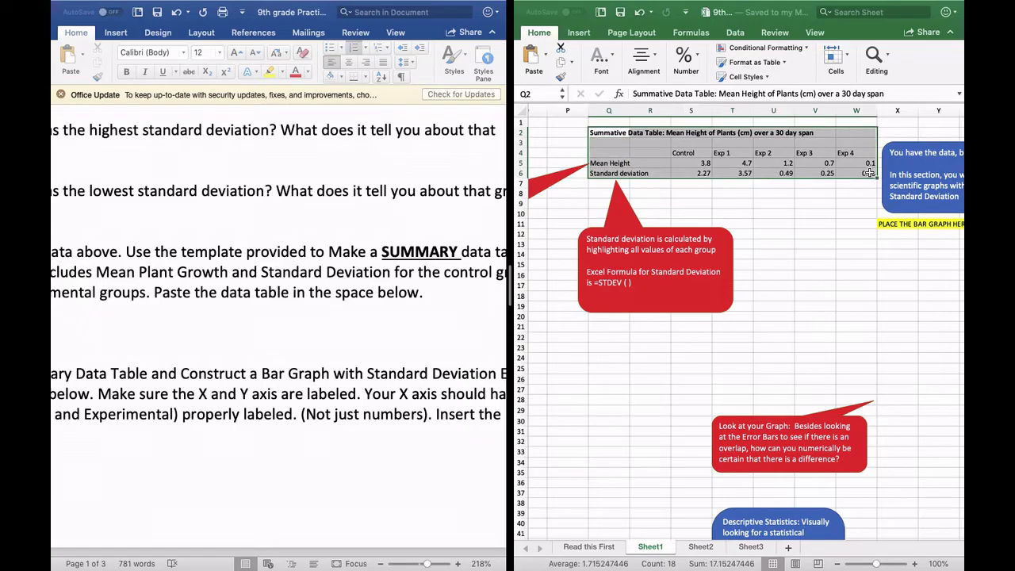
pyautogui.rightClick(816, 140)
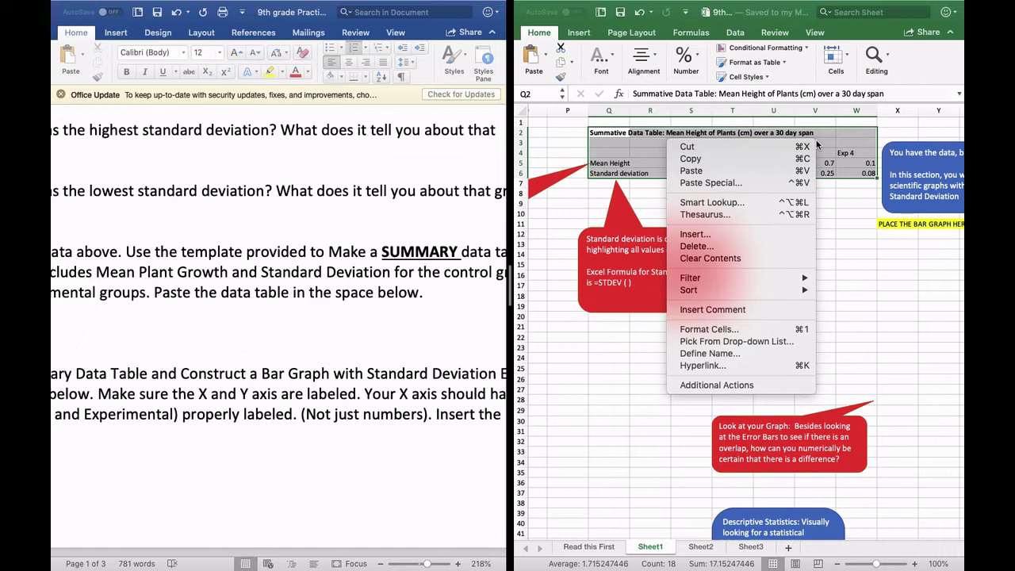
pyautogui.click(773, 160)
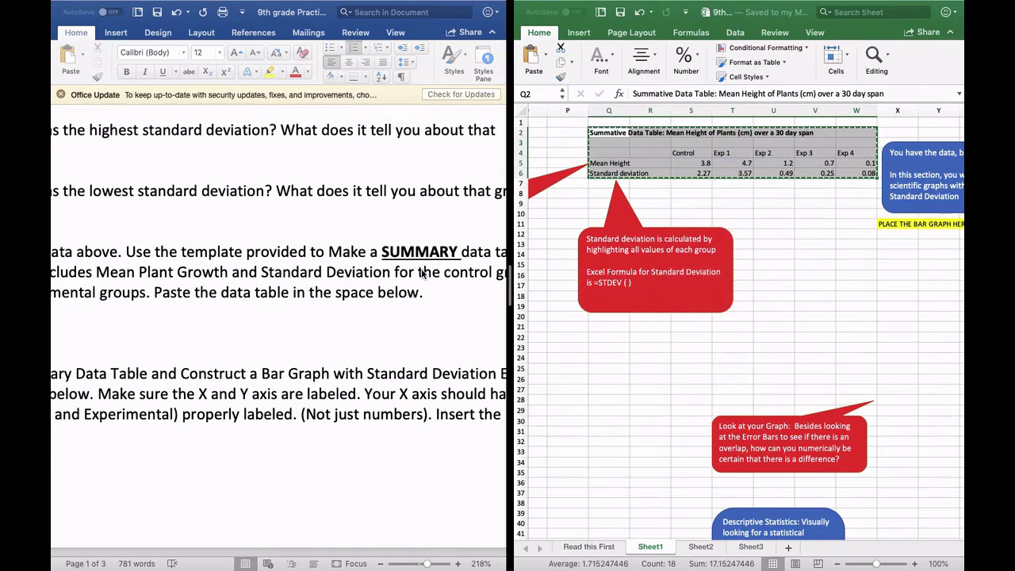
pyautogui.hscroll(-3, 345, 309)
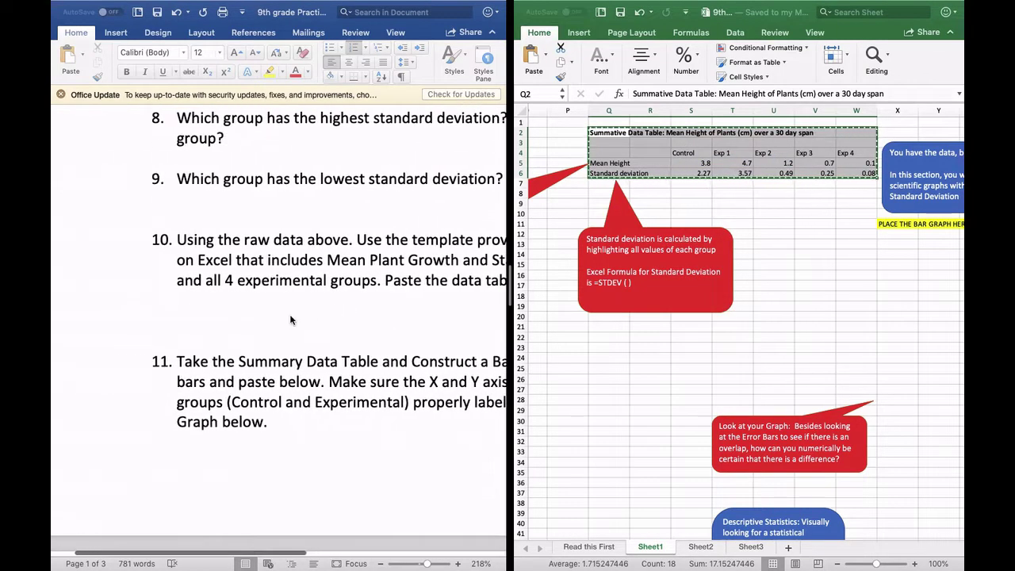
pyautogui.hscroll(5, 249, 301)
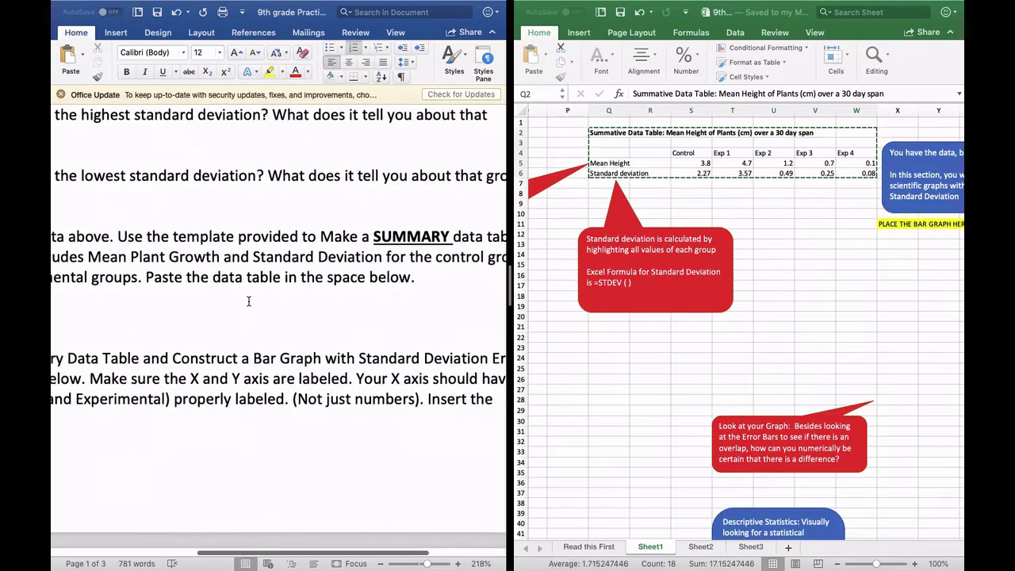
pyautogui.click(431, 280)
pyautogui.press('Return')
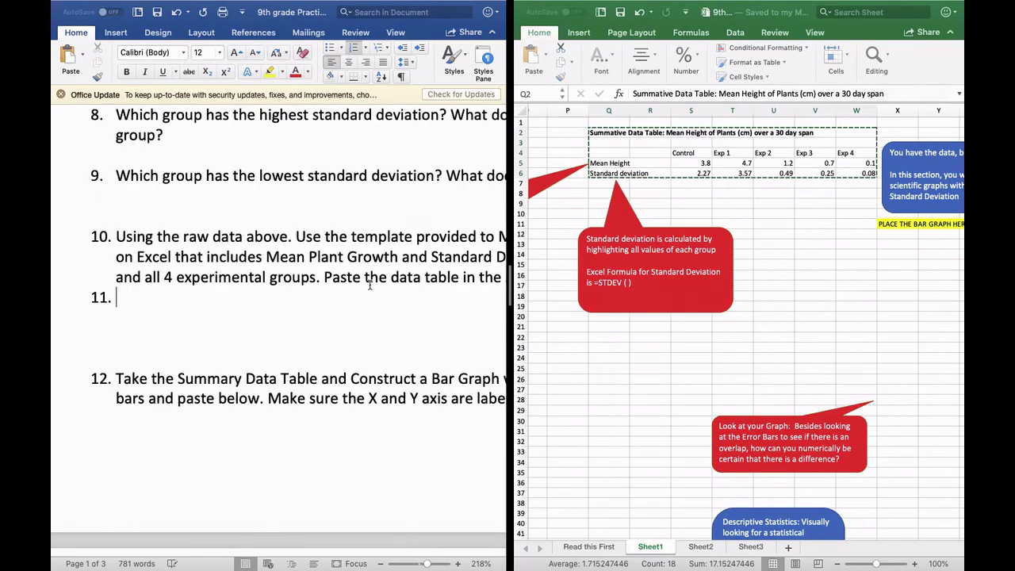
pyautogui.press('BackSpace')
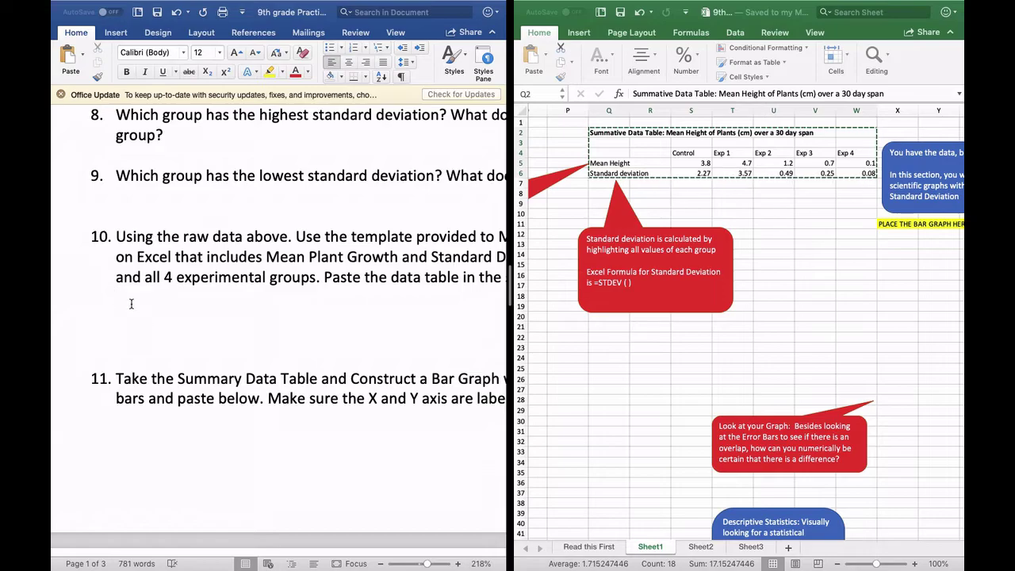
pyautogui.rightClick(131, 303)
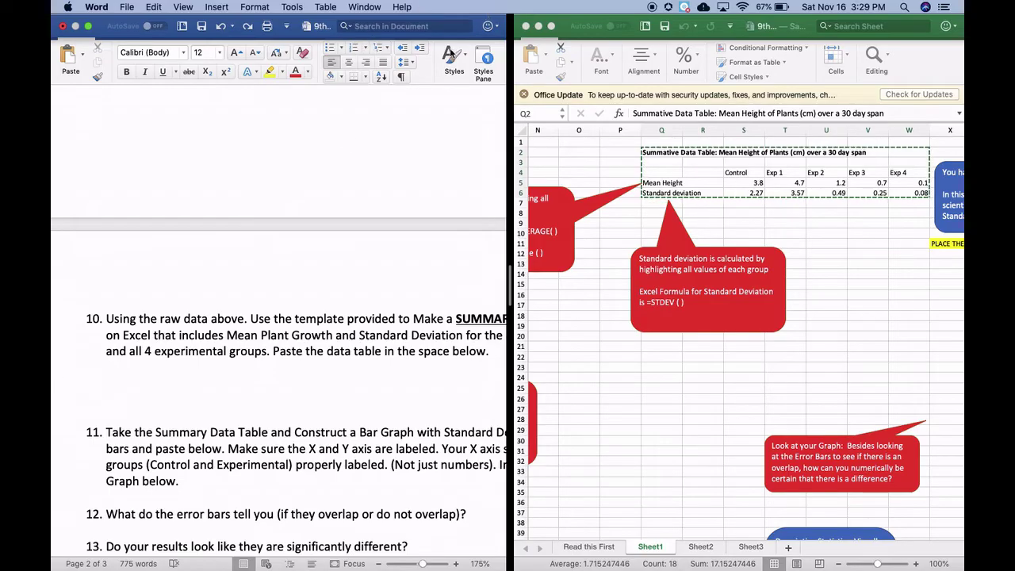
# - Find the space below question 10 in Word, and copy the Summative Data Table Q2:W6 from Excel again
pyautogui.scroll(-5, 311, 214)
pyautogui.scroll(-1, 311, 214)
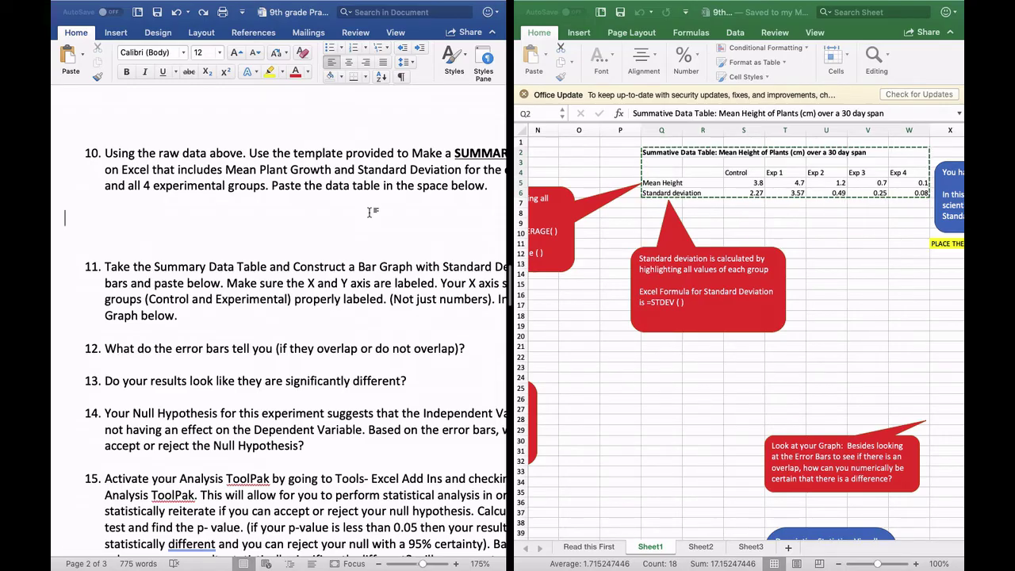
pyautogui.click(654, 151)
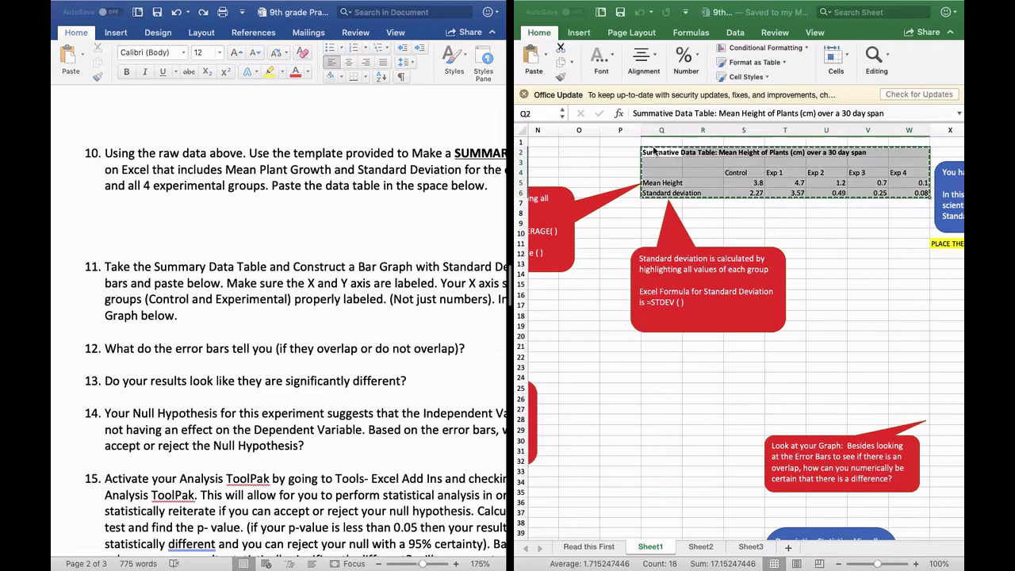
pyautogui.rightClick(707, 166)
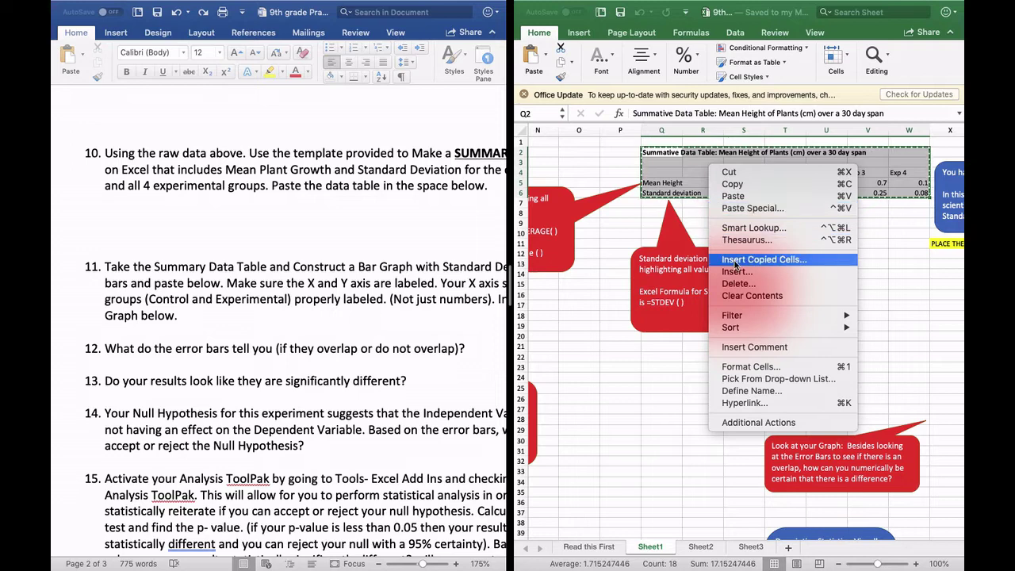
pyautogui.click(745, 186)
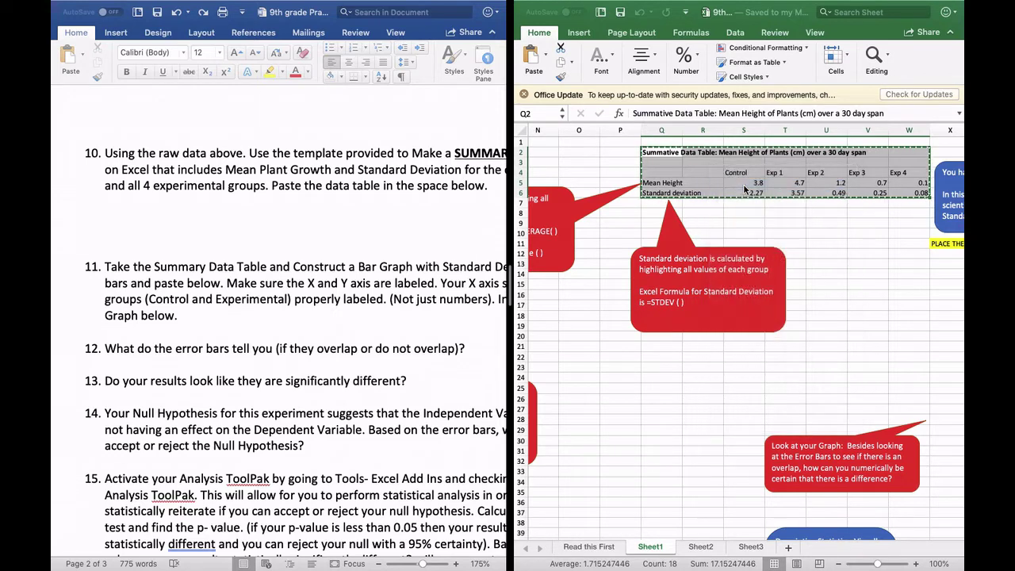
# - Paste the copied table into the Word document below question 10, using the Match Destination Table Style option
pyautogui.click(111, 206)
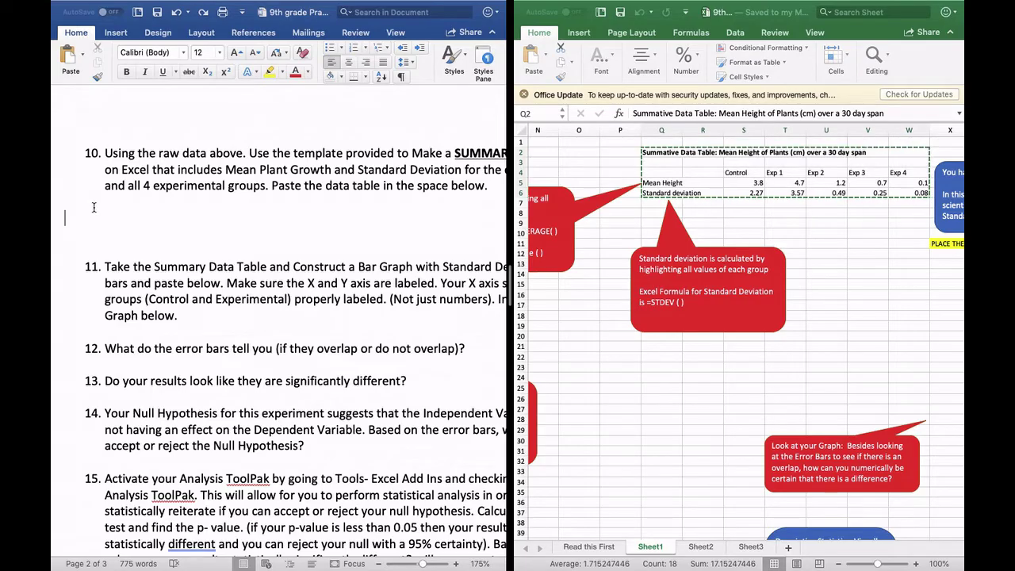
pyautogui.rightClick(93, 214)
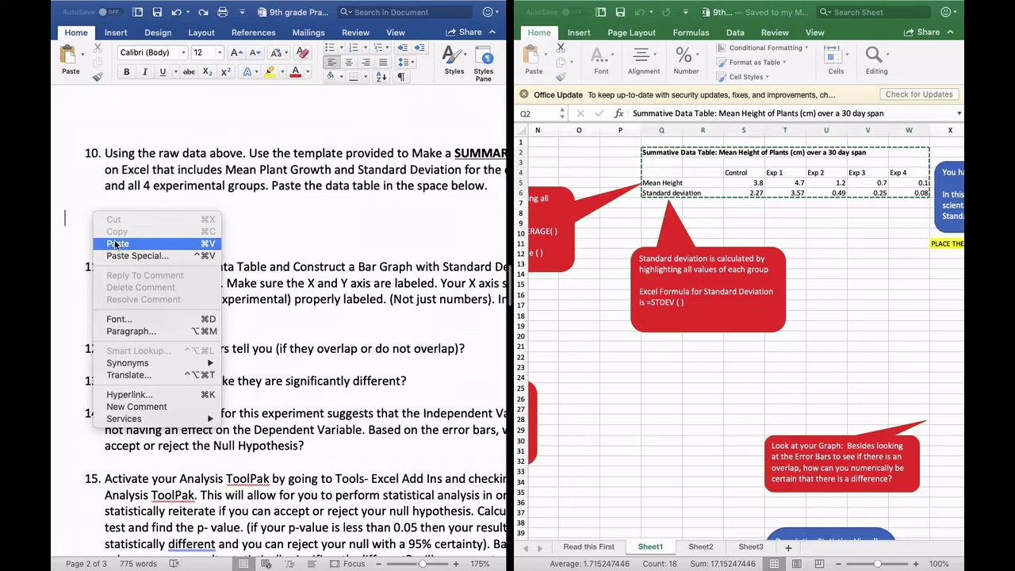
pyautogui.click(117, 243)
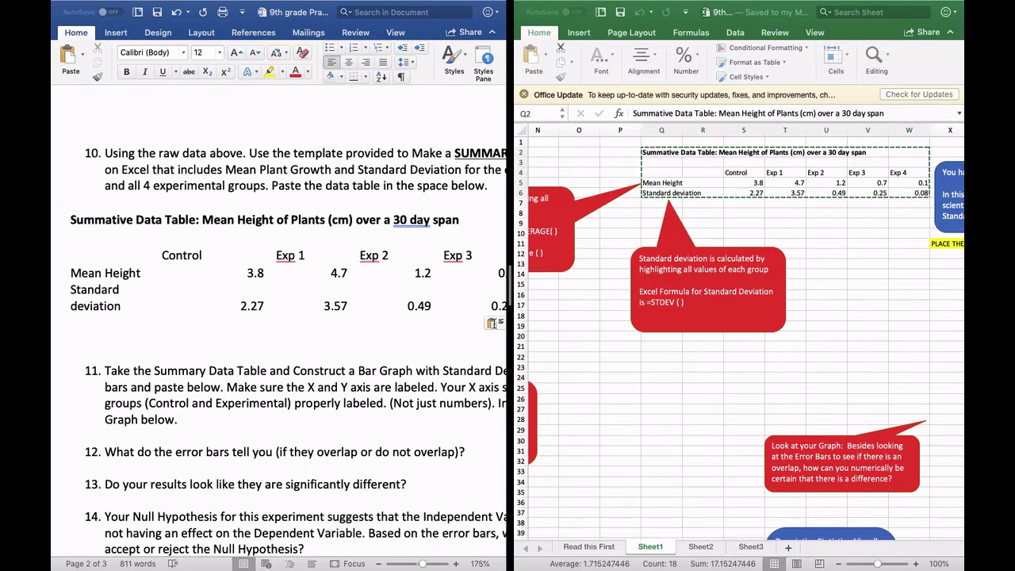
pyautogui.click(497, 323)
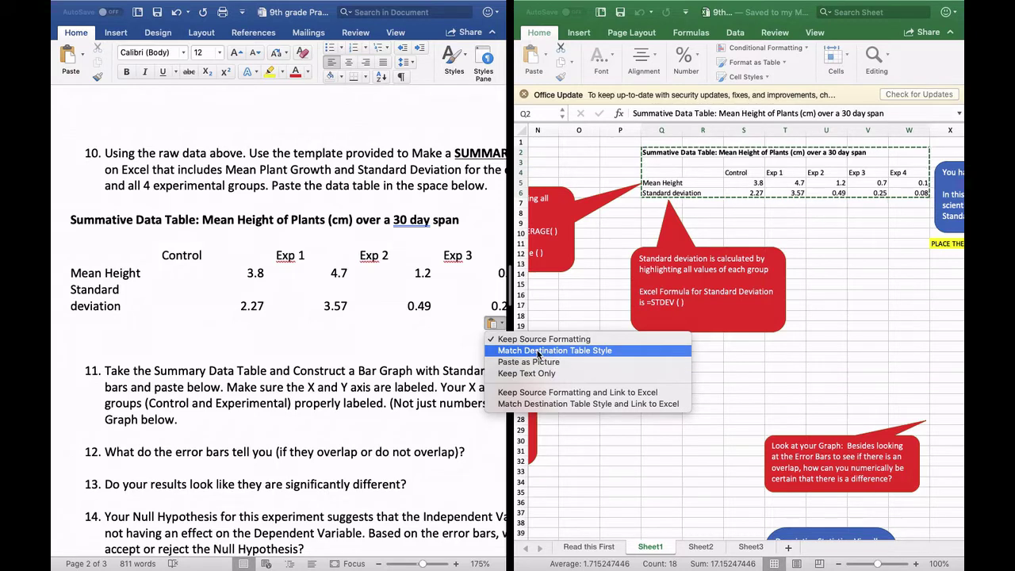
pyautogui.click(538, 351)
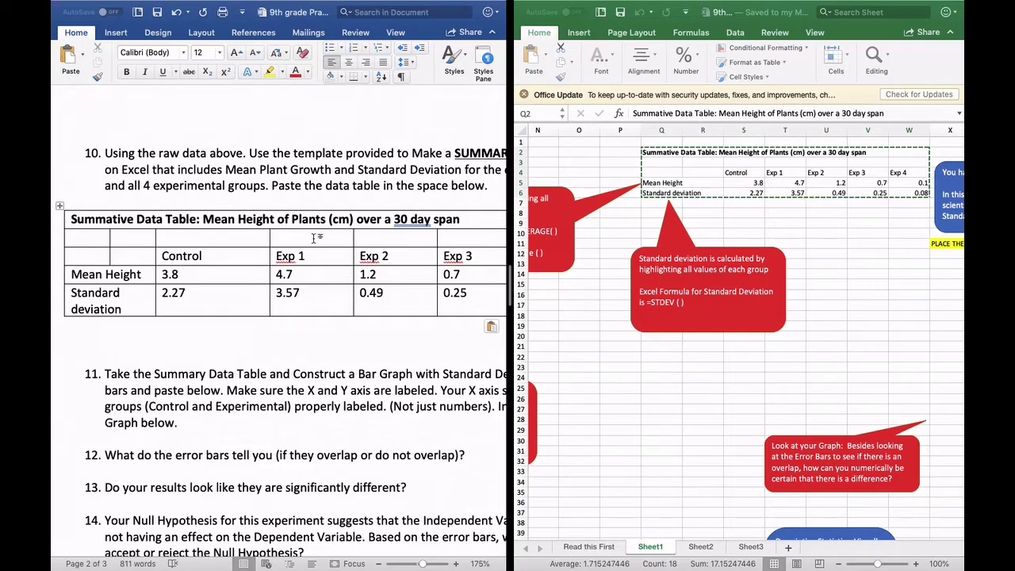
# - Take the Word document out of the full-screen split view
pyautogui.moveTo(91, 5)
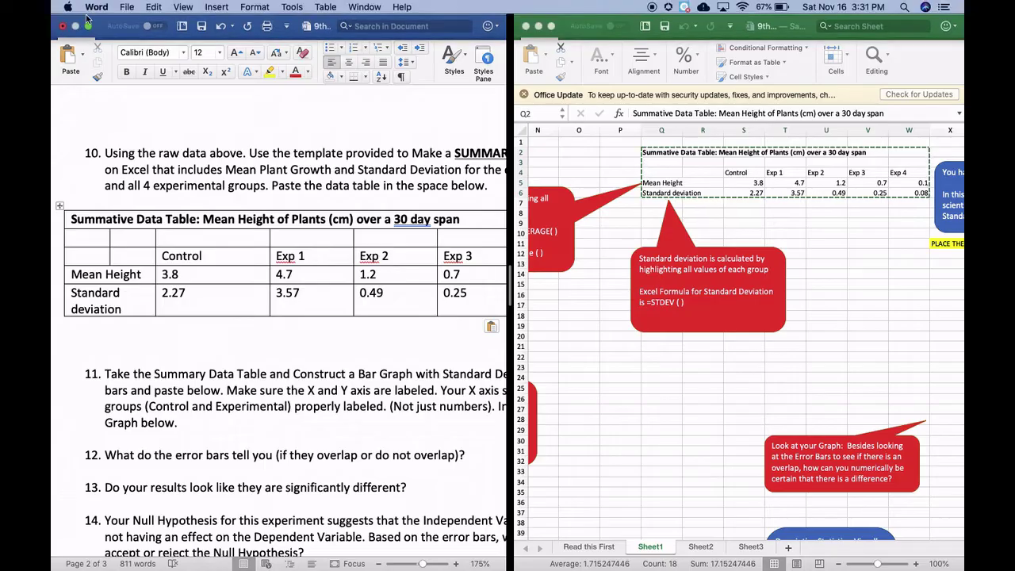
pyautogui.click(90, 28)
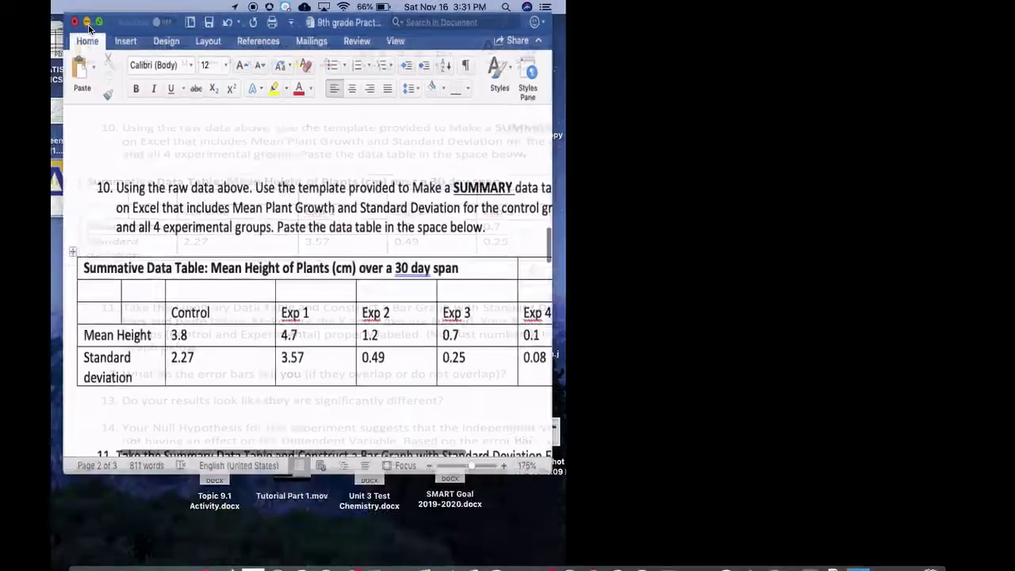
# - Show the Word document full screen and delete the blank row below the title row of the pasted summary table
pyautogui.click(112, 22)
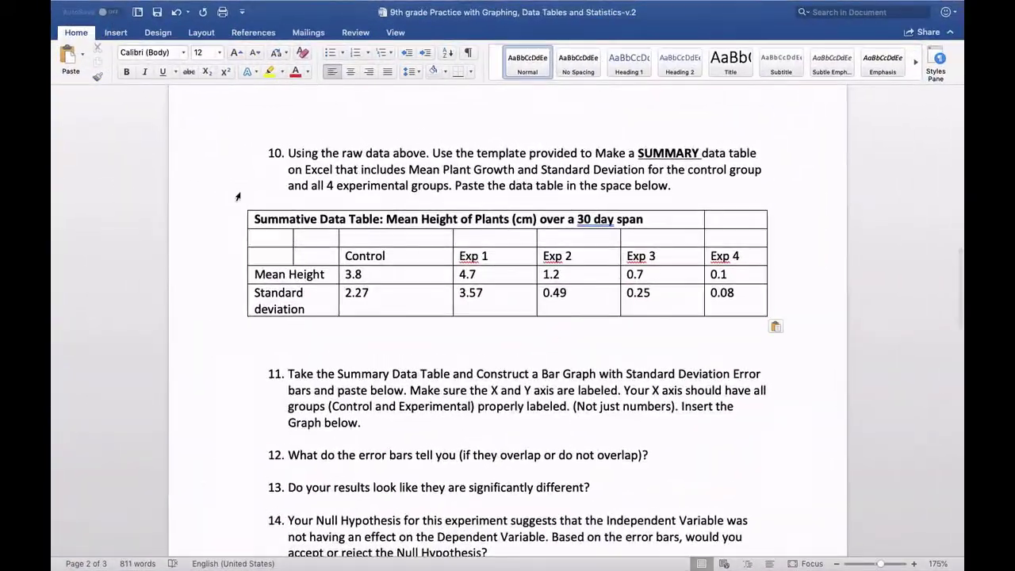
pyautogui.click(244, 205)
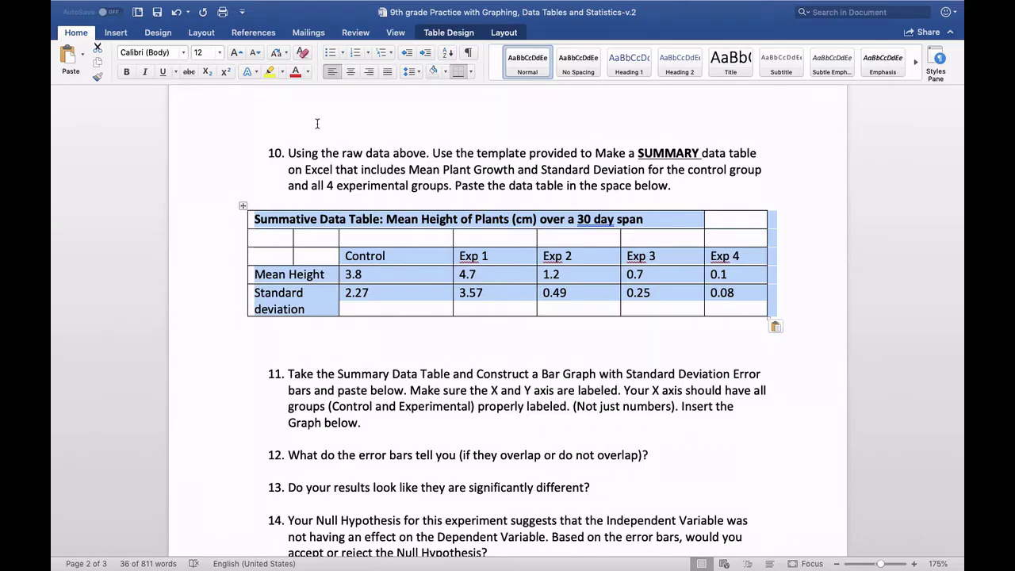
pyautogui.click(441, 33)
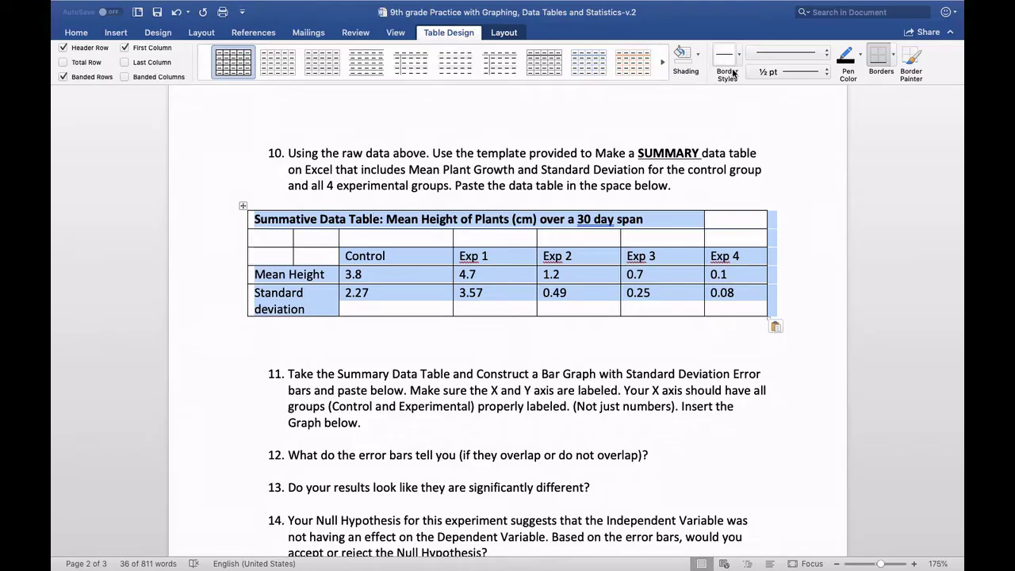
pyautogui.click(505, 32)
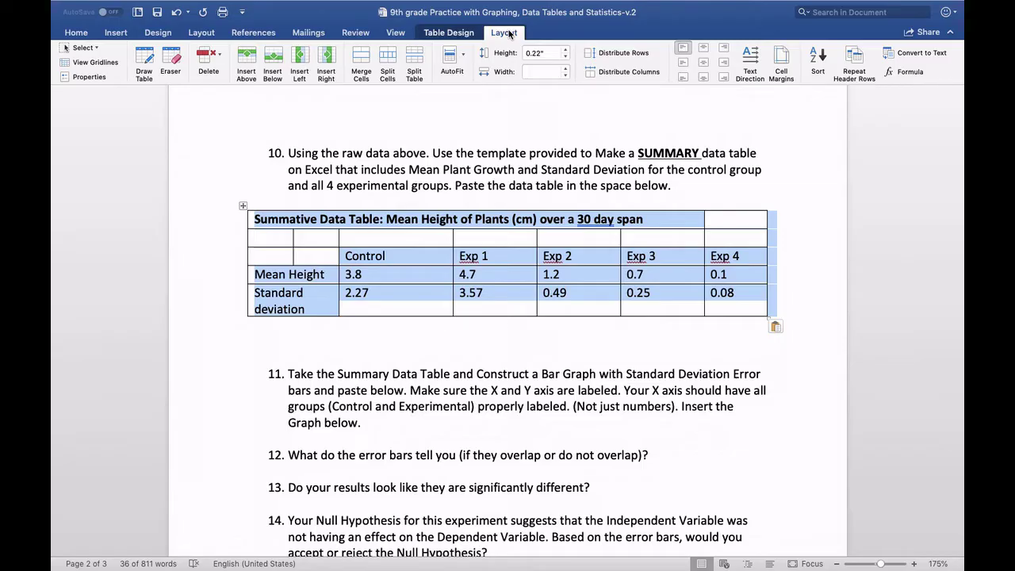
pyautogui.click(415, 240)
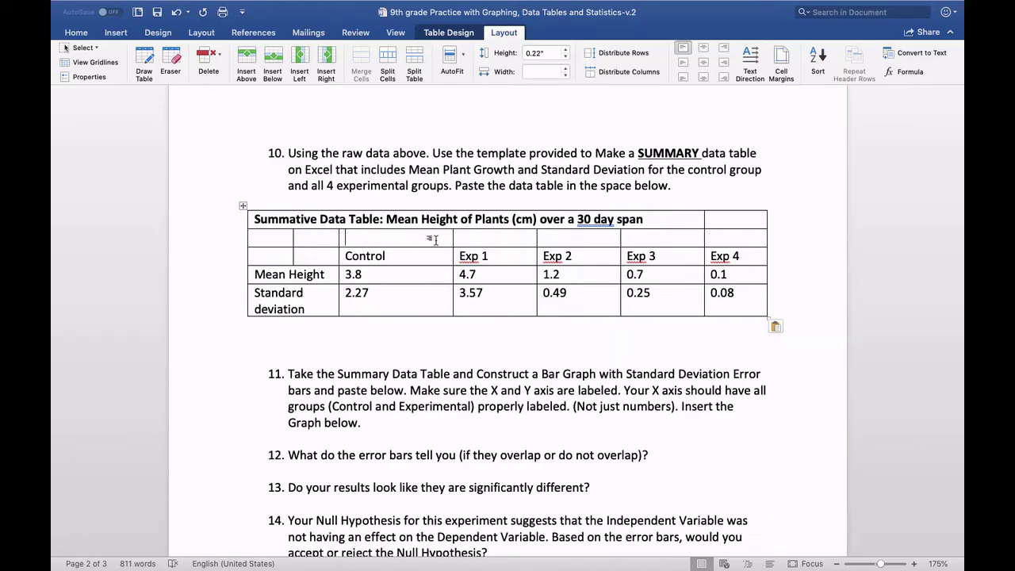
pyautogui.click(222, 61)
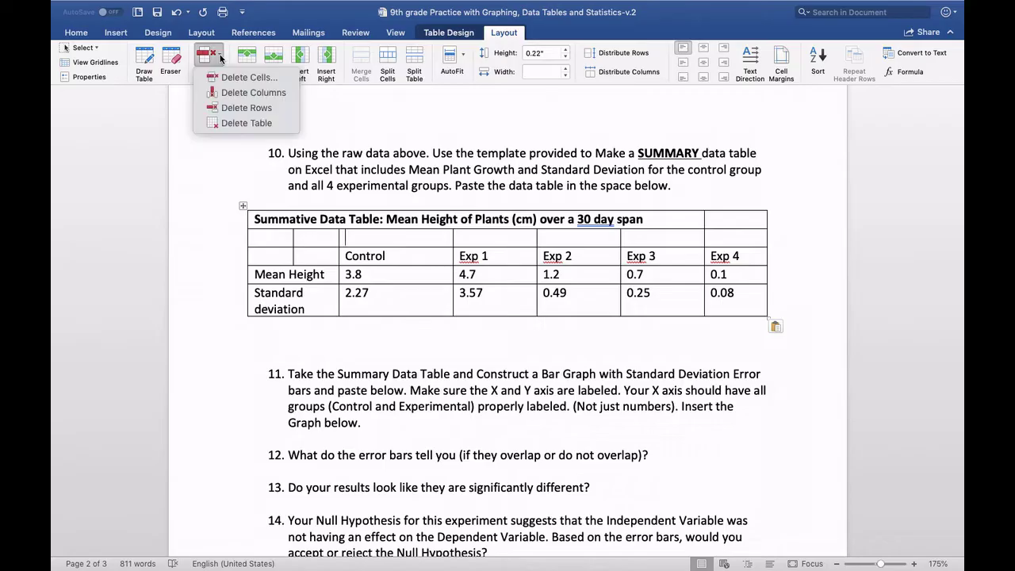
pyautogui.click(225, 108)
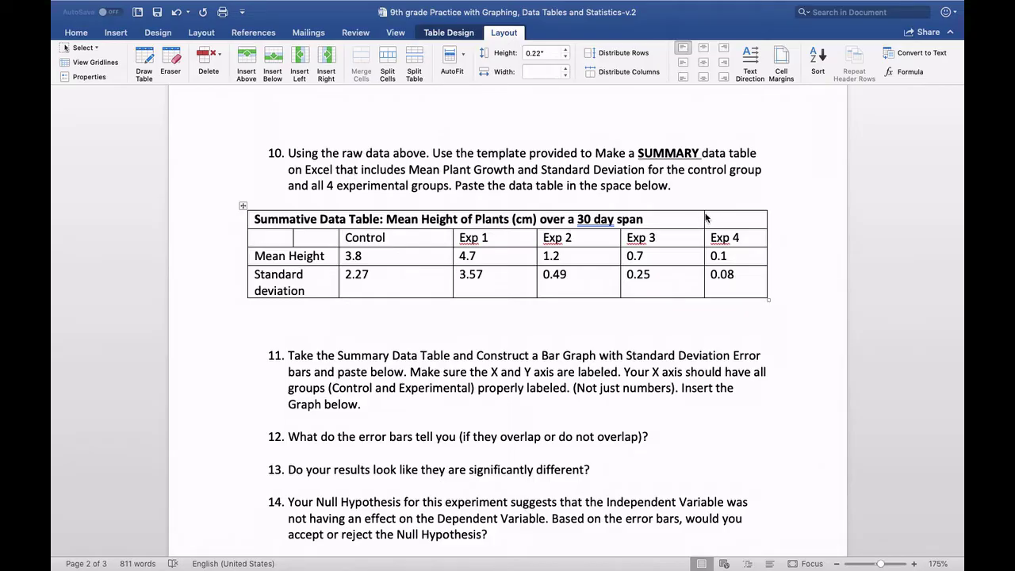
# - Erase the extra cell borders in the blank cell beside Control and at the end of the table's title row
pyautogui.click(170, 59)
pyautogui.click(294, 238)
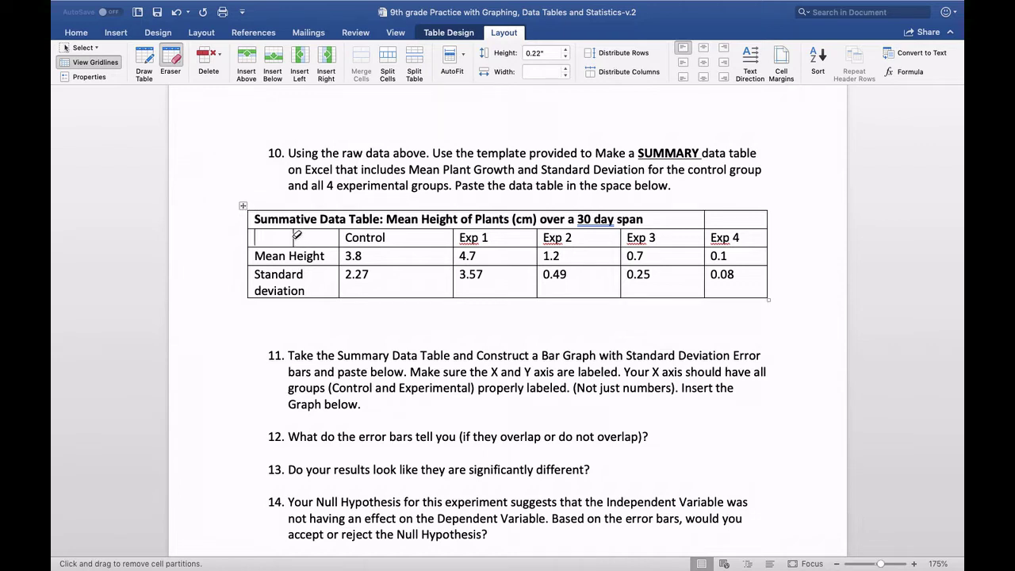
pyautogui.click(296, 234)
pyautogui.click(297, 238)
pyautogui.click(700, 221)
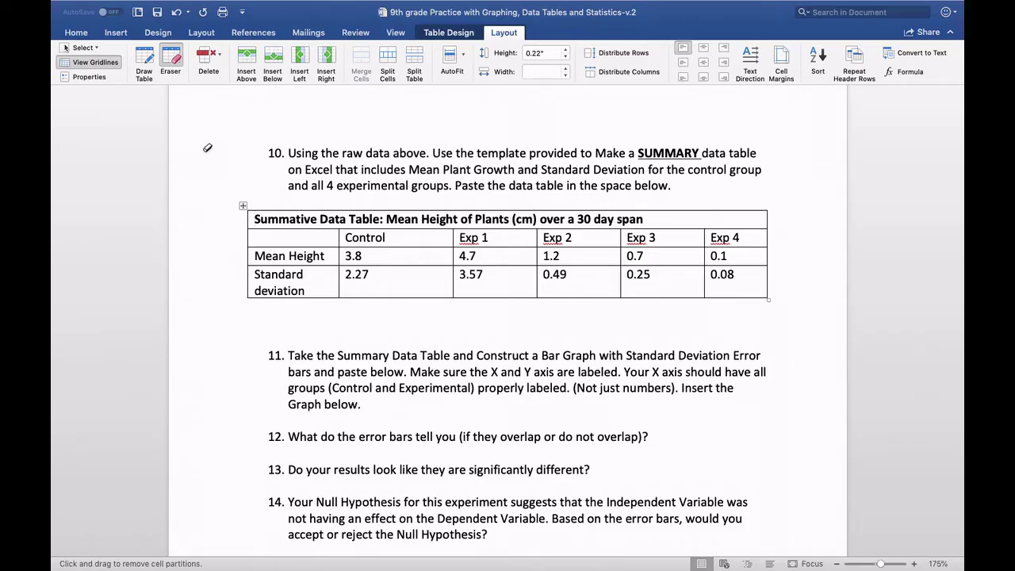
pyautogui.doubleClick(251, 140)
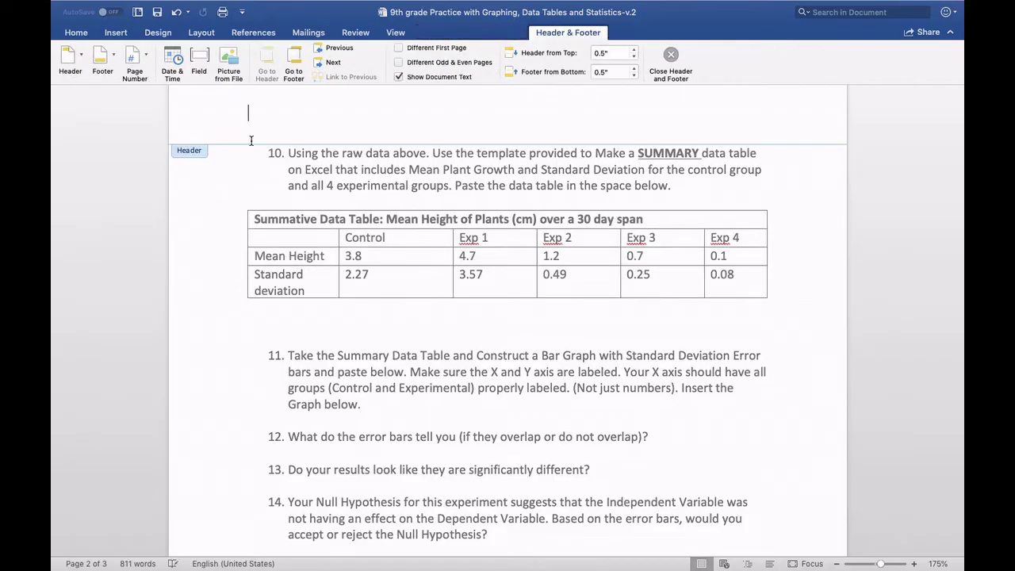
pyautogui.doubleClick(343, 176)
# - Stretch the summary table downward to make its rows taller, and bring question 11 into view
pyautogui.scroll(-1, 513, 201)
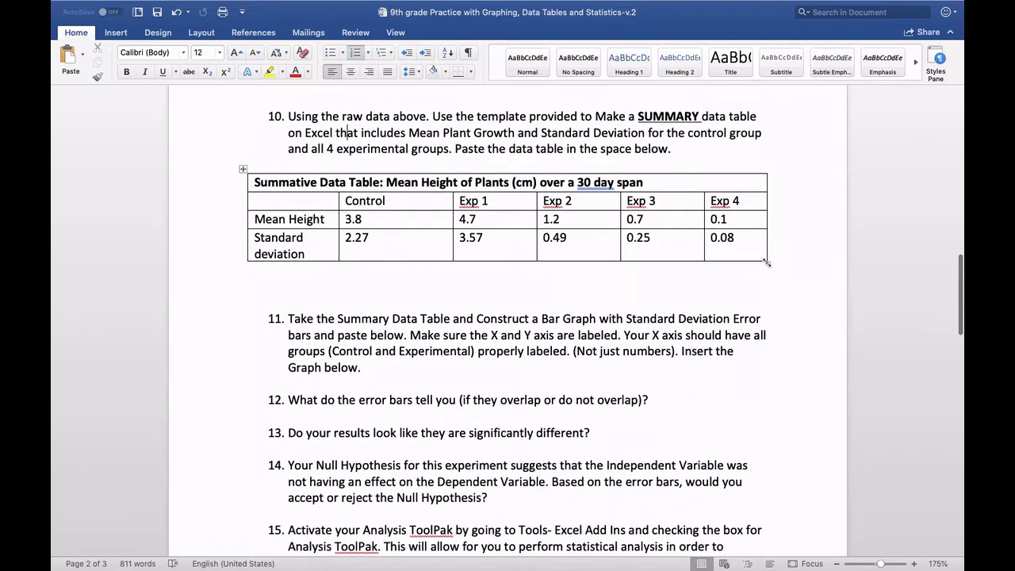
pyautogui.moveTo(766, 262); pyautogui.dragTo(762, 321)
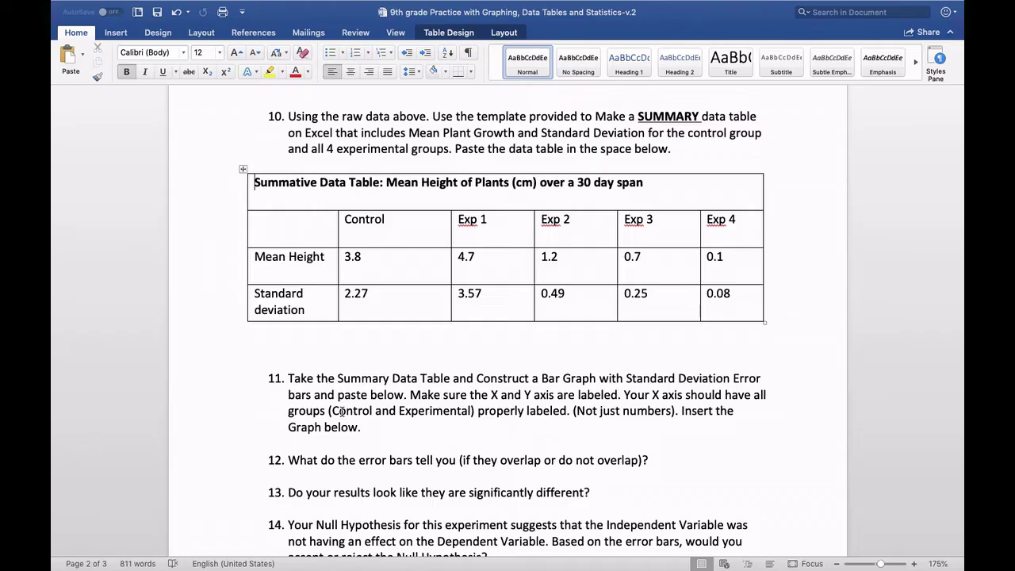
pyautogui.scroll(-2, 341, 410)
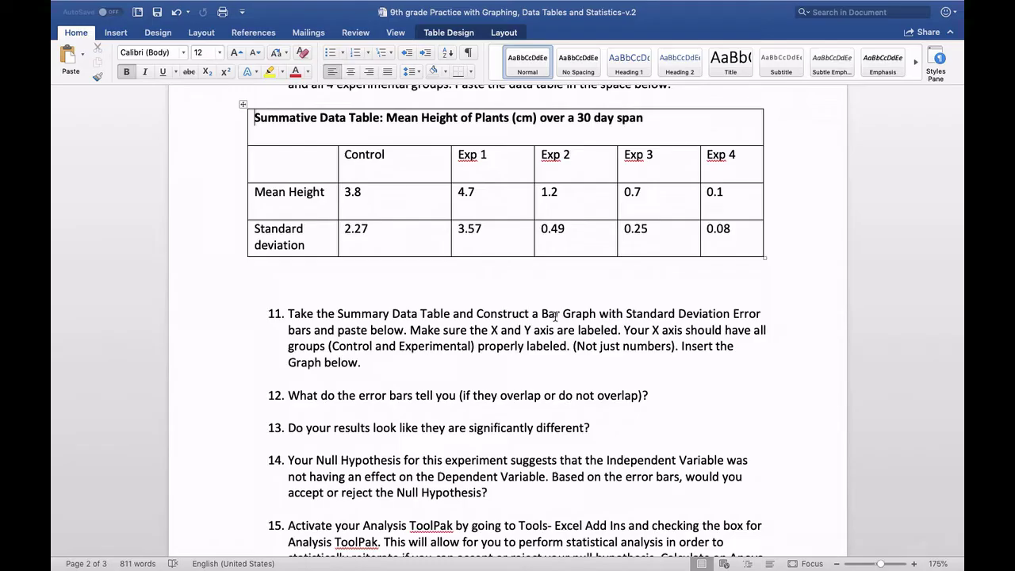
# - Take the Word document out of full screen, switch to the Excel practice workbook and show it full screen
pyautogui.moveTo(385, 4)
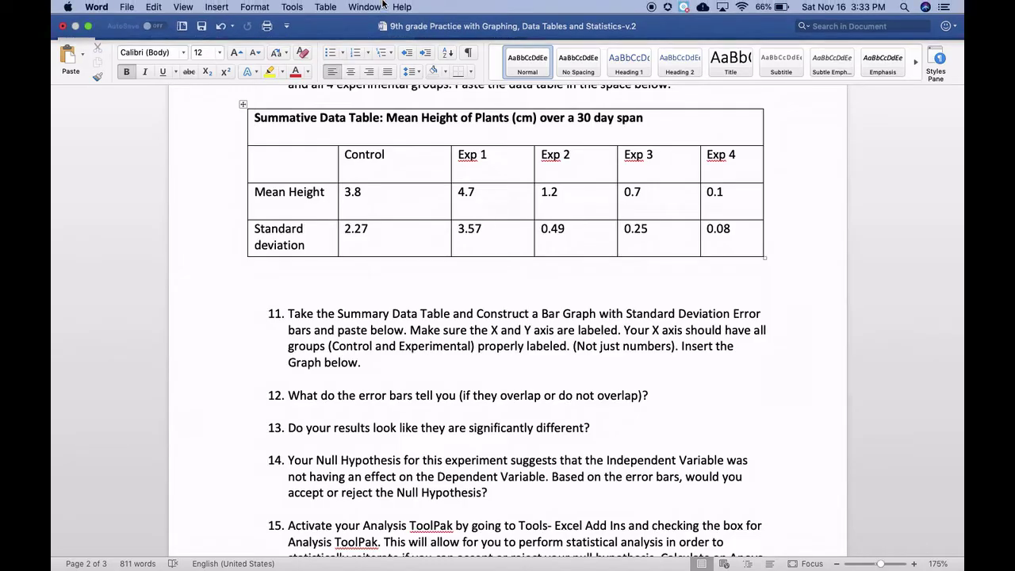
pyautogui.click(88, 26)
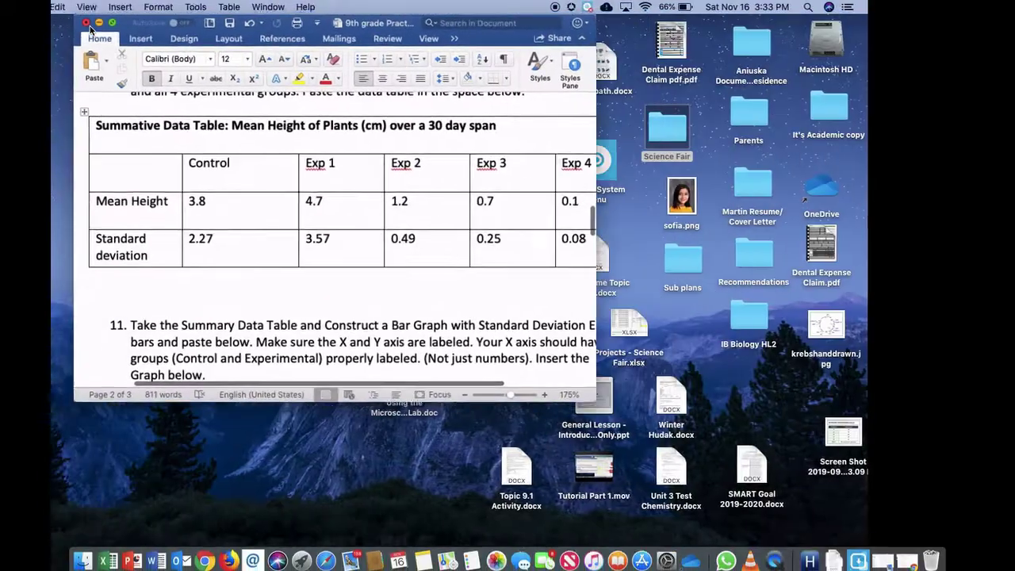
pyautogui.hotkey('ctrl', 'Right')
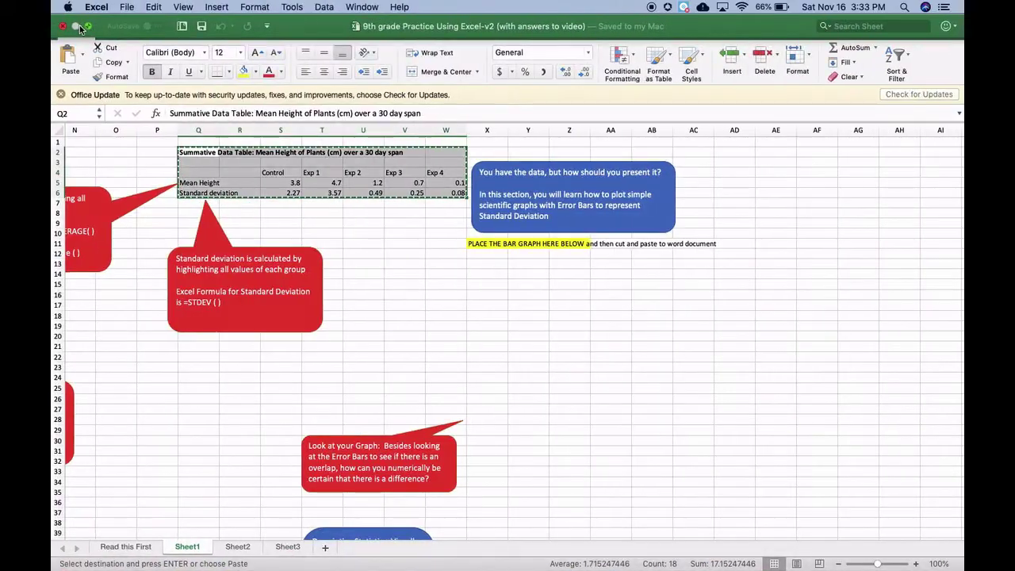
pyautogui.click(89, 27)
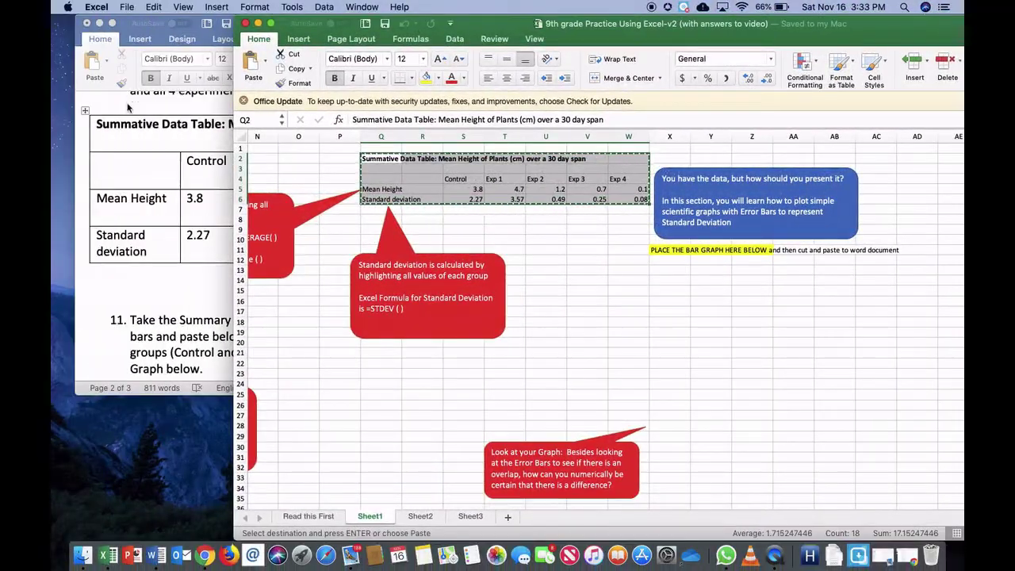
pyautogui.click(106, 83)
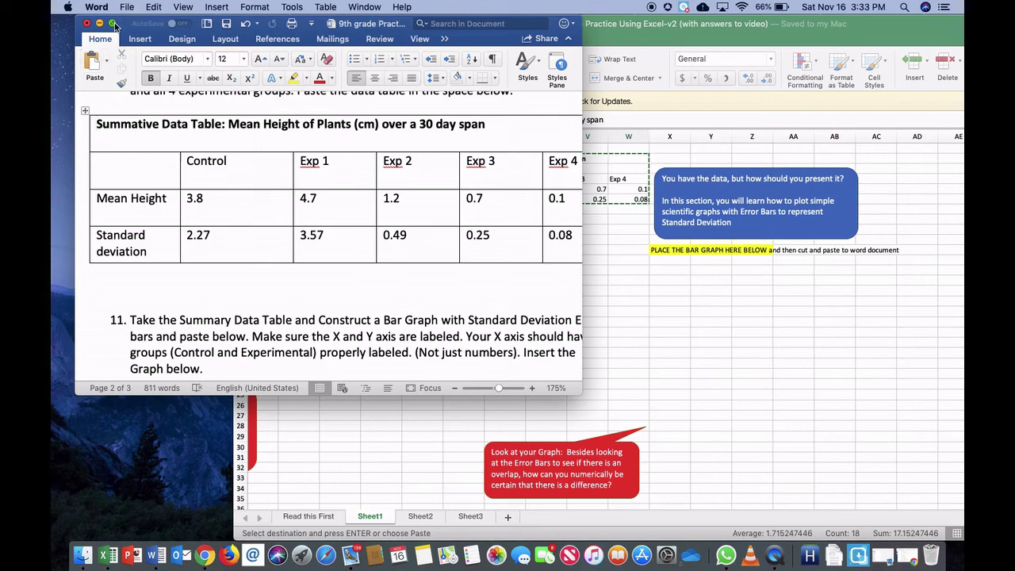
pyautogui.click(665, 398)
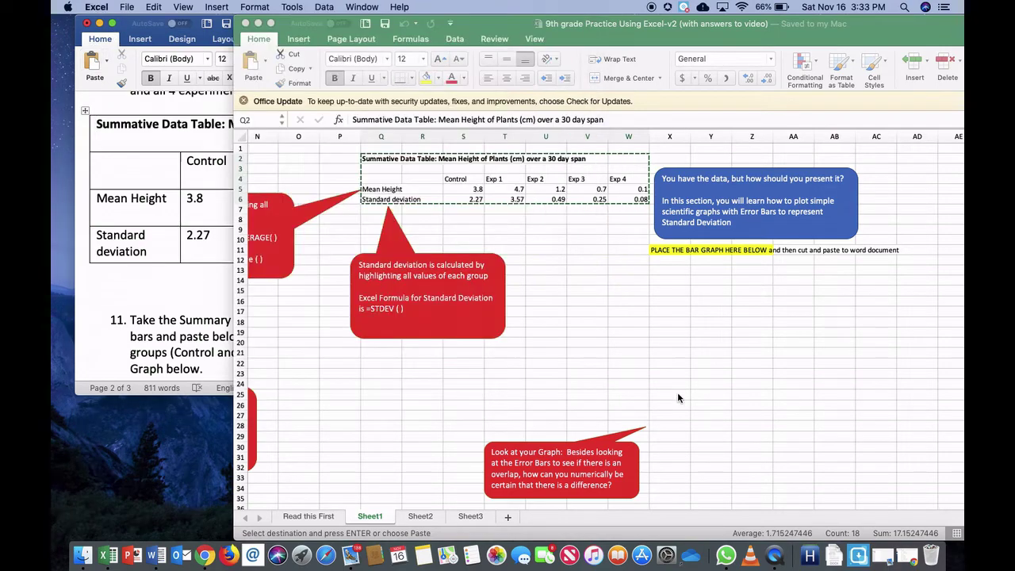
pyautogui.click(270, 23)
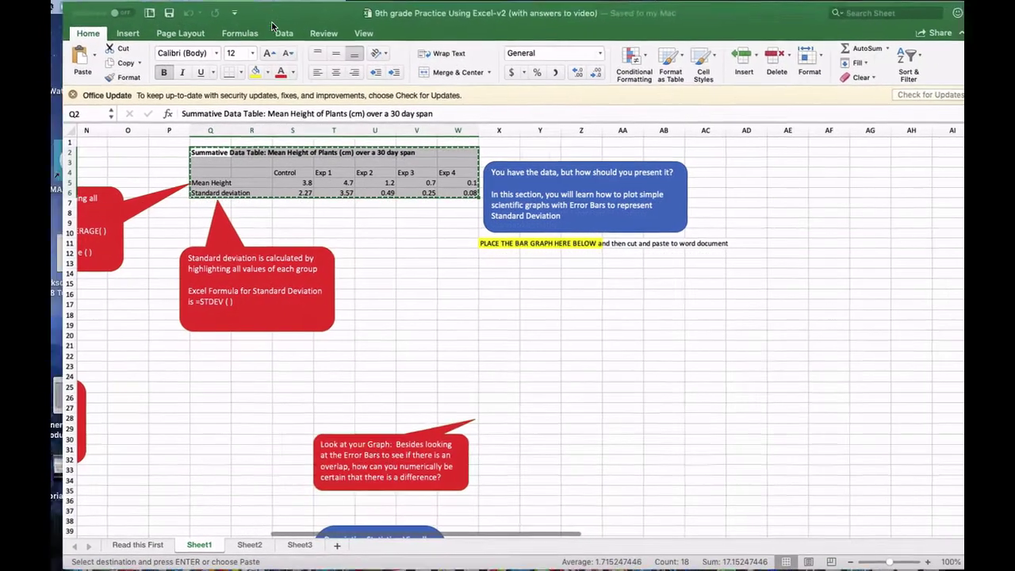
pyautogui.click(394, 279)
pyautogui.doubleClick(394, 280)
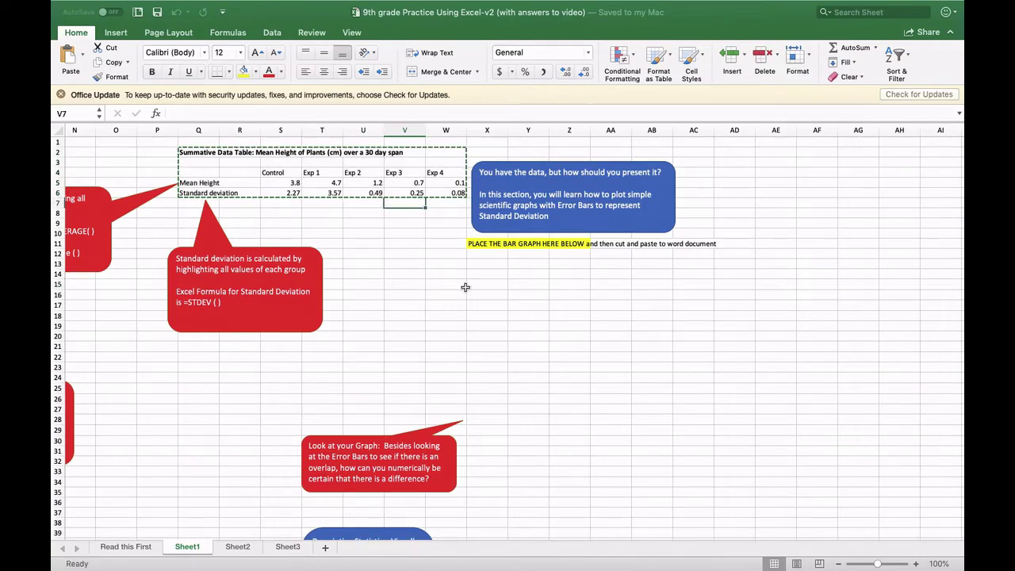
pyautogui.doubleClick(290, 211)
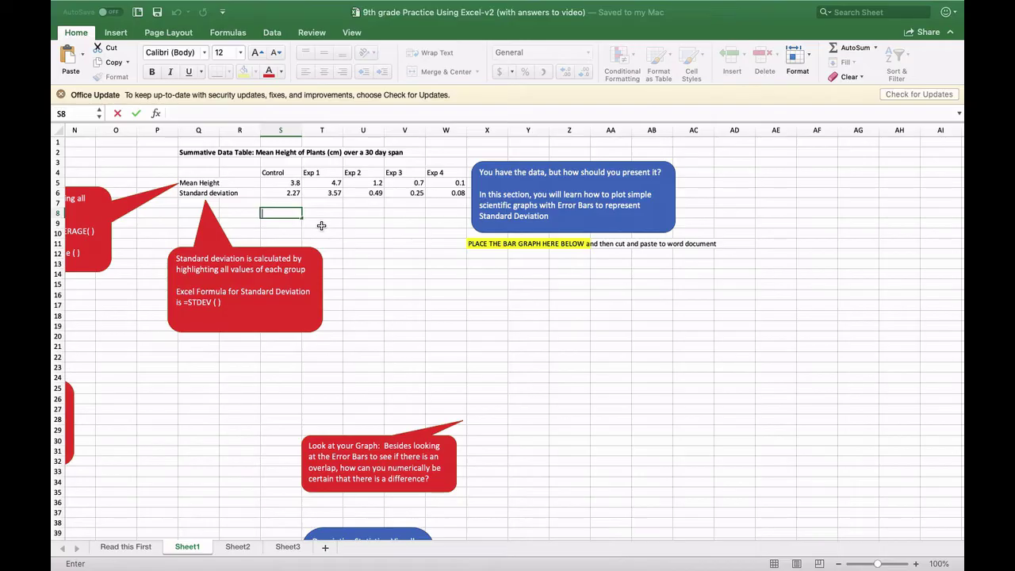
pyautogui.click(276, 172)
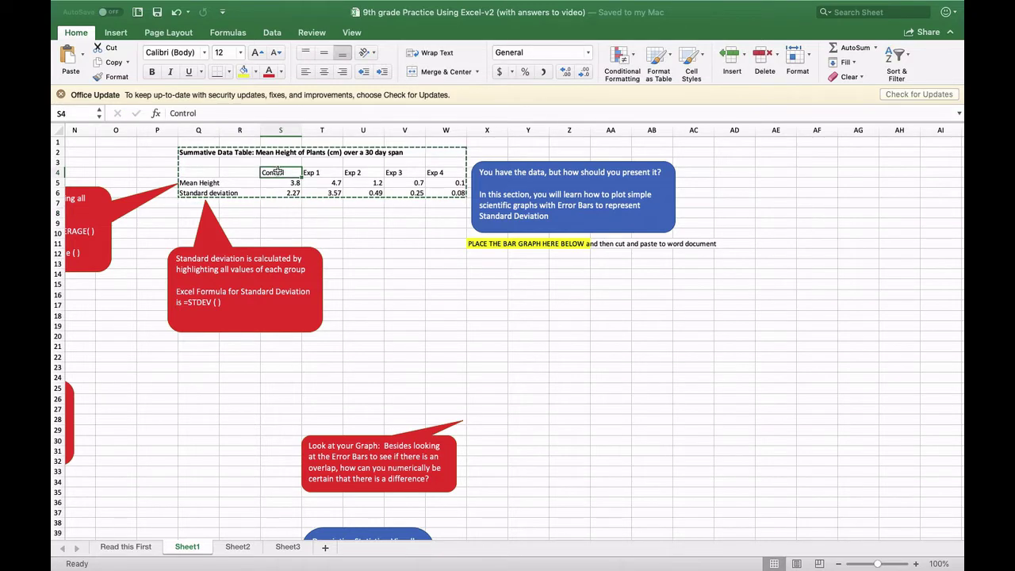
pyautogui.moveTo(276, 170); pyautogui.dragTo(278, 190)
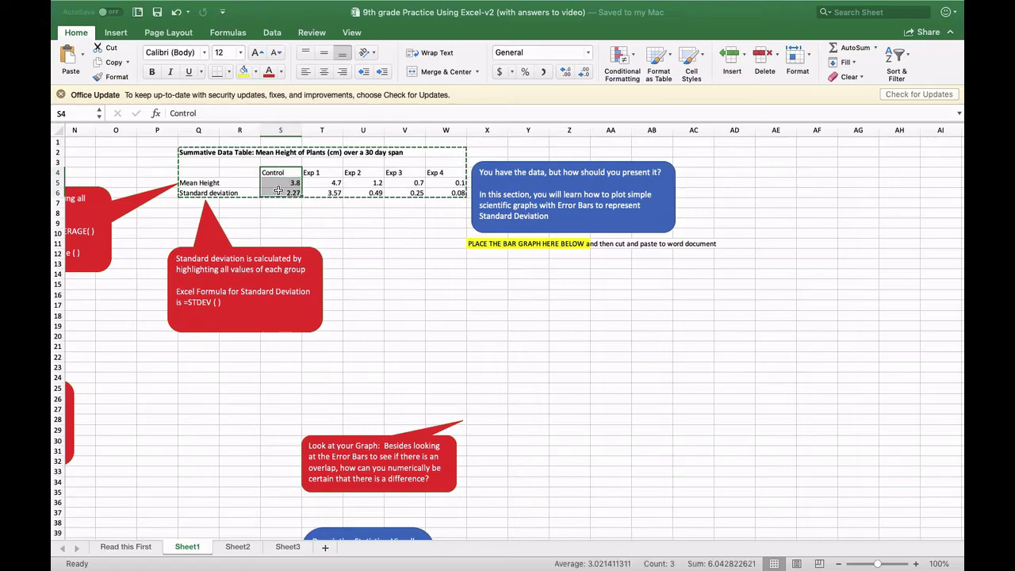
pyautogui.keyDown('shift'); pyautogui.click(449, 192); pyautogui.keyUp('shift')
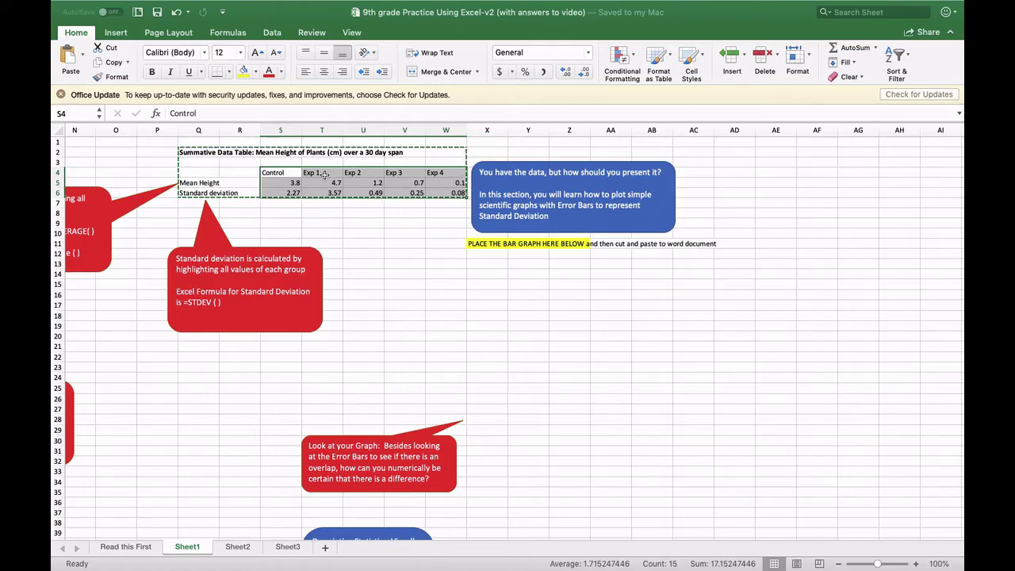
pyautogui.click(125, 34)
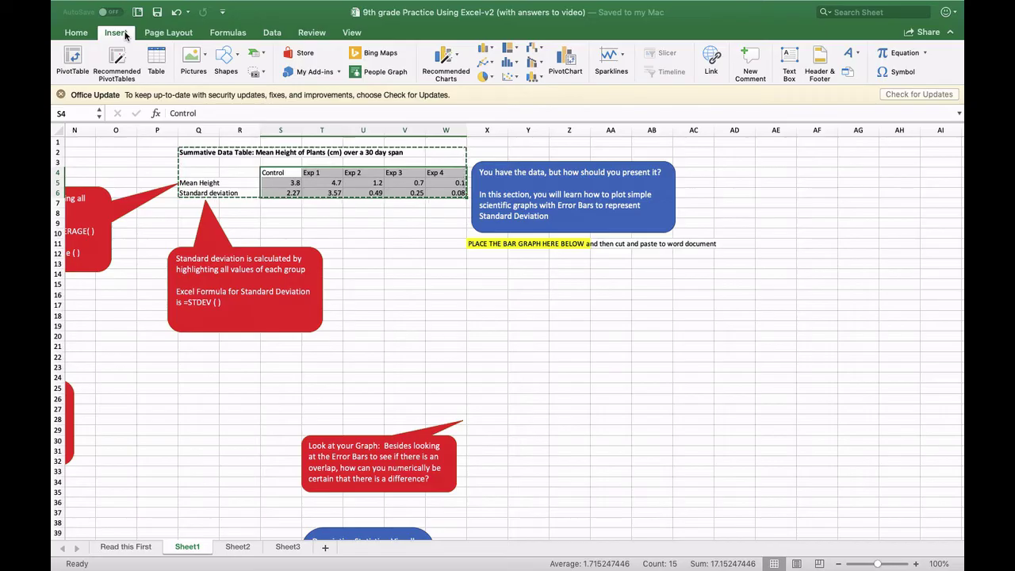
pyautogui.click(446, 57)
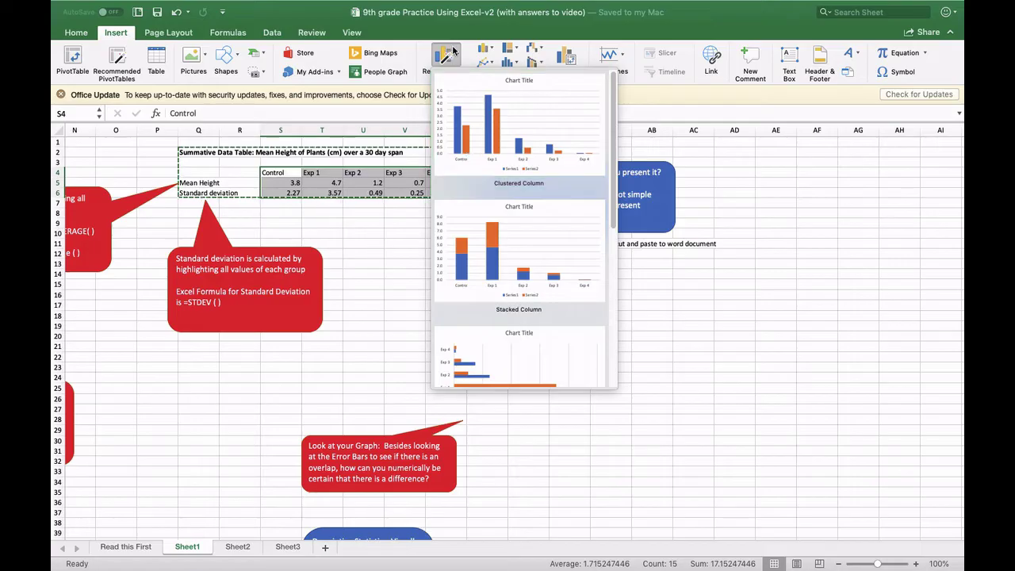
pyautogui.click(472, 35)
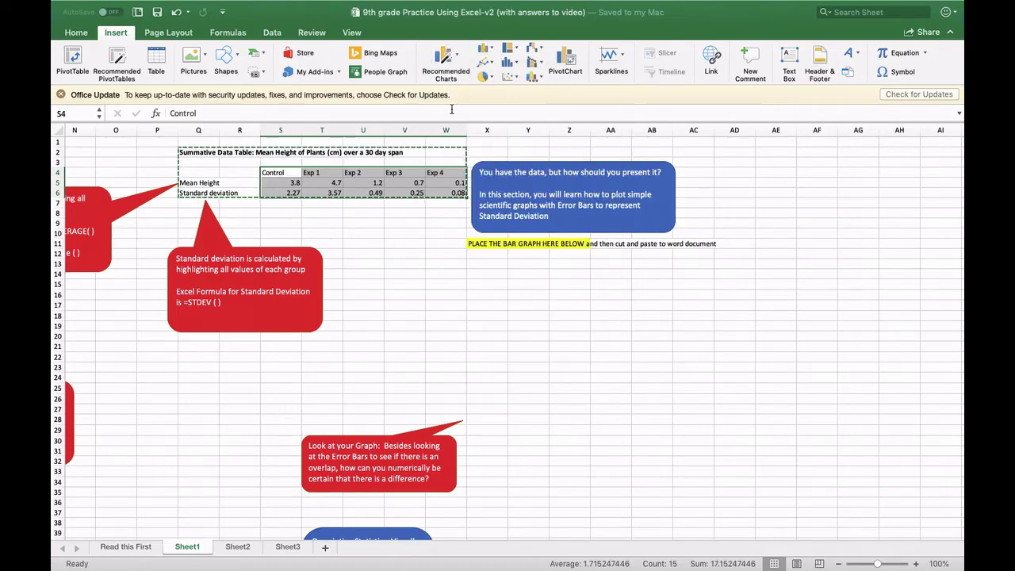
pyautogui.click(345, 223)
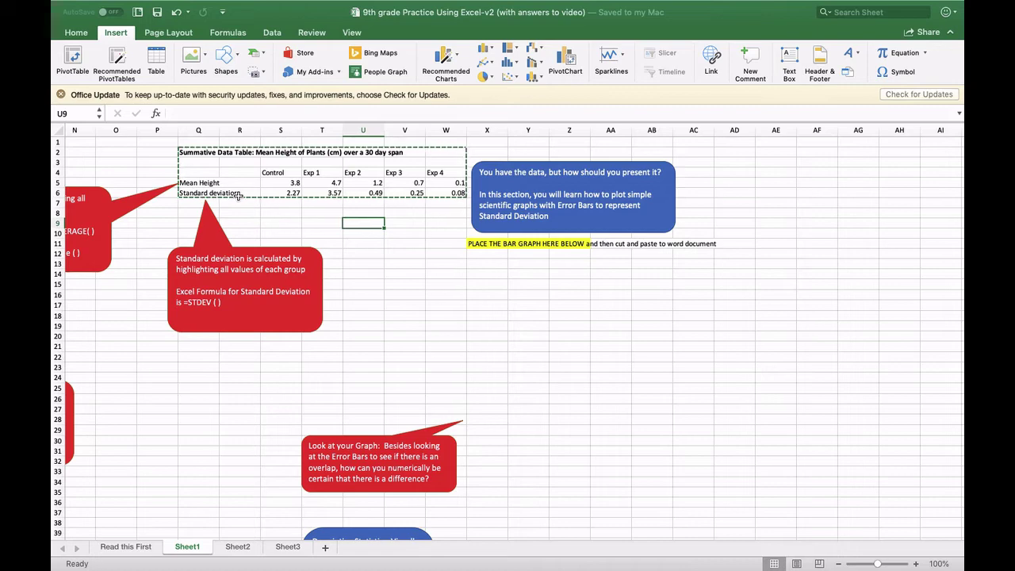
# - Insert a 2-D clustered column chart from Q4:W5, and place it enlarged below the note marking the bar graph's location
pyautogui.click(202, 171)
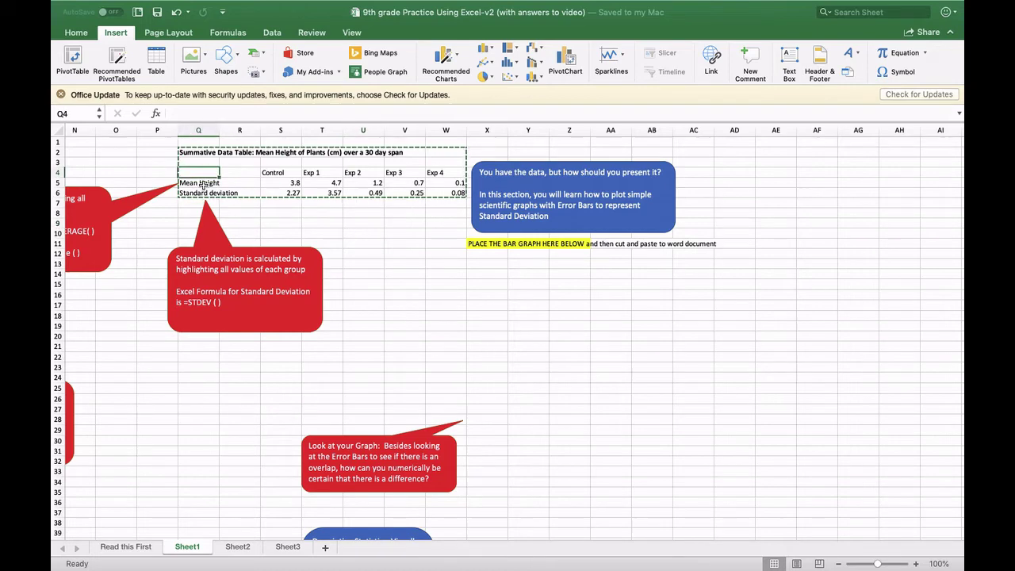
pyautogui.moveTo(284, 183); pyautogui.dragTo(445, 180)
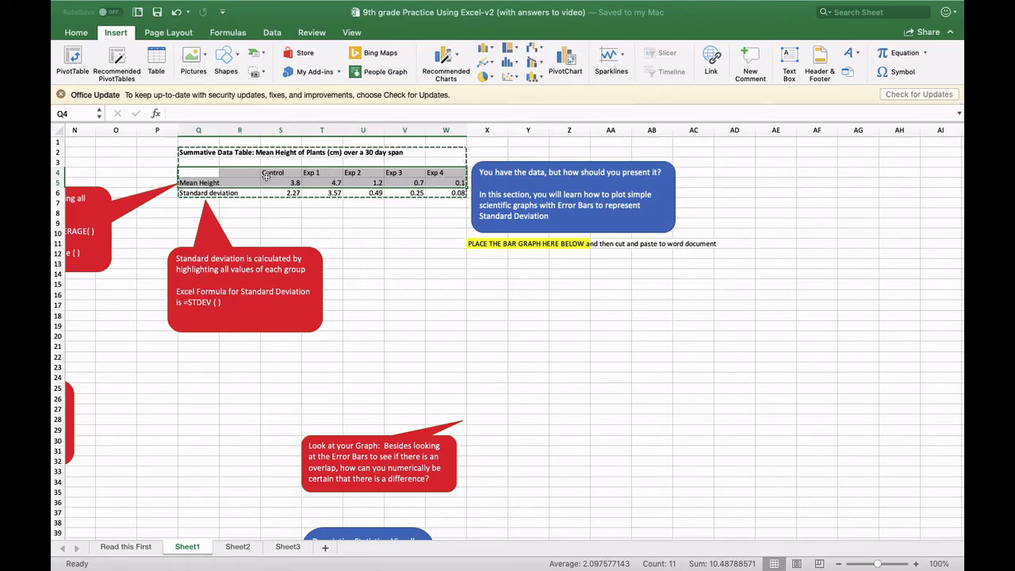
pyautogui.click(490, 49)
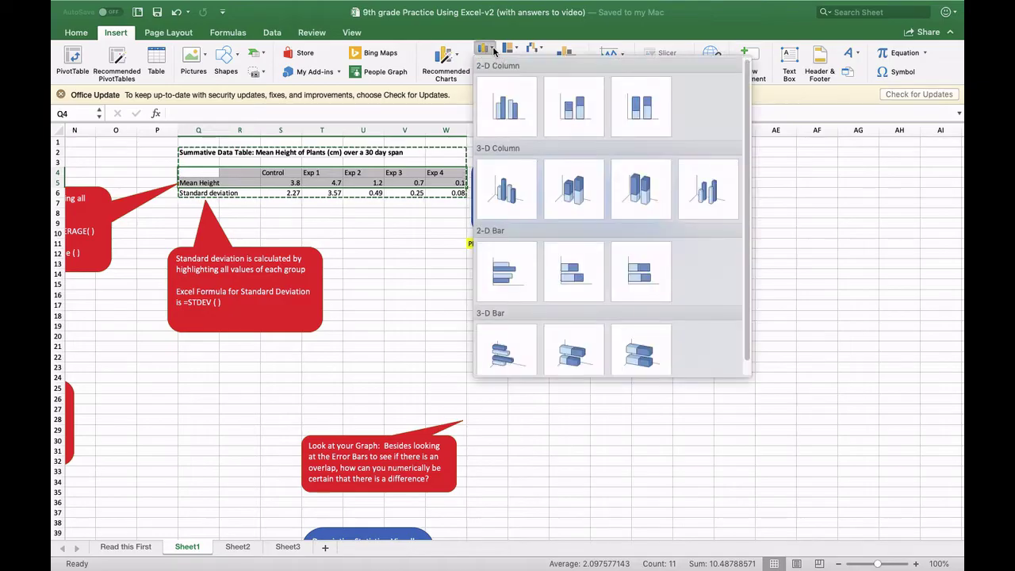
pyautogui.click(510, 111)
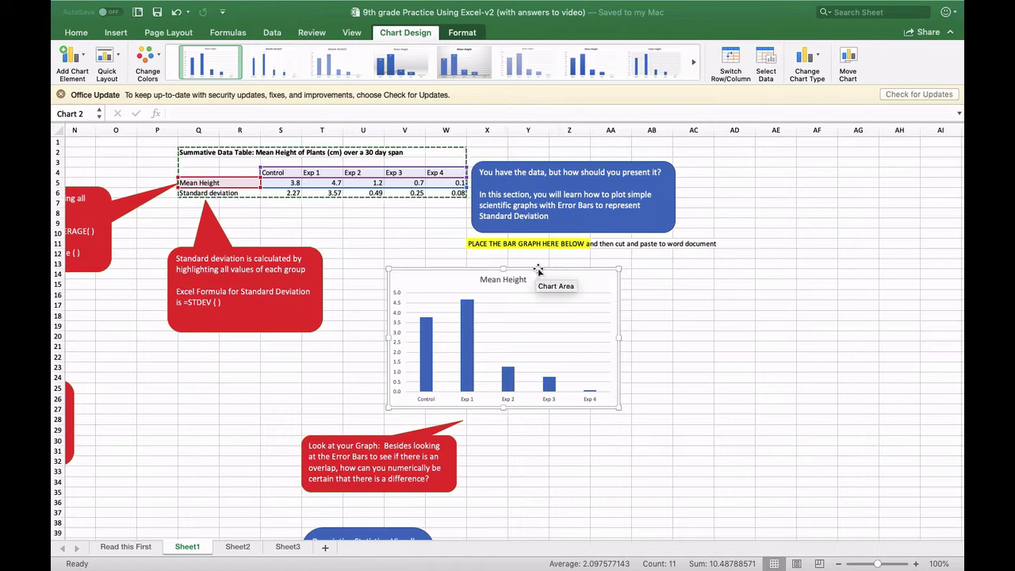
pyautogui.moveTo(538, 270); pyautogui.dragTo(669, 262)
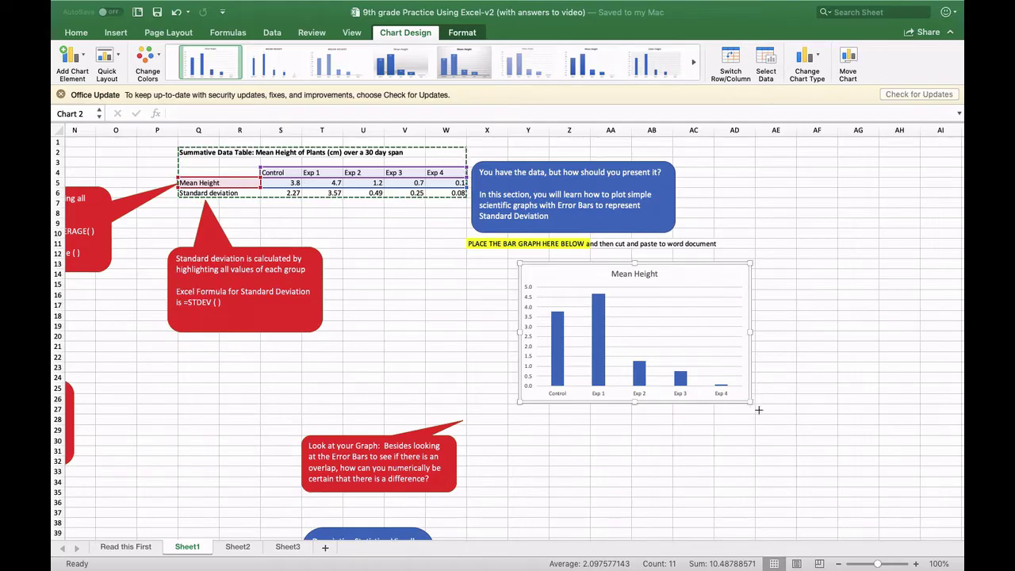
pyautogui.moveTo(750, 402); pyautogui.dragTo(816, 450)
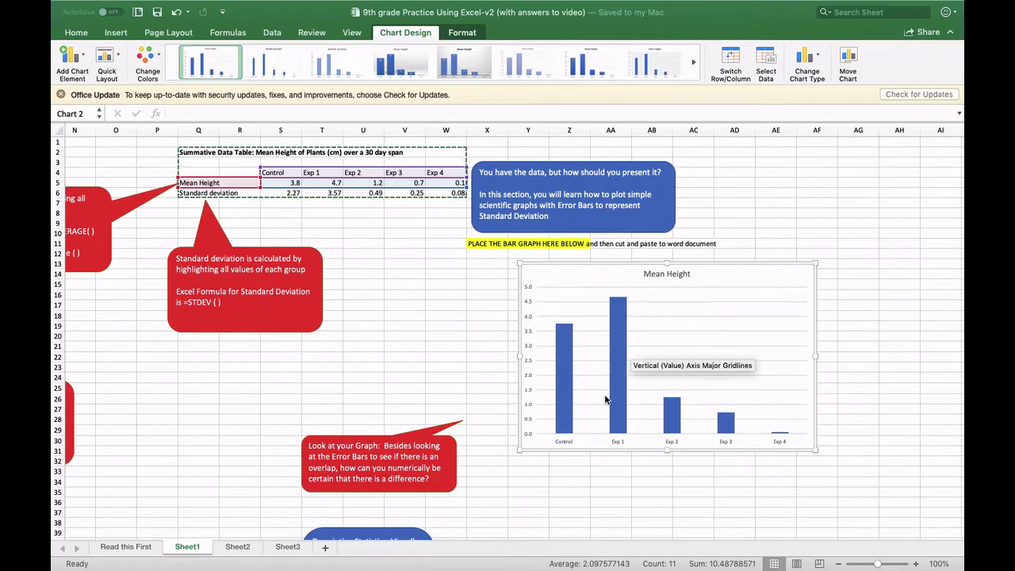
# - Change the chart title to "Mean Height of Plants (cm) over a 30 day span"
pyautogui.click(564, 444)
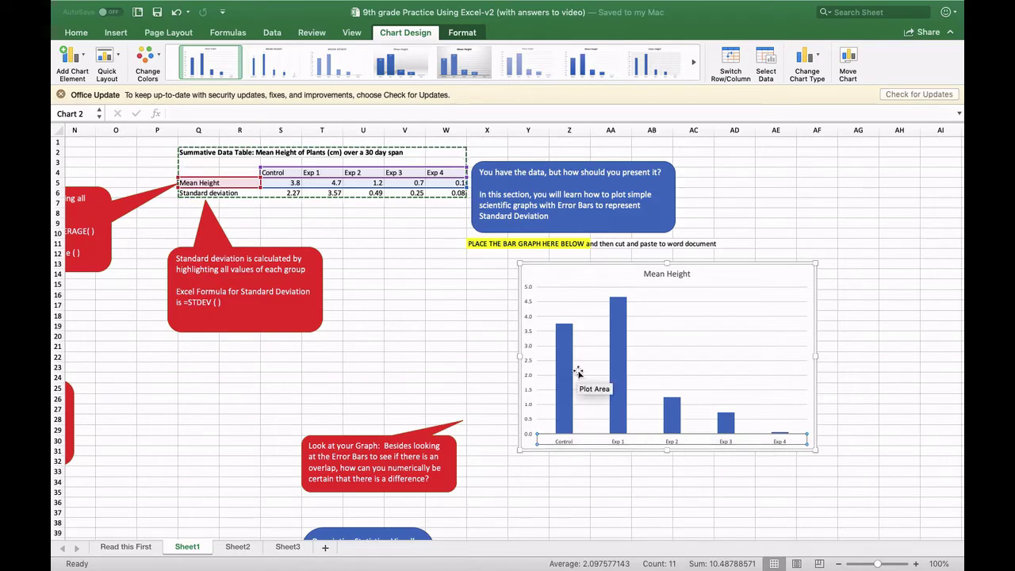
pyautogui.click(661, 274)
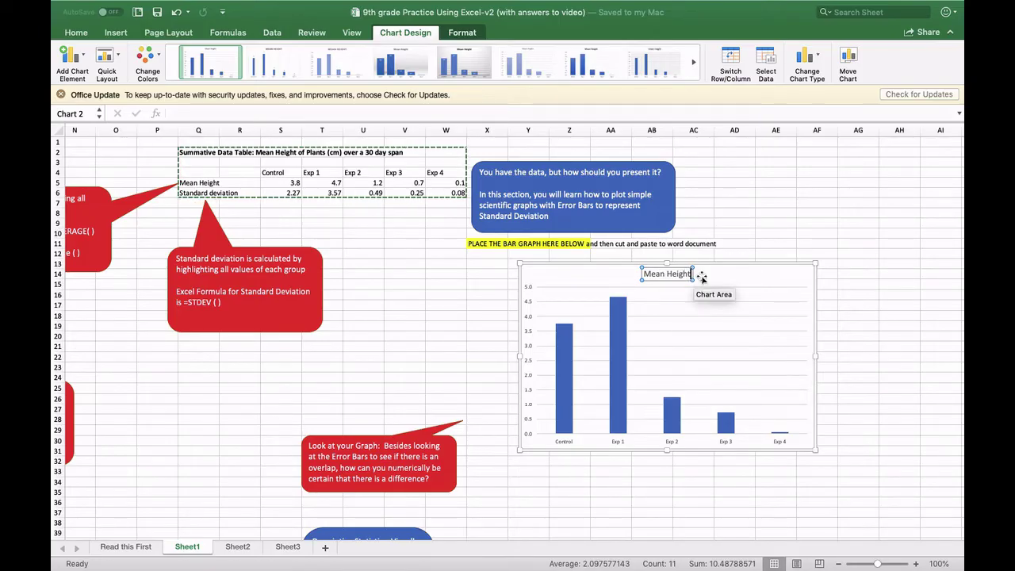
pyautogui.write('of Pla')
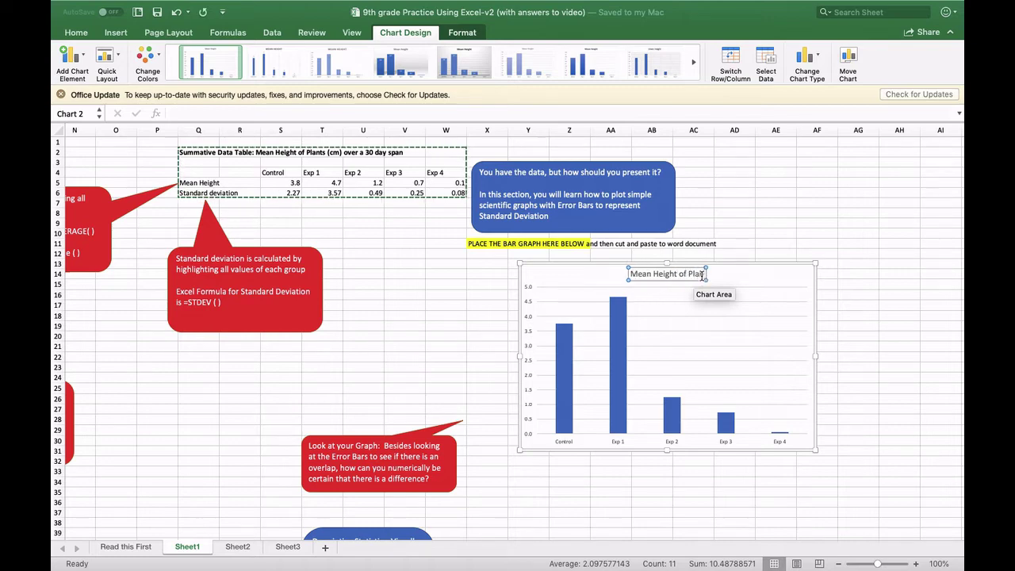
pyautogui.write('ns')
pyautogui.press('BackSpace')
pyautogui.write('ts (')
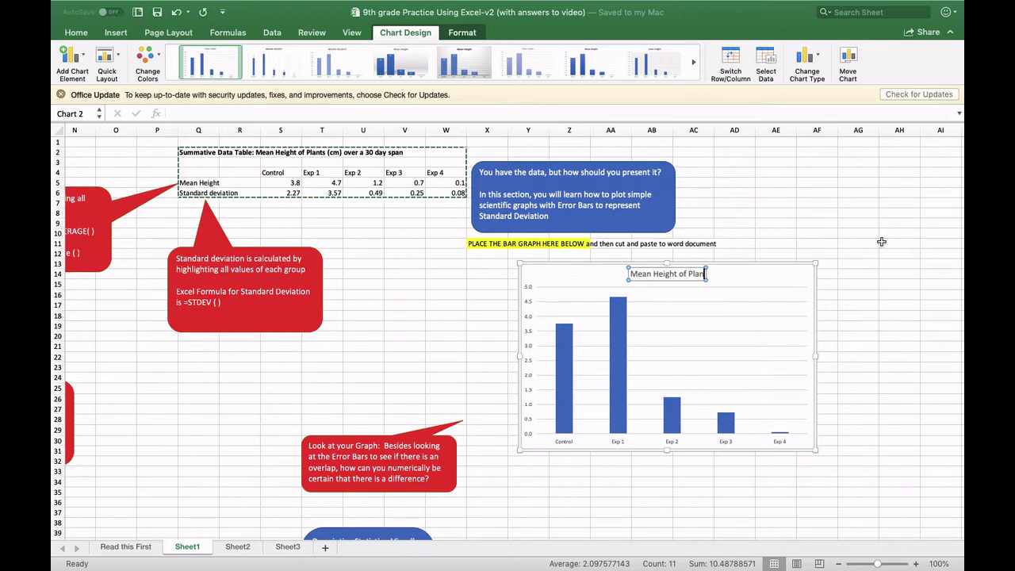
pyautogui.write('cm')
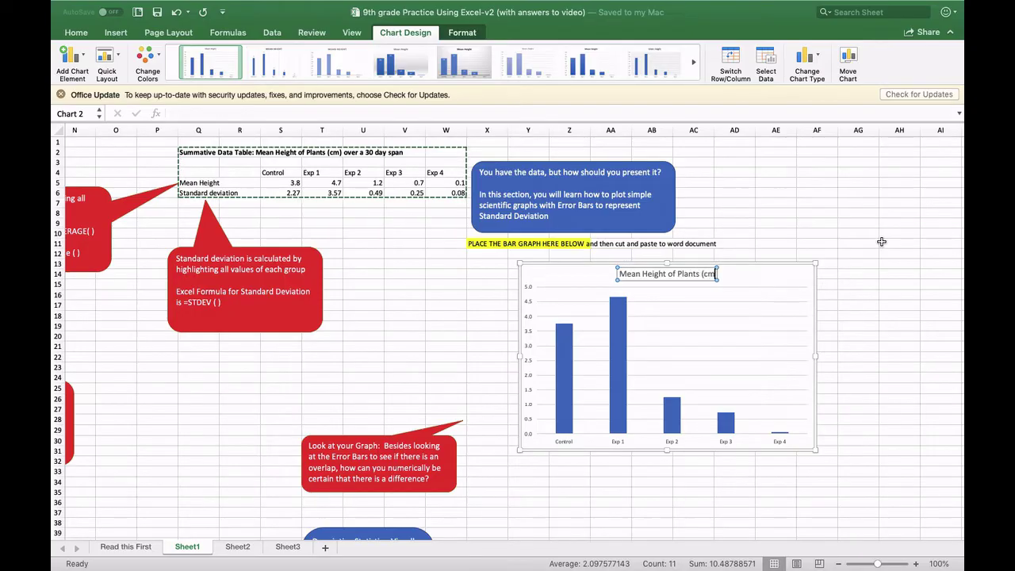
pyautogui.write(') over a')
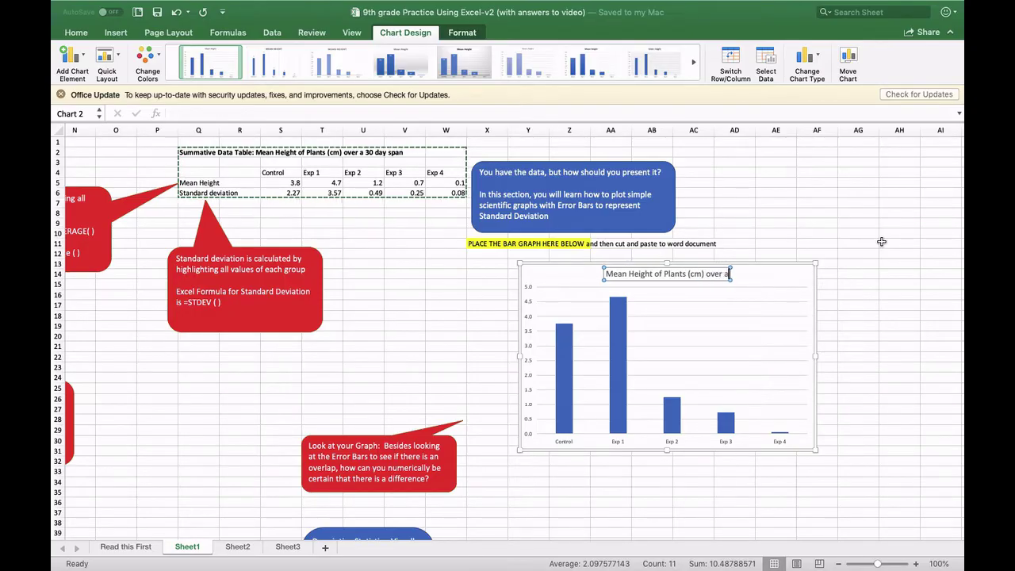
pyautogui.write(' 30 d')
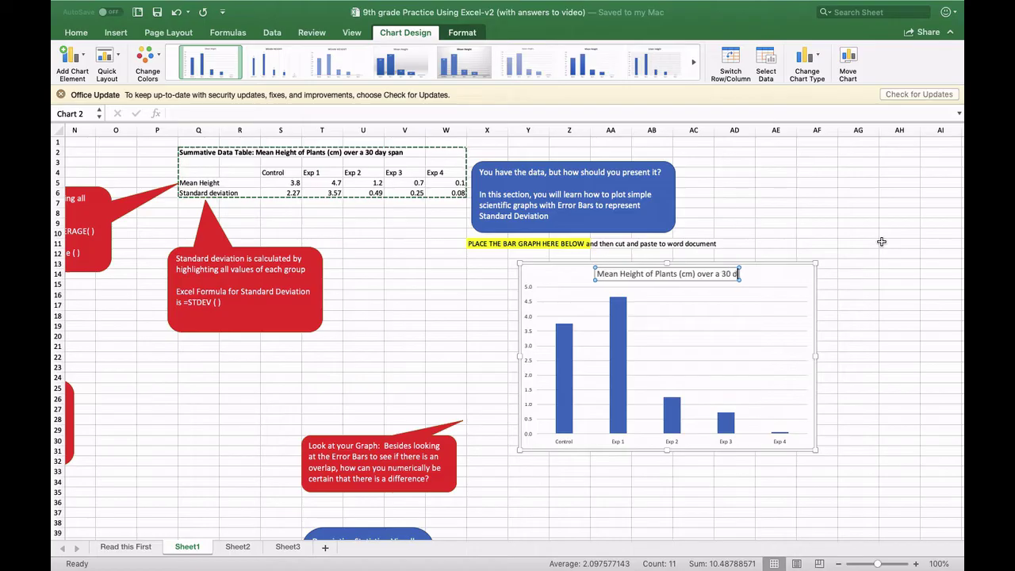
pyautogui.write('ay span')
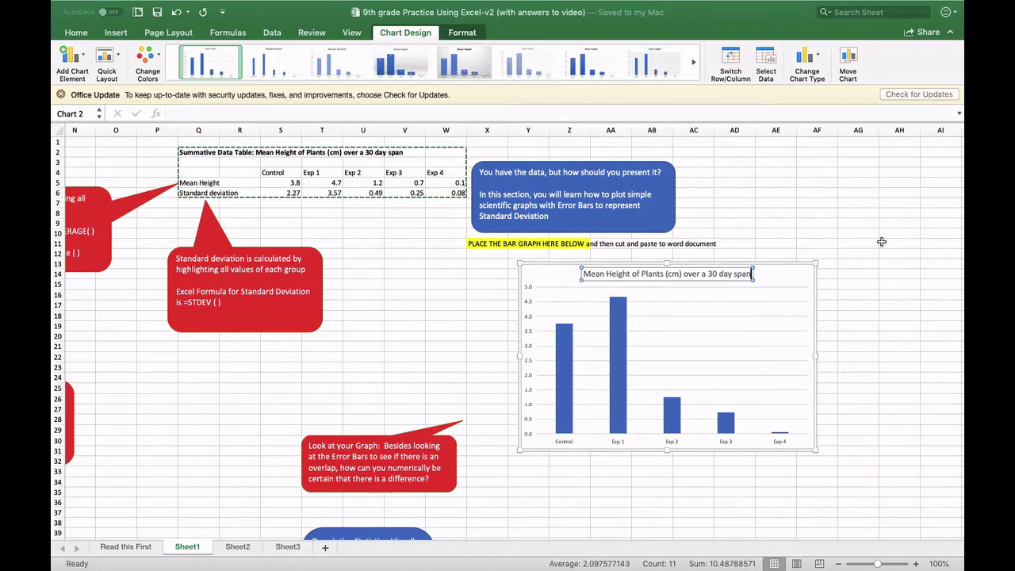
pyautogui.click(745, 321)
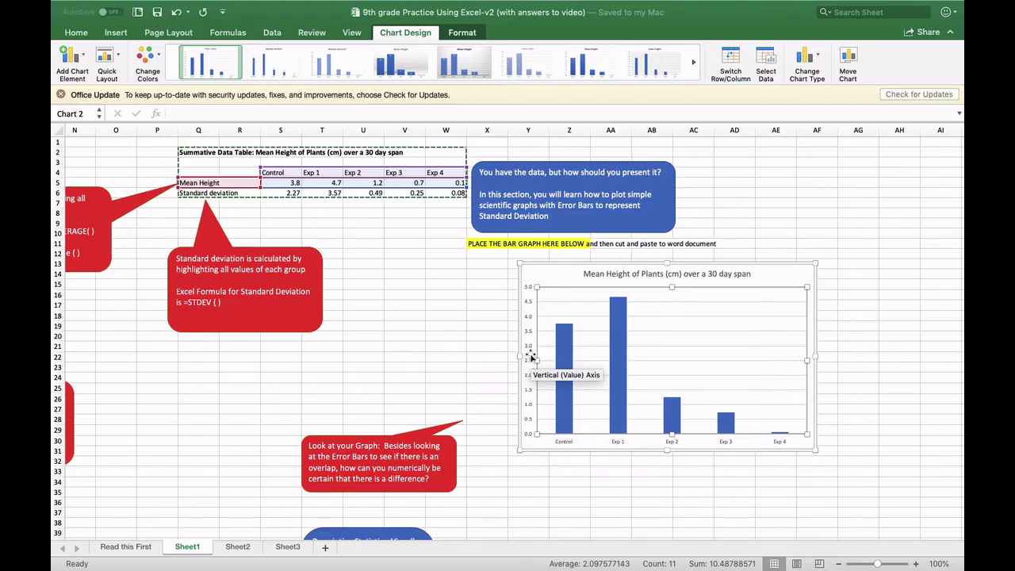
# - Add a primary vertical axis title to the bar graph reading "Mean Height (cm)"
pyautogui.click(520, 266)
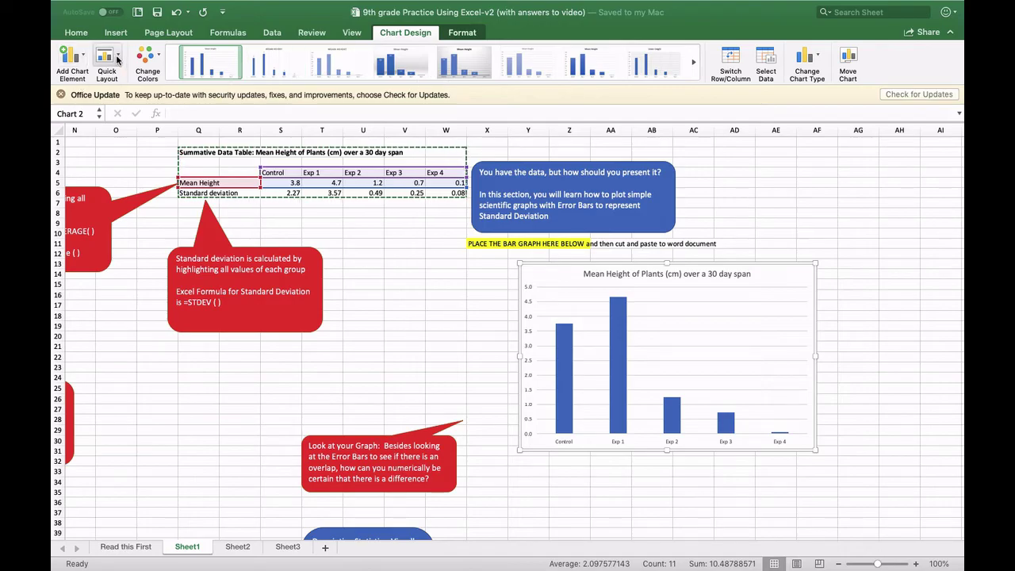
pyautogui.click(85, 59)
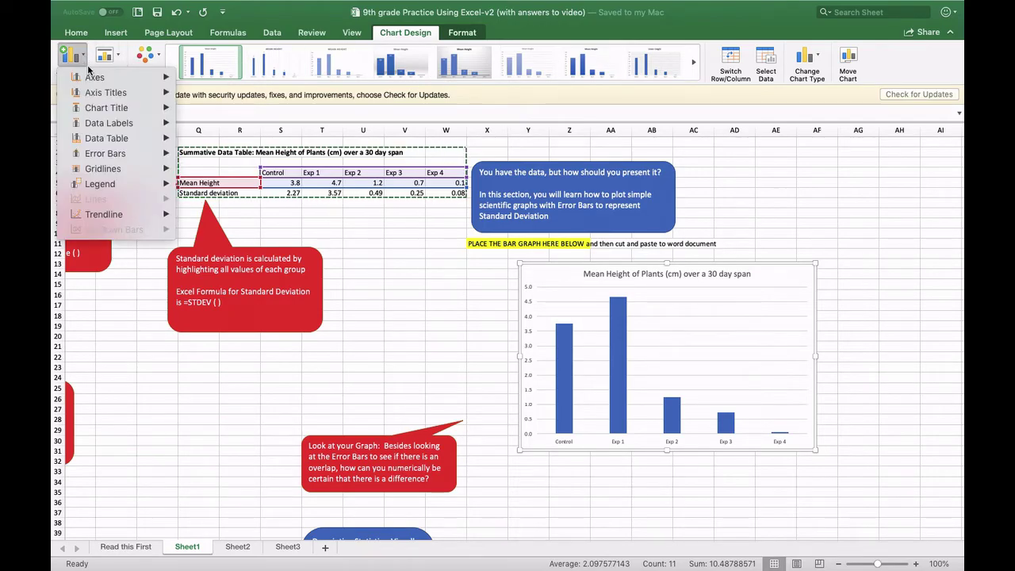
pyautogui.moveTo(85, 78)
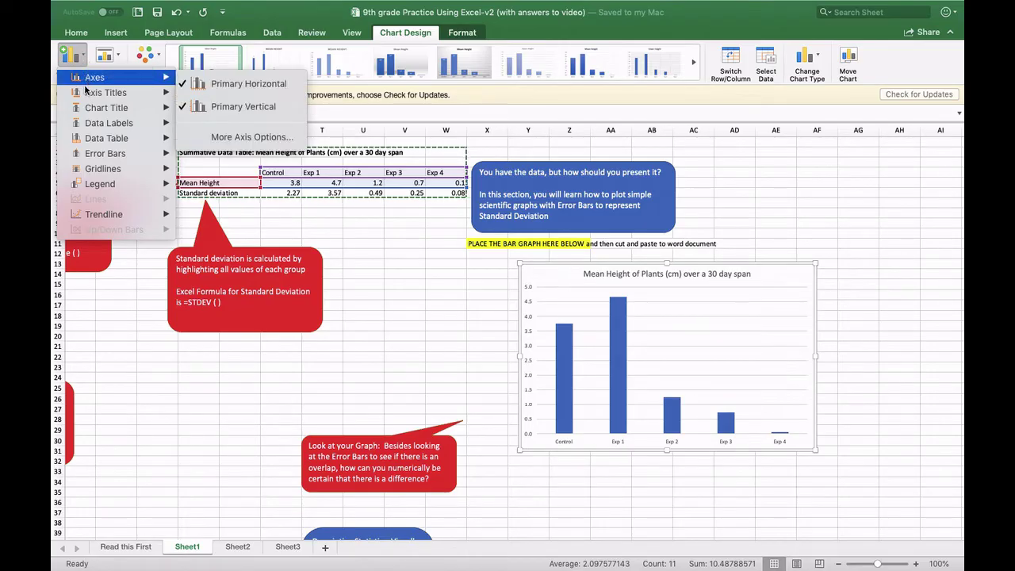
pyautogui.moveTo(88, 96)
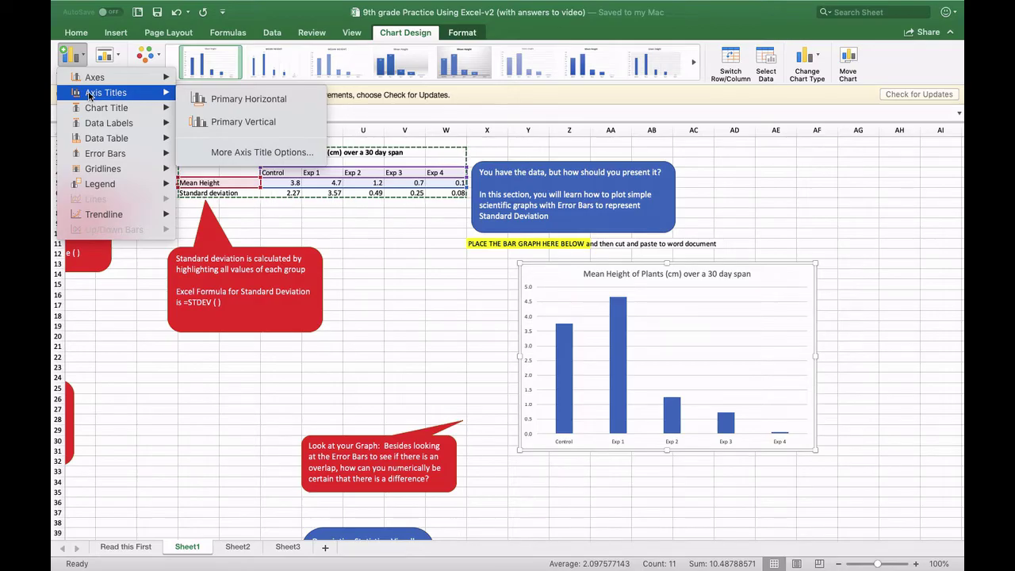
pyautogui.click(210, 120)
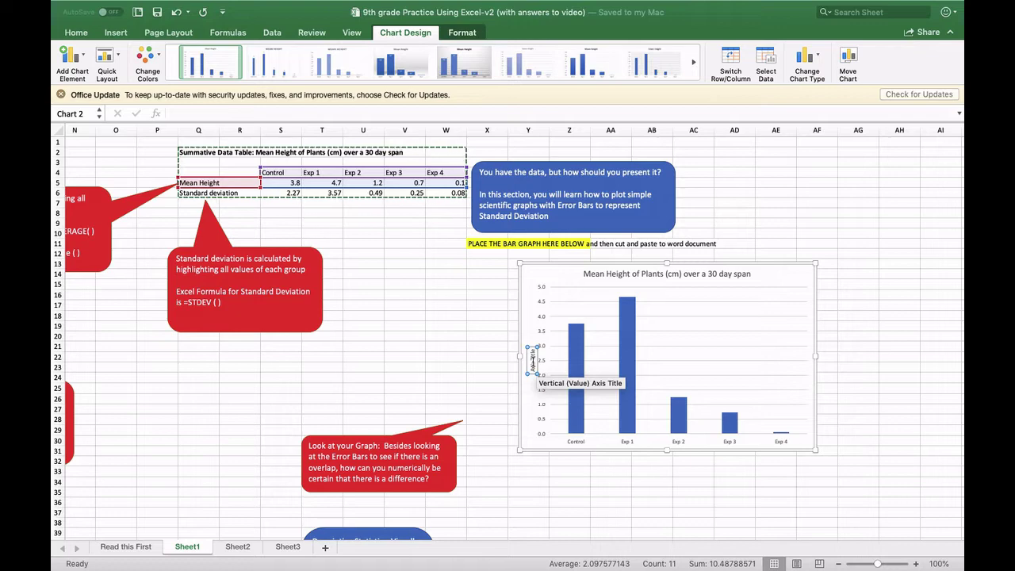
pyautogui.click(533, 361)
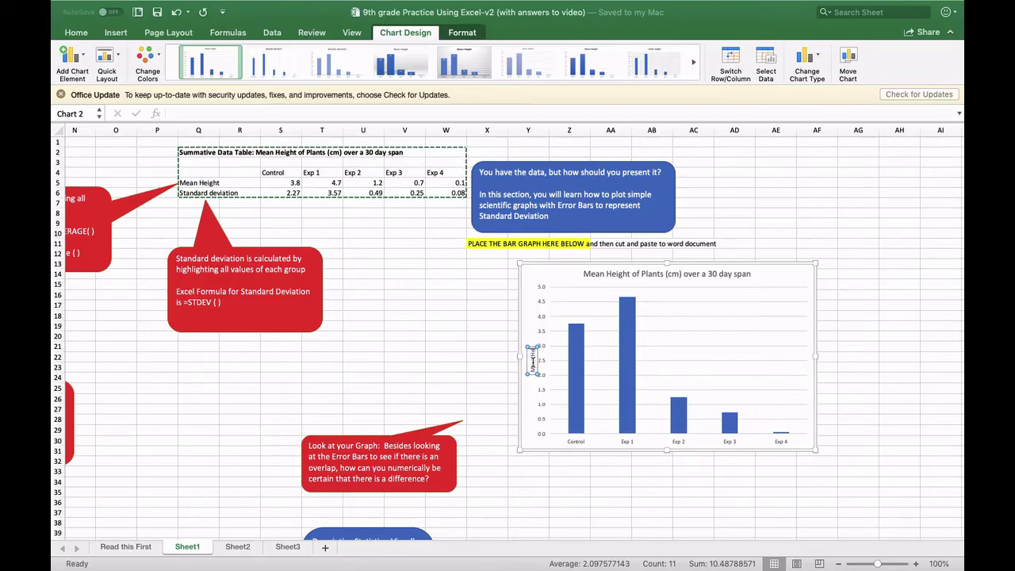
pyautogui.write('Mean Height (cm)')
pyautogui.click(477, 281)
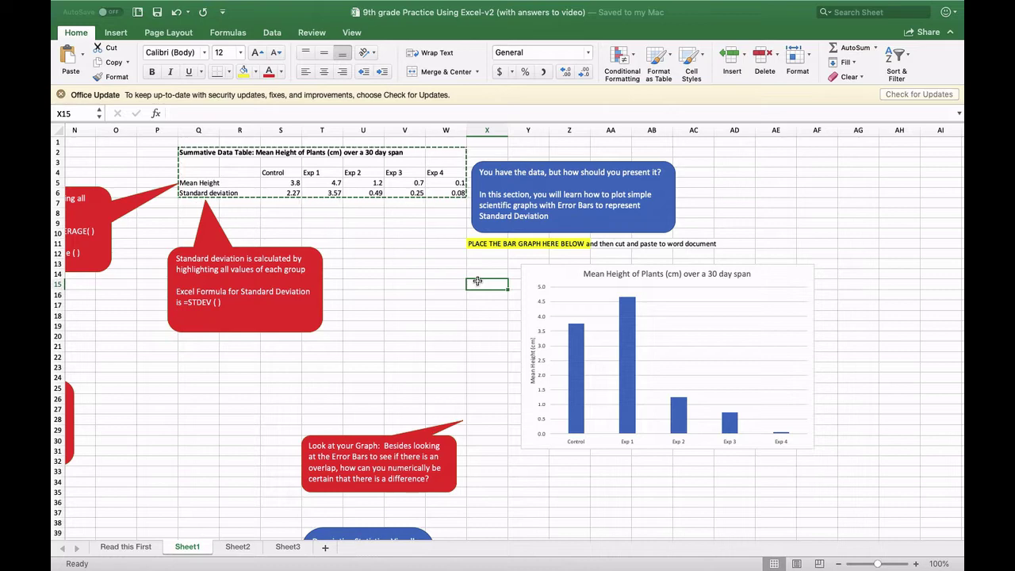
pyautogui.click(439, 252)
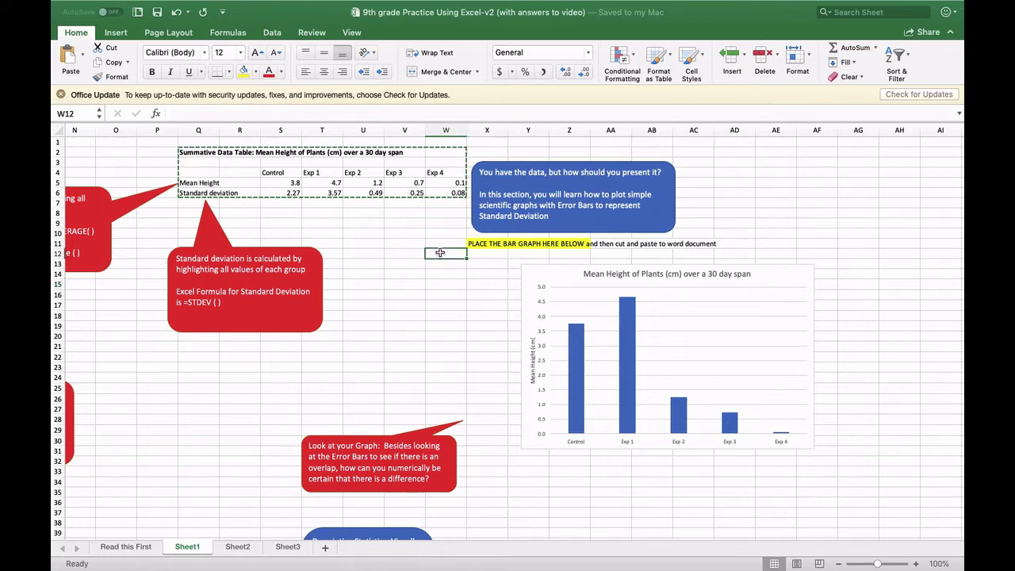
pyautogui.moveTo(581, 337)
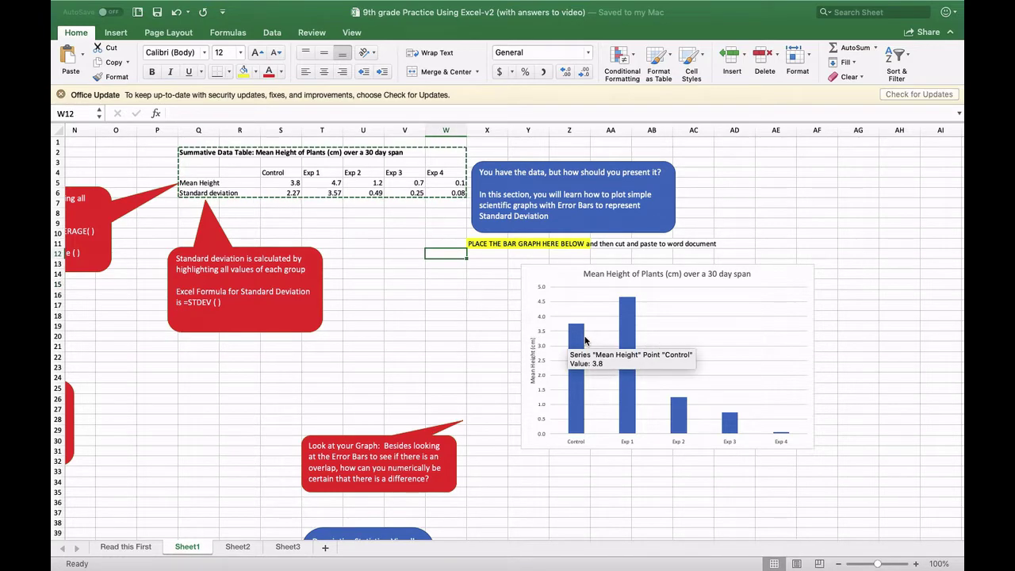
pyautogui.click(579, 333)
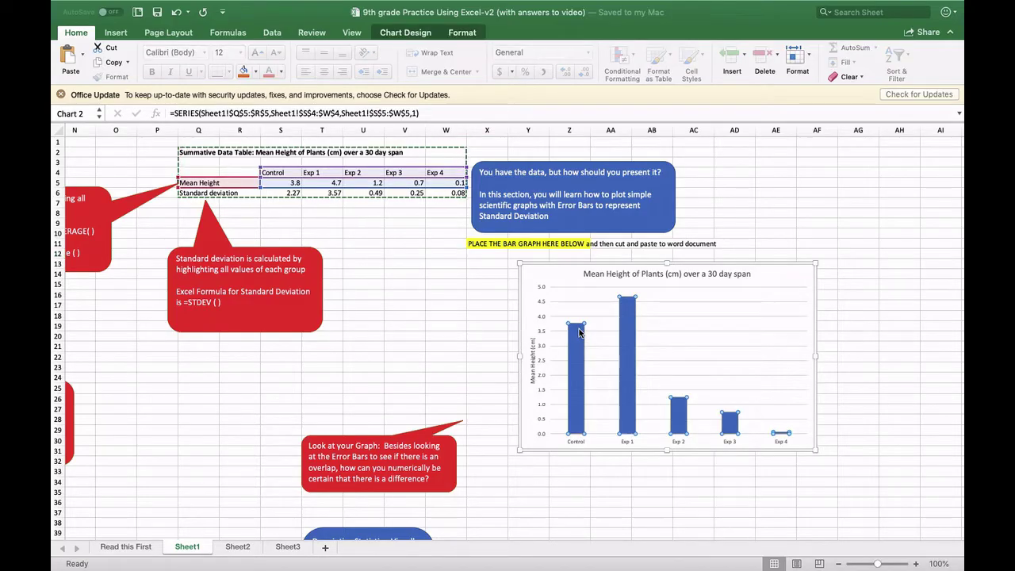
pyautogui.moveTo(575, 330)
pyautogui.click(463, 345)
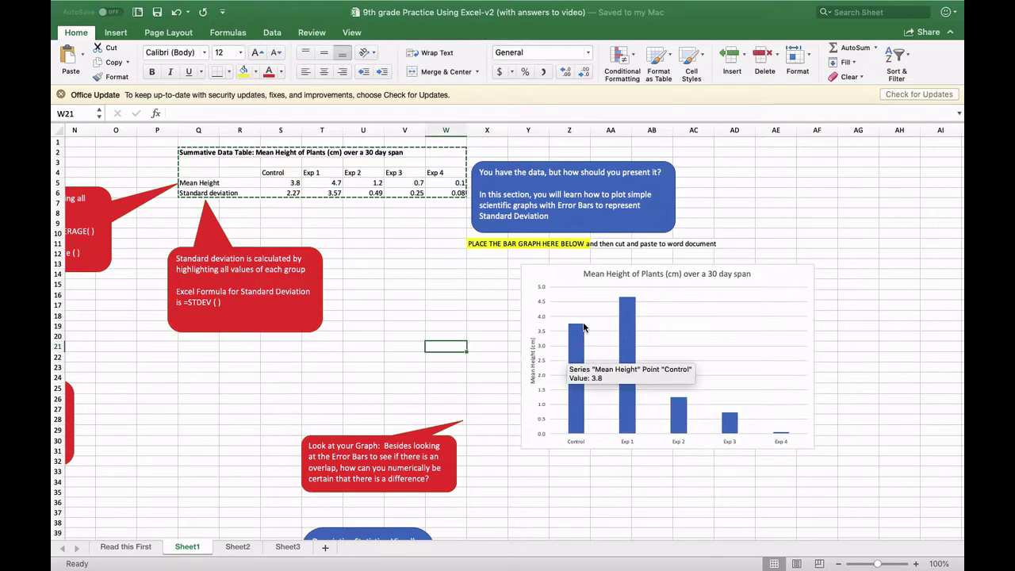
pyautogui.moveTo(631, 318)
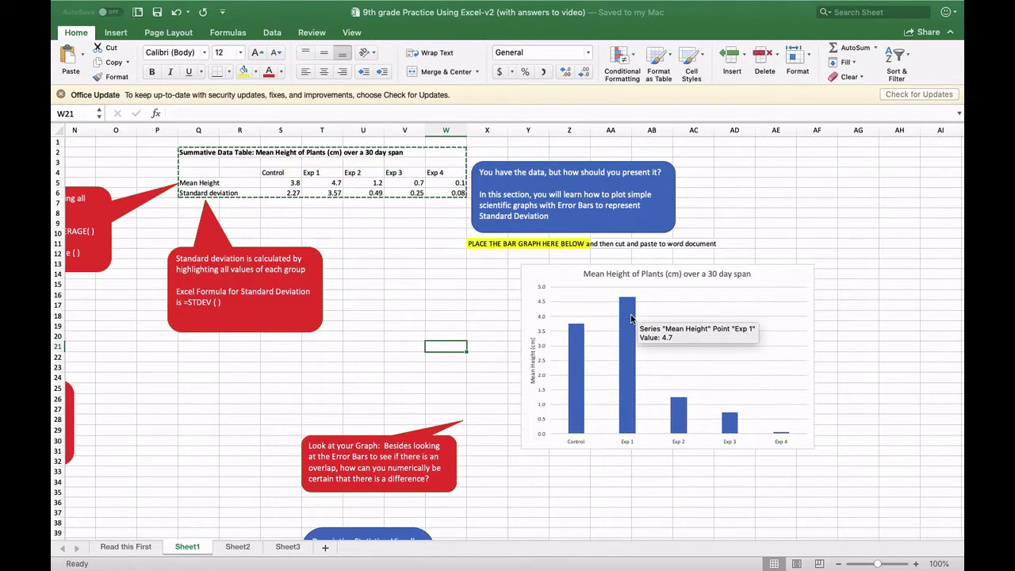
pyautogui.click(579, 336)
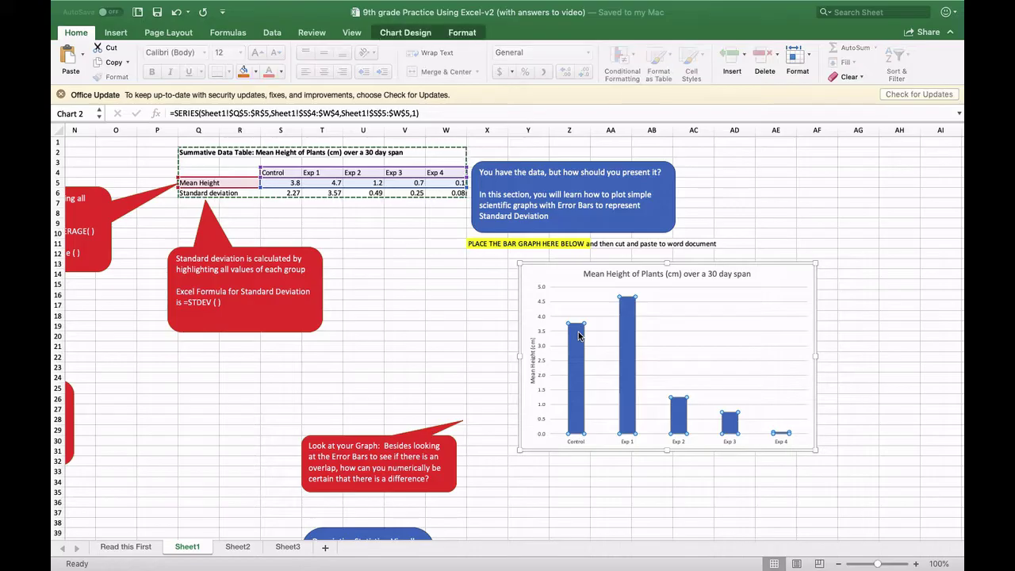
pyautogui.click(462, 344)
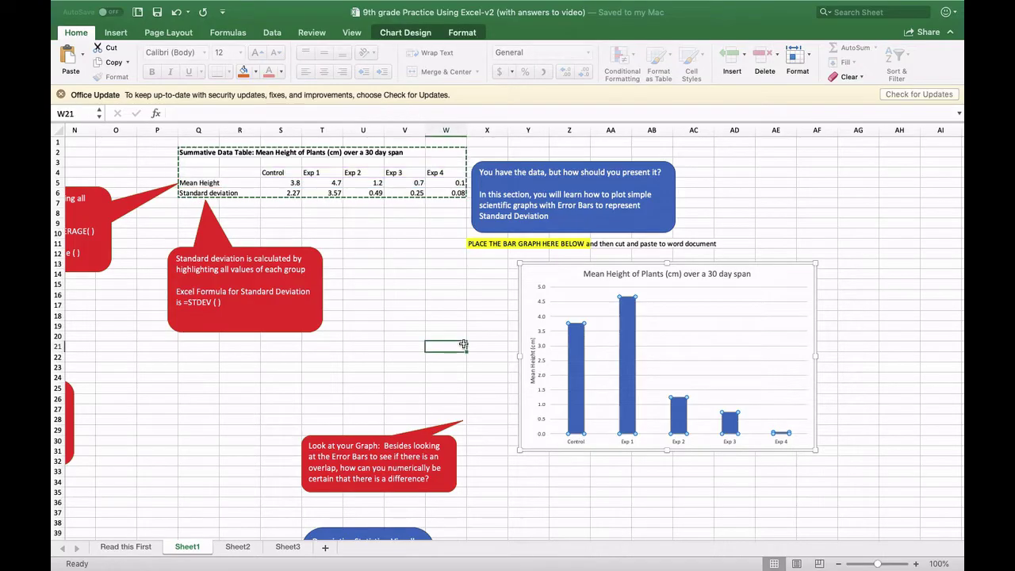
# - Add vertical error bars to the Mean Height columns and set their error amount to Custom
pyautogui.click(628, 330)
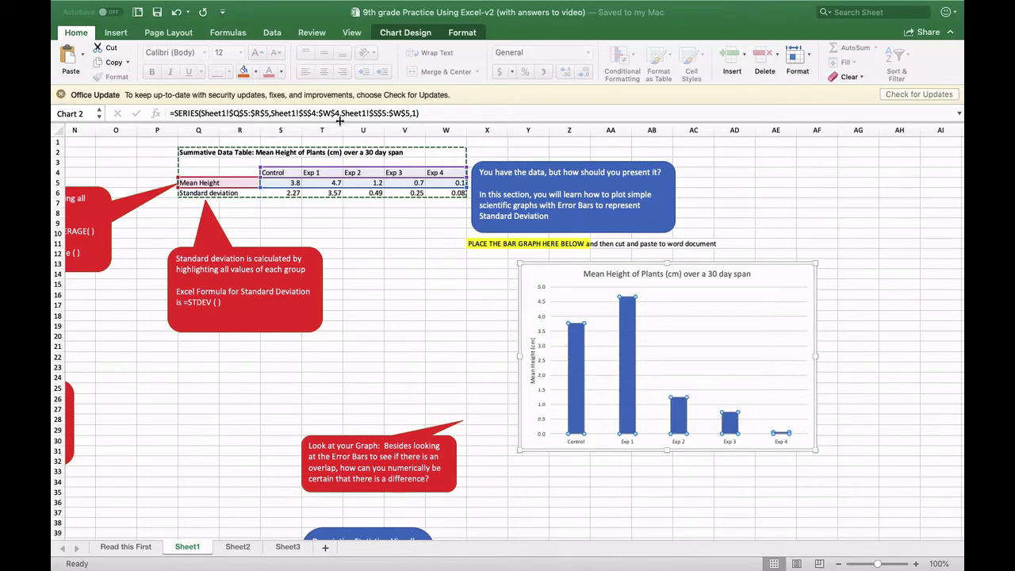
pyautogui.click(406, 33)
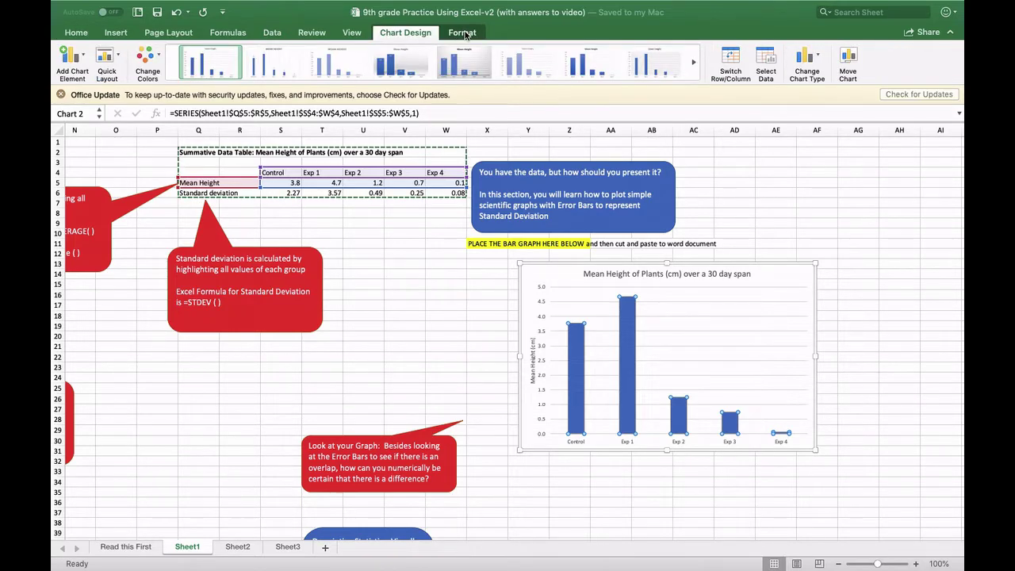
pyautogui.click(462, 33)
pyautogui.click(408, 33)
pyautogui.click(88, 58)
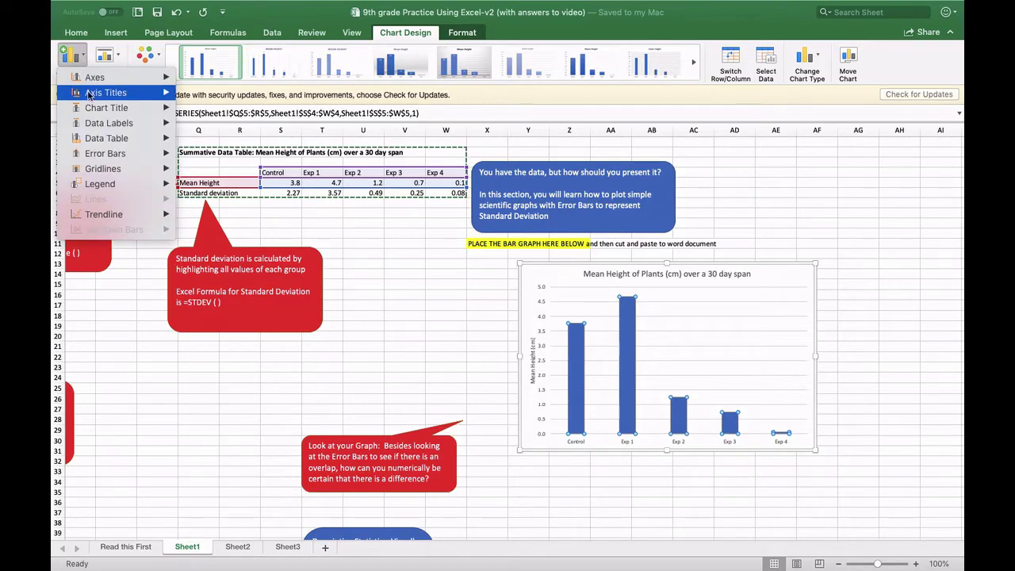
pyautogui.moveTo(101, 156)
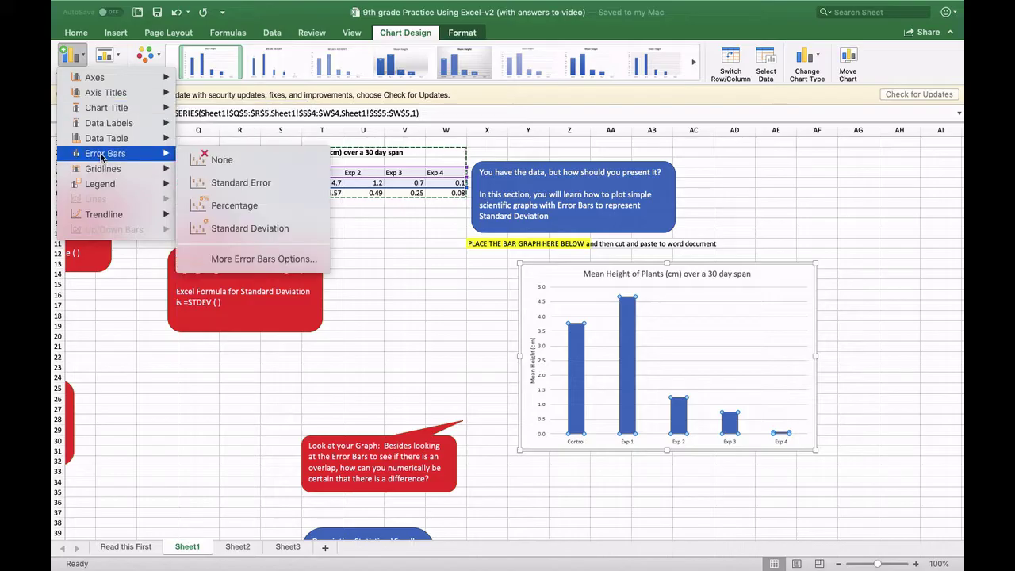
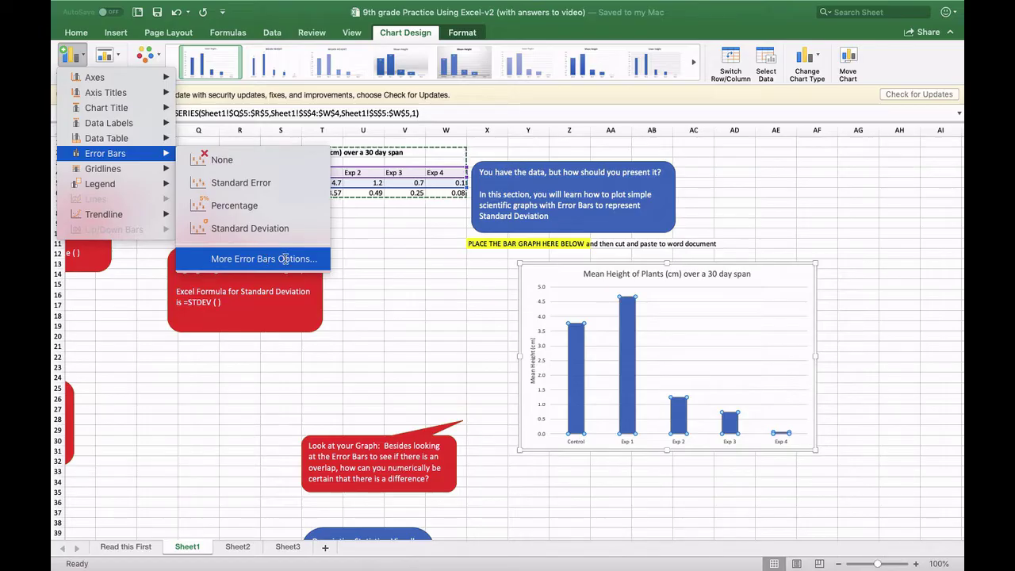
pyautogui.click(285, 259)
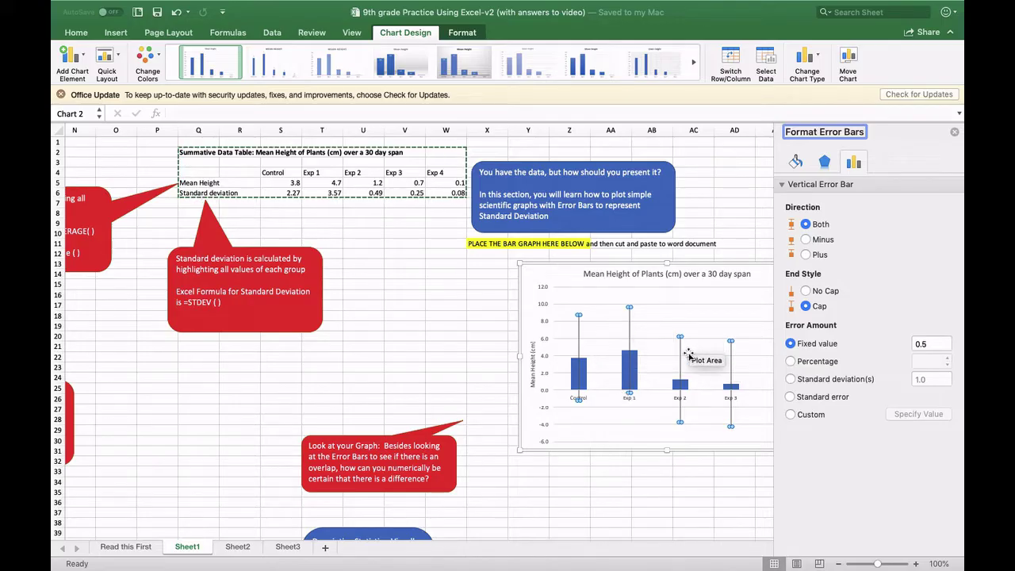
pyautogui.click(790, 415)
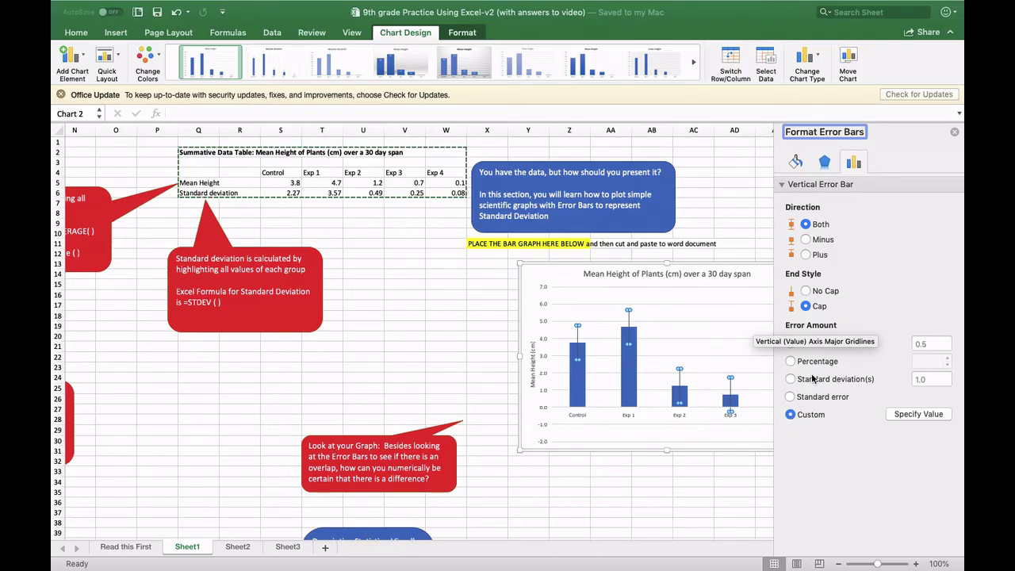
# - Specify the custom positive error values as 2.27,3.57,0.49,0.25,0.08, matching the table's standard deviations
pyautogui.click(906, 416)
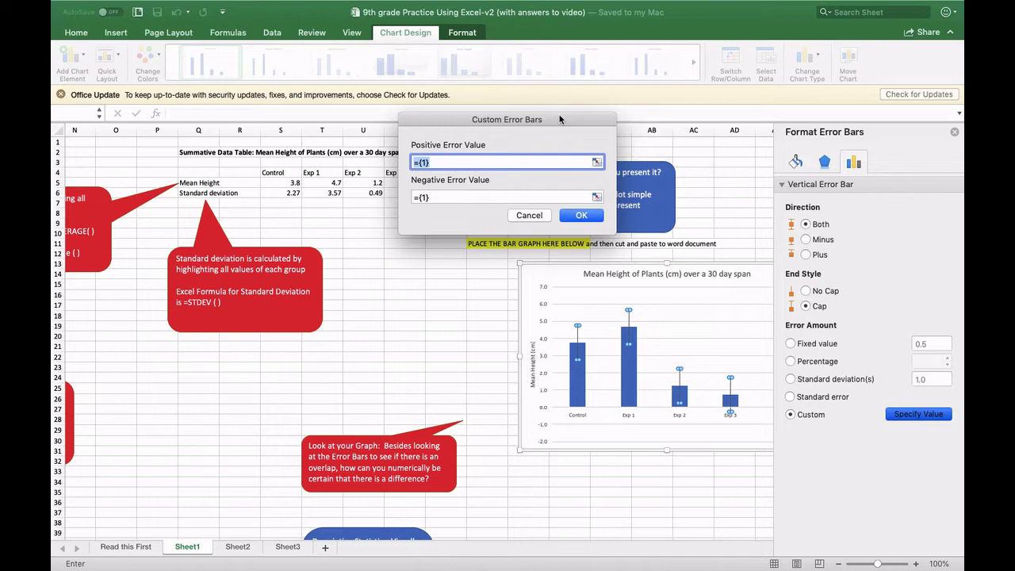
pyautogui.moveTo(558, 119); pyautogui.dragTo(494, 212)
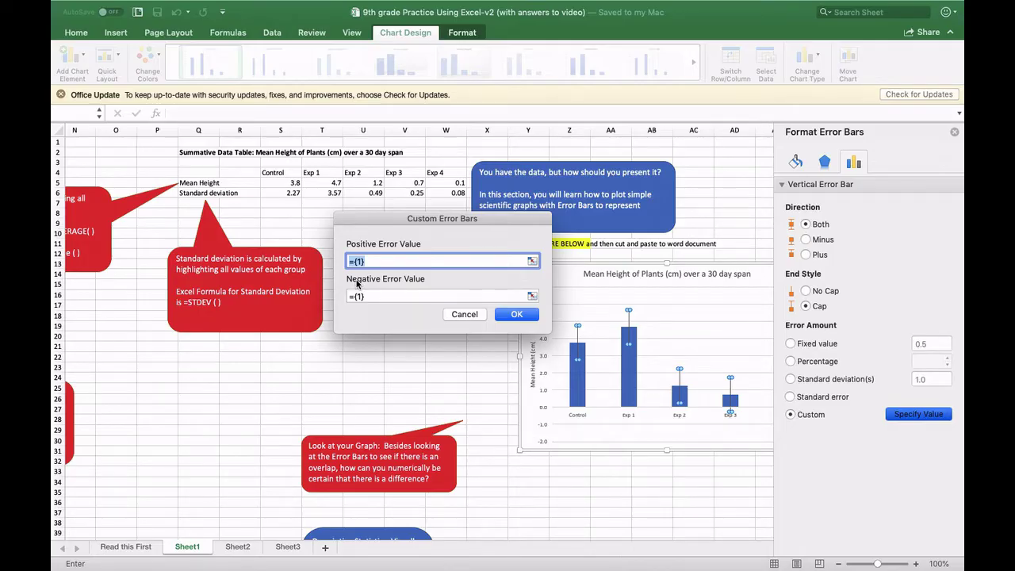
pyautogui.click(361, 262)
pyautogui.press('BackSpace')
pyautogui.write('2.27')
pyautogui.press('BackSpace')
pyautogui.write(',')
pyautogui.press('BackSpace')
pyautogui.write('3.5')
pyautogui.write('7')
pyautogui.write(',0.49')
pyautogui.write(',0')
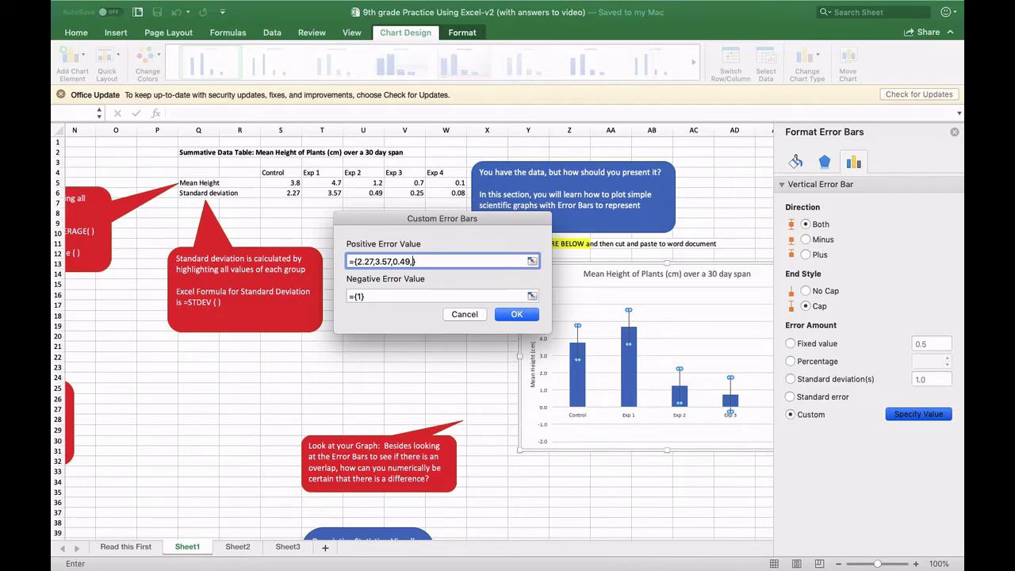
pyautogui.write('.25,0.08')
# - Specify the custom negative error values as 2.27,3.57,0.49,0.25,0.08, apply the custom error bars, and close the error bar formatting options
pyautogui.click(368, 296)
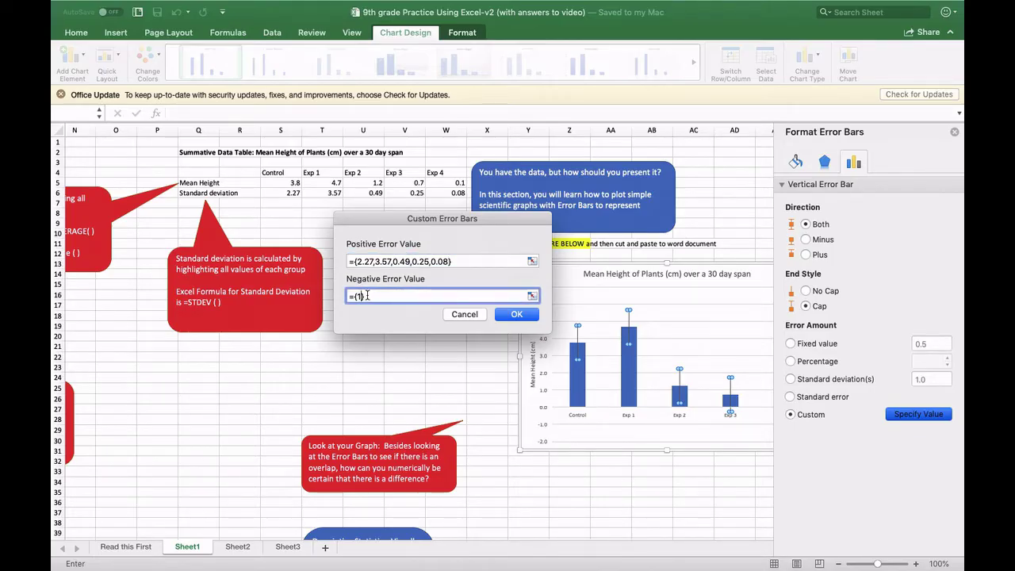
pyautogui.press('BackSpace')
pyautogui.write('2.27')
pyautogui.write(',')
pyautogui.write('3.57')
pyautogui.write(',0')
pyautogui.write('.')
pyautogui.write('49,')
pyautogui.write('0.2')
pyautogui.write('5,')
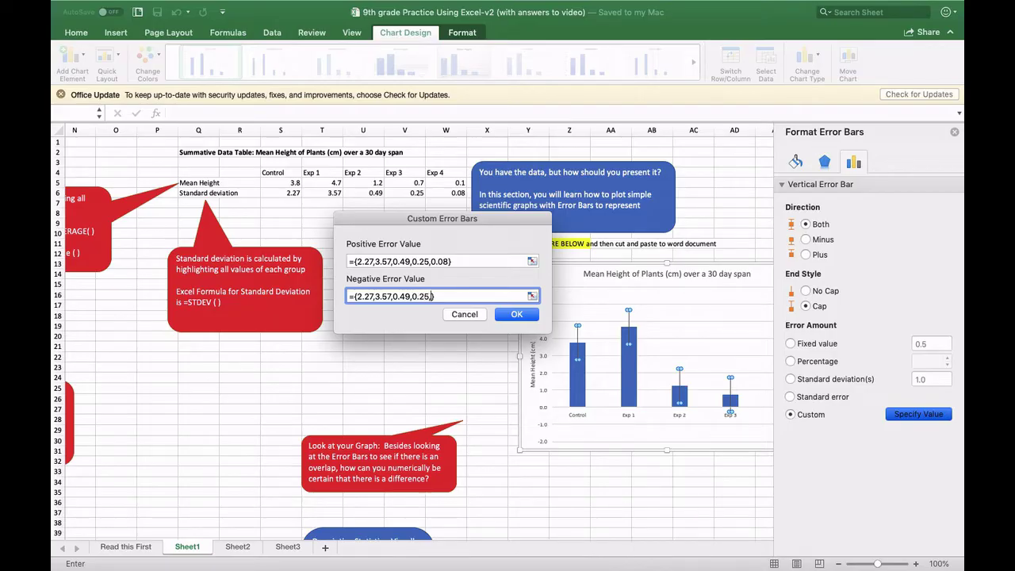
pyautogui.write('0.08')
pyautogui.click(517, 314)
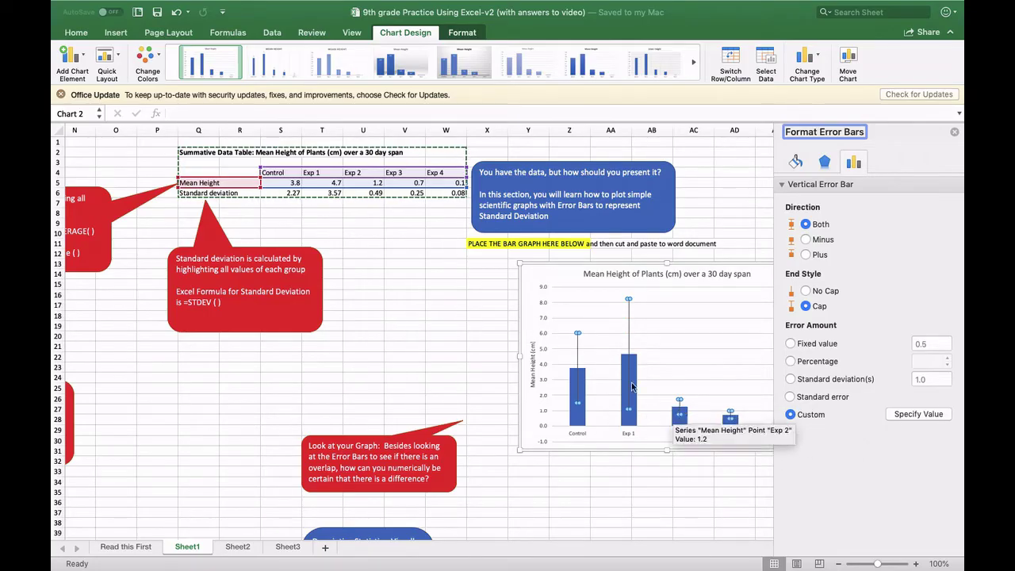
pyautogui.click(954, 132)
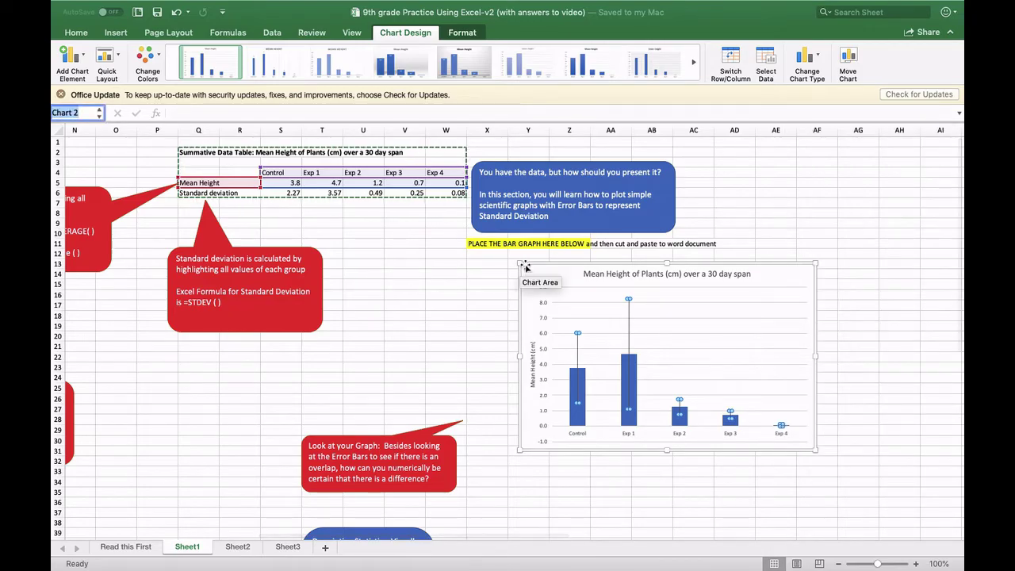
# - Enlarge the bar graph and reposition it over the sheet to examine the error bars for overlap between groups
pyautogui.moveTo(519, 262); pyautogui.dragTo(345, 188)
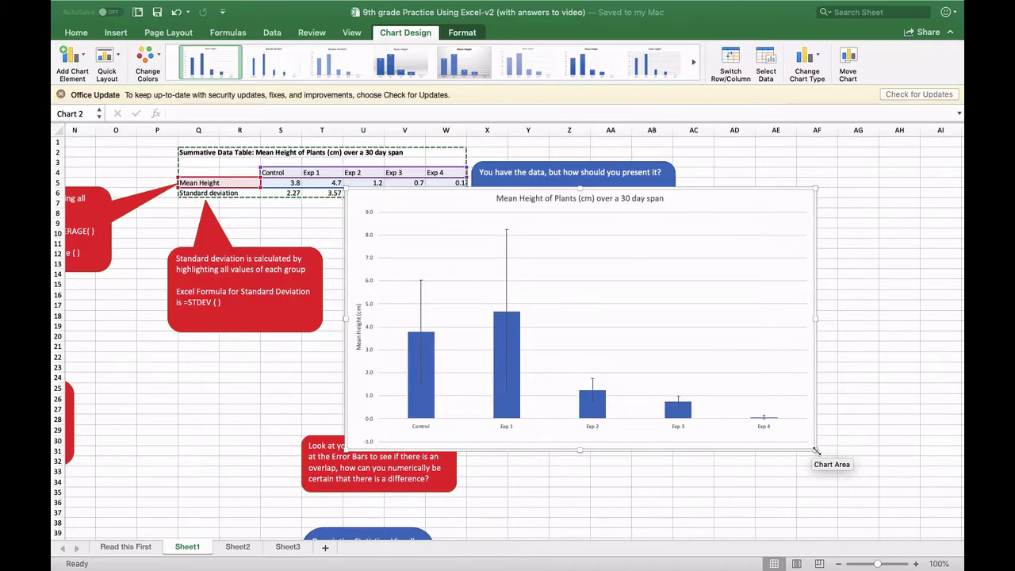
pyautogui.moveTo(815, 449); pyautogui.dragTo(872, 491)
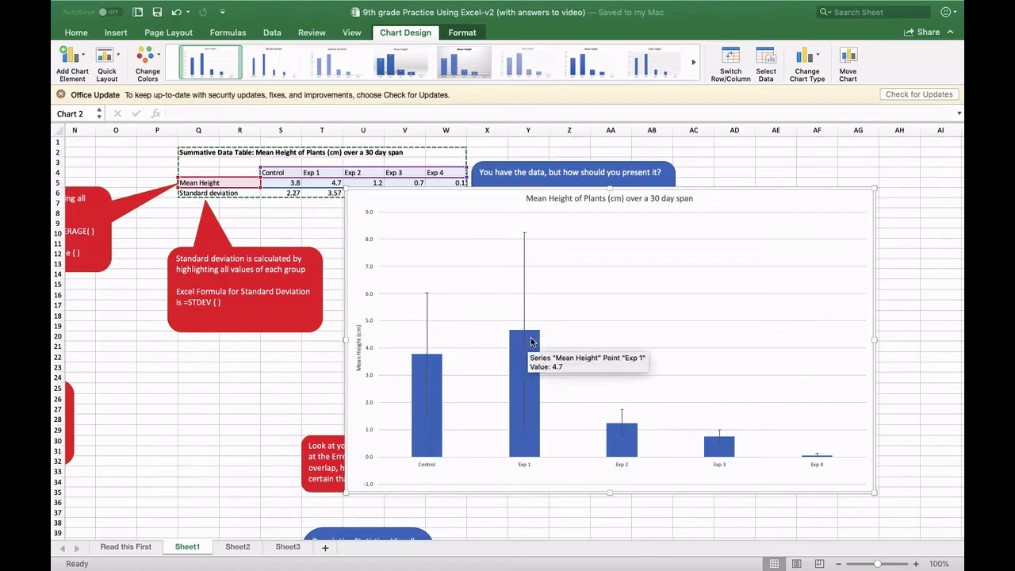
pyautogui.moveTo(598, 195); pyautogui.dragTo(608, 214)
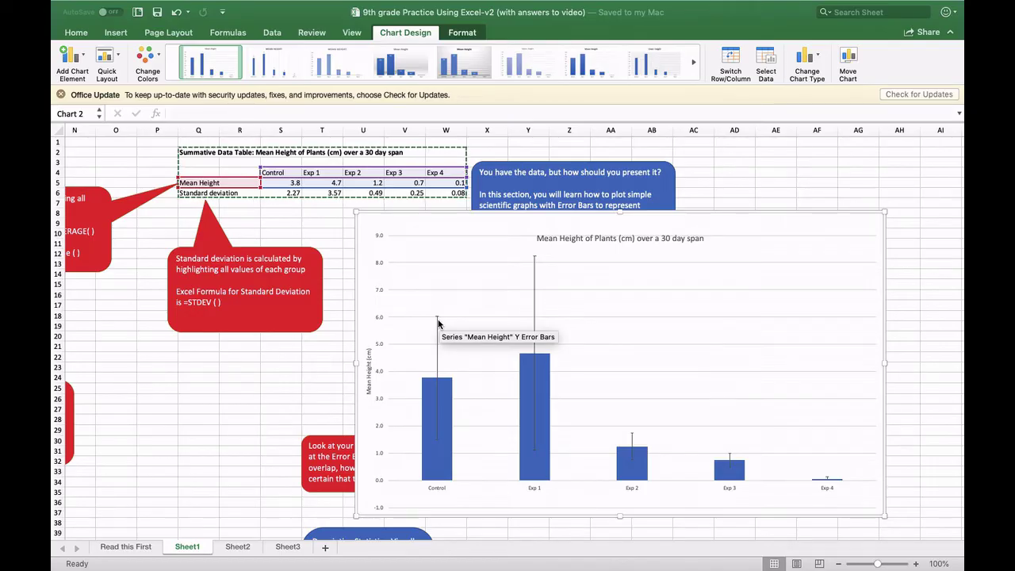
pyautogui.moveTo(707, 221); pyautogui.dragTo(677, 148)
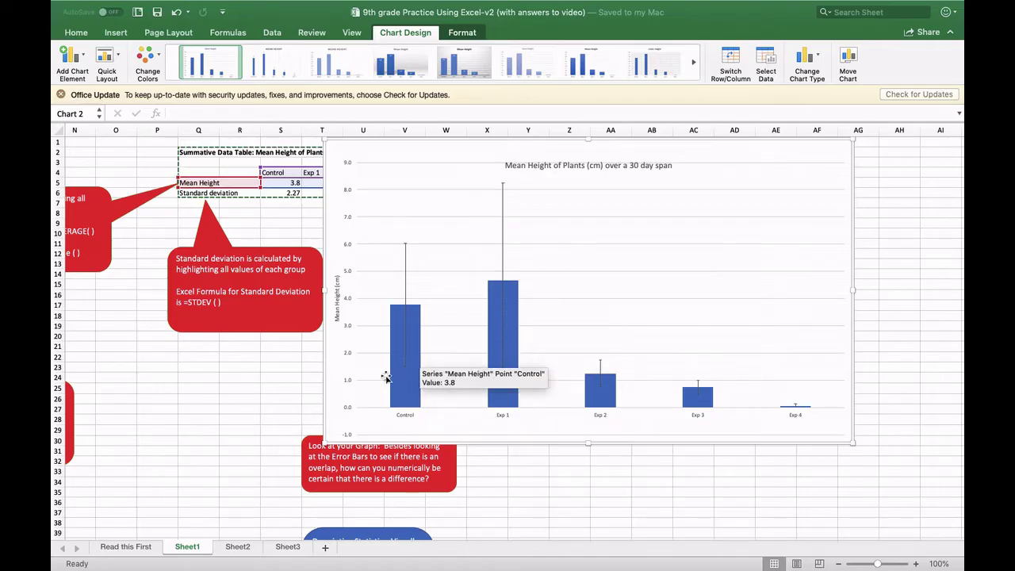
# - Shrink the bar graph to fit beneath the "PLACE THE BAR GRAPH HERE BELOW" line and raise its title above the plot area
pyautogui.moveTo(324, 442); pyautogui.dragTo(551, 357)
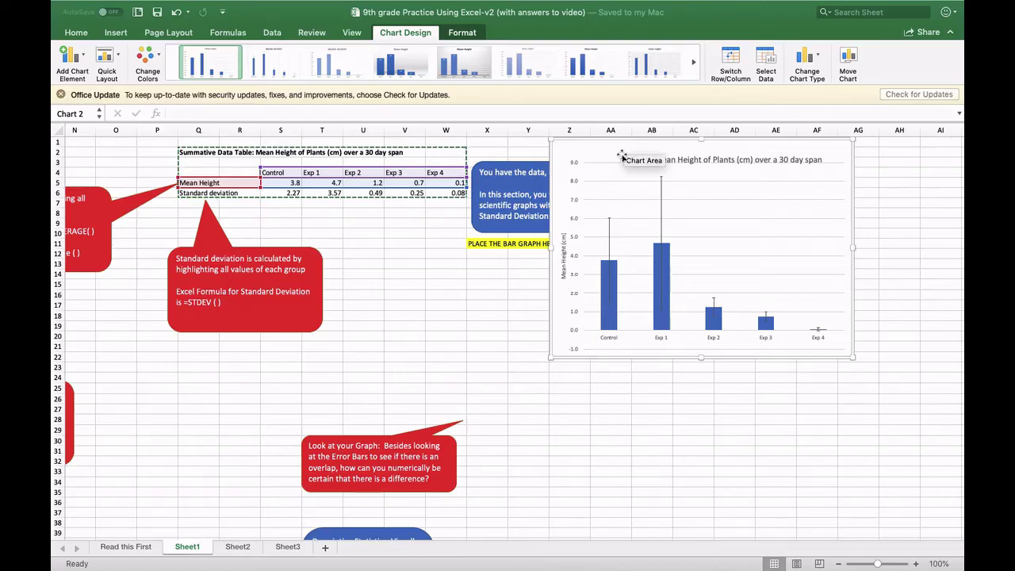
pyautogui.moveTo(621, 153); pyautogui.dragTo(569, 267)
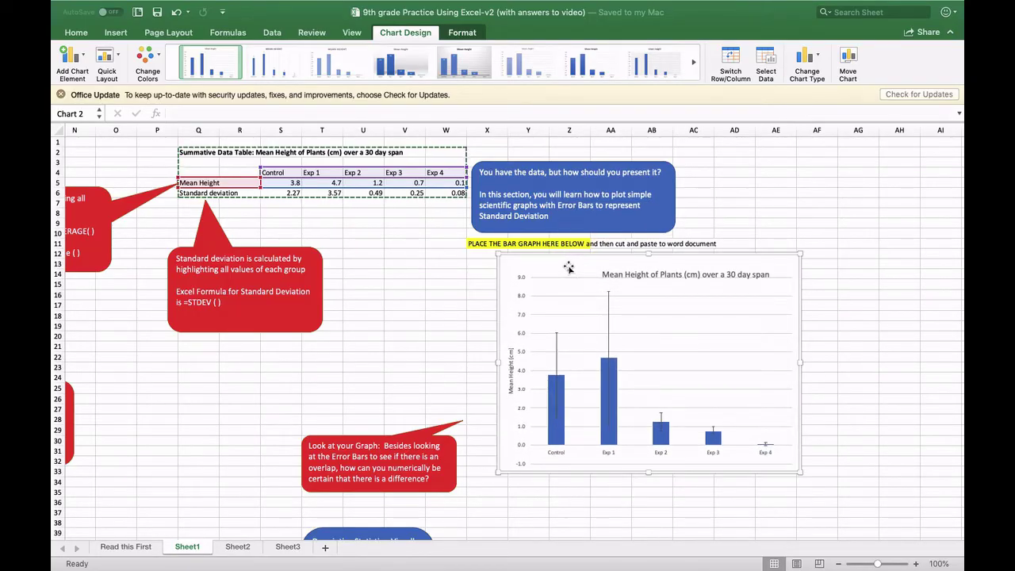
pyautogui.click(639, 273)
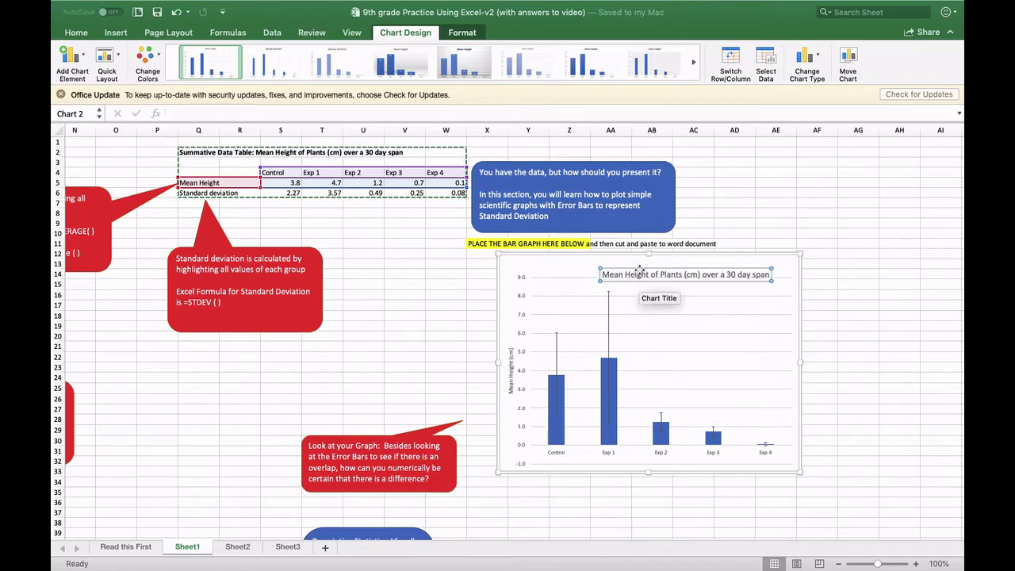
pyautogui.moveTo(639, 271); pyautogui.dragTo(642, 261)
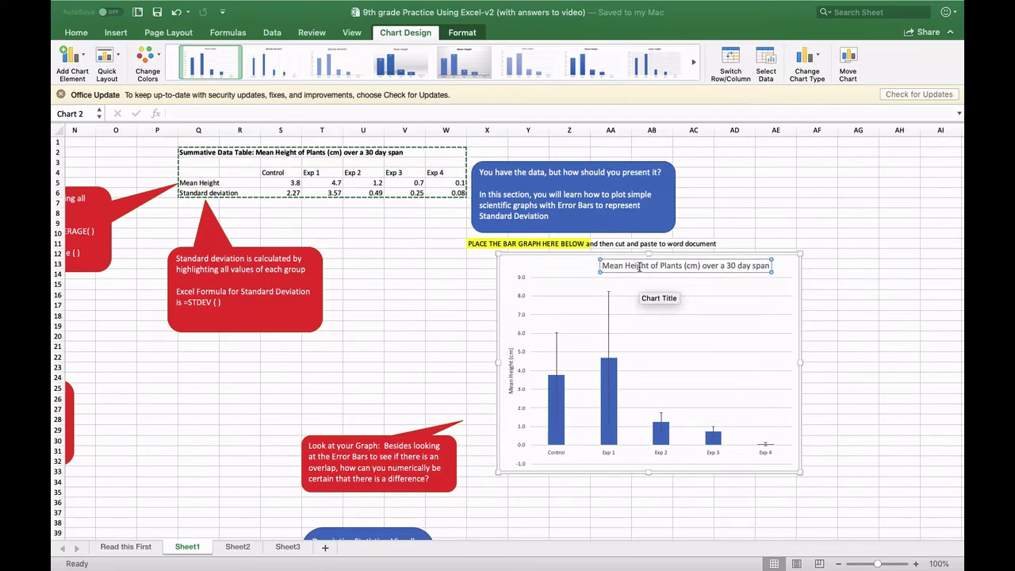
# - Cut the whole bar graph from Sheet1 and switch to the Word document
pyautogui.rightClick(523, 267)
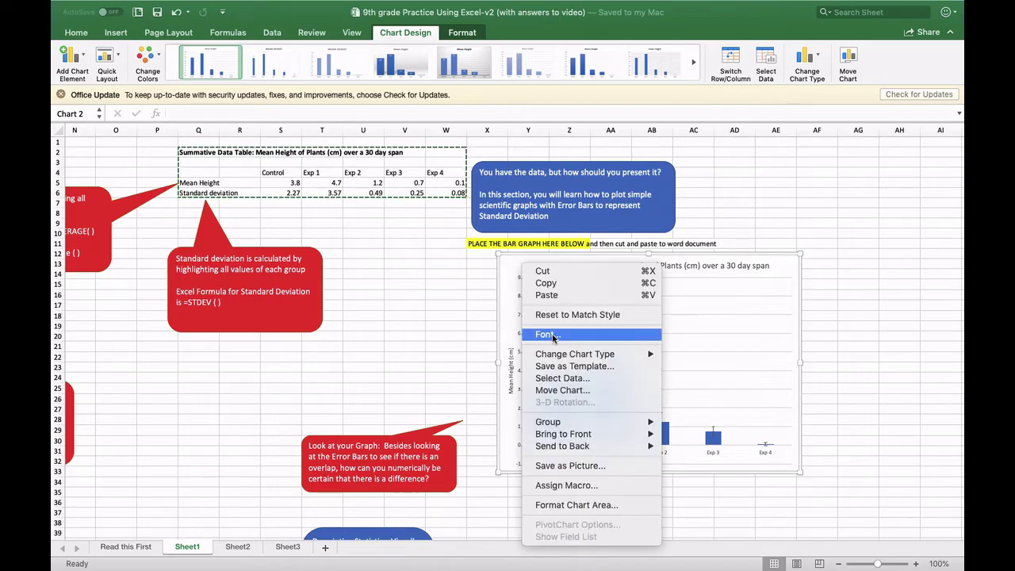
pyautogui.click(544, 270)
pyautogui.press('super+Tab')
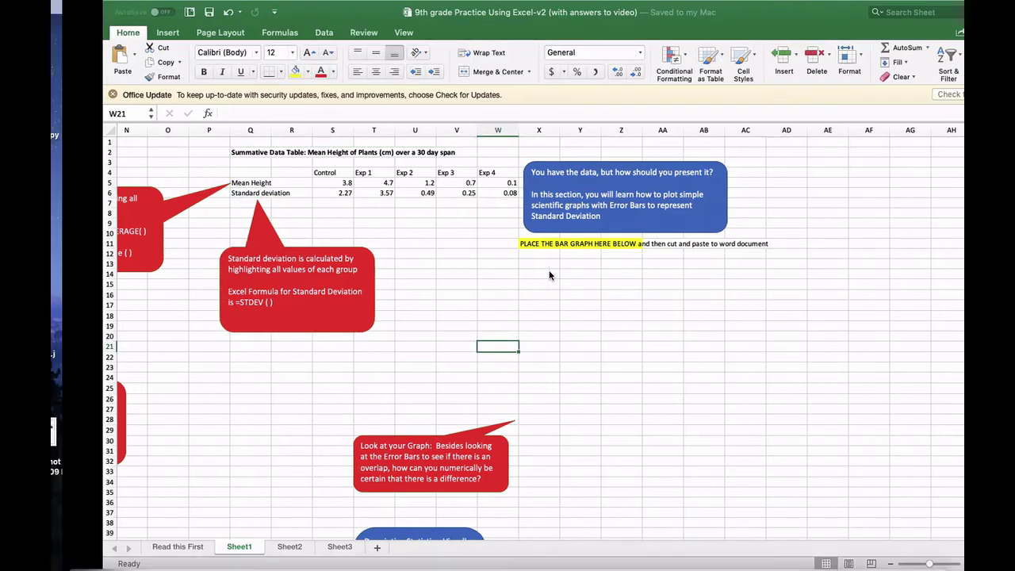
# - Switch to the Word document and paste the copied bar graph on a new blank line below question 11
pyautogui.click(112, 23)
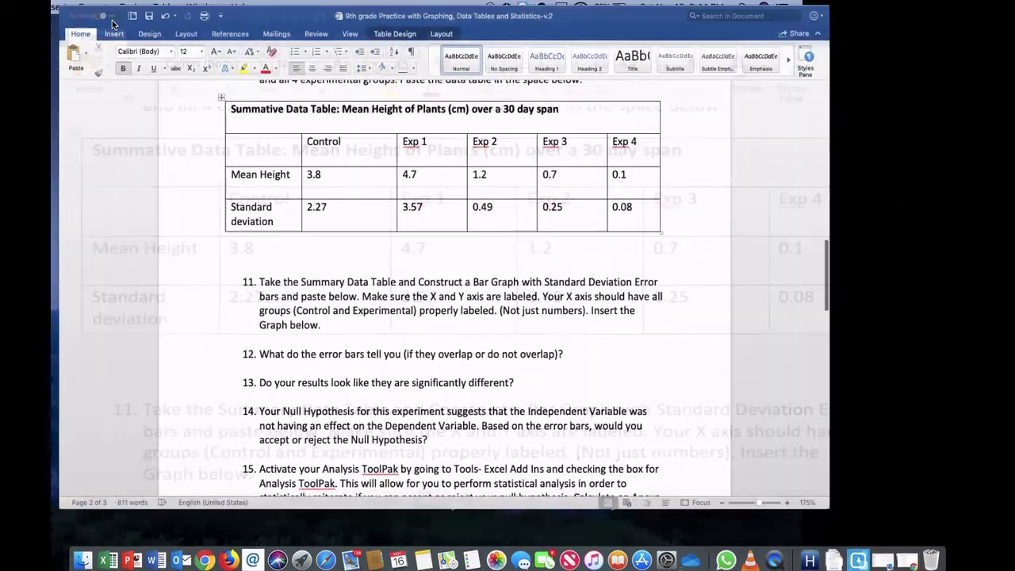
pyautogui.click(309, 383)
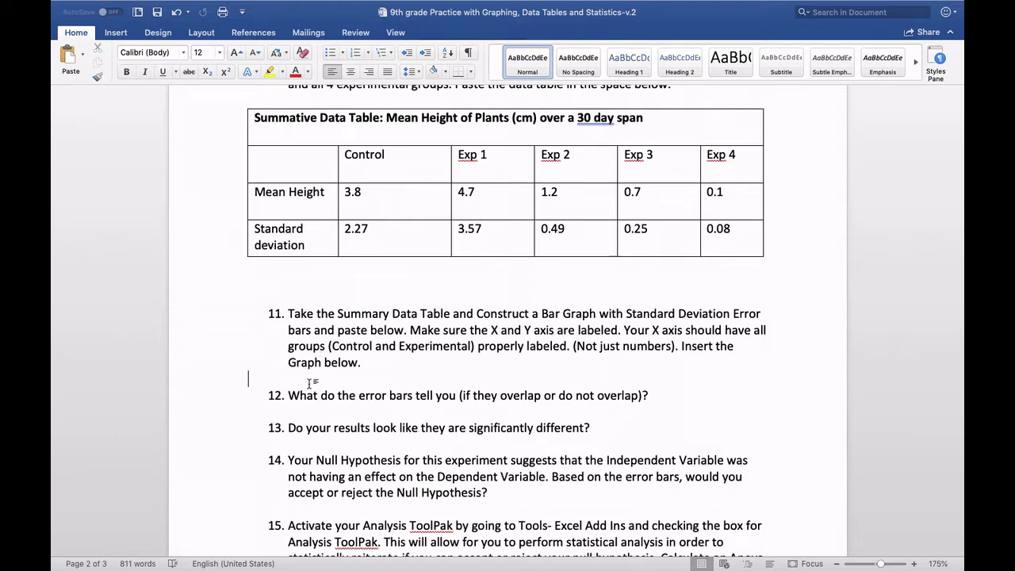
pyautogui.press('Return')
pyautogui.press('Return')
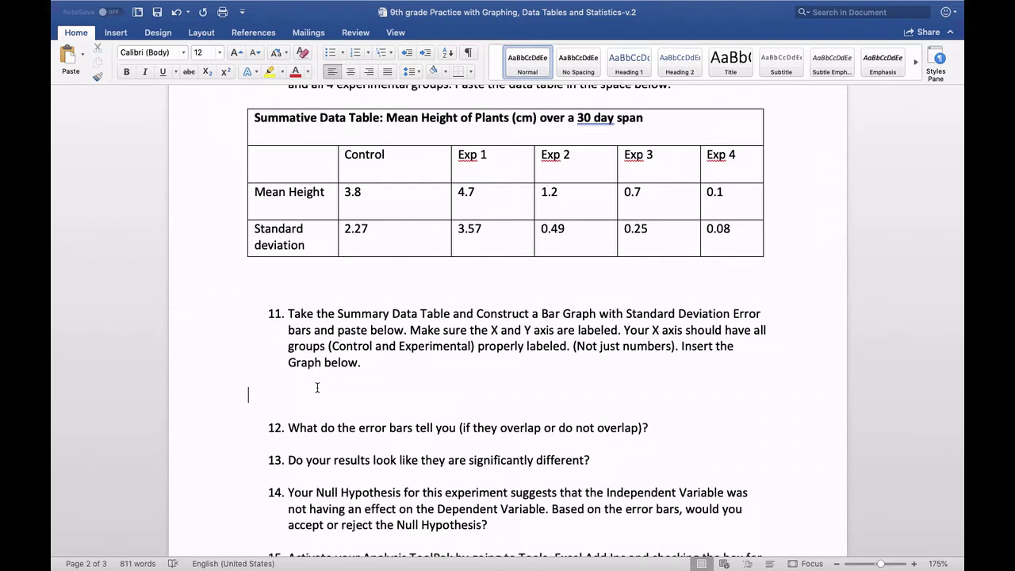
pyautogui.click(313, 376)
pyautogui.rightClick(314, 376)
pyautogui.click(348, 383)
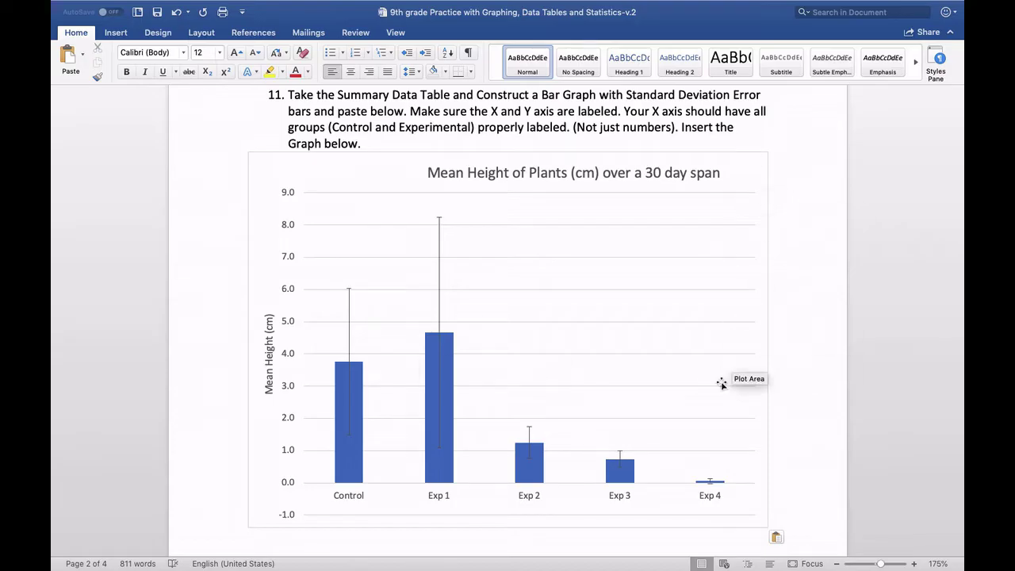
# - Resize the pasted bar graph to about three quarters of its original width, keeping its title on one line
pyautogui.click(753, 171)
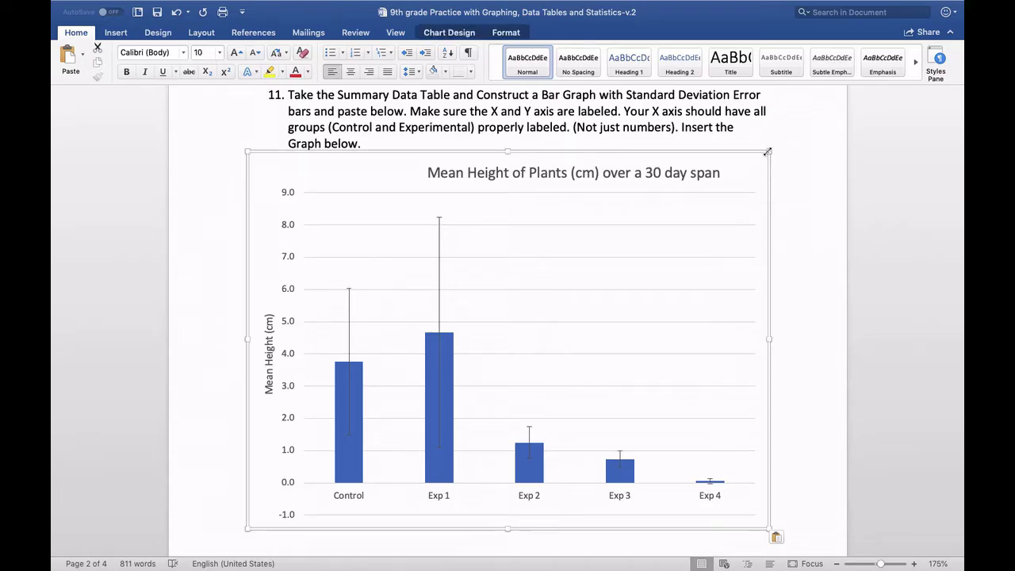
pyautogui.moveTo(768, 152); pyautogui.dragTo(599, 311)
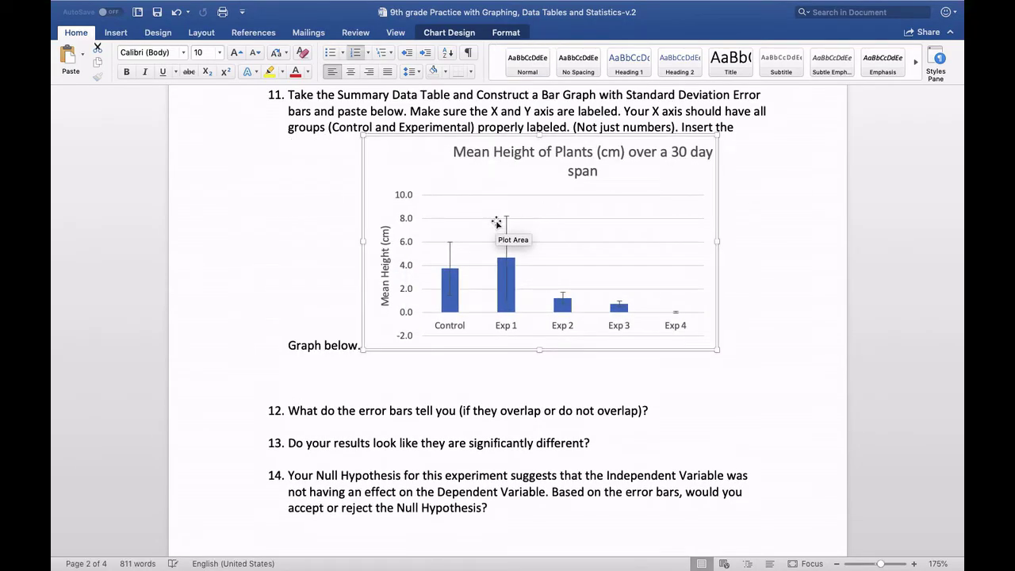
pyautogui.scroll(-1, 373, 392)
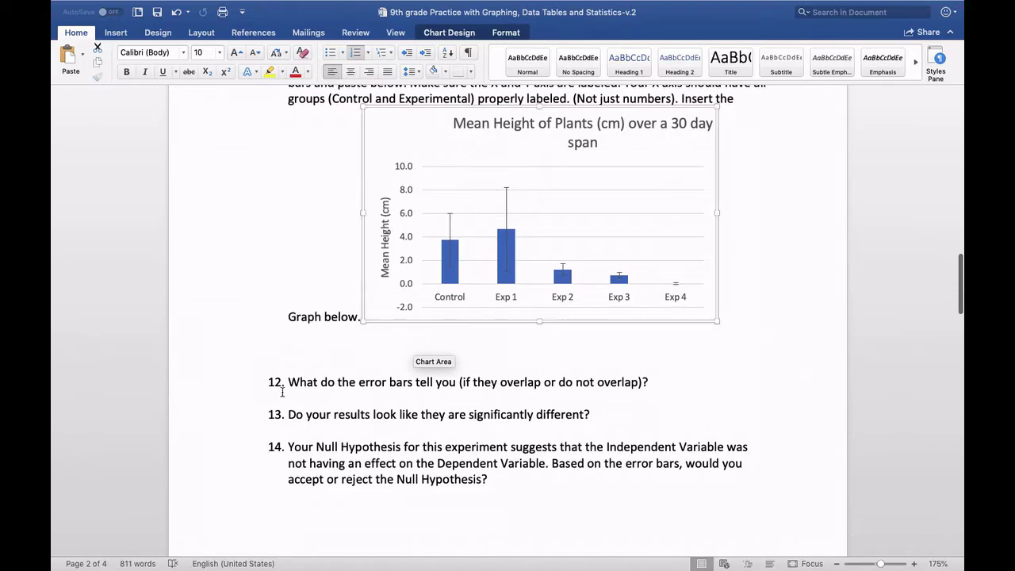
pyautogui.scroll(4, 282, 392)
pyautogui.scroll(-7, 281, 381)
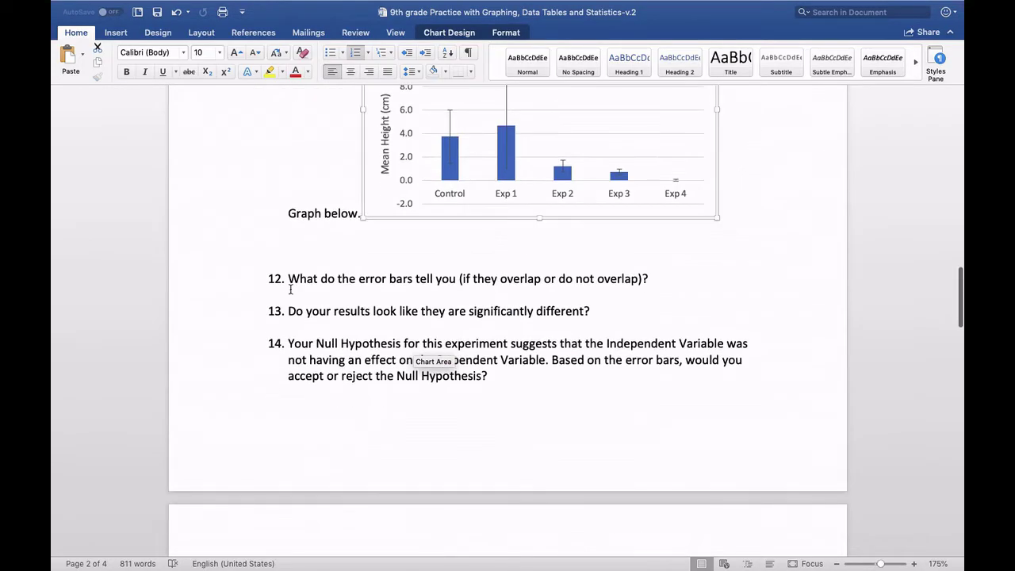
pyautogui.scroll(-1, 283, 277)
pyautogui.scroll(1, 283, 279)
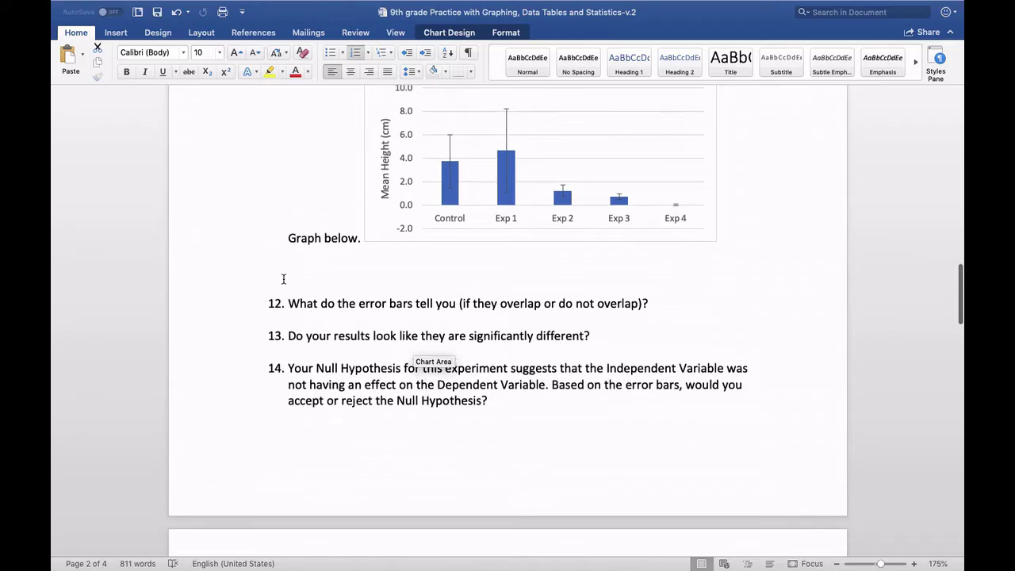
pyautogui.scroll(3, 283, 279)
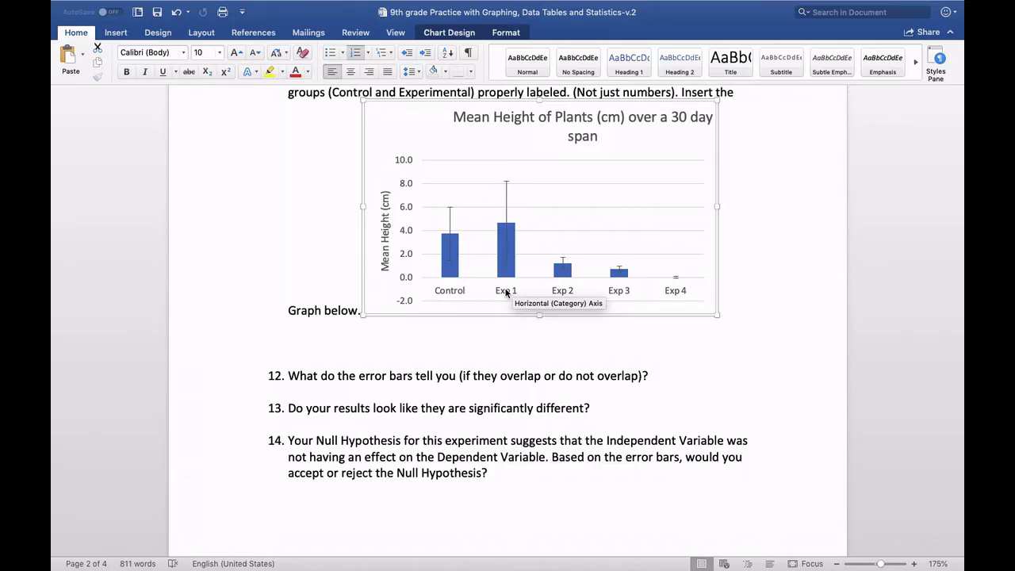
pyautogui.scroll(-5, 506, 292)
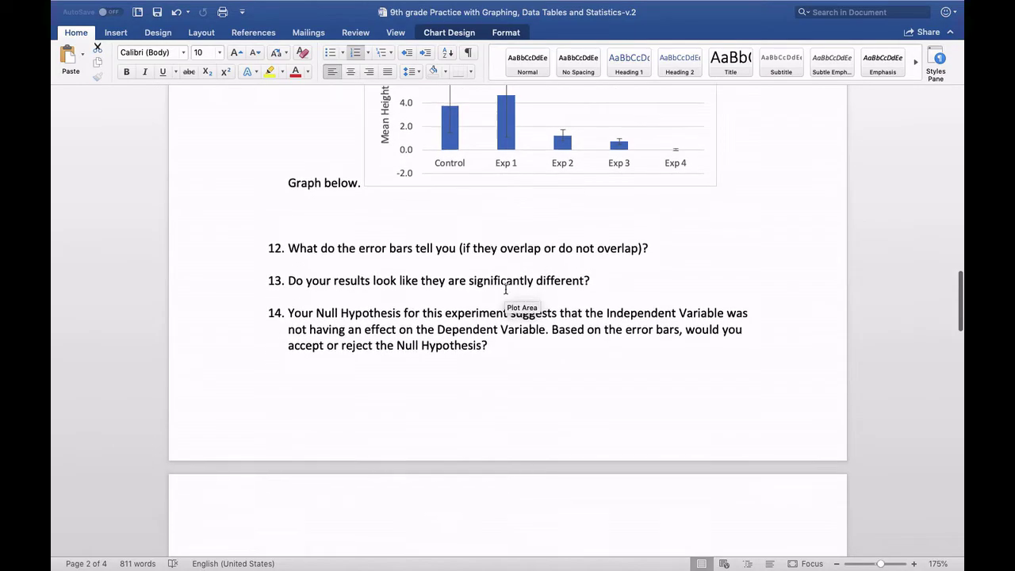
pyautogui.scroll(-5, 505, 289)
pyautogui.scroll(10, 506, 289)
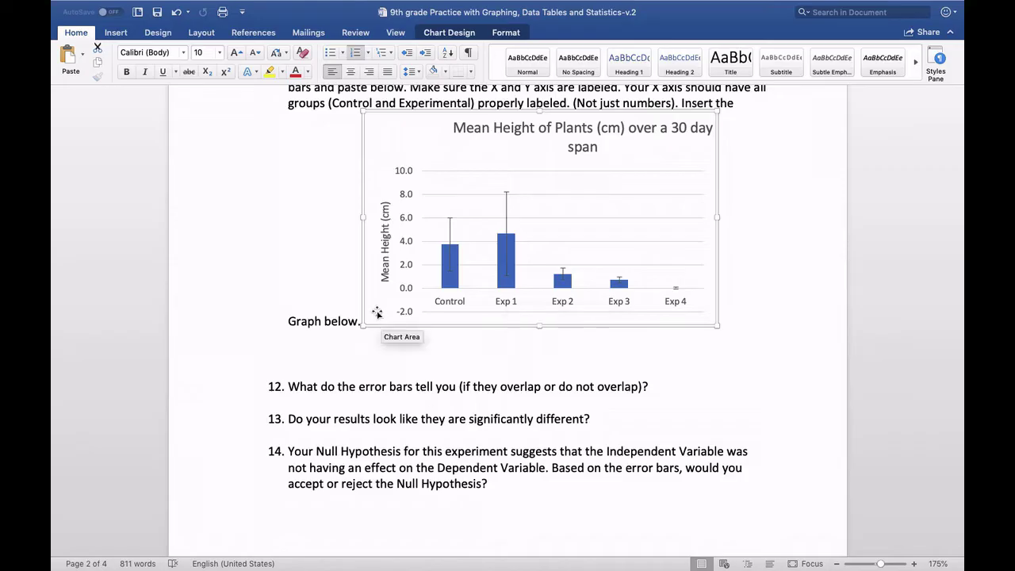
pyautogui.moveTo(362, 325); pyautogui.dragTo(342, 343)
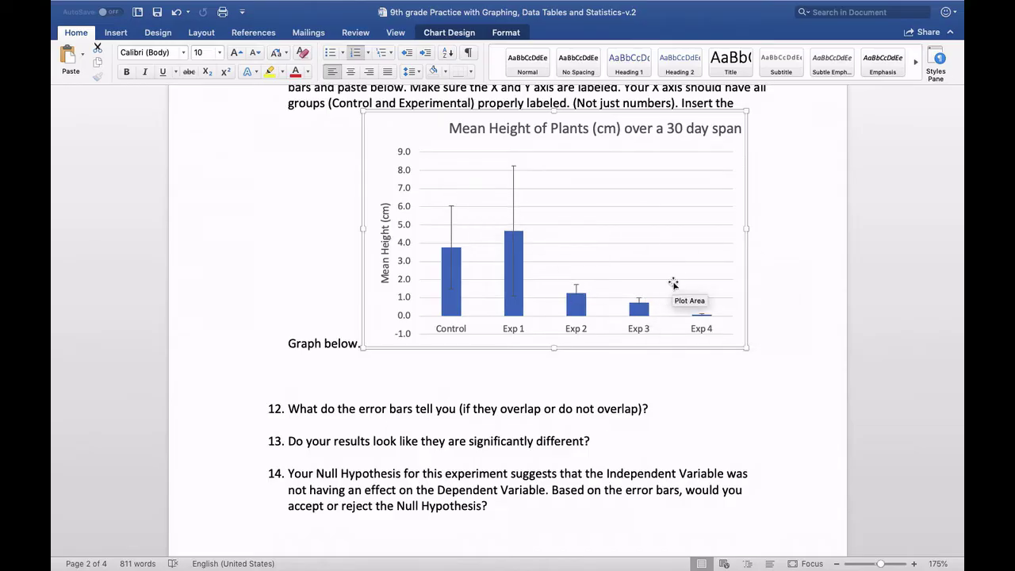
# - Read questions 12 to 15 alongside the bar graph, covering error bars, the null hypothesis, the Analysis ToolPak and the Anova test
pyautogui.scroll(-1, 523, 434)
pyautogui.scroll(-3, 524, 434)
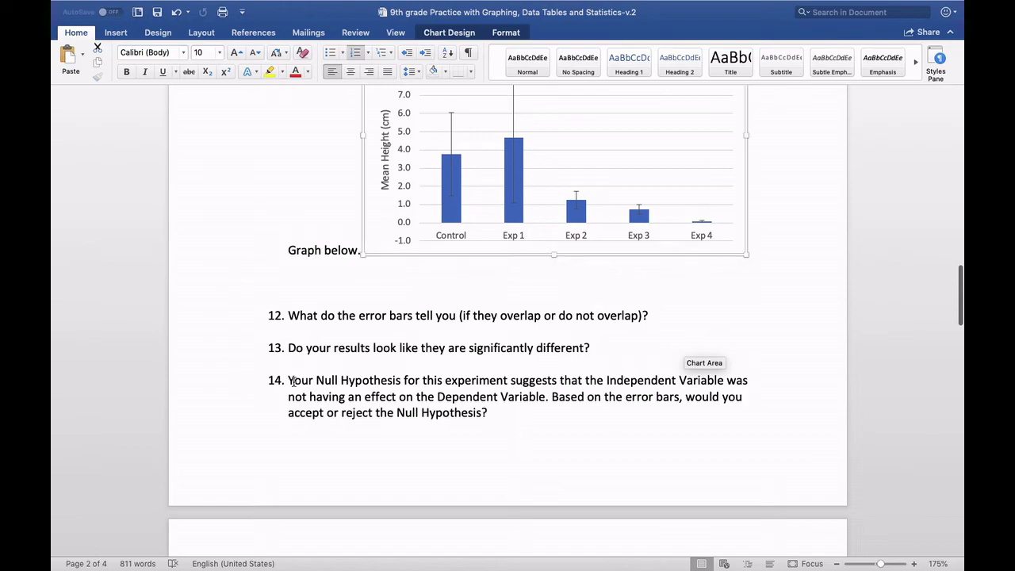
pyautogui.scroll(-10, 294, 382)
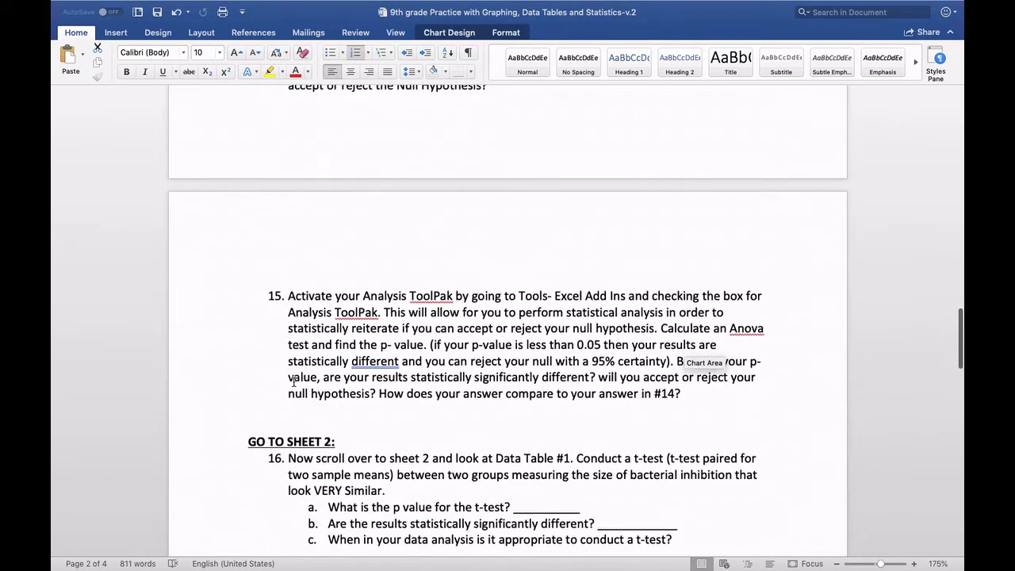
pyautogui.scroll(7, 293, 381)
pyautogui.scroll(5, 293, 381)
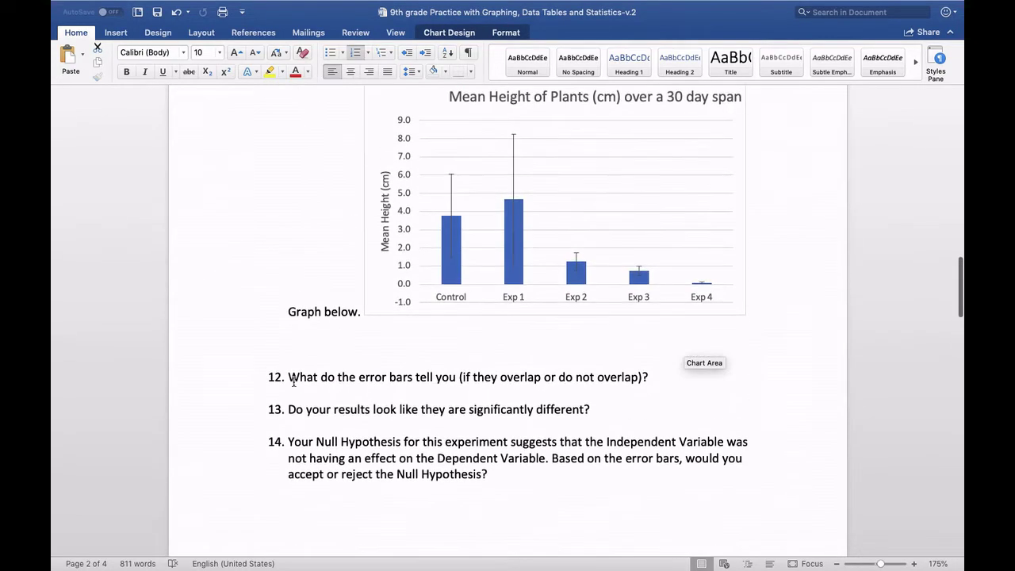
pyautogui.scroll(2, 293, 381)
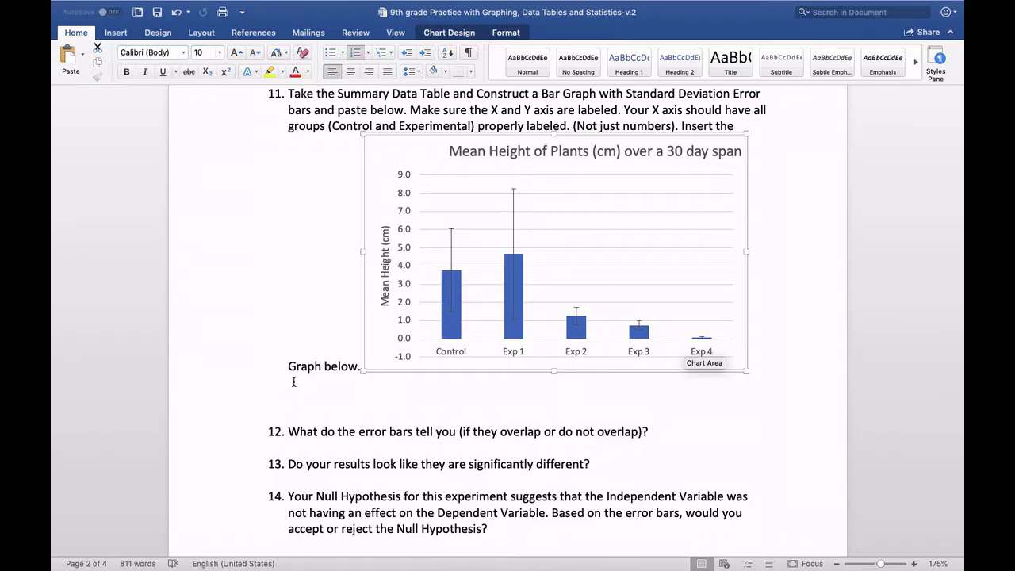
pyautogui.scroll(-15, 293, 381)
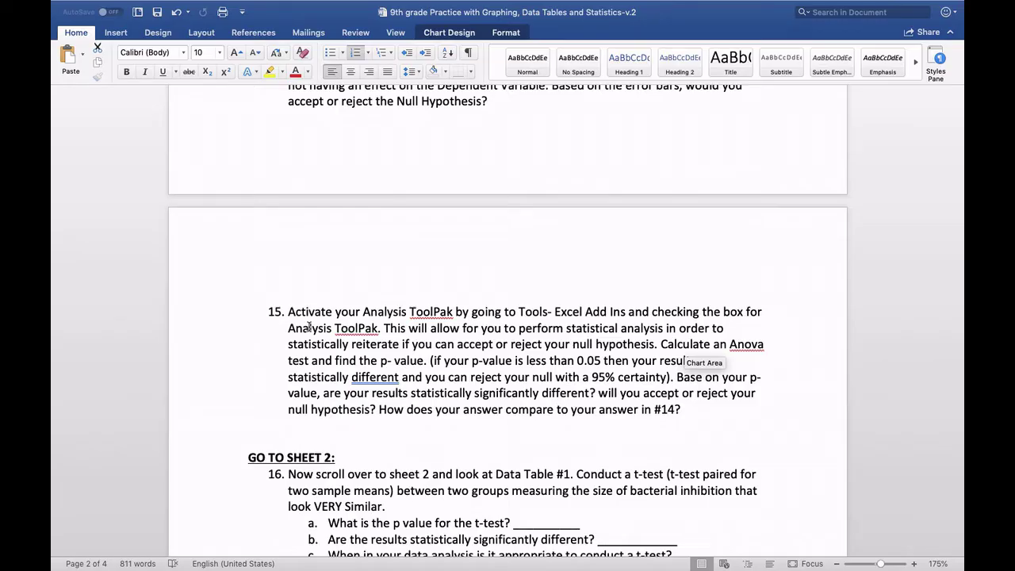
pyautogui.scroll(-3, 309, 326)
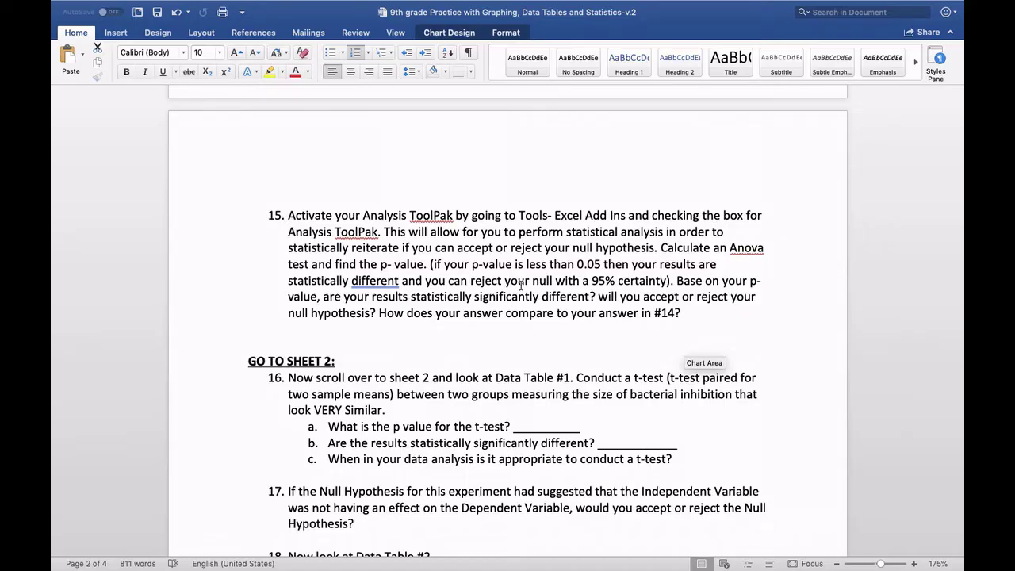
pyautogui.scroll(-1, 535, 263)
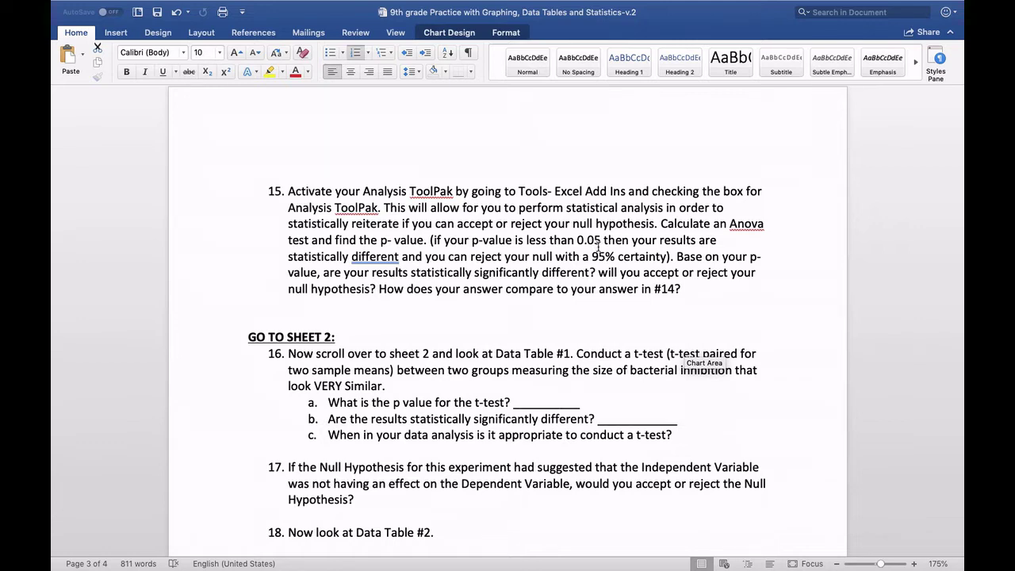
pyautogui.scroll(-1, 597, 247)
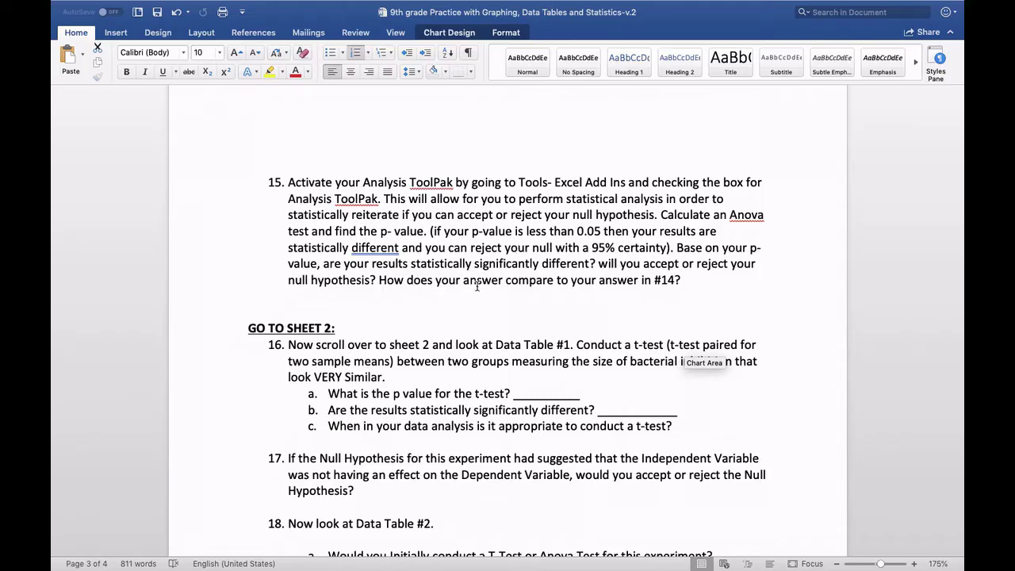
pyautogui.scroll(-1, 477, 287)
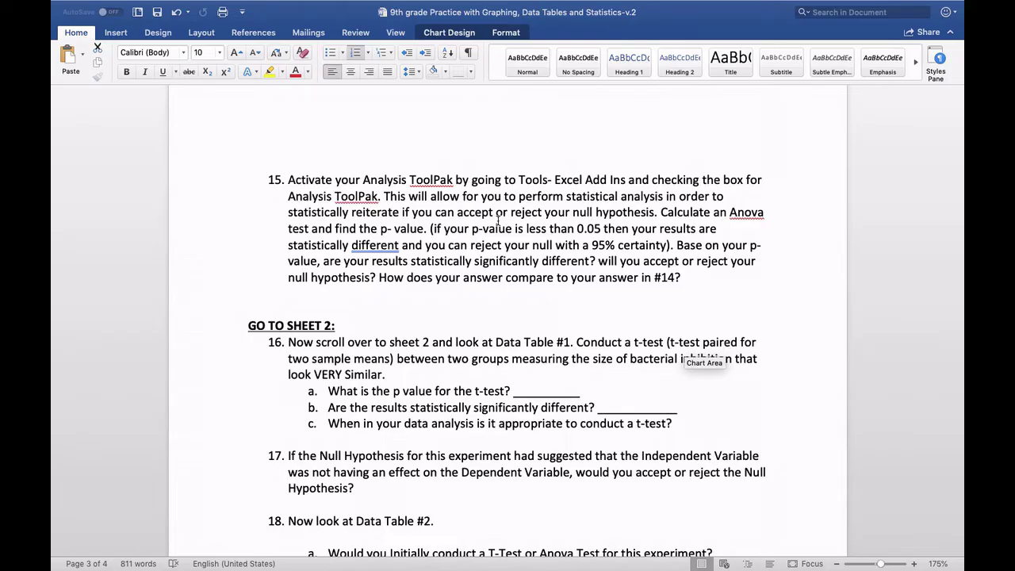
# - Switch back to the Excel workbook, undo the cut of the bar graph on Sheet1, and review the descriptive and inferential statistics note
pyautogui.hotkey('ctrl', 'Right')
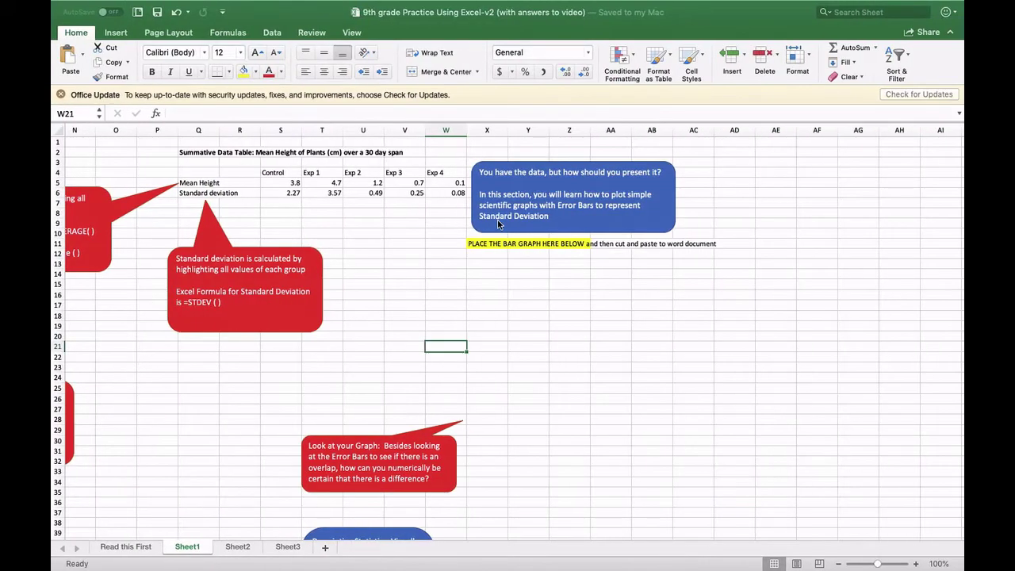
pyautogui.click(492, 264)
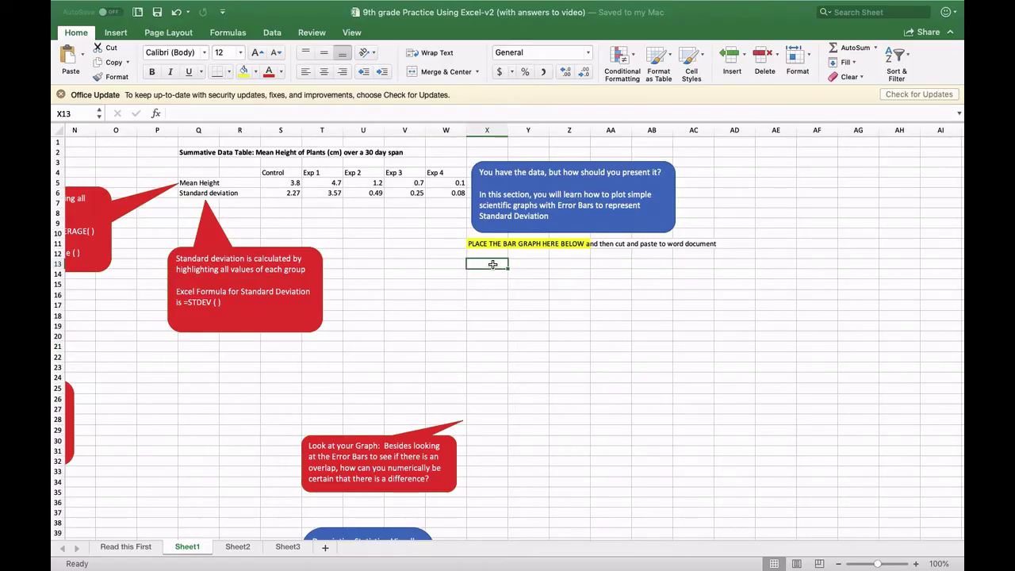
pyautogui.click(176, 12)
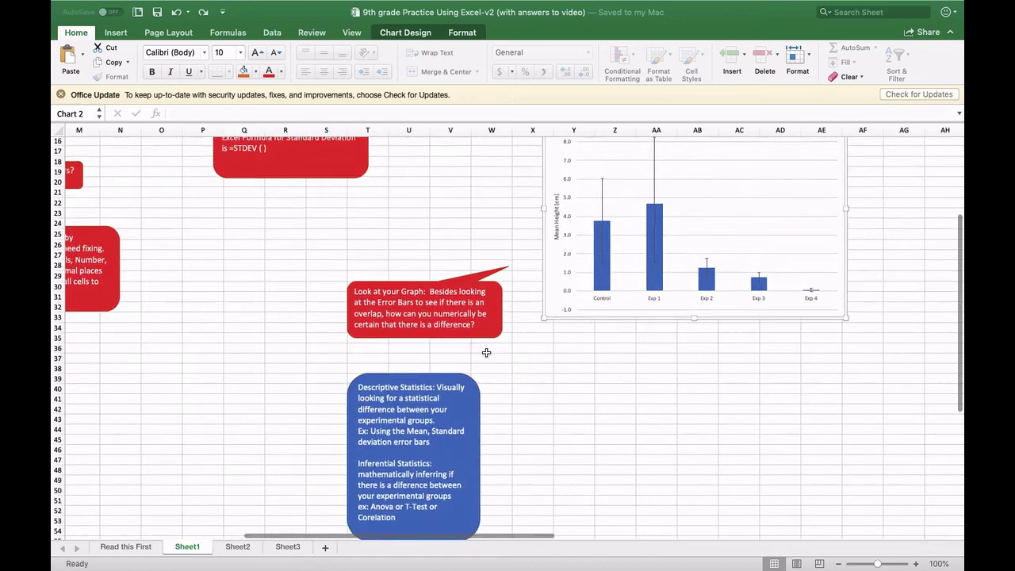
pyautogui.scroll(-7, 482, 351)
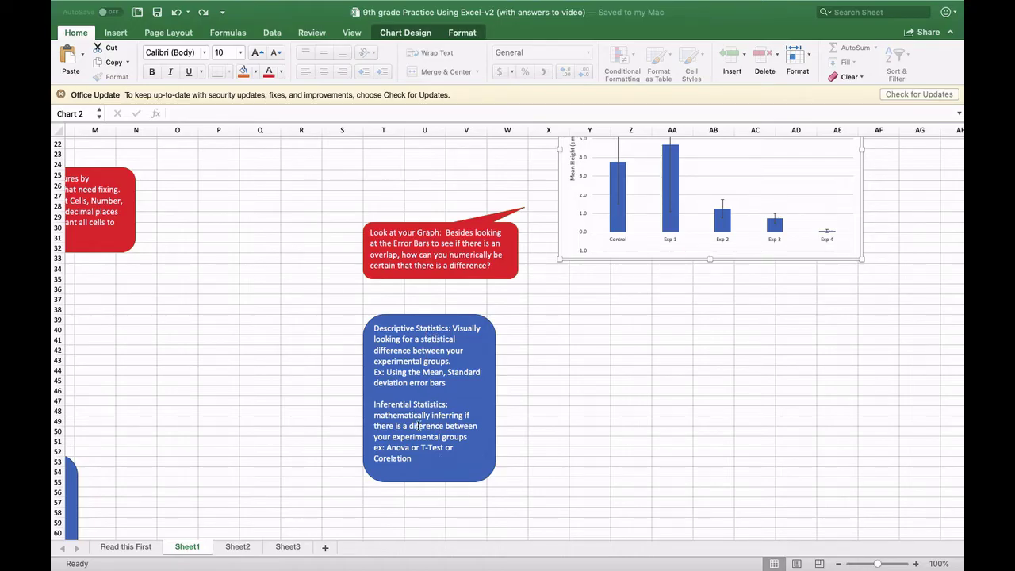
pyautogui.scroll(10, 442, 438)
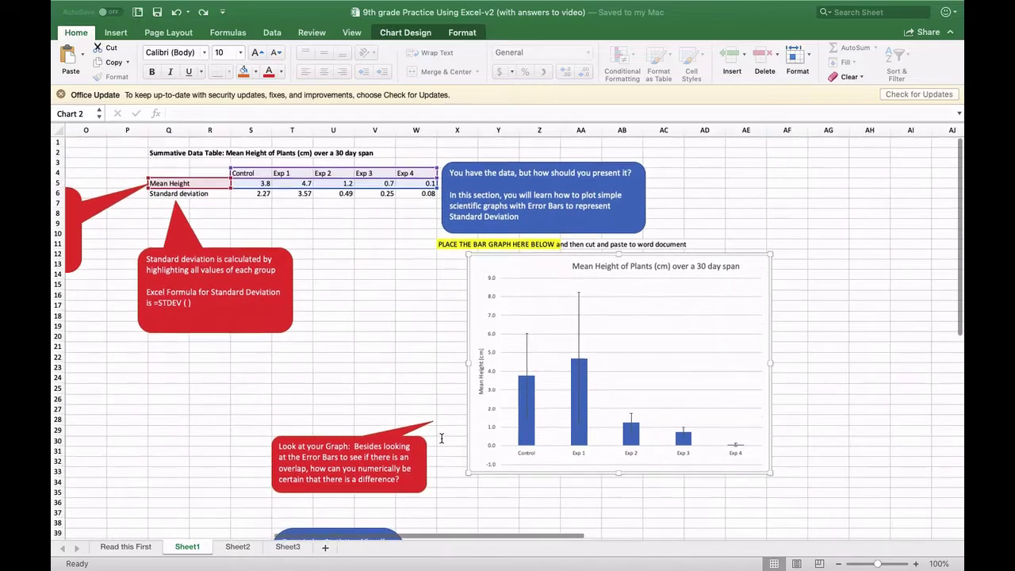
# - Enable the Analysis ToolPak add-in in Excel
pyautogui.moveTo(280, 4)
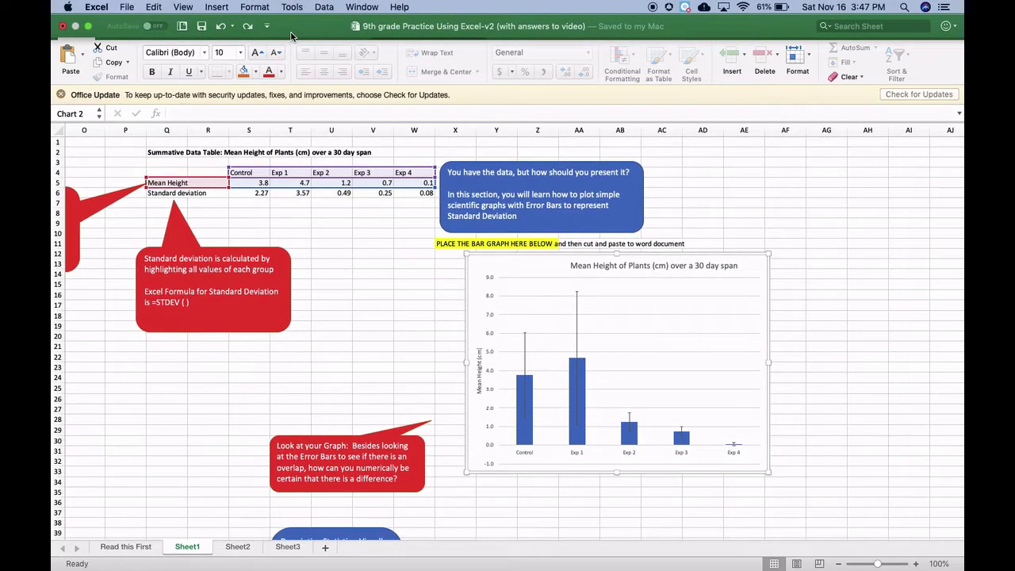
pyautogui.click(323, 7)
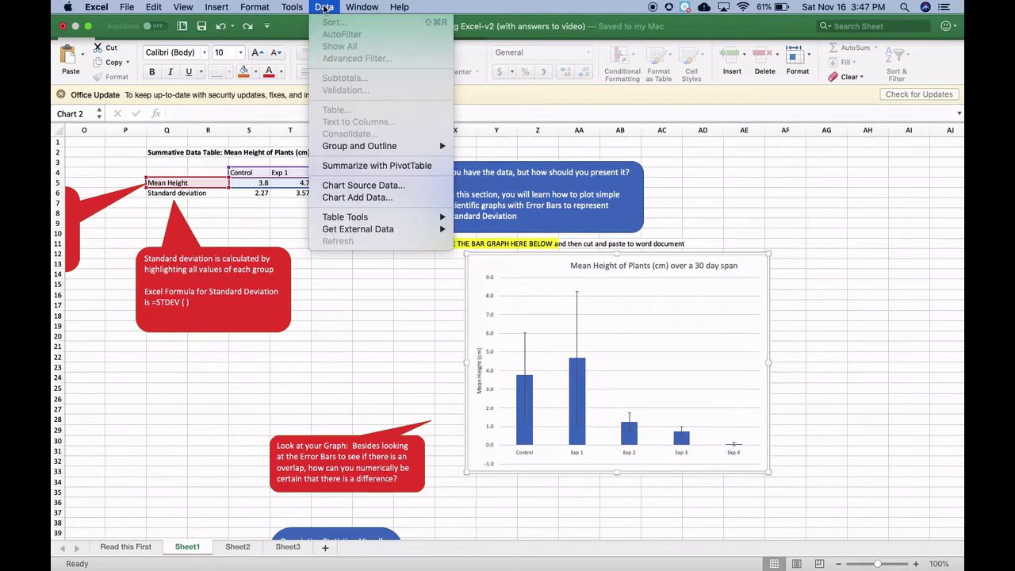
pyautogui.moveTo(239, 6)
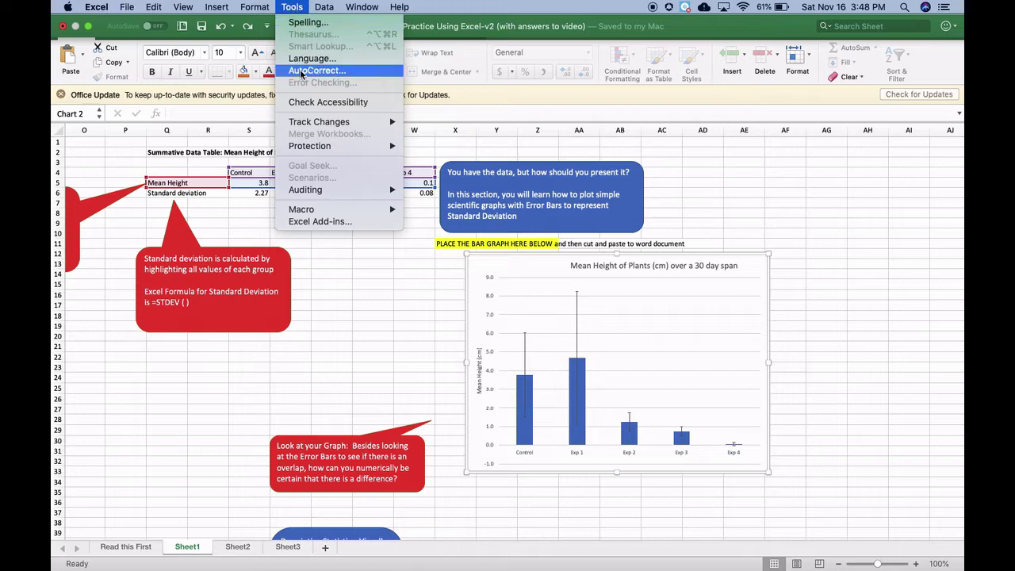
pyautogui.click(313, 222)
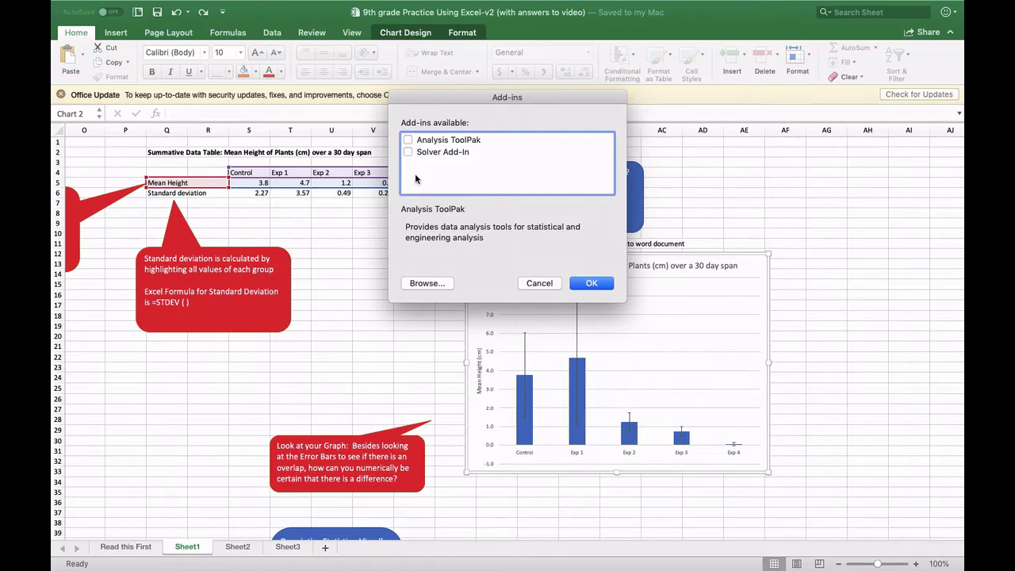
pyautogui.click(408, 140)
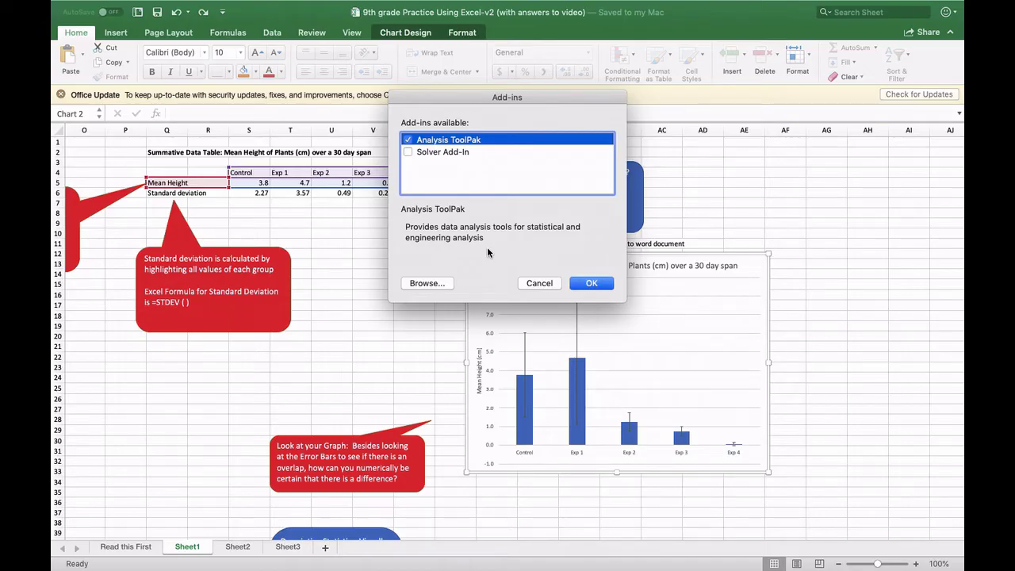
pyautogui.click(591, 284)
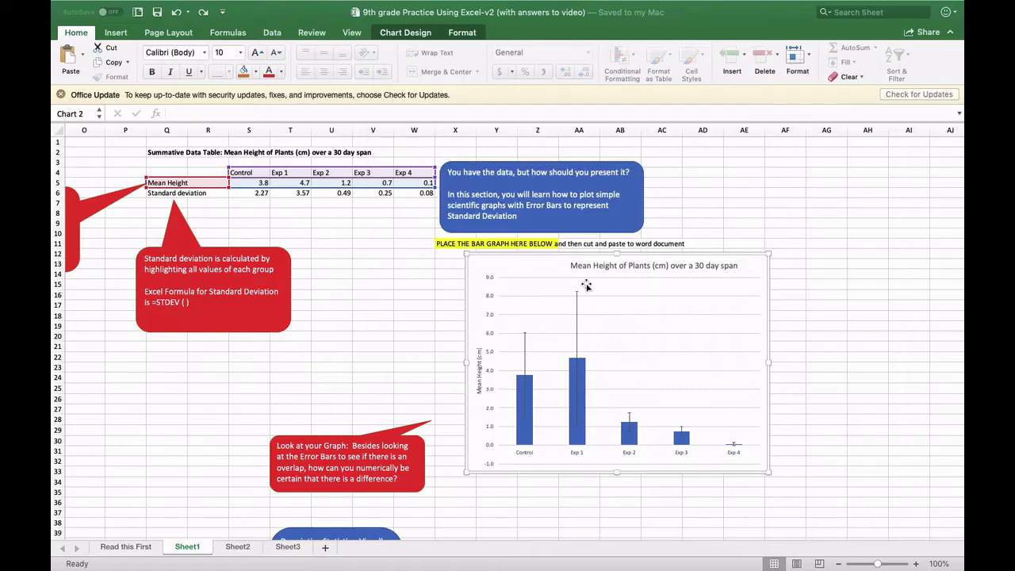
# - Examine the mean height bar graph with its error bars and the summative data table on Sheet1
pyautogui.click(273, 34)
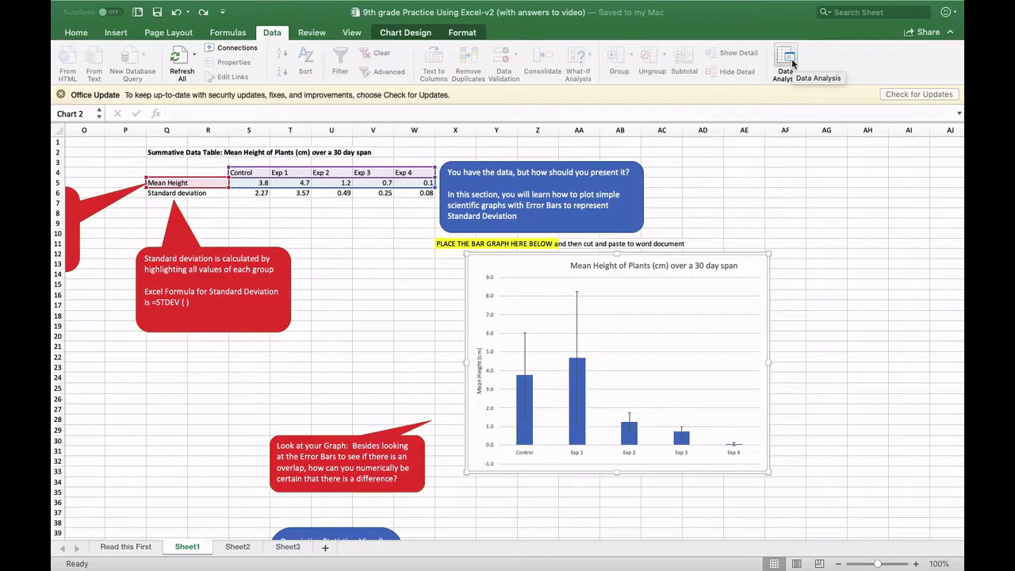
pyautogui.scroll(-5, 834, 230)
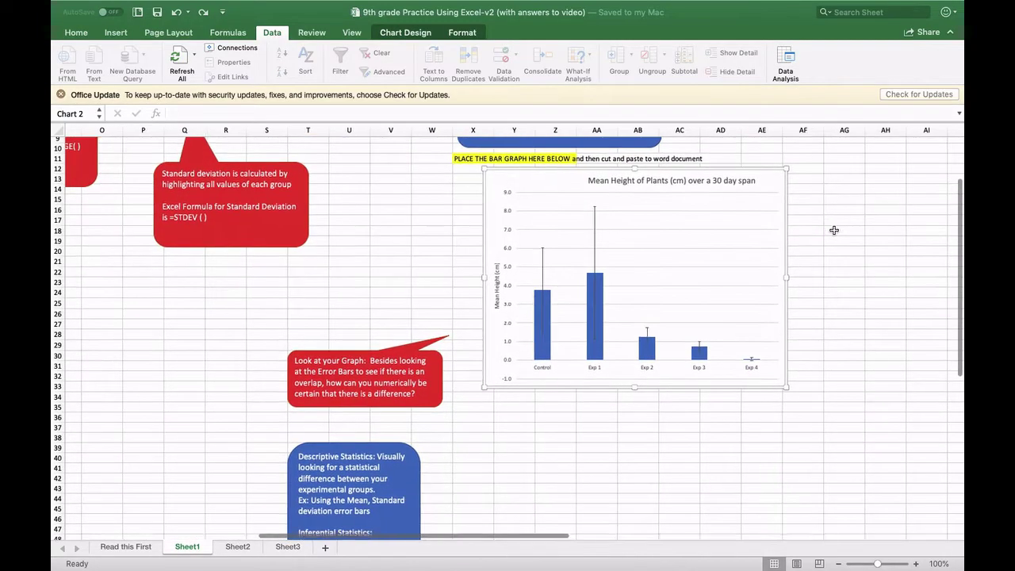
pyautogui.scroll(3, 834, 229)
pyautogui.hscroll(4, 834, 230)
pyautogui.scroll(-3, 834, 230)
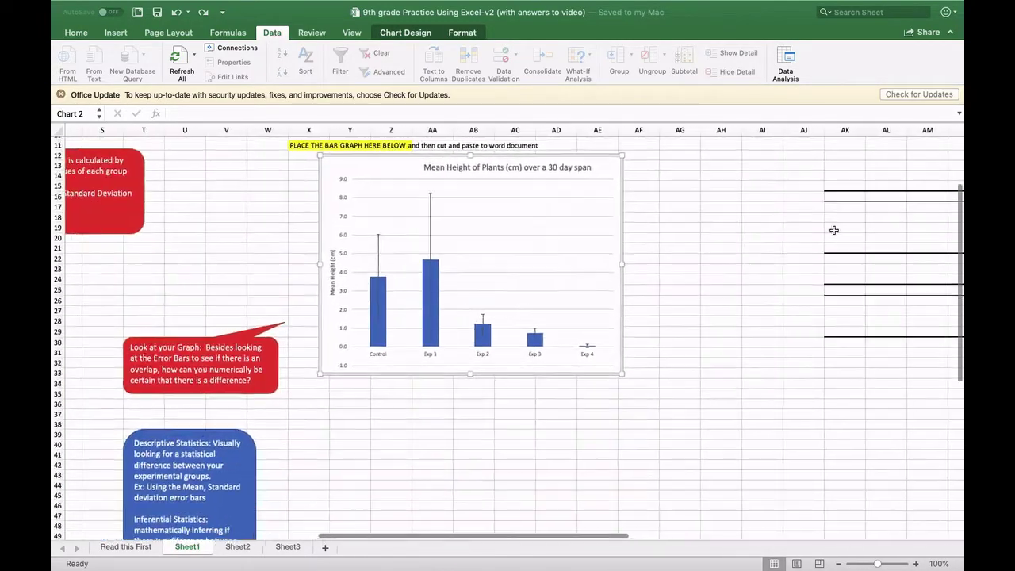
pyautogui.hscroll(-3, 834, 230)
pyautogui.scroll(3, 834, 230)
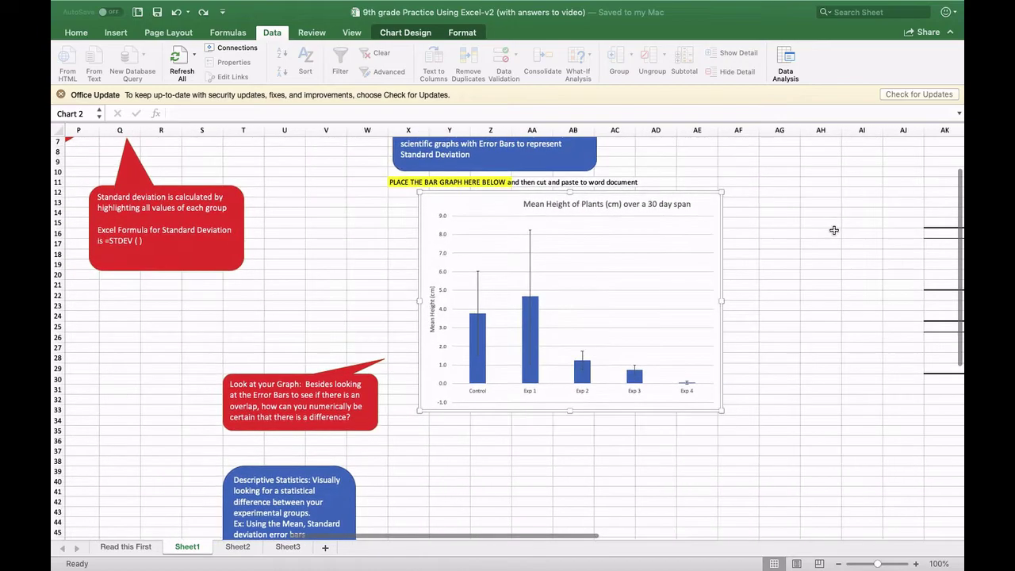
pyautogui.scroll(-3, 834, 230)
pyautogui.hscroll(-1, 834, 230)
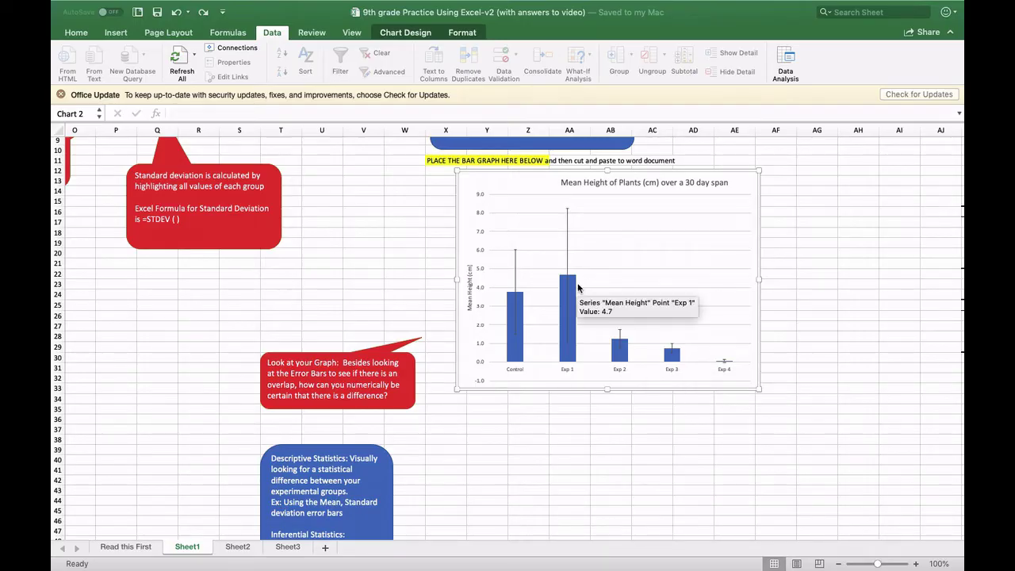
pyautogui.scroll(2, 563, 309)
pyautogui.hscroll(1, 563, 310)
pyautogui.scroll(1, 563, 309)
pyautogui.hscroll(1, 563, 309)
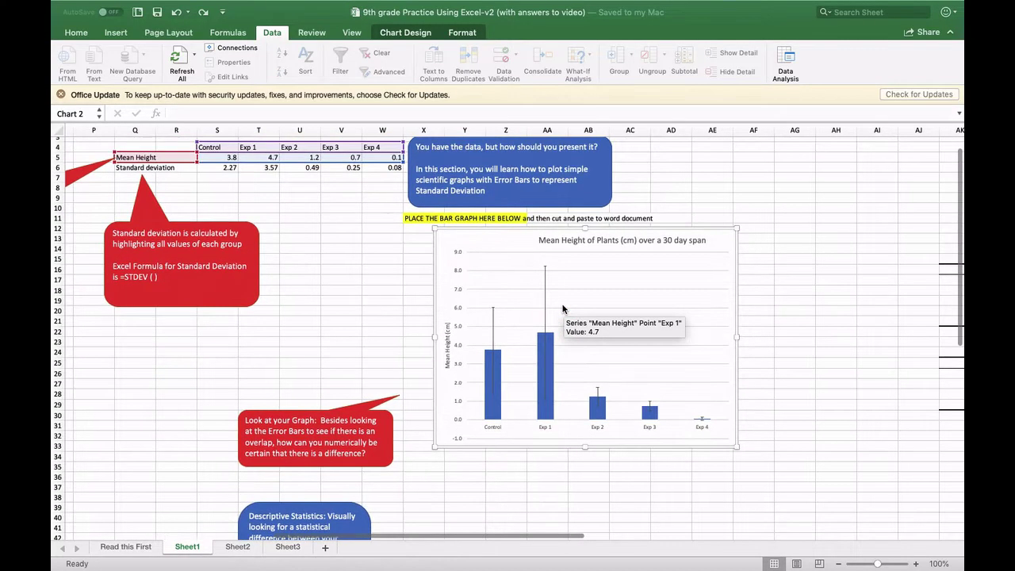
pyautogui.scroll(1, 493, 292)
pyautogui.hscroll(-1, 493, 293)
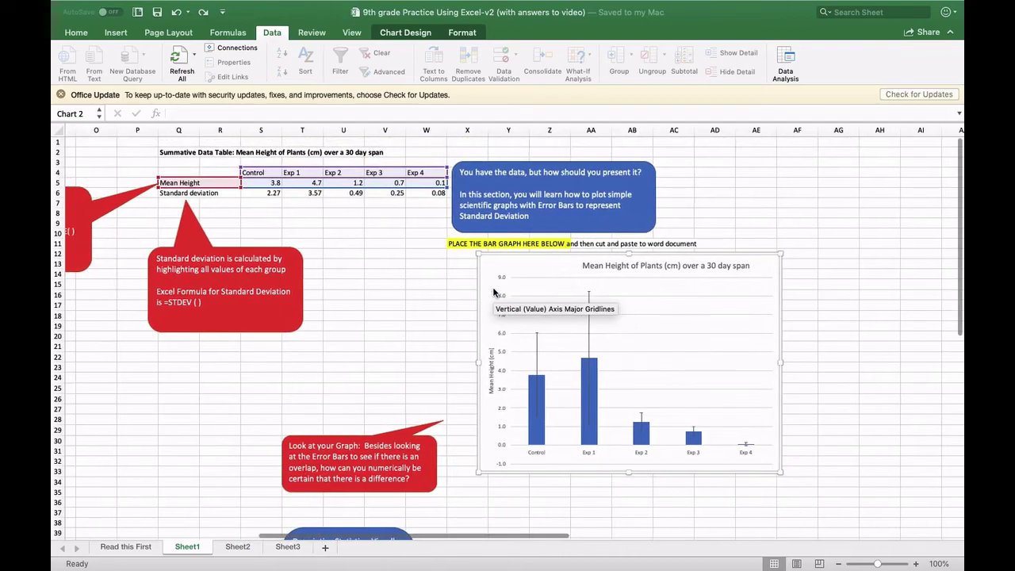
# - Go to the raw plant-height data on Sheet1 and start the Anova: Single Factor analysis tool
pyautogui.hscroll(-10, 362, 295)
pyautogui.scroll(-1, 362, 295)
pyautogui.hscroll(1, 362, 295)
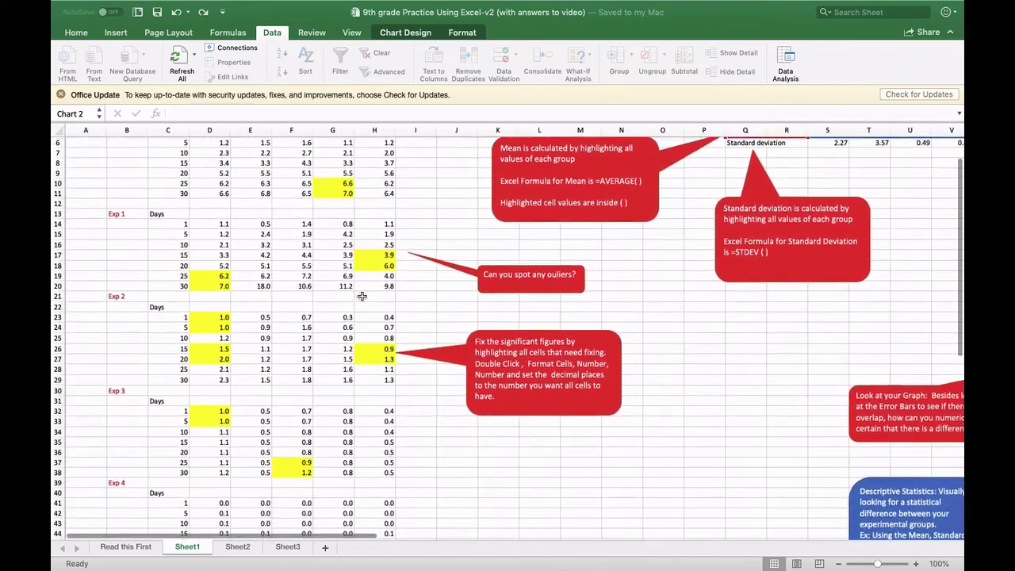
pyautogui.scroll(3, 362, 295)
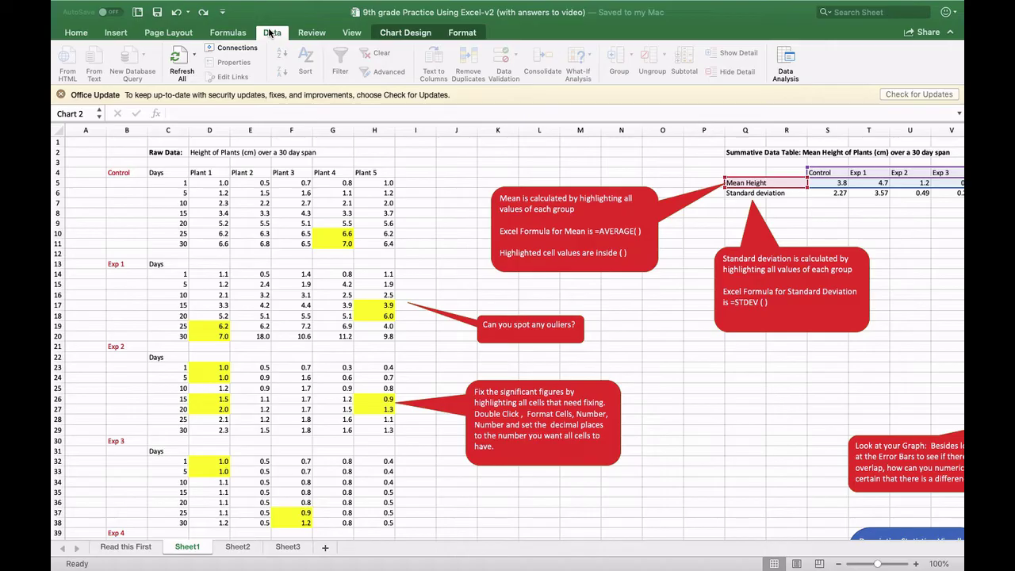
pyautogui.click(787, 57)
pyautogui.scroll(5, 531, 164)
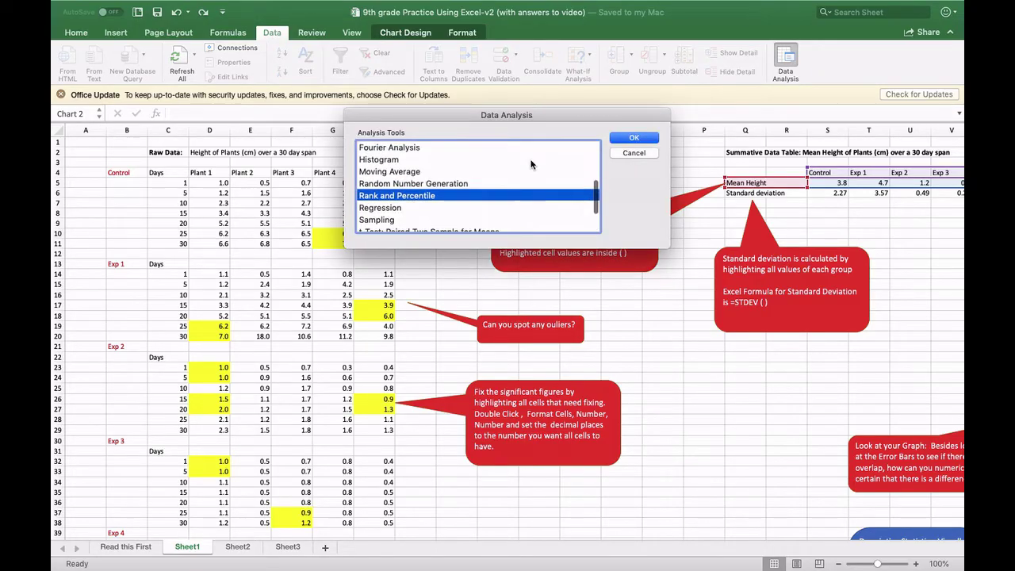
pyautogui.scroll(-1, 531, 164)
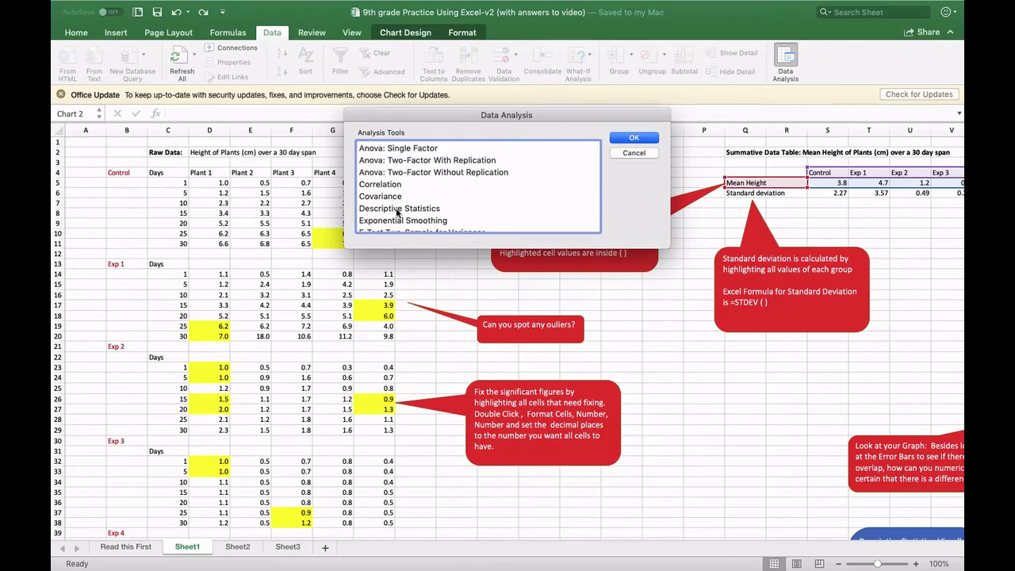
pyautogui.click(395, 153)
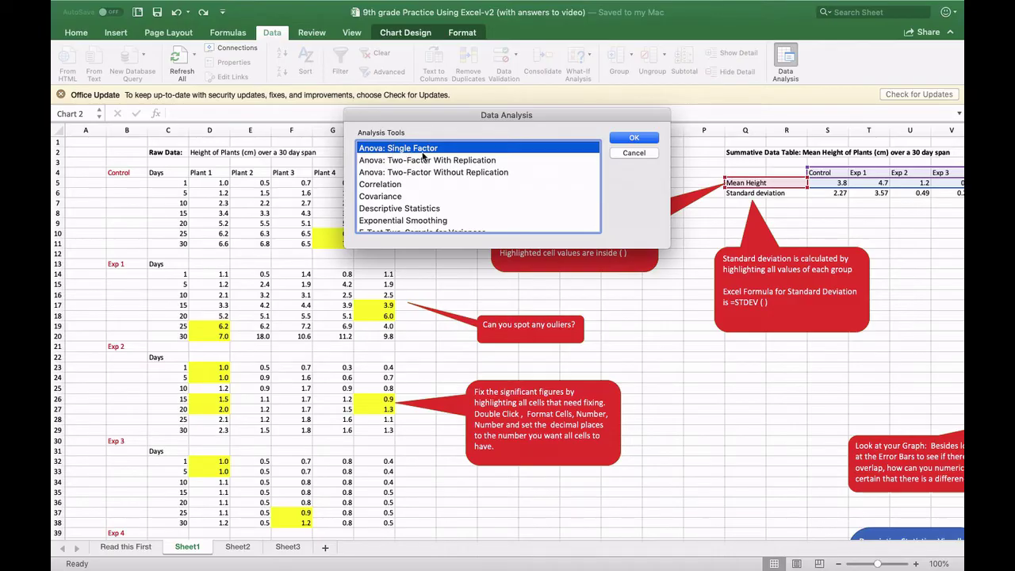
pyautogui.click(634, 140)
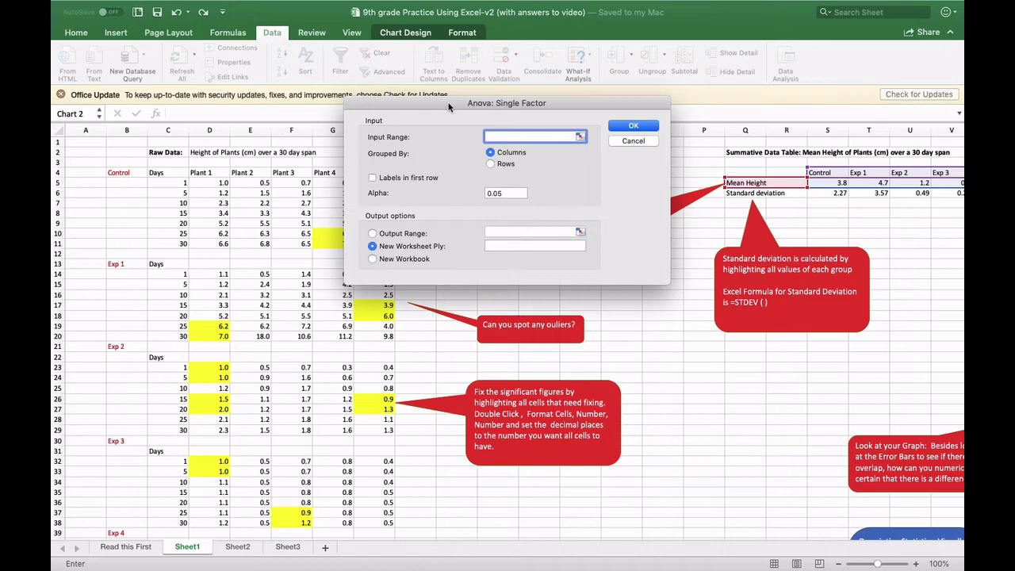
# - Run the single-factor Anova on Sheet1 range D5:H47, grouped by columns with alpha 0.05, outputting to a new worksheet
pyautogui.moveTo(448, 106); pyautogui.dragTo(573, 82)
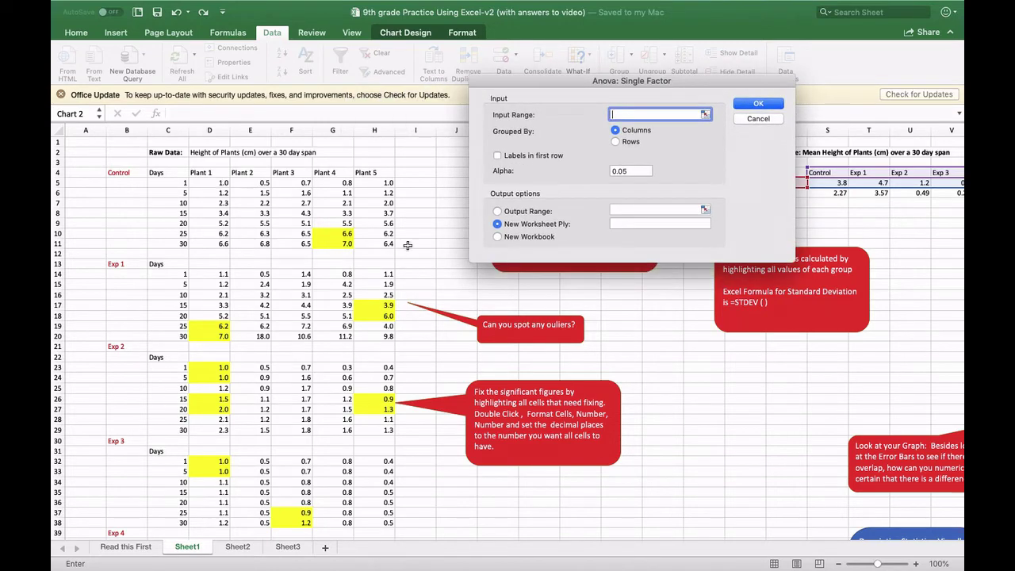
pyautogui.click(221, 183)
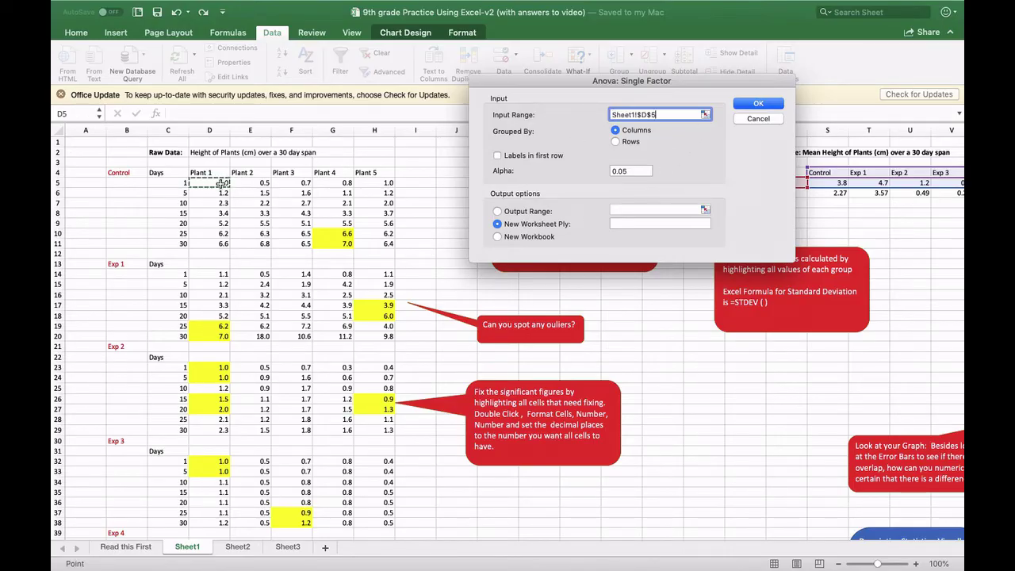
pyautogui.moveTo(221, 183); pyautogui.dragTo(389, 244)
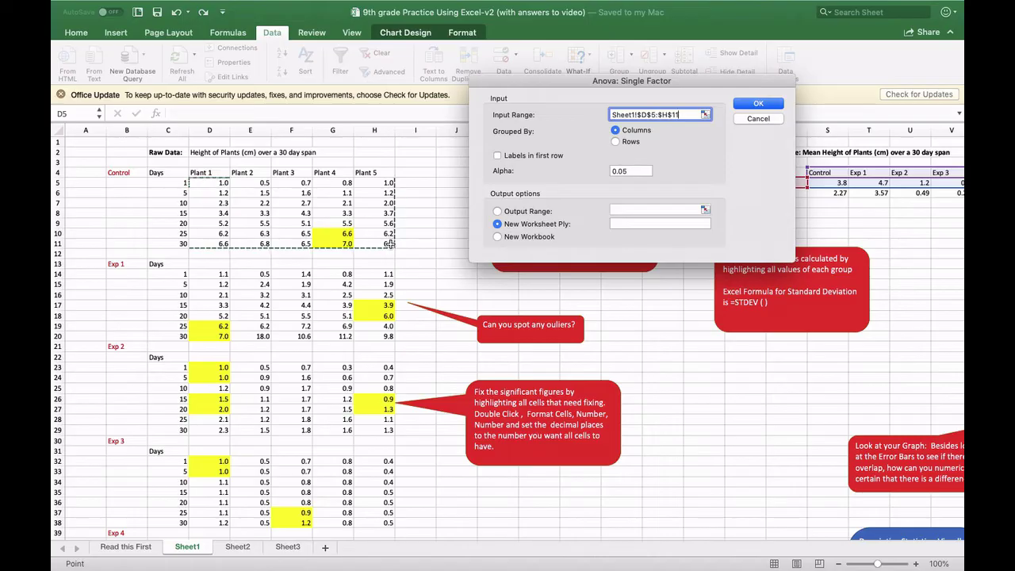
pyautogui.scroll(-6, 361, 334)
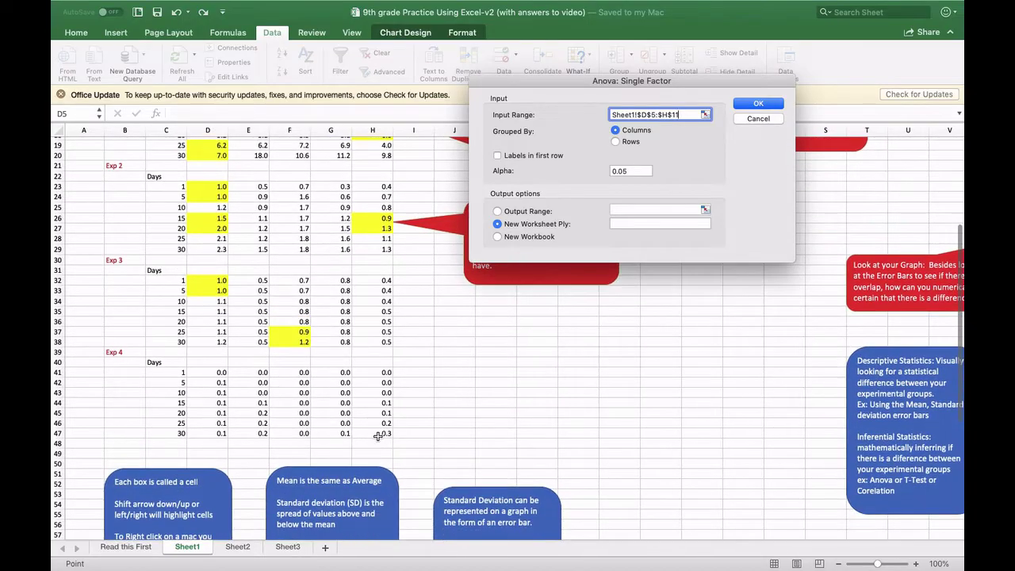
pyautogui.keyDown('shift'); pyautogui.click(378, 436); pyautogui.keyUp('shift')
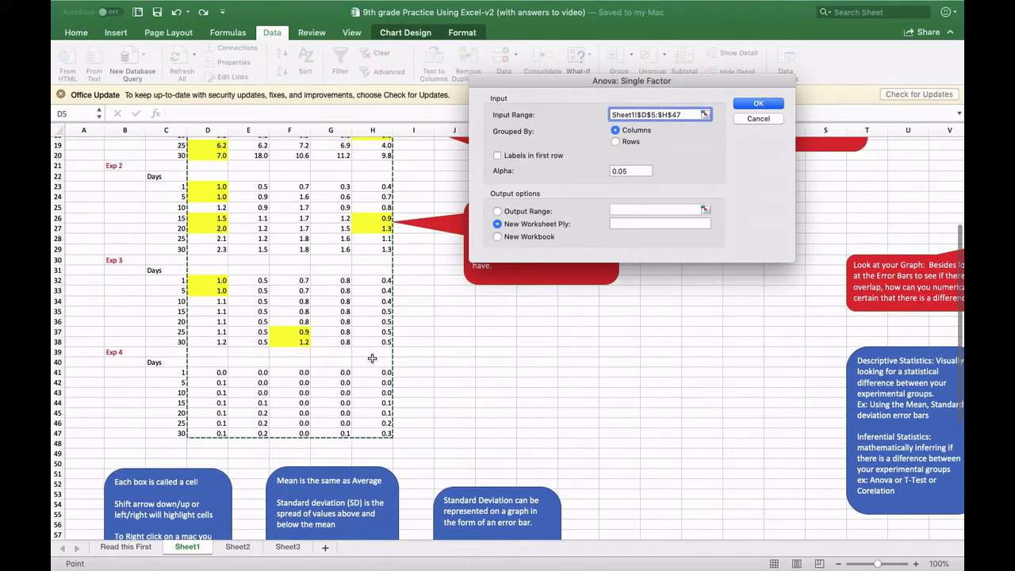
pyautogui.scroll(6, 372, 359)
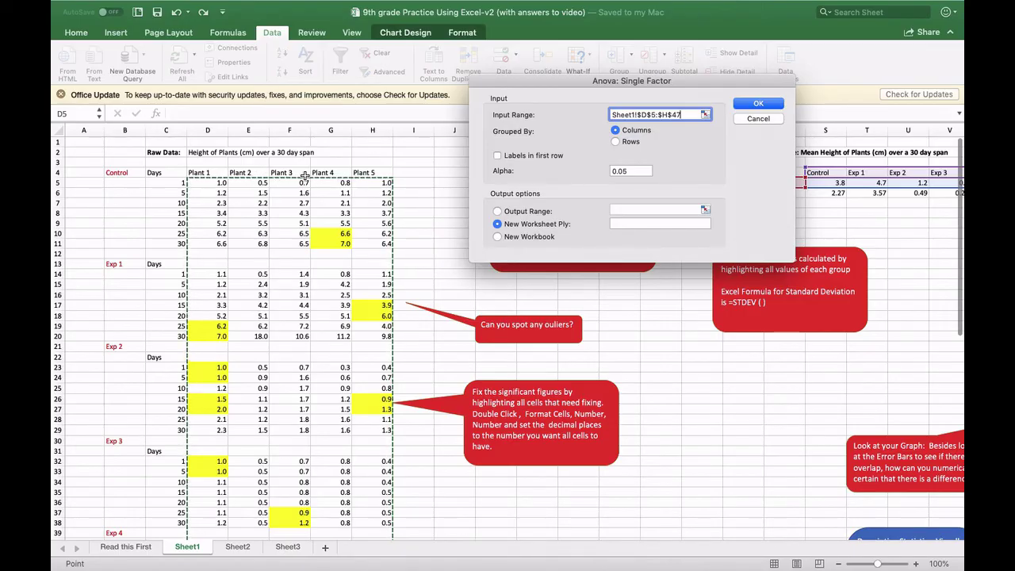
pyautogui.press('F2')
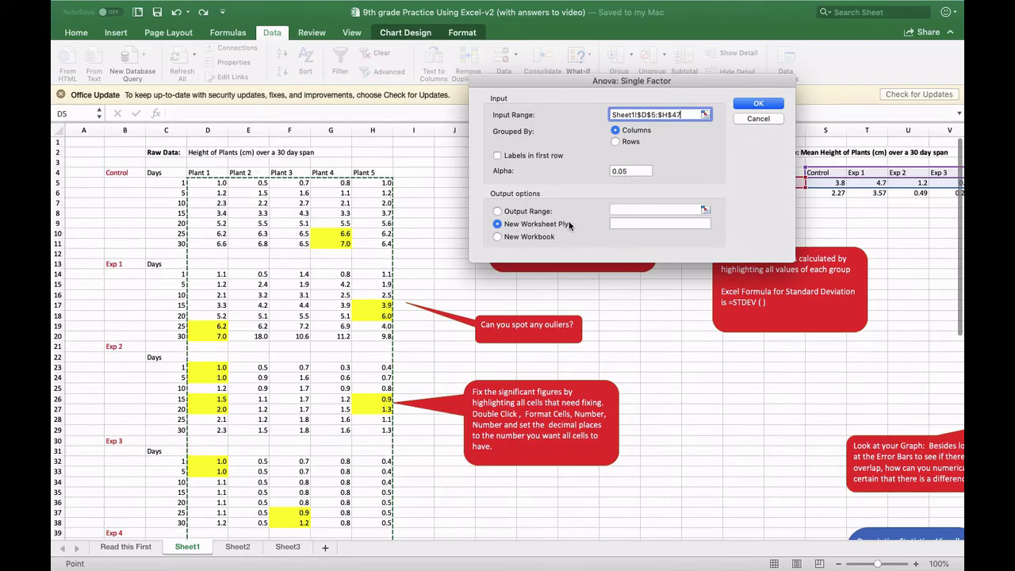
pyautogui.click(755, 105)
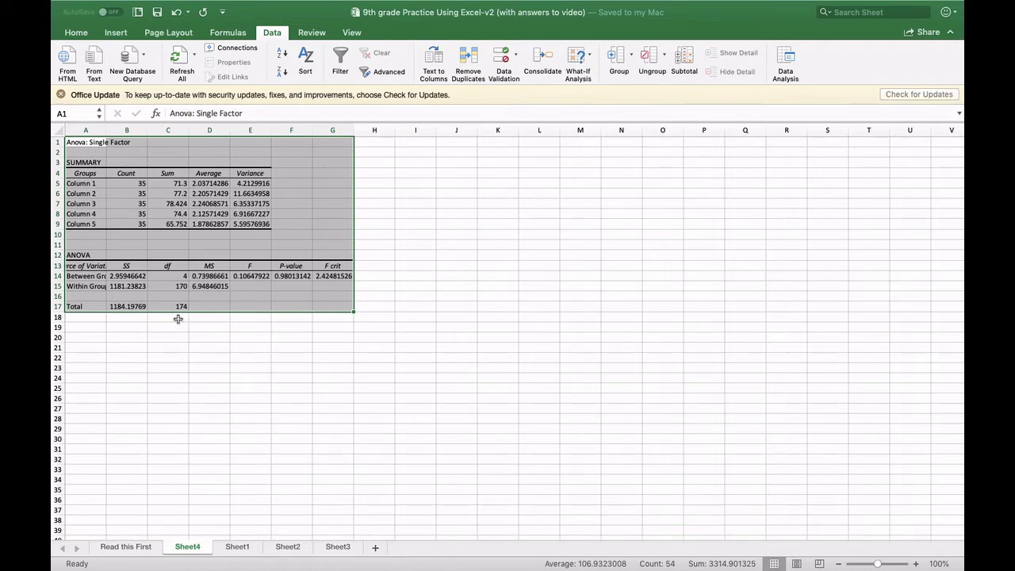
# - Examine the between-groups degrees of freedom and P-value in the ANOVA results table
pyautogui.click(182, 345)
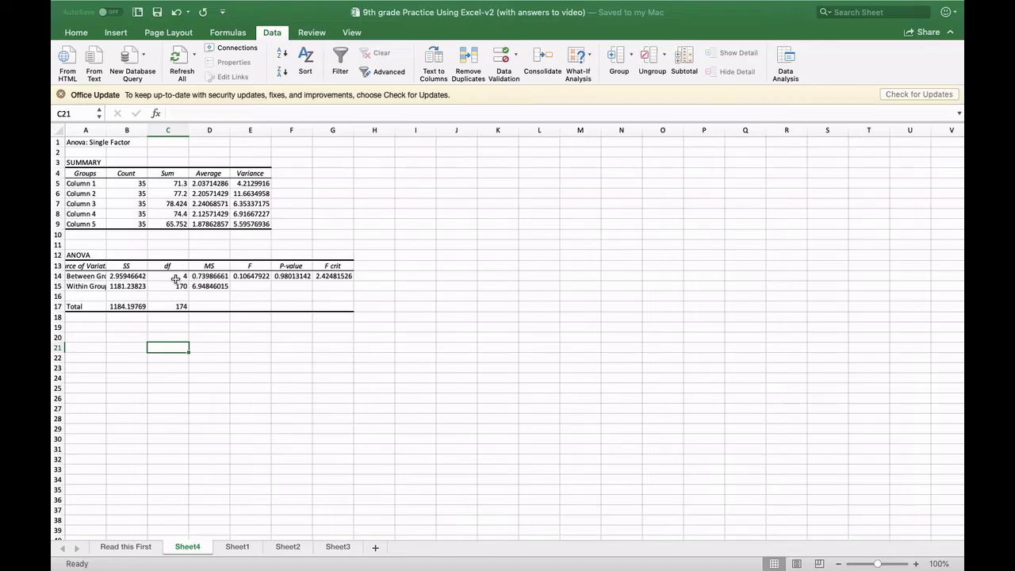
pyautogui.click(166, 278)
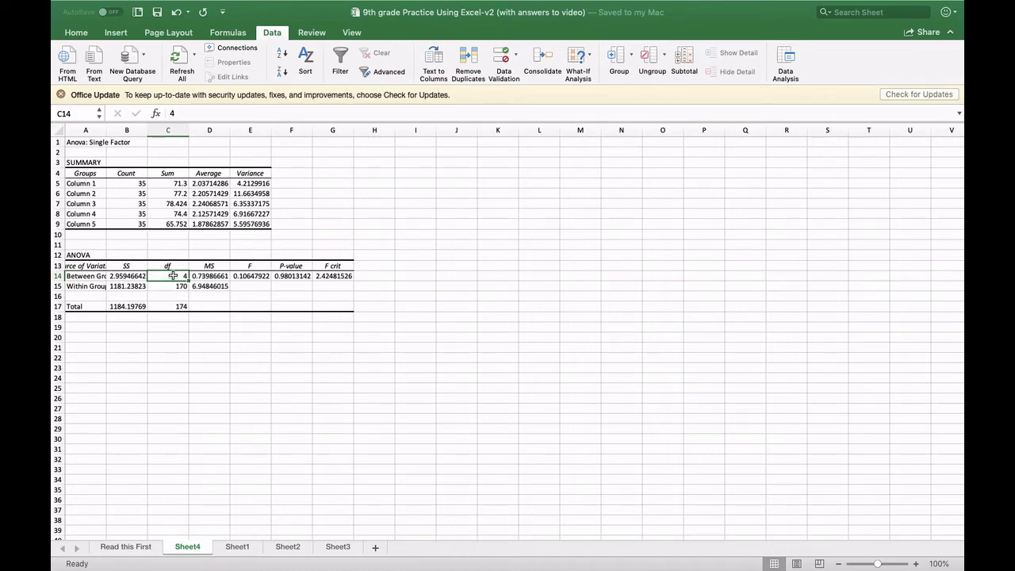
pyautogui.click(294, 275)
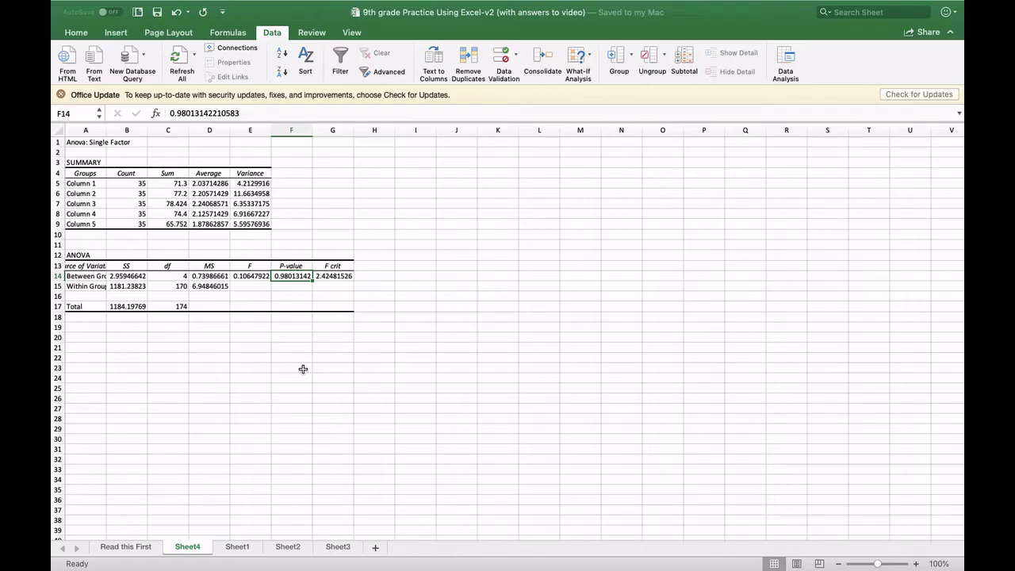
pyautogui.click(316, 288)
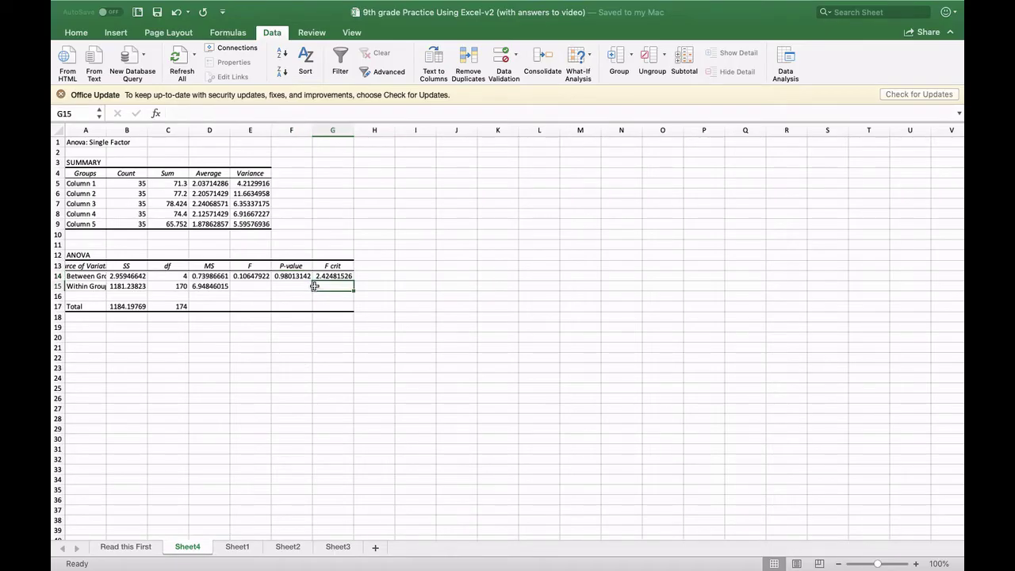
pyautogui.click(300, 277)
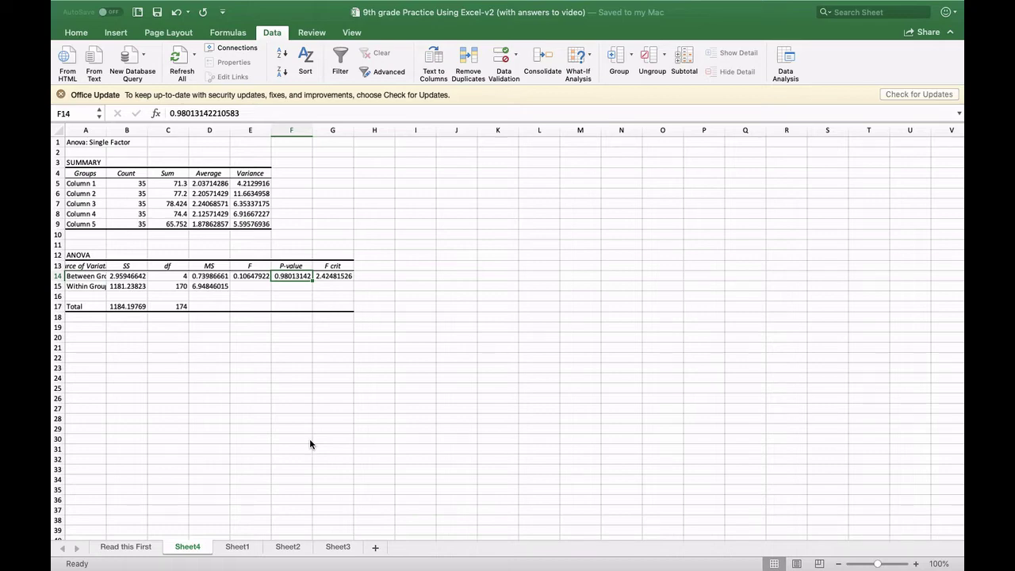
# - Return to Sheet1 and compare the bar graph's groups and error bars with the raw data for Exp 2 to Exp 4
pyautogui.click(237, 546)
pyautogui.hscroll(5, 586, 343)
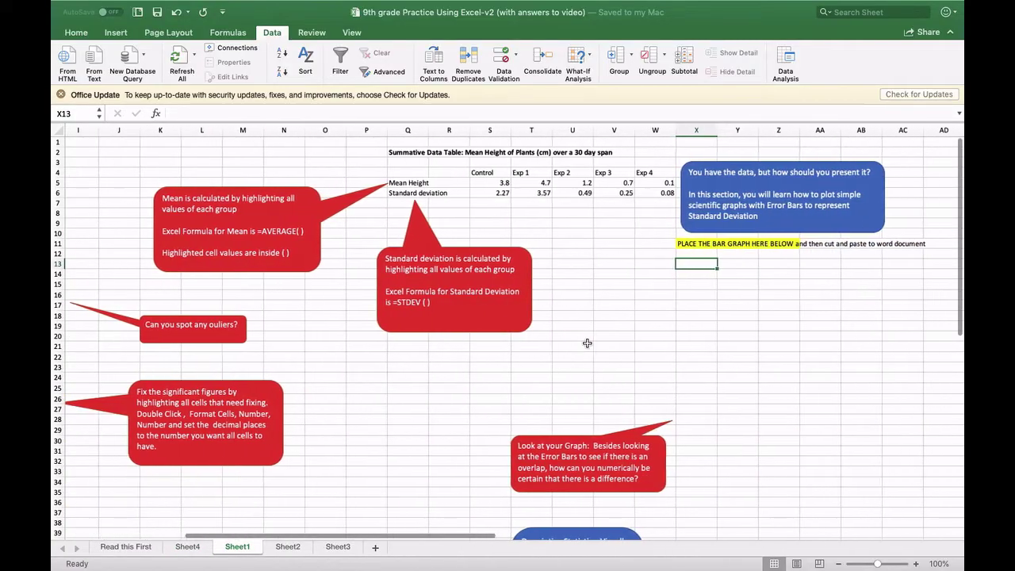
pyautogui.hscroll(3, 586, 342)
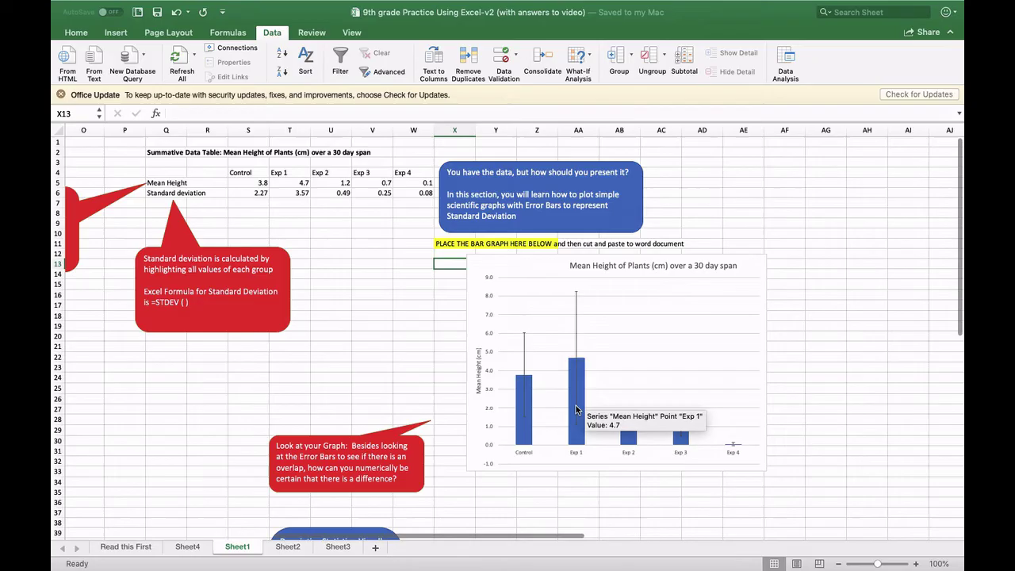
pyautogui.click(526, 413)
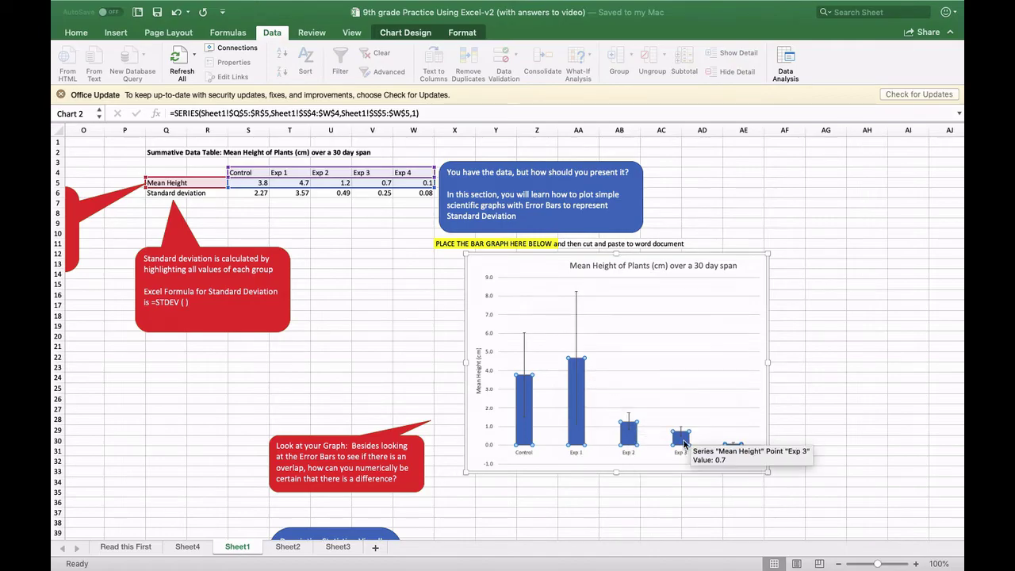
pyautogui.click(663, 484)
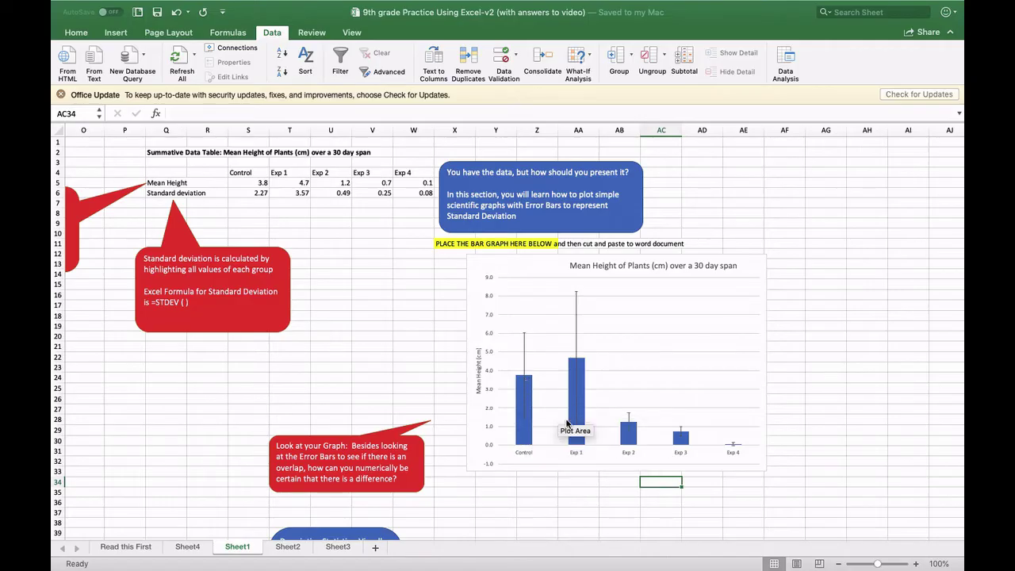
pyautogui.moveTo(685, 446)
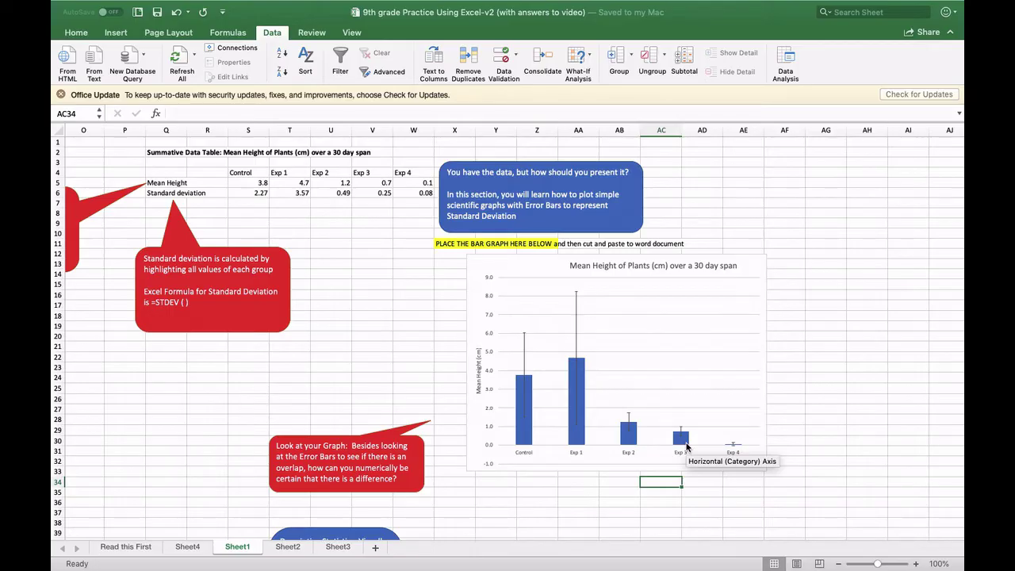
pyautogui.hscroll(-3, 687, 448)
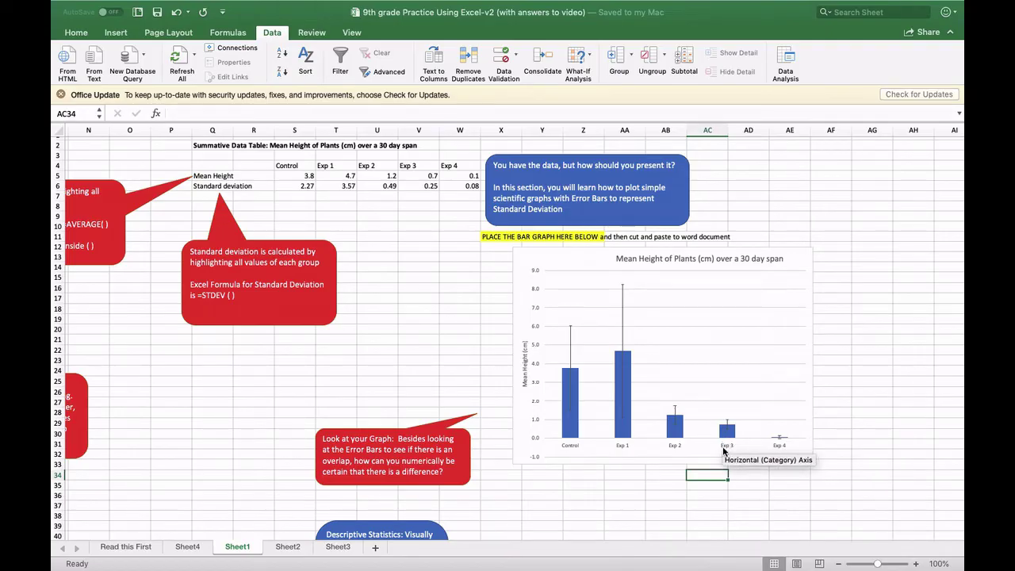
pyautogui.hscroll(-10, 723, 451)
pyautogui.scroll(-5, 722, 450)
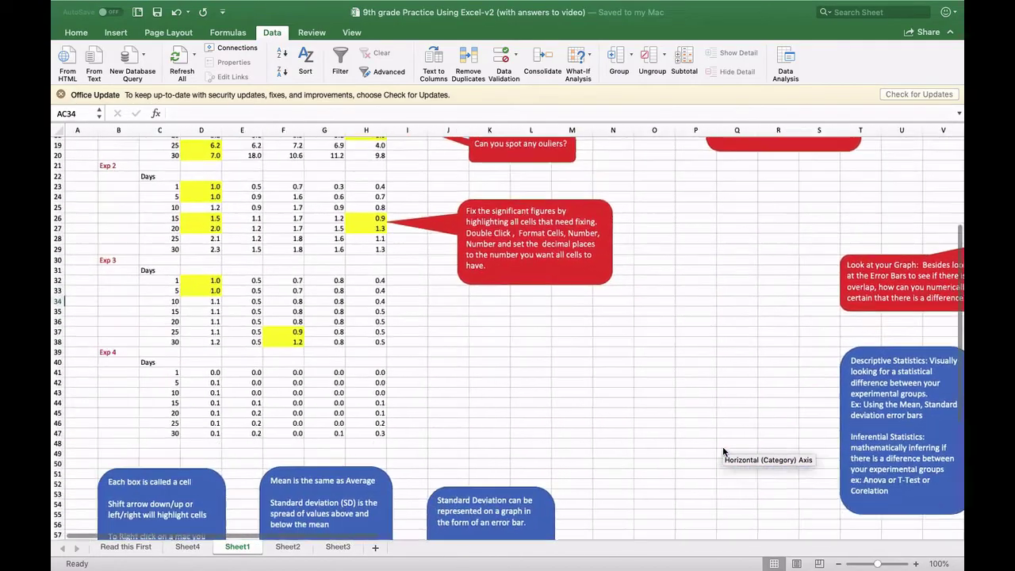
pyautogui.scroll(1, 723, 450)
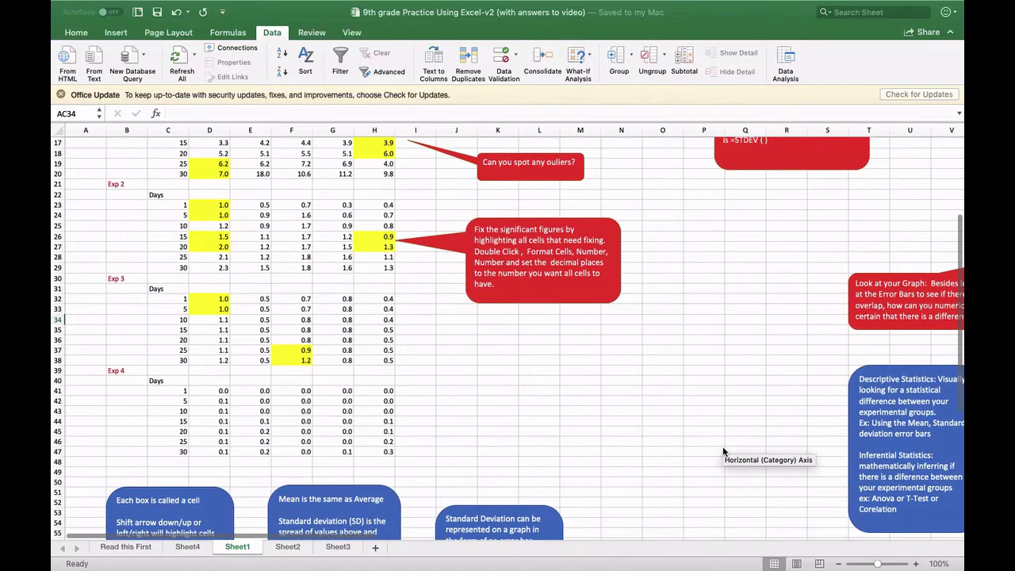
pyautogui.click(465, 379)
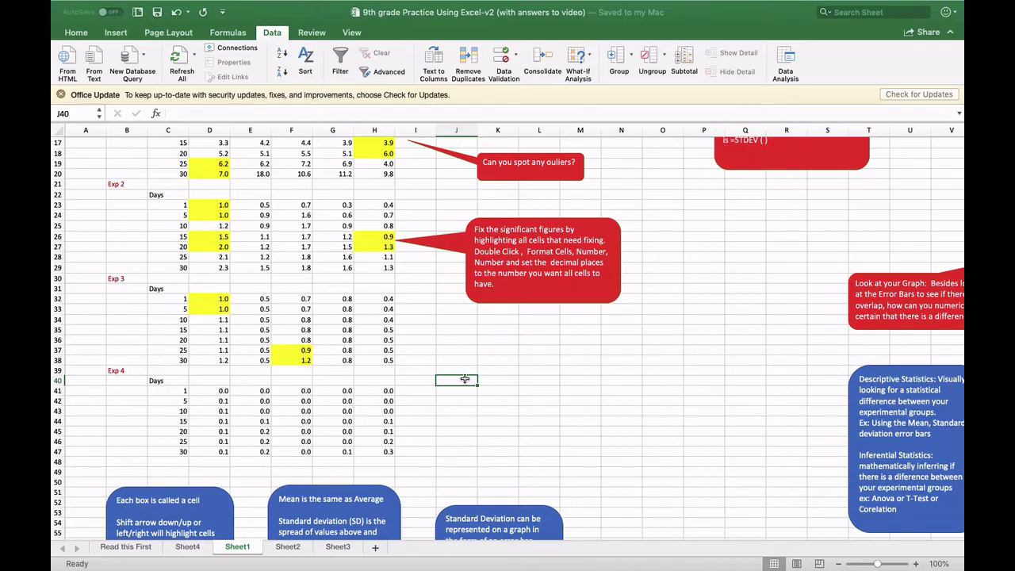
# - Start a T.TEST formula in Sheet1 cell J40 with the Exp 4 data D41:H47 as its first array
pyautogui.write('=t.')
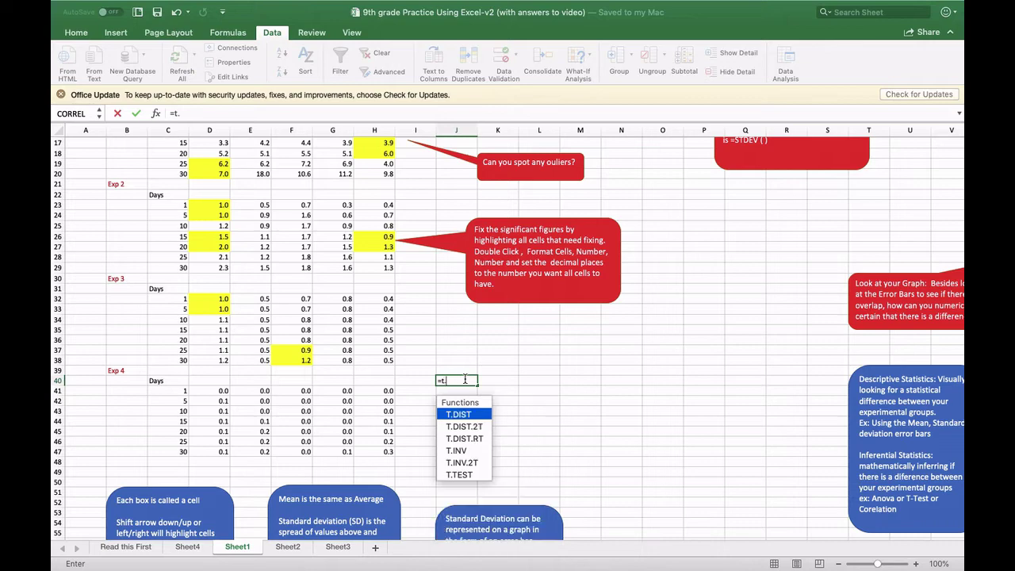
pyautogui.write('t')
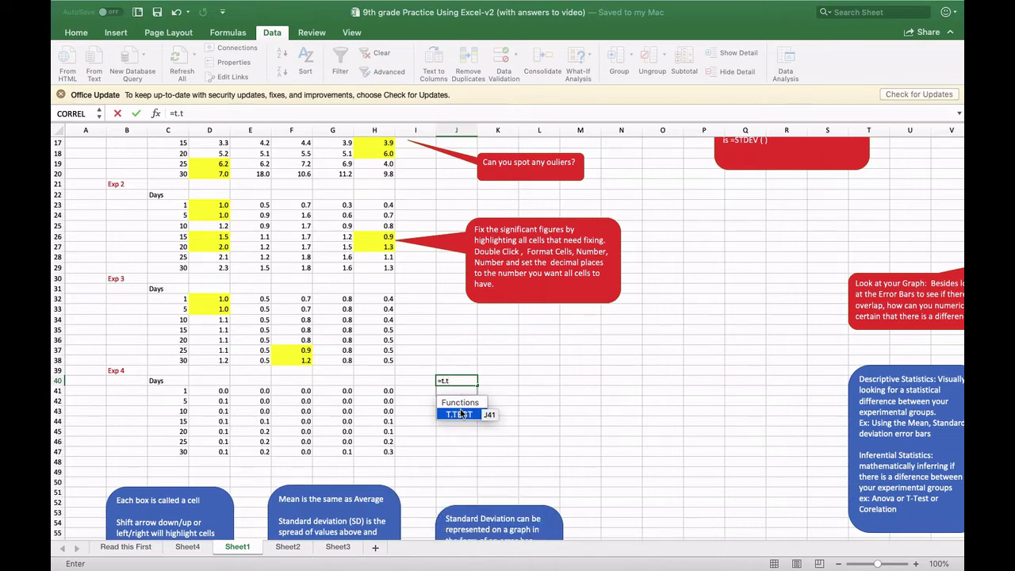
pyautogui.doubleClick(462, 414)
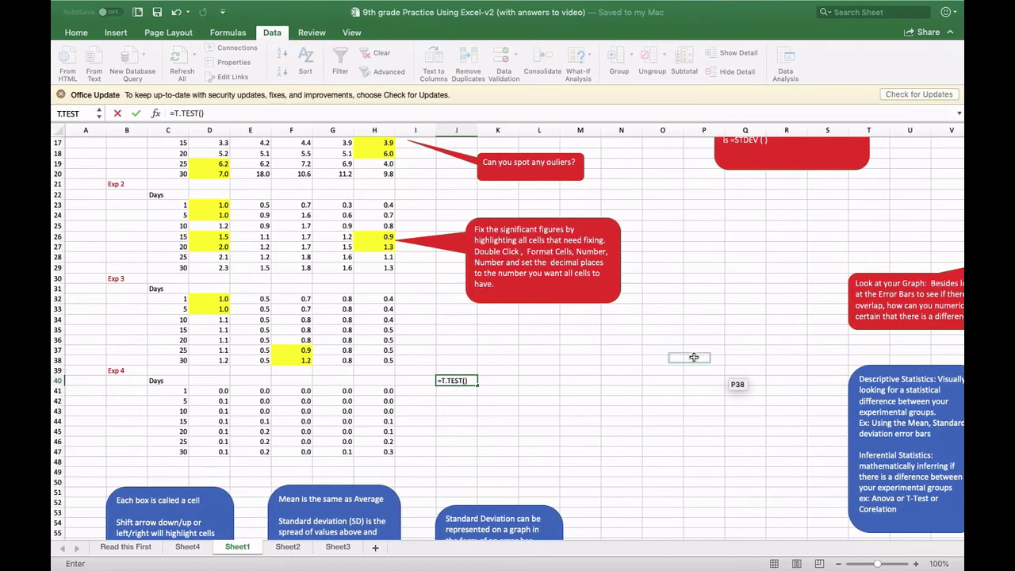
pyautogui.click(226, 391)
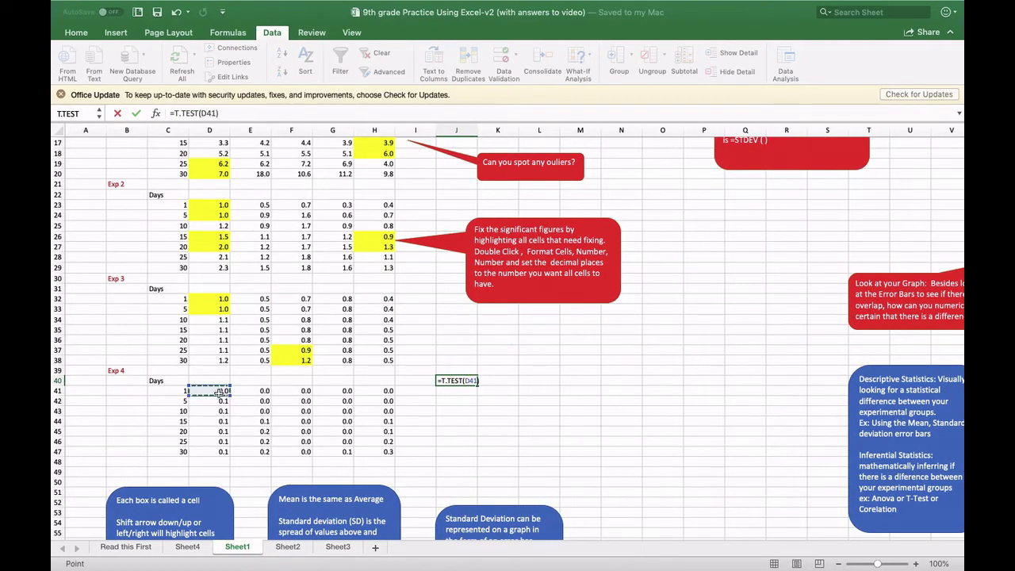
pyautogui.keyDown('shift'); pyautogui.click(390, 452); pyautogui.keyUp('shift')
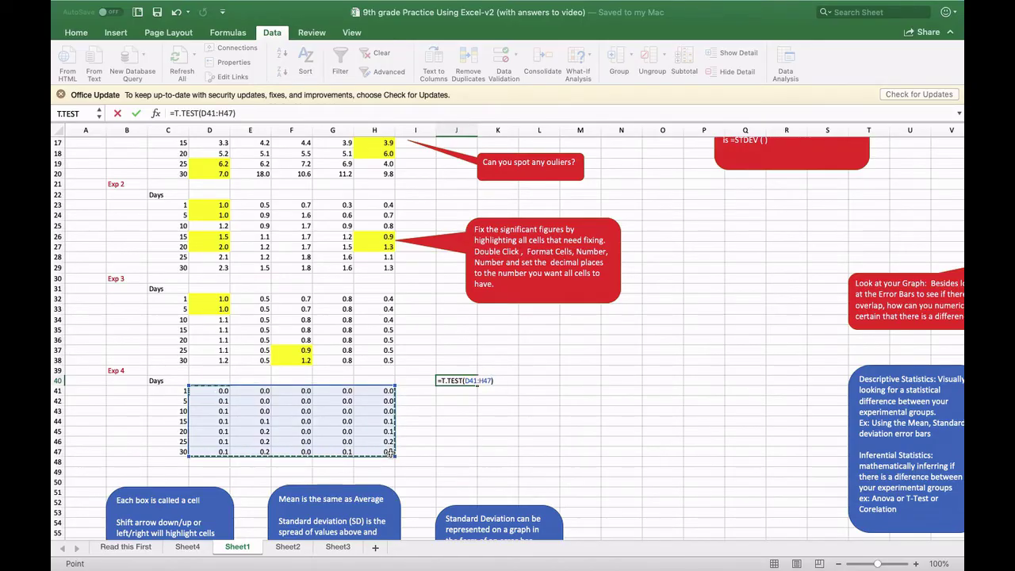
pyautogui.write(',')
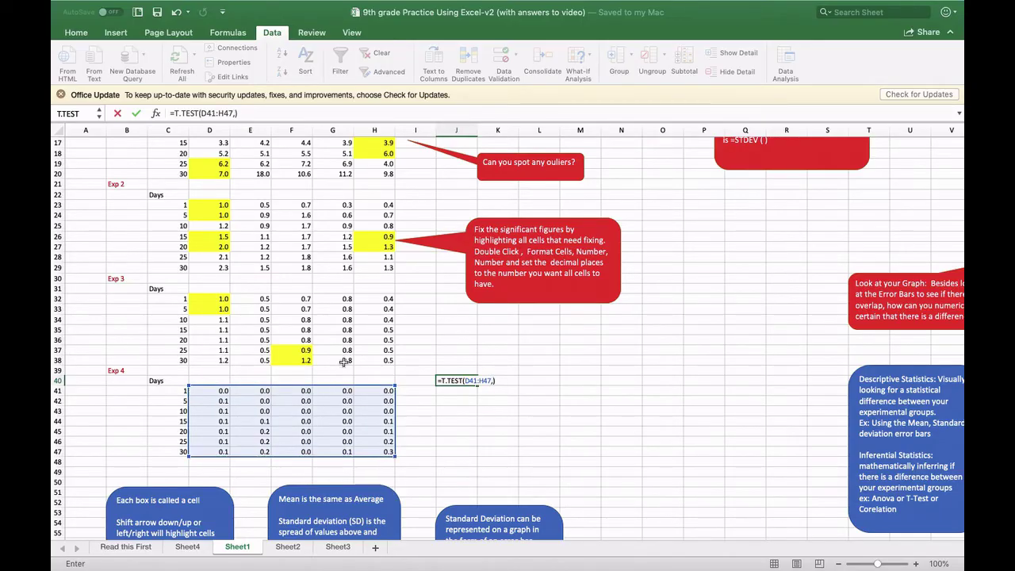
# - Add the Exp 1 data D14:H20 as the T.TEST formula's second array and try to enter it with only these two arguments
pyautogui.scroll(5, 343, 356)
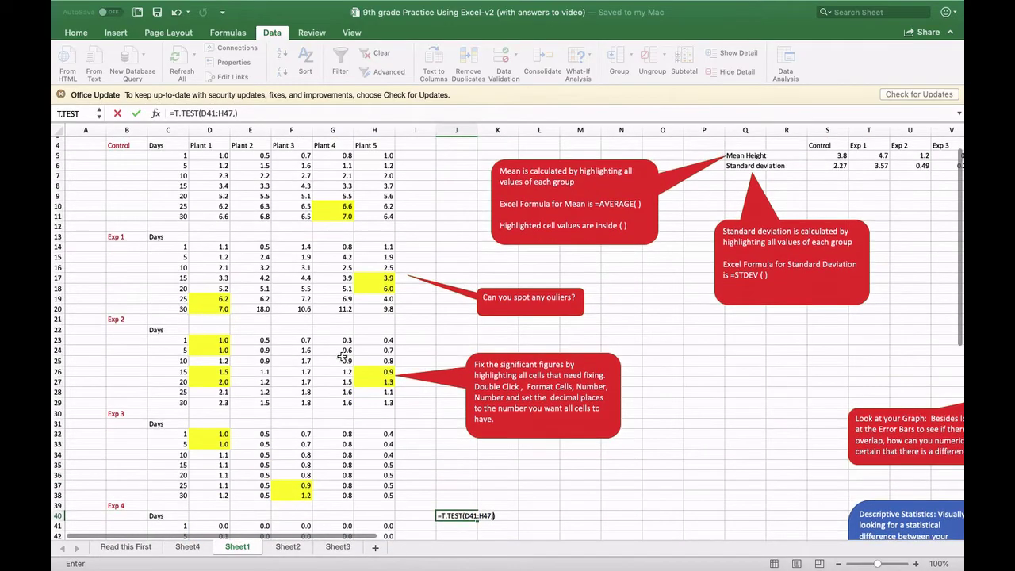
pyautogui.click(218, 247)
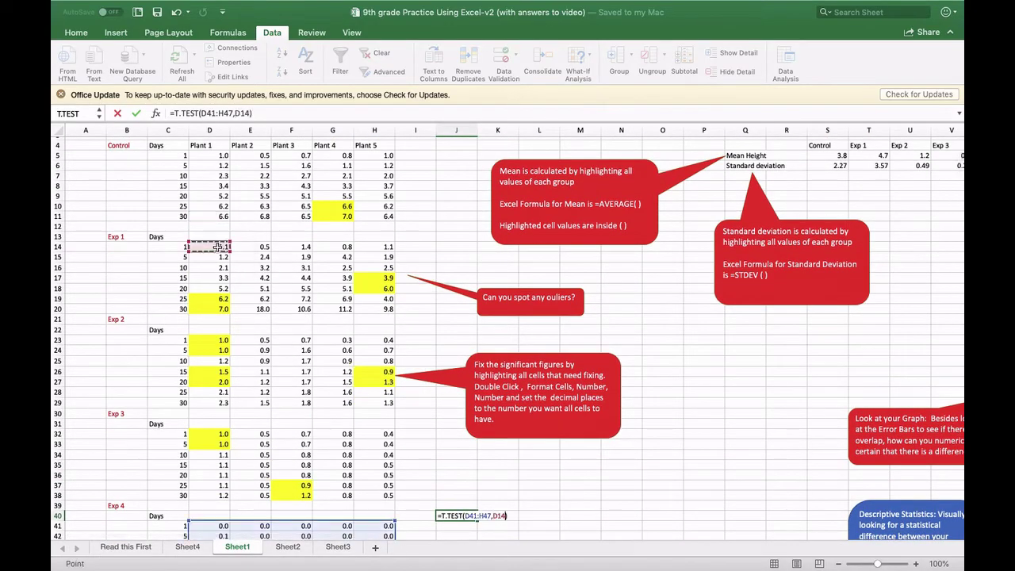
pyautogui.keyDown('shift'); pyautogui.click(382, 308); pyautogui.keyUp('shift')
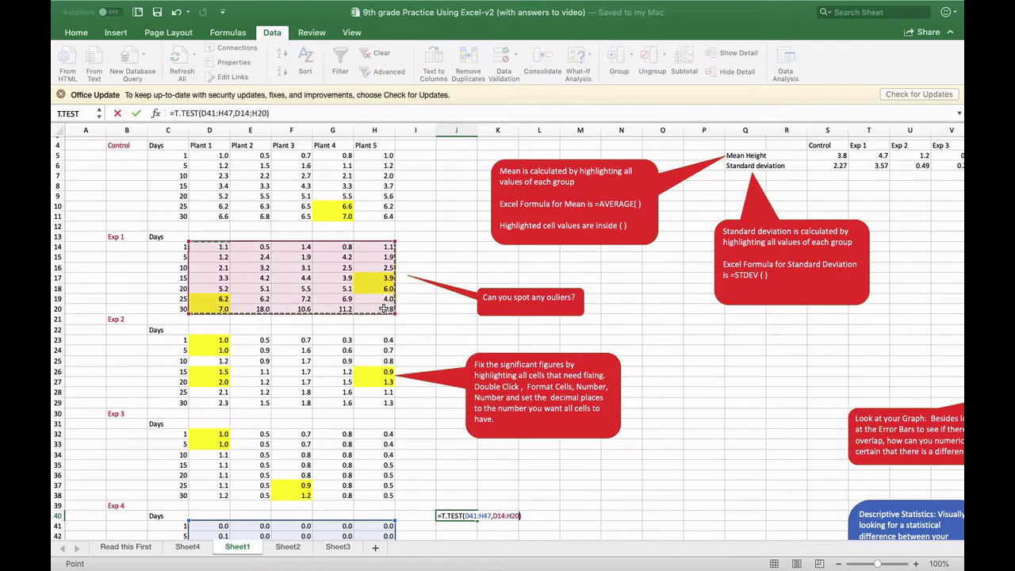
pyautogui.press('Return')
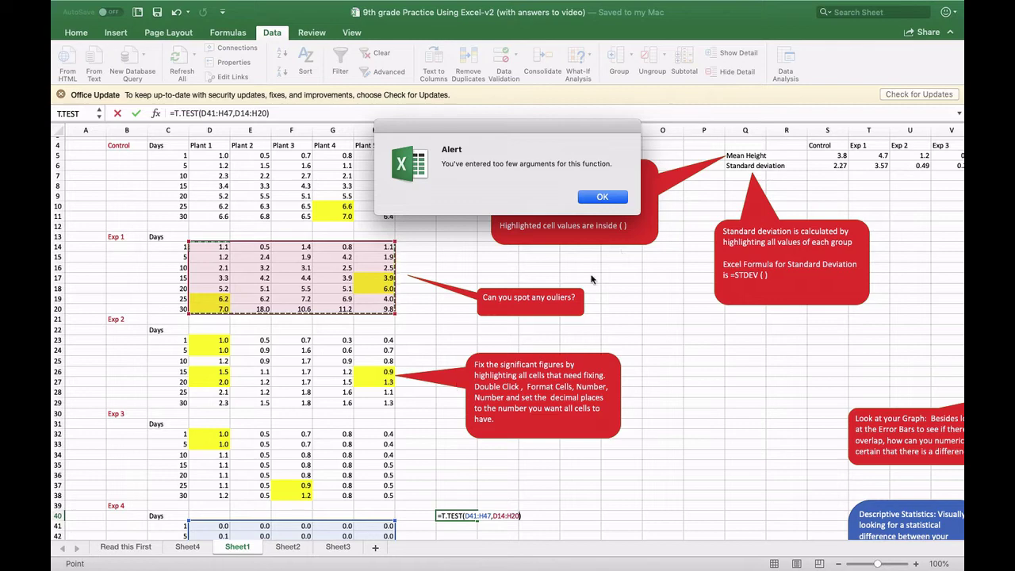
pyautogui.click(602, 198)
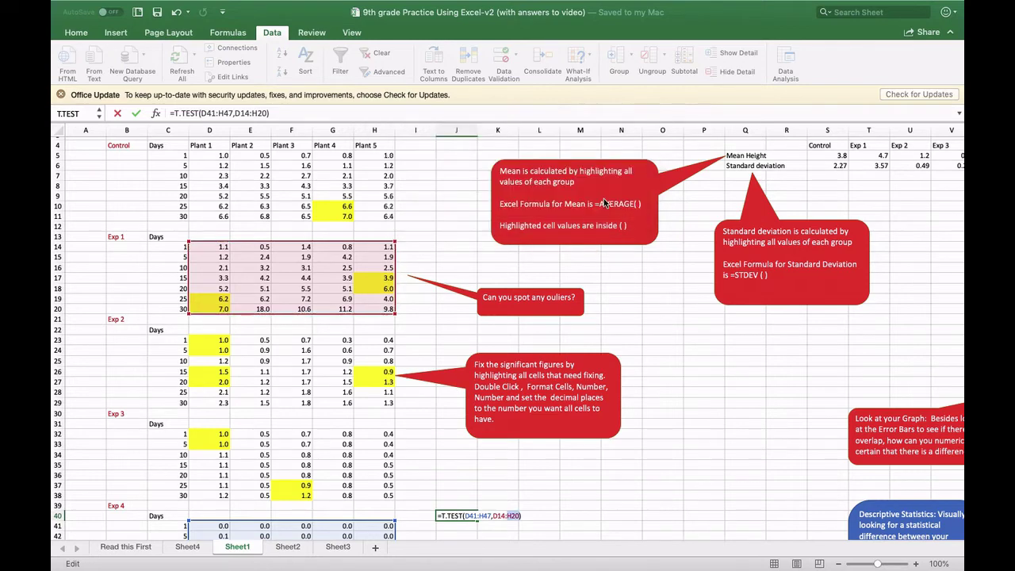
# - Complete the J40 formula as =T.TEST(D41:H47,D14:H20,2,2) and select the cell to review its result
pyautogui.click(520, 516)
pyautogui.write(',2,2')
pyautogui.press('BackSpace')
pyautogui.press('BackSpace')
pyautogui.write(',2')
pyautogui.press('Return')
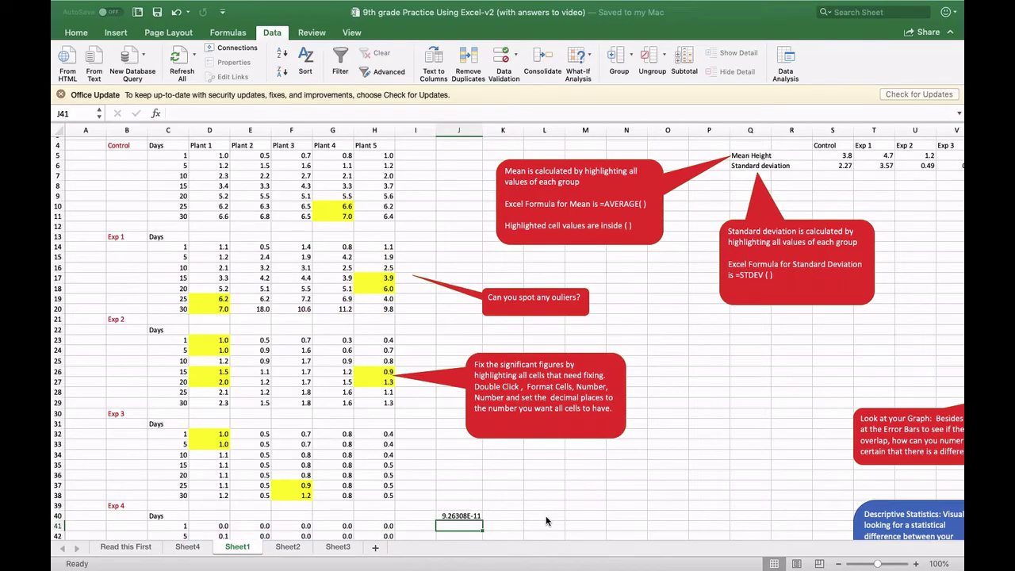
pyautogui.scroll(-2, 545, 520)
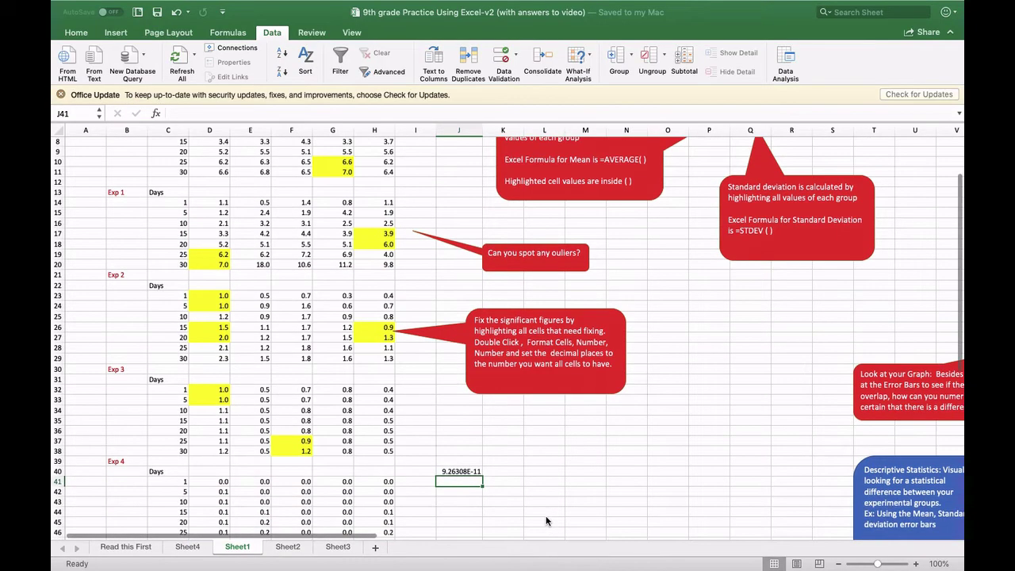
pyautogui.click(462, 471)
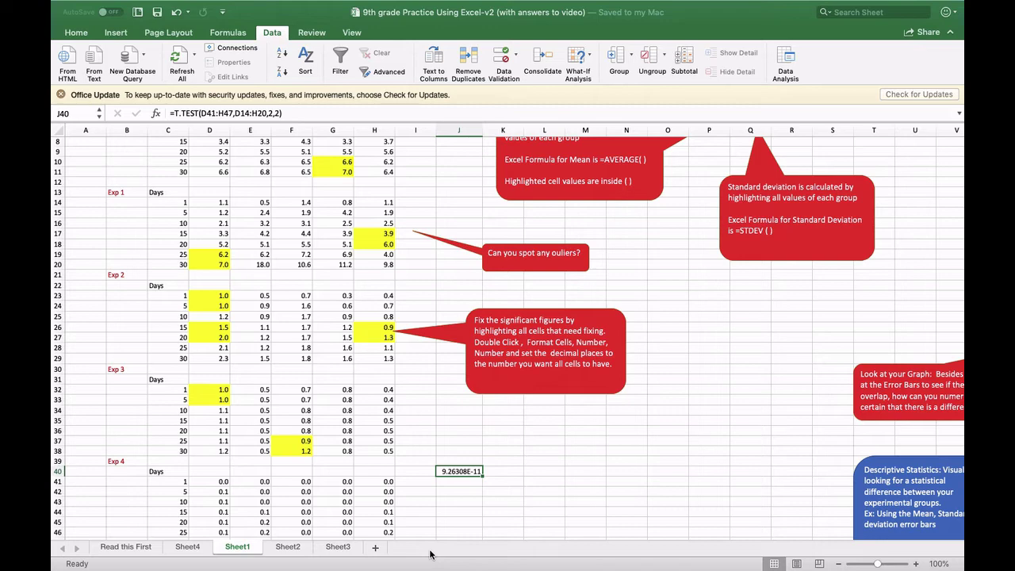
# - Record "p value= 0.98 with ANOVA" in cell J17 of the Anova results on Sheet4
pyautogui.moveTo(359, 558)
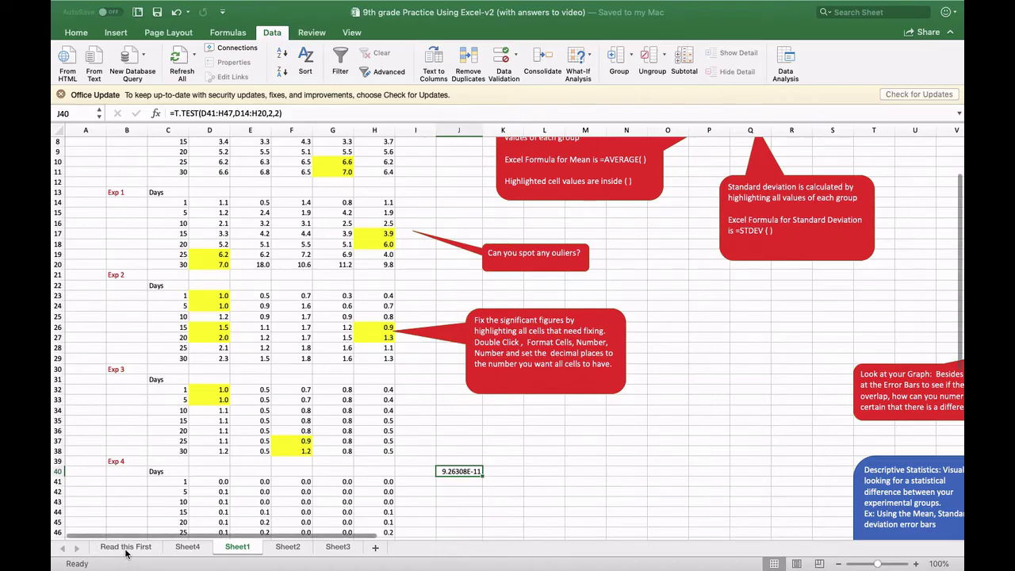
pyautogui.click(190, 549)
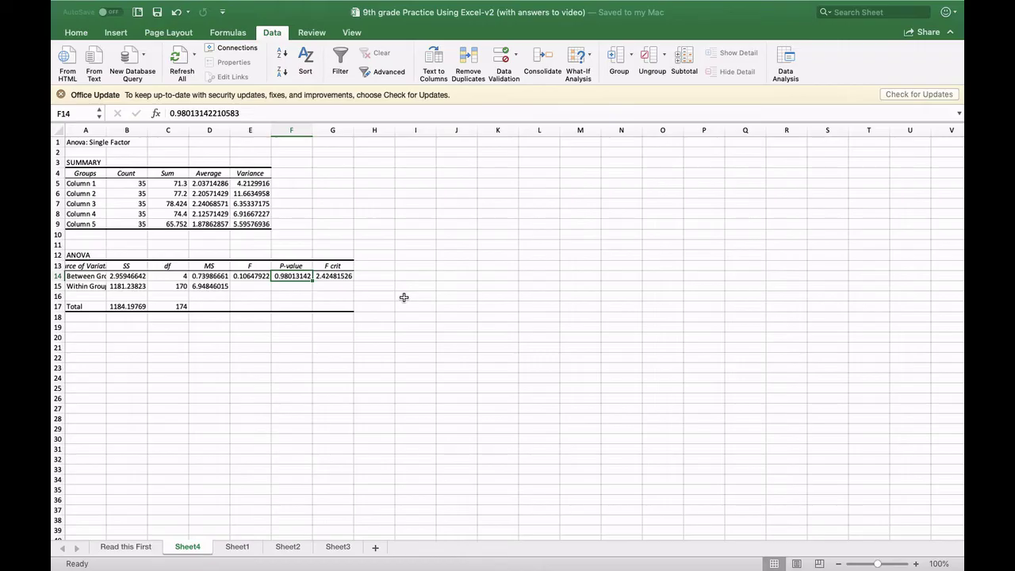
pyautogui.click(455, 307)
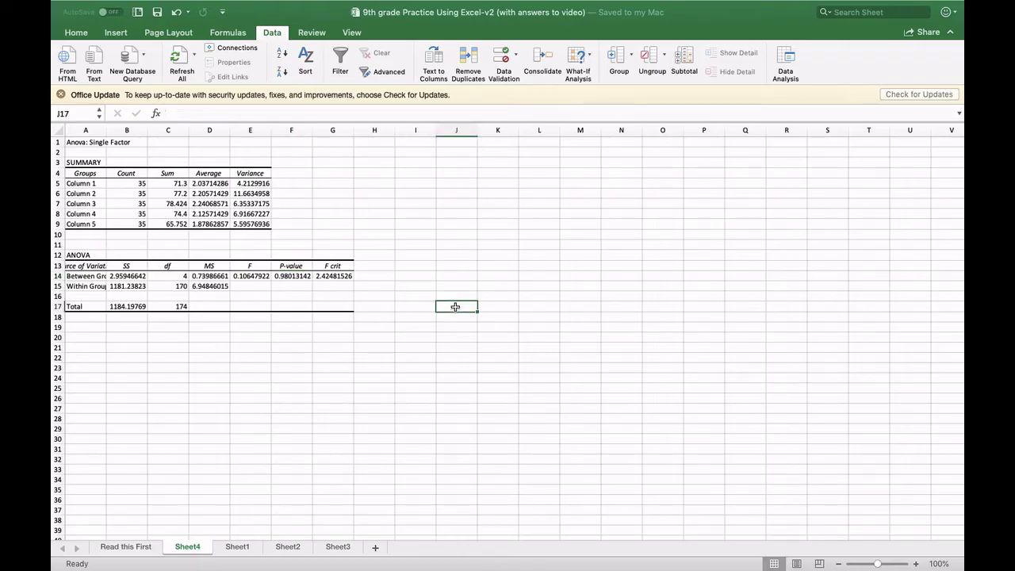
pyautogui.write('p value=')
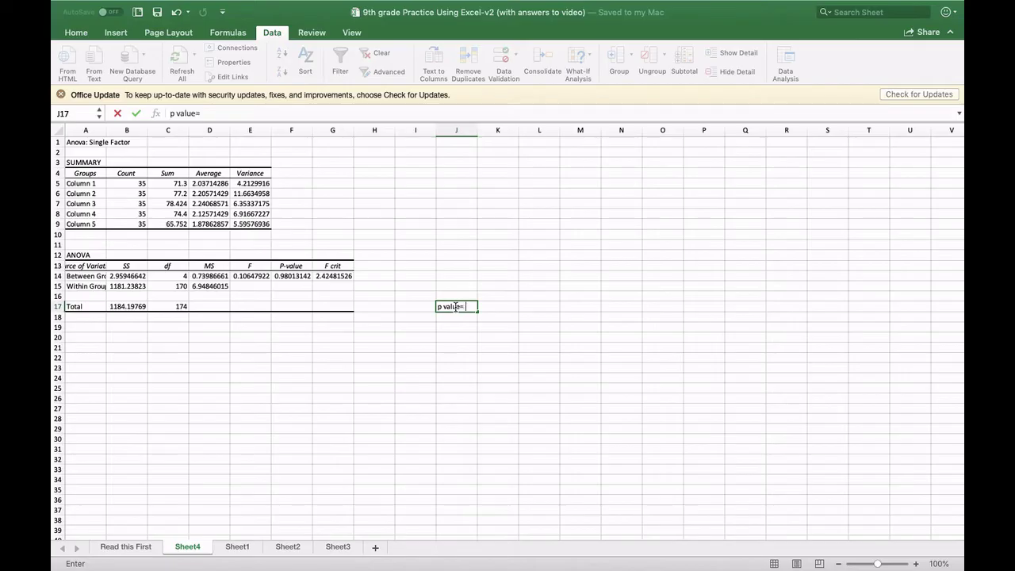
pyautogui.write(' 0.98 with ANO')
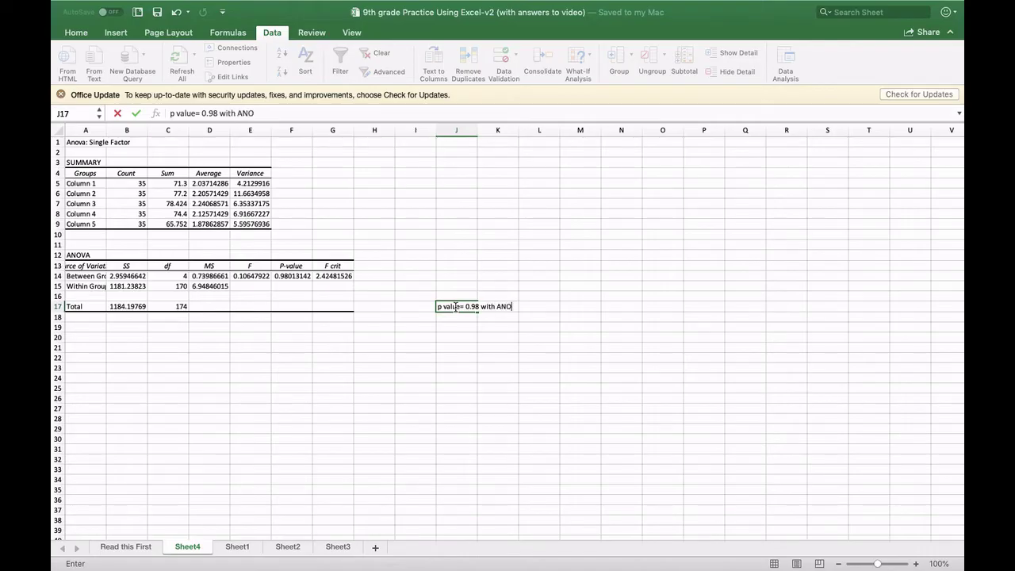
pyautogui.write('VA')
pyautogui.press('Return')
# - Enter "p value = 9.2E11" in Sheet4 cell J18, checking the T-test result on Sheet1 for the number
pyautogui.write('p ')
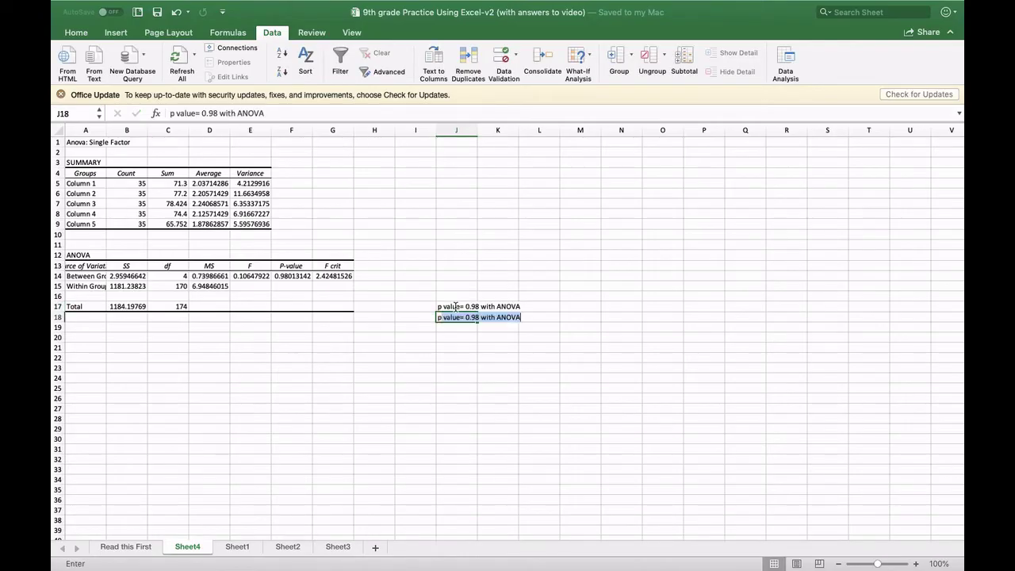
pyautogui.write('val')
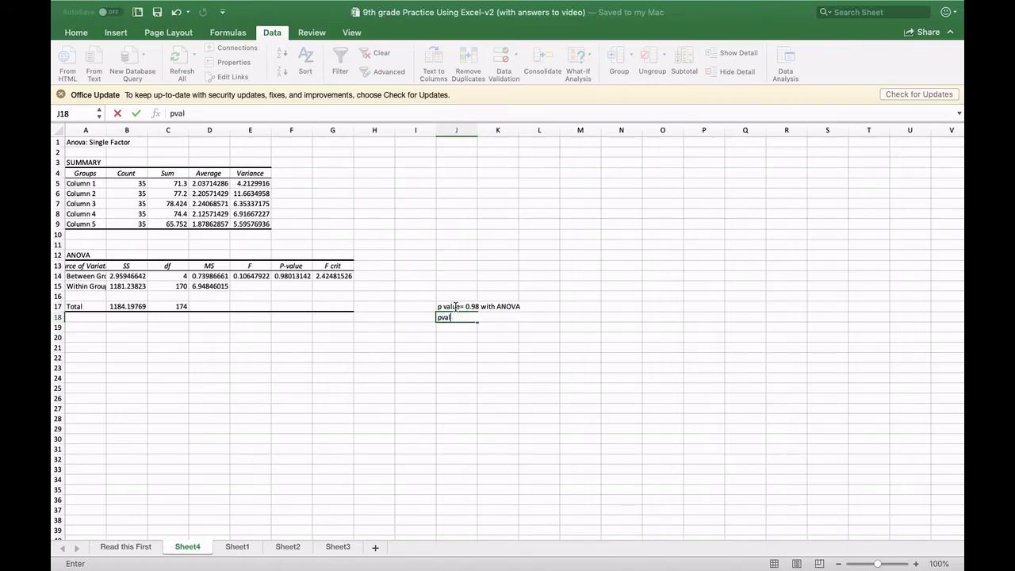
pyautogui.press('BackSpace')
pyautogui.press('BackSpace')
pyautogui.press('BackSpace')
pyautogui.write('value =')
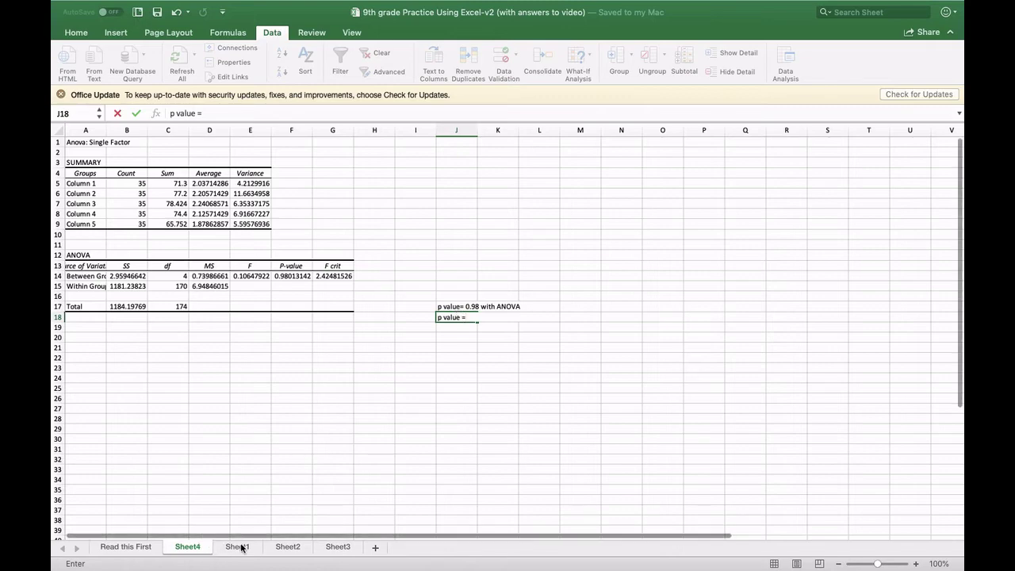
pyautogui.click(237, 546)
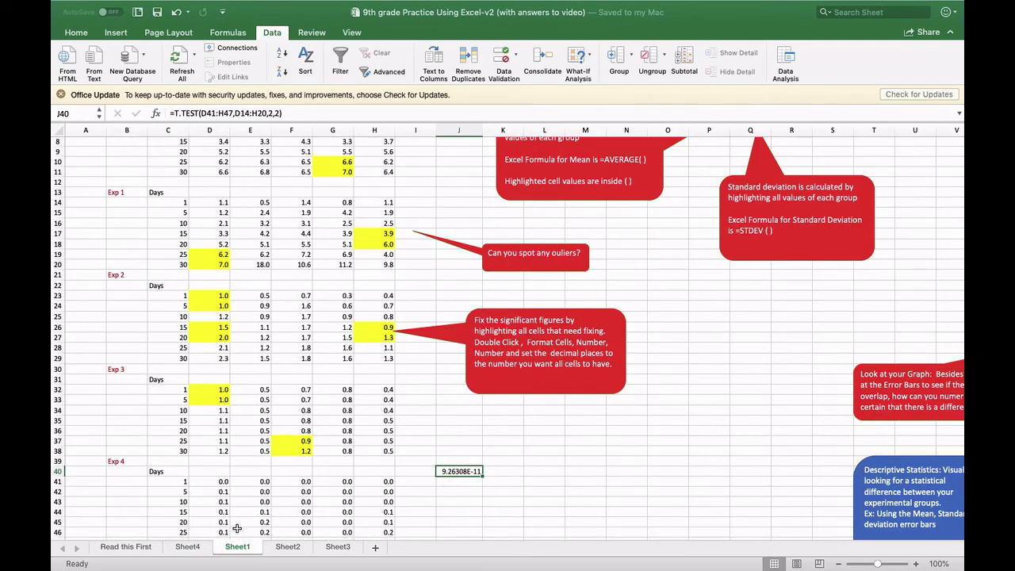
pyautogui.click(187, 546)
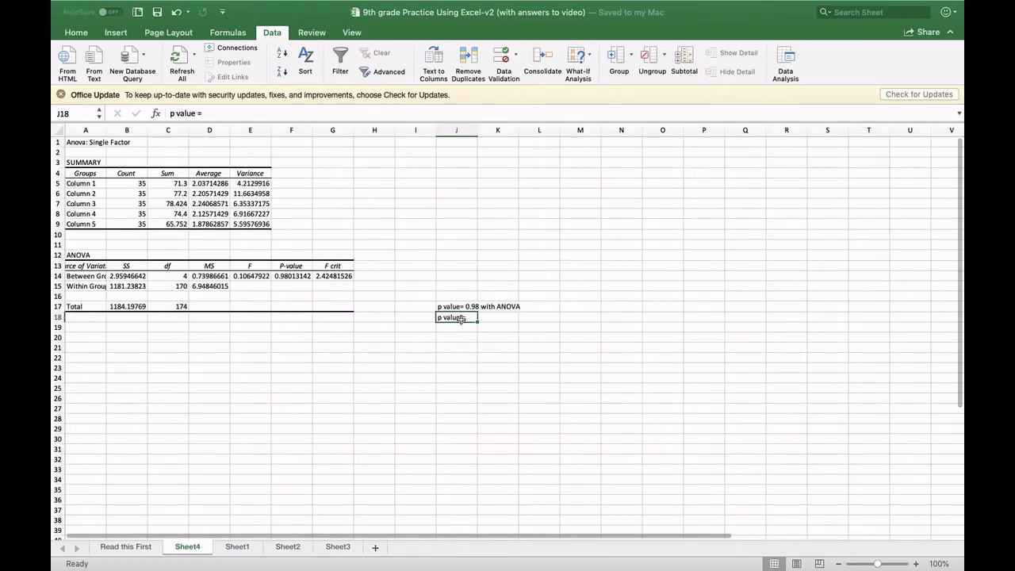
pyautogui.click(213, 112)
pyautogui.write('9.2')
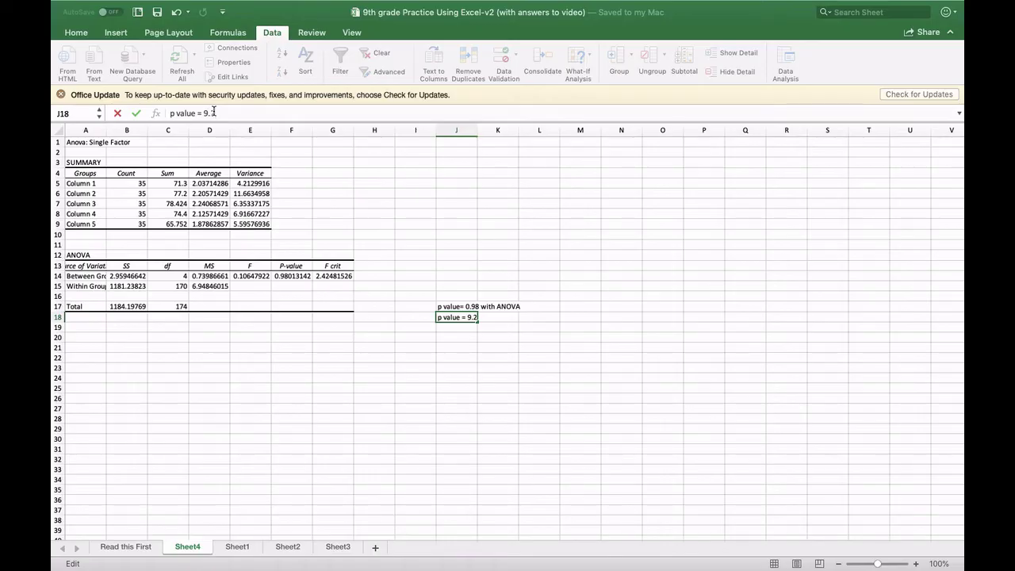
pyautogui.write('E11')
pyautogui.click(459, 346)
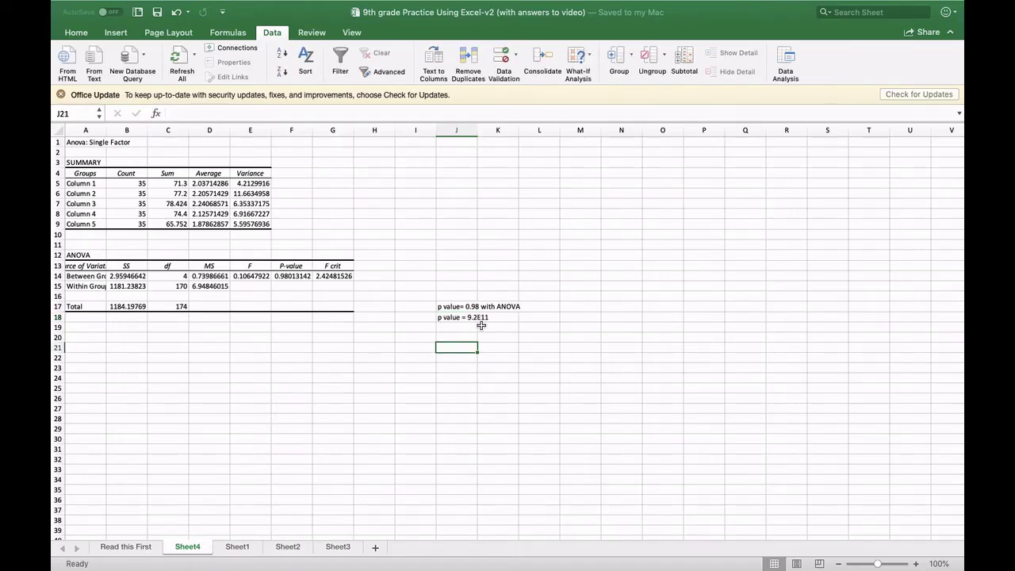
# - Extend the J18 note with "with Groups 4 and 1" after the p value
pyautogui.click(457, 306)
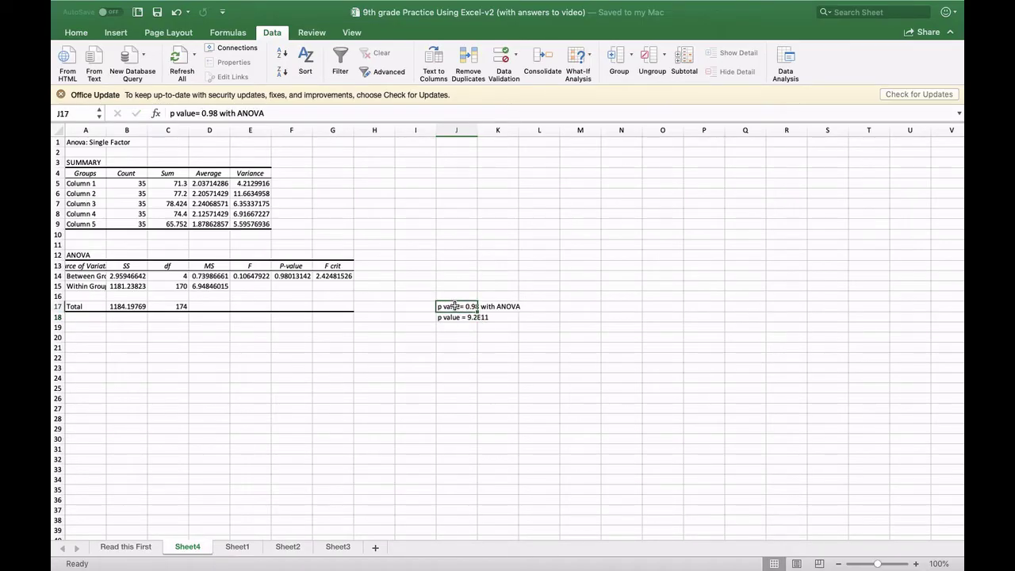
pyautogui.click(525, 314)
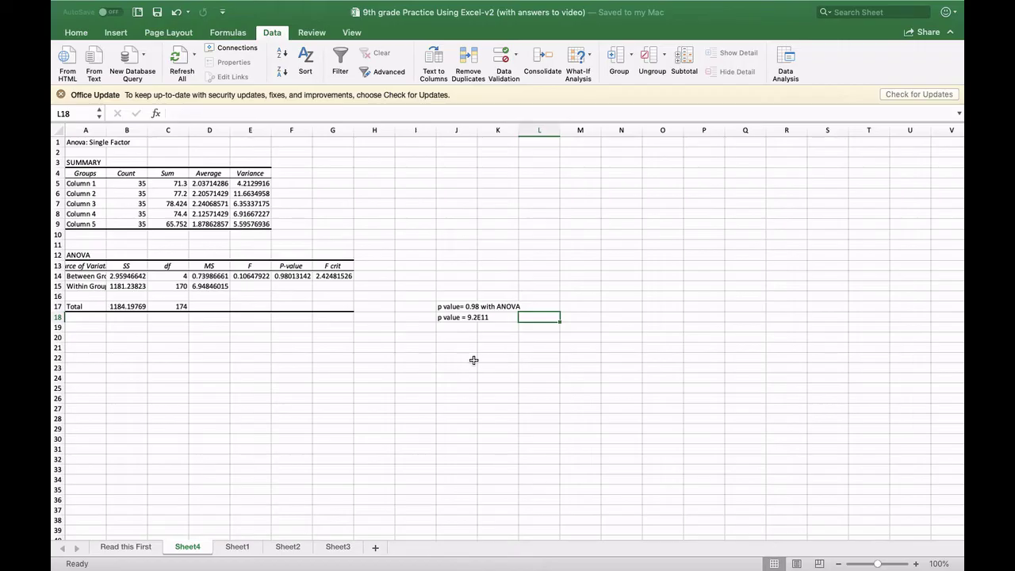
pyautogui.click(455, 319)
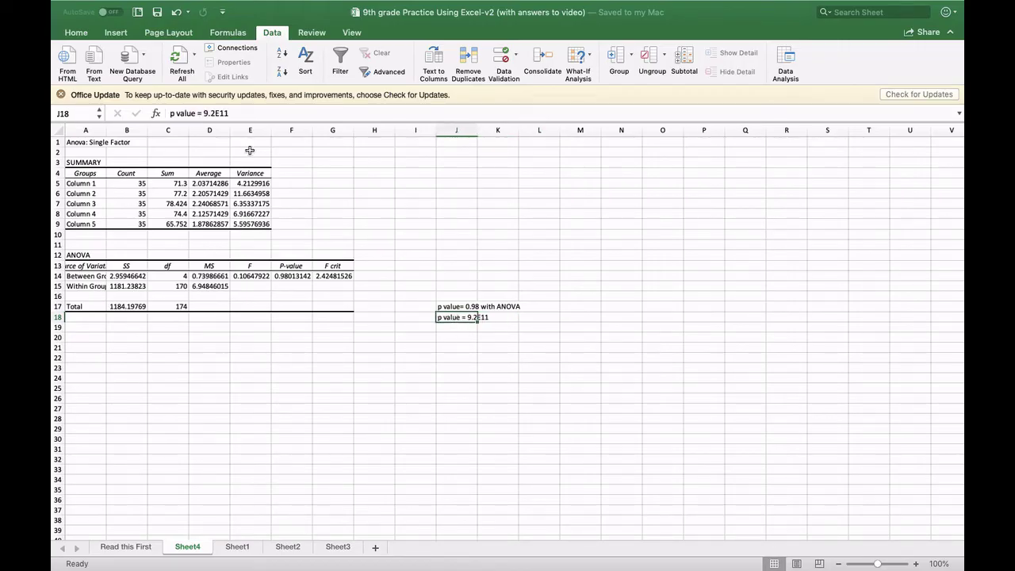
pyautogui.click(247, 113)
pyautogui.write('with')
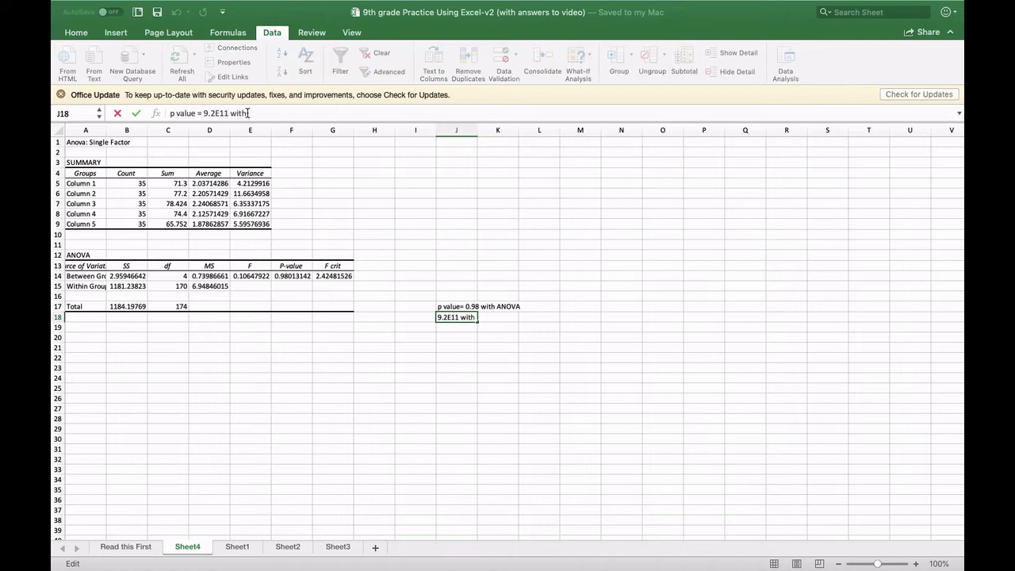
pyautogui.write(' Groups 4 and 1')
pyautogui.click(402, 348)
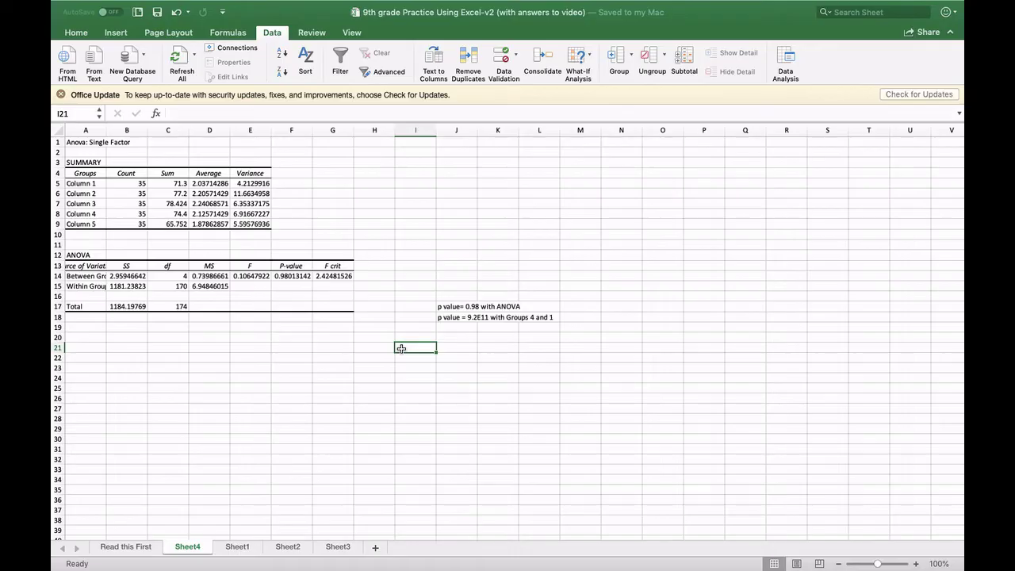
# - Enlarge the plant-height bar graph on Sheet1 to reach about column AH and row 38, and compare the groups' bars and error bars
pyautogui.click(125, 547)
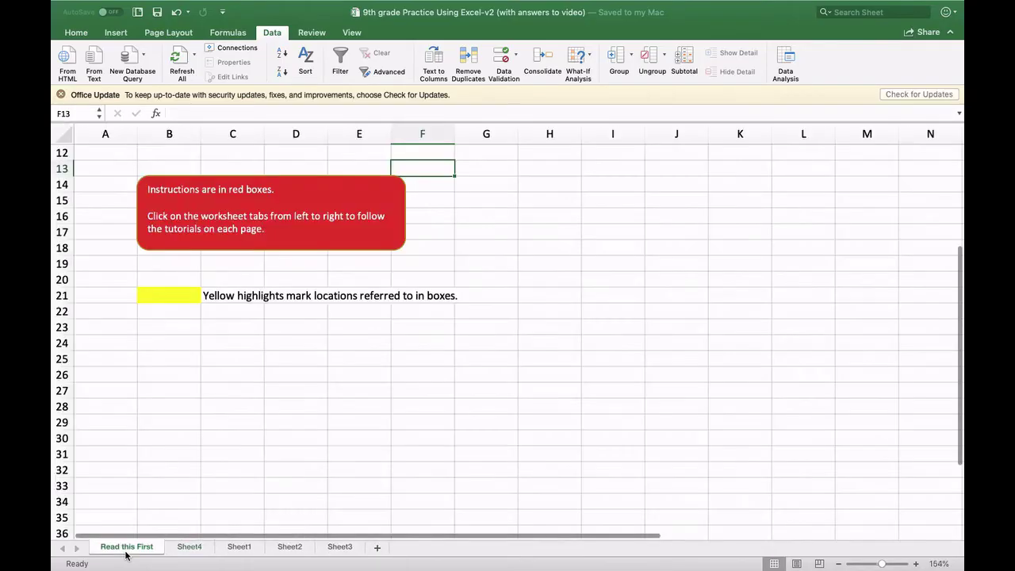
pyautogui.click(197, 545)
pyautogui.click(218, 547)
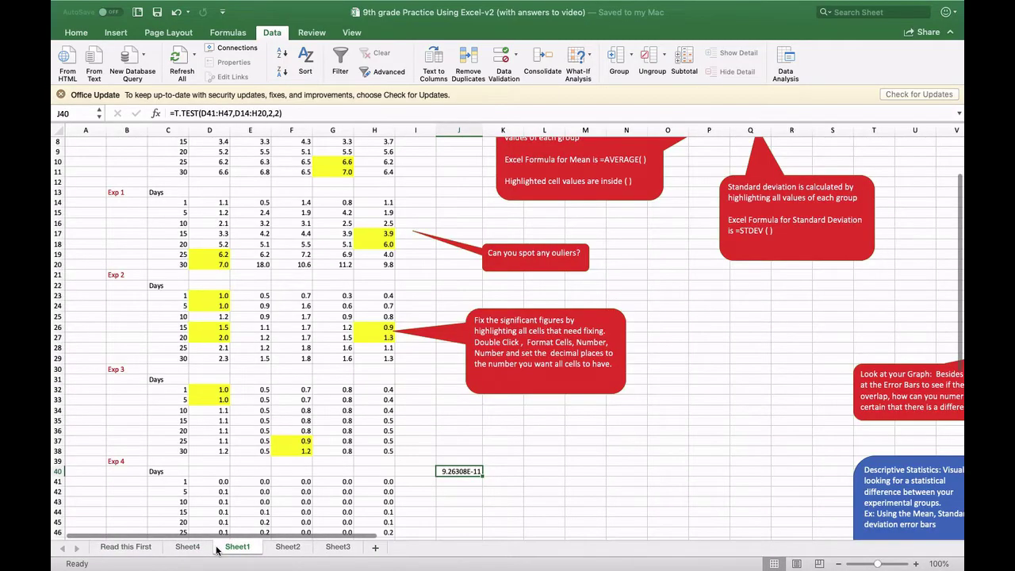
pyautogui.hscroll(15, 528, 349)
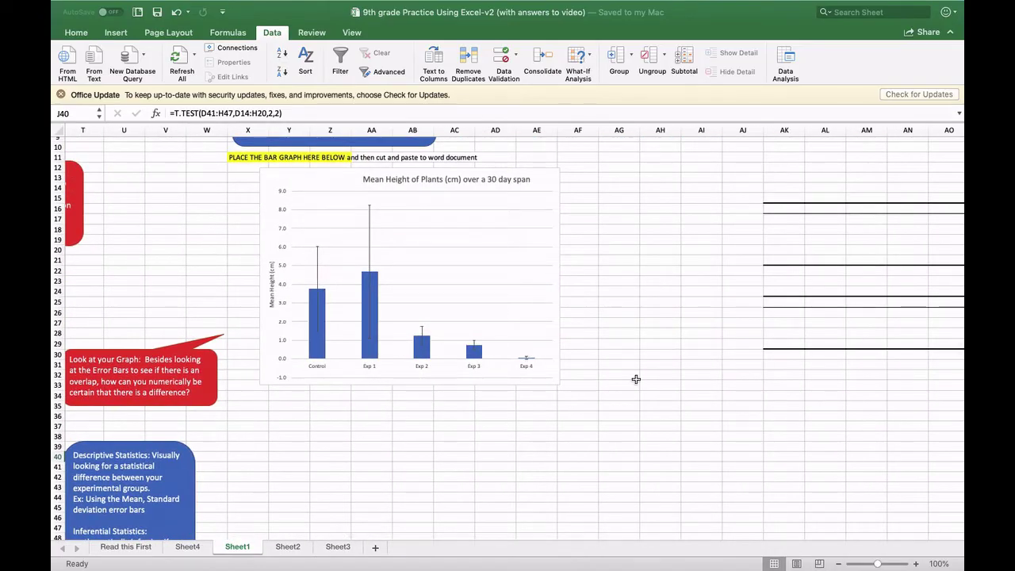
pyautogui.click(554, 372)
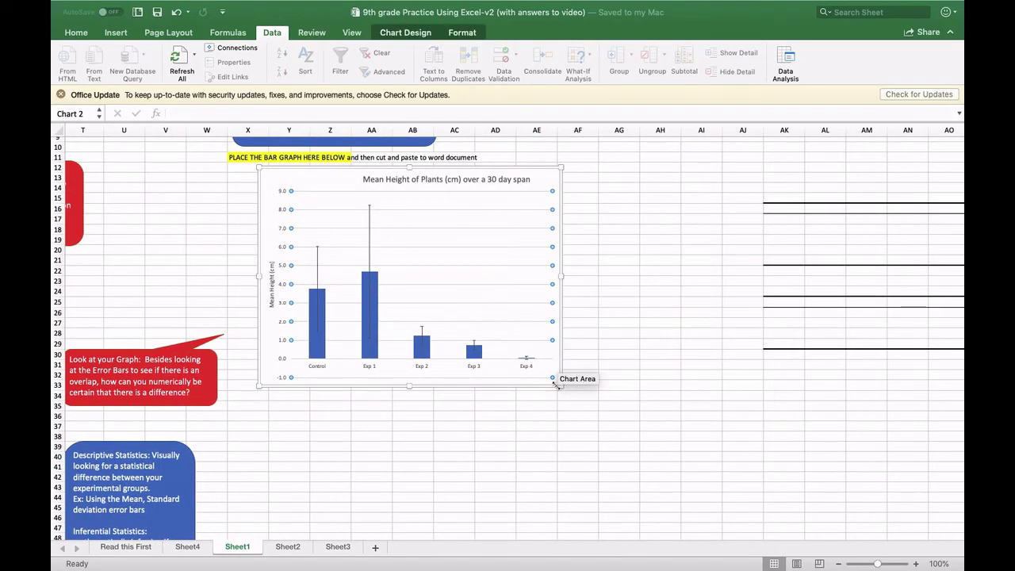
pyautogui.moveTo(561, 386); pyautogui.dragTo(677, 444)
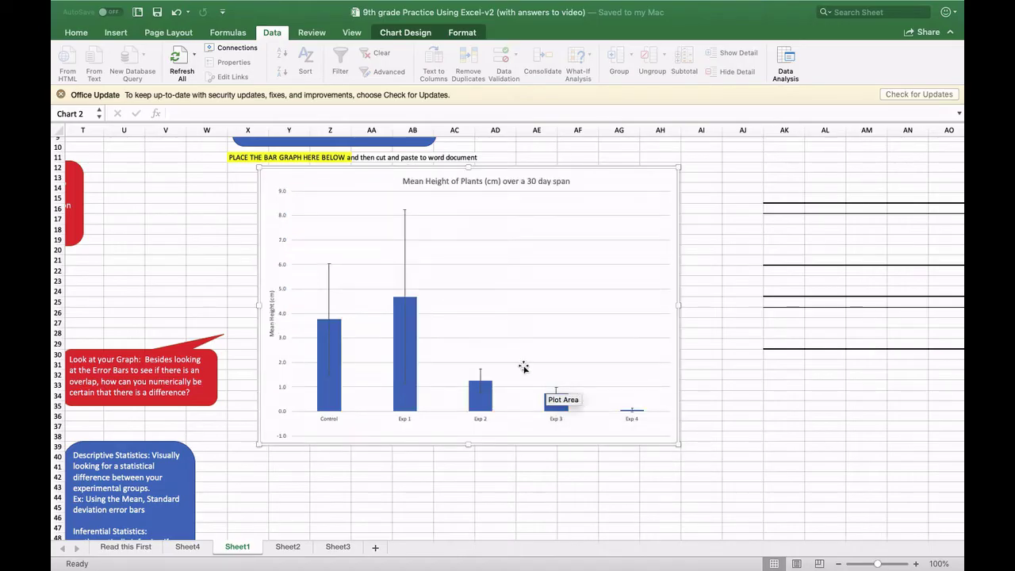
pyautogui.moveTo(325, 366)
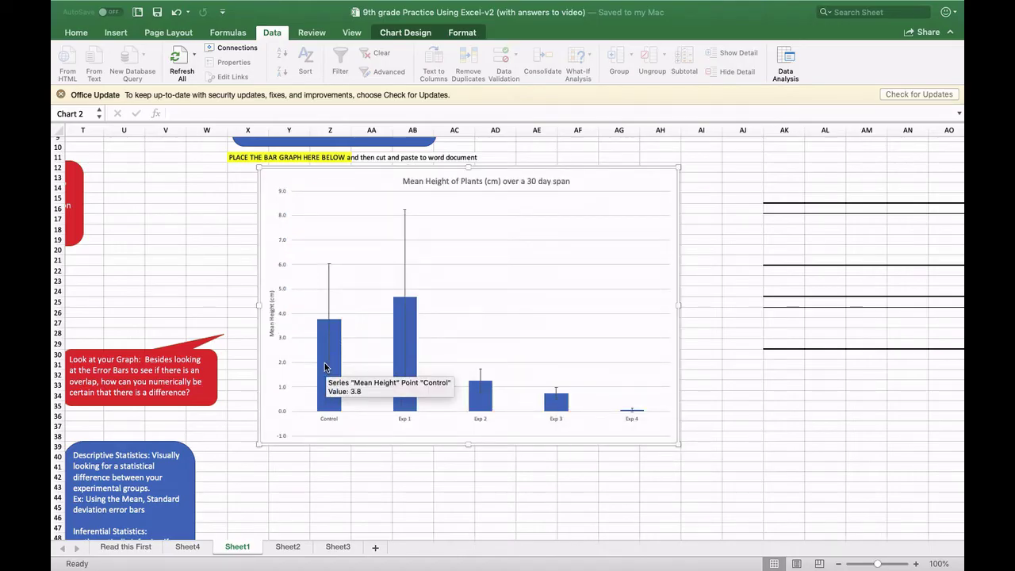
pyautogui.moveTo(565, 404)
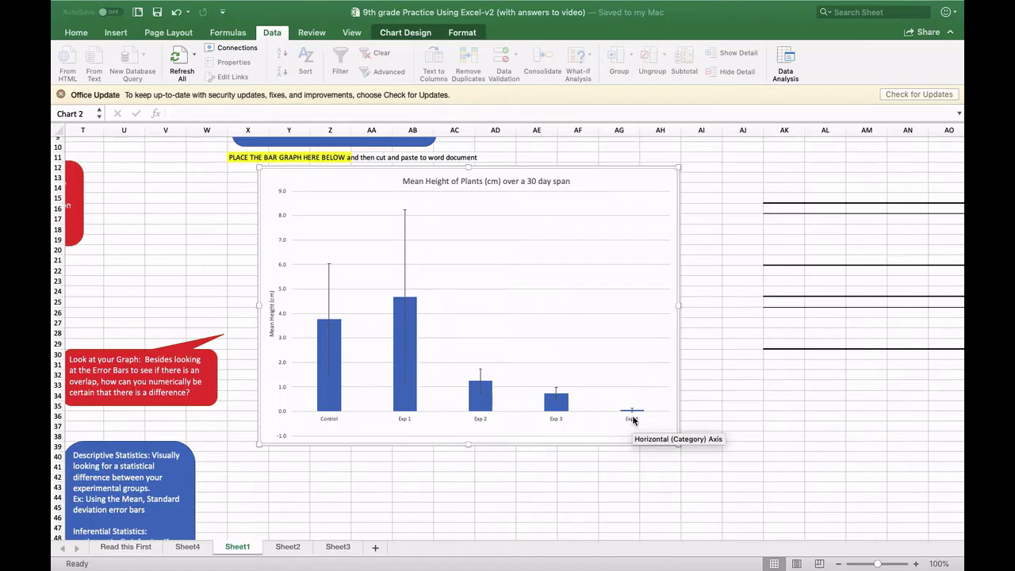
pyautogui.moveTo(411, 404)
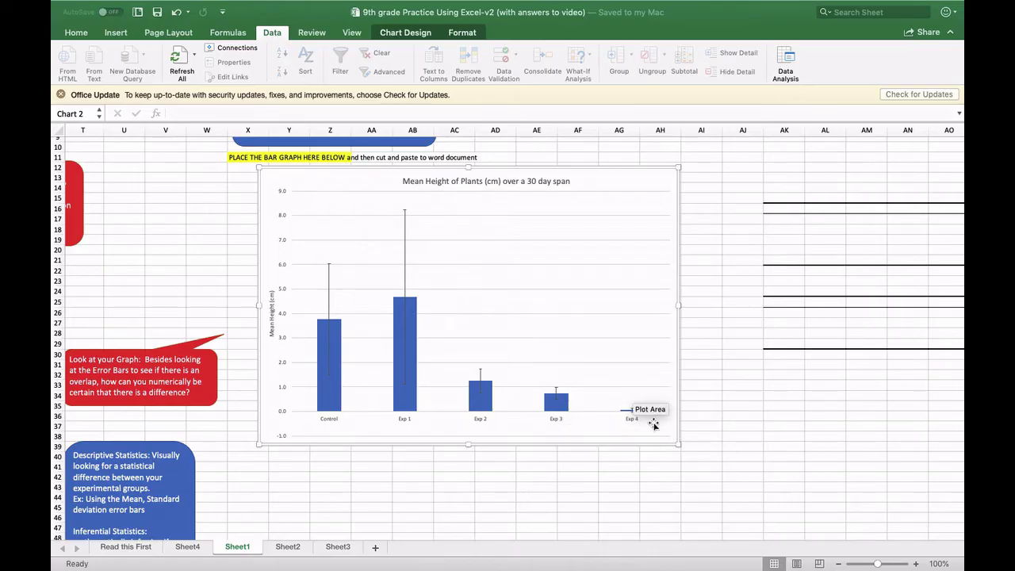
pyautogui.moveTo(473, 413)
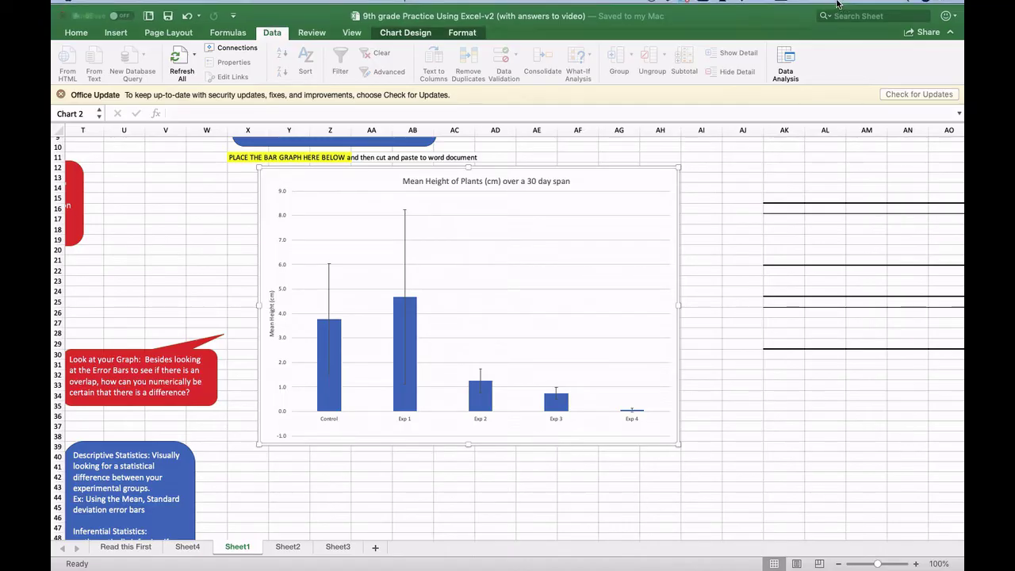
# - Examine Data Tables 1 and 2 on Sheet2 and their test-choice prompts alongside questions 16 to 18 of the Word worksheet
pyautogui.moveTo(650, 10)
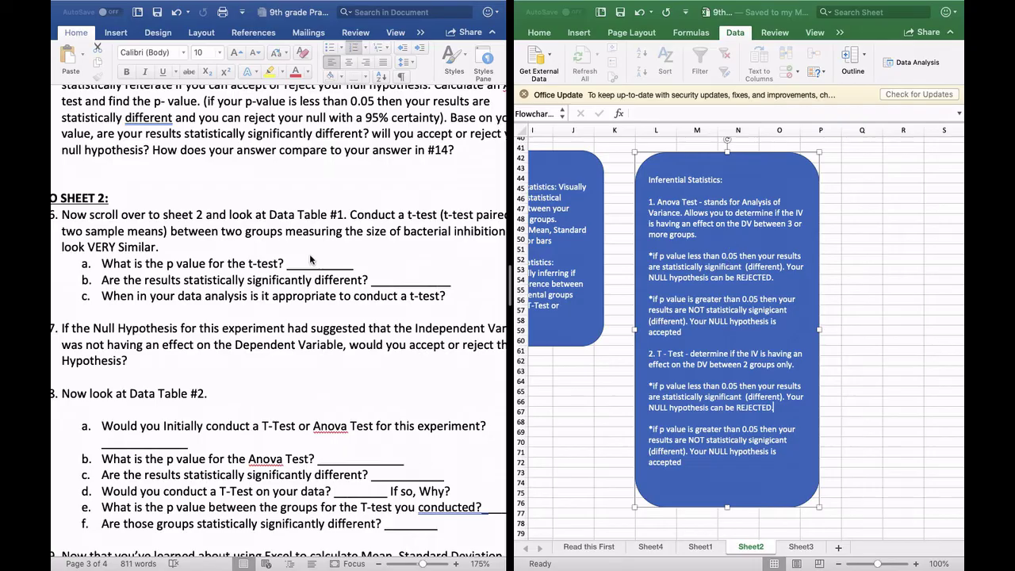
pyautogui.hscroll(-3, 313, 260)
pyautogui.scroll(2, 313, 260)
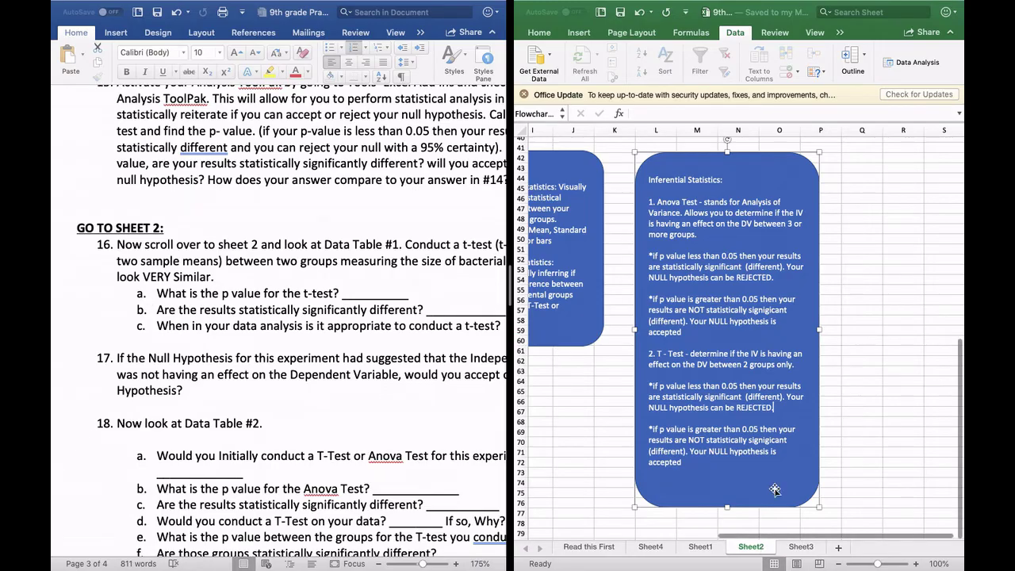
pyautogui.hscroll(-5, 778, 424)
pyautogui.hscroll(-2, 778, 424)
pyautogui.scroll(10, 778, 423)
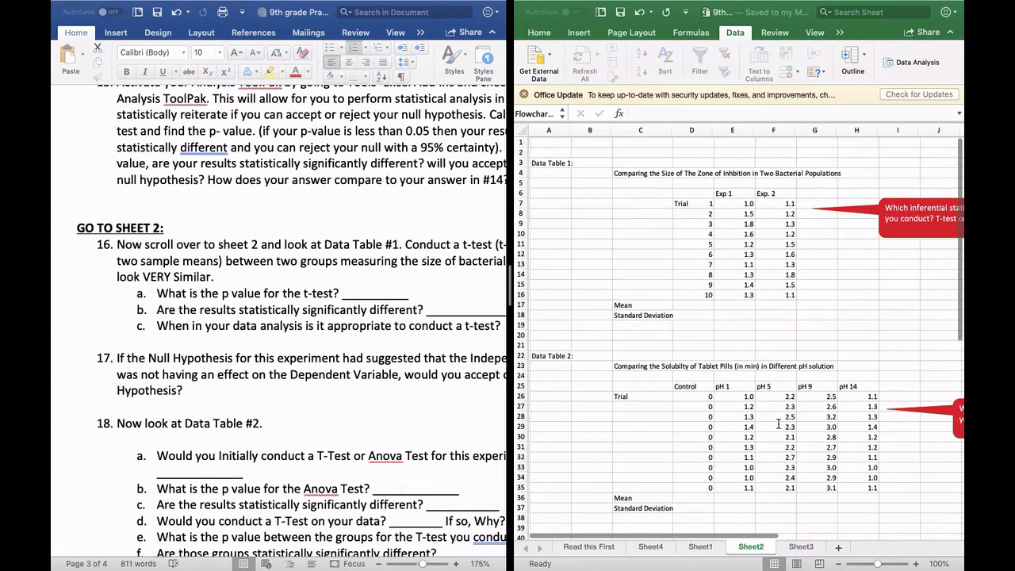
pyautogui.scroll(-1, 748, 238)
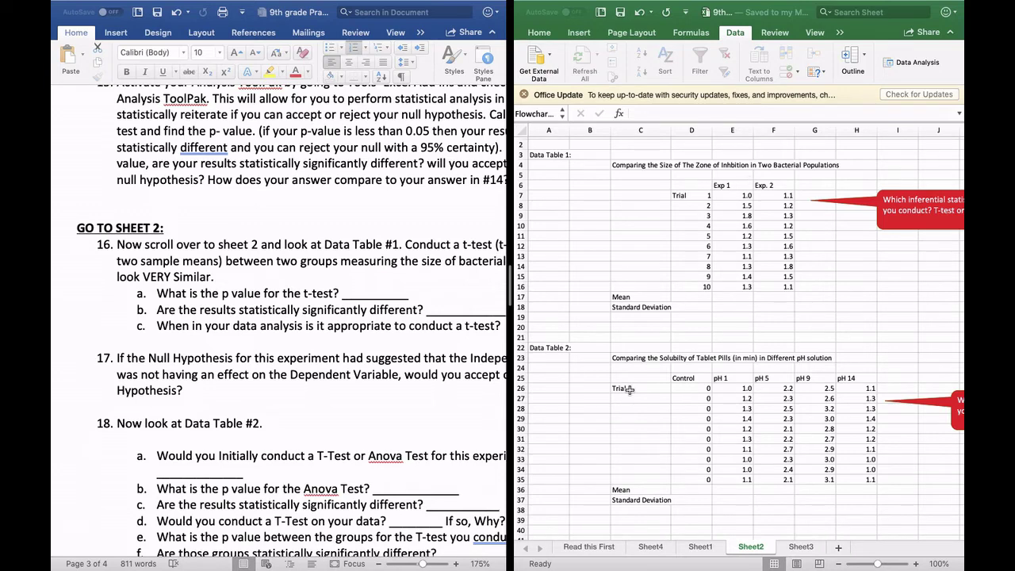
pyautogui.hscroll(3, 725, 391)
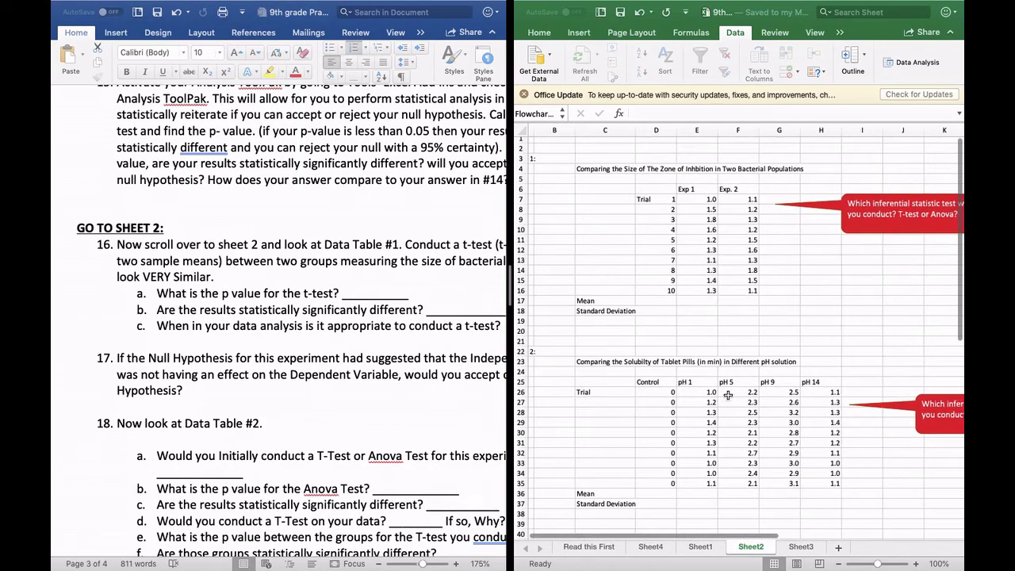
pyautogui.hscroll(5, 727, 394)
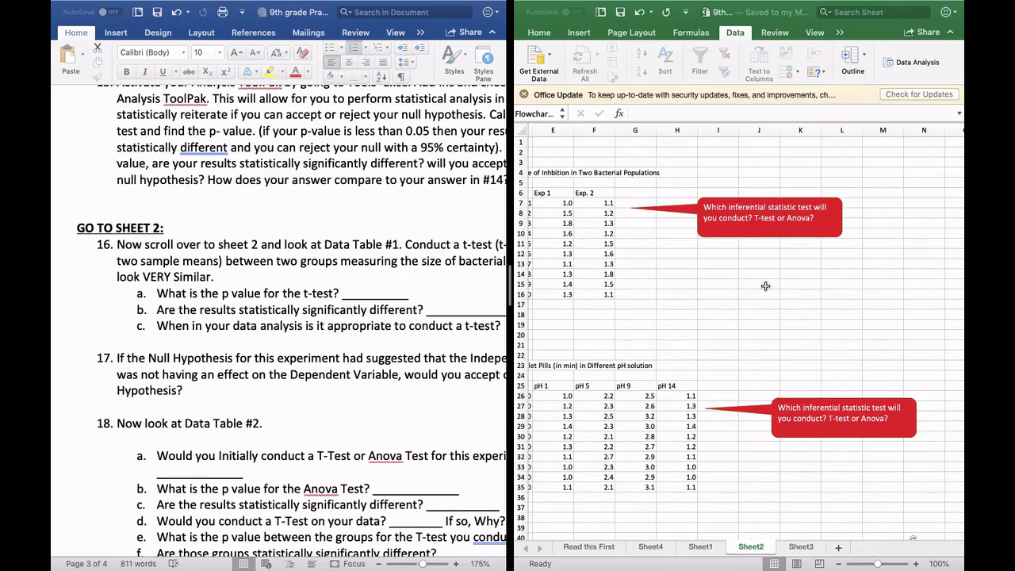
pyautogui.hscroll(-3, 765, 285)
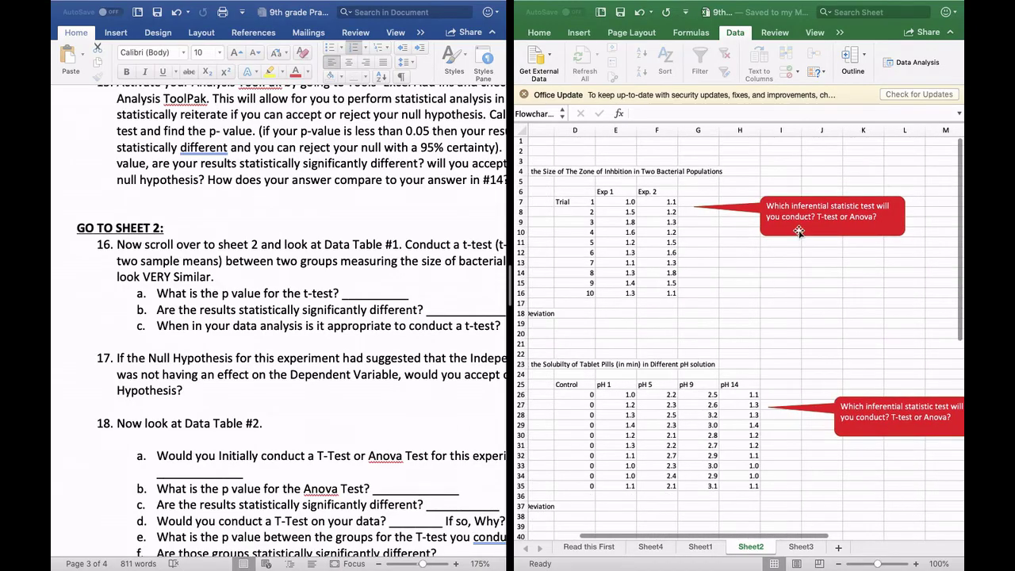
pyautogui.hscroll(-3, 683, 231)
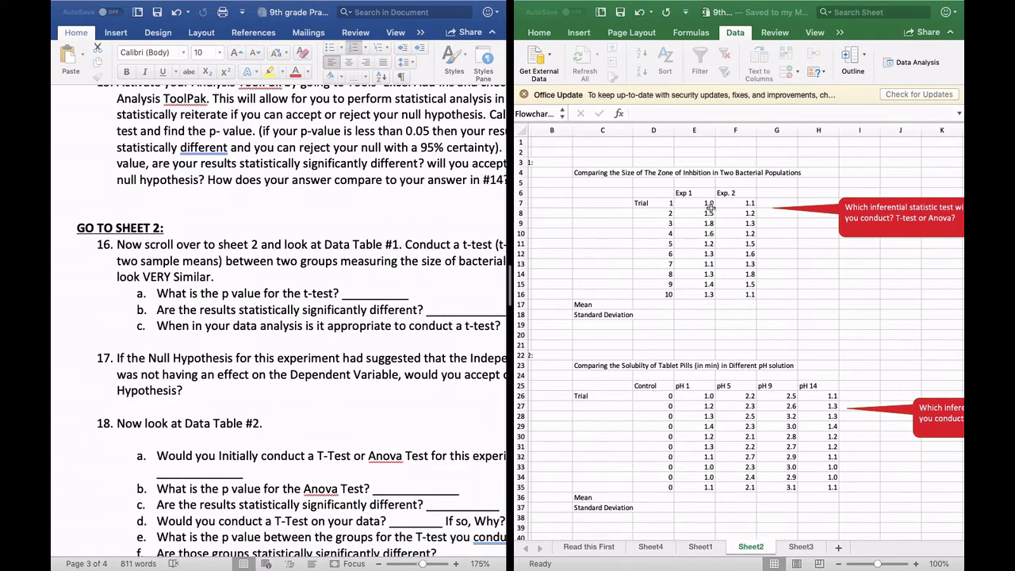
pyautogui.scroll(-2, 749, 224)
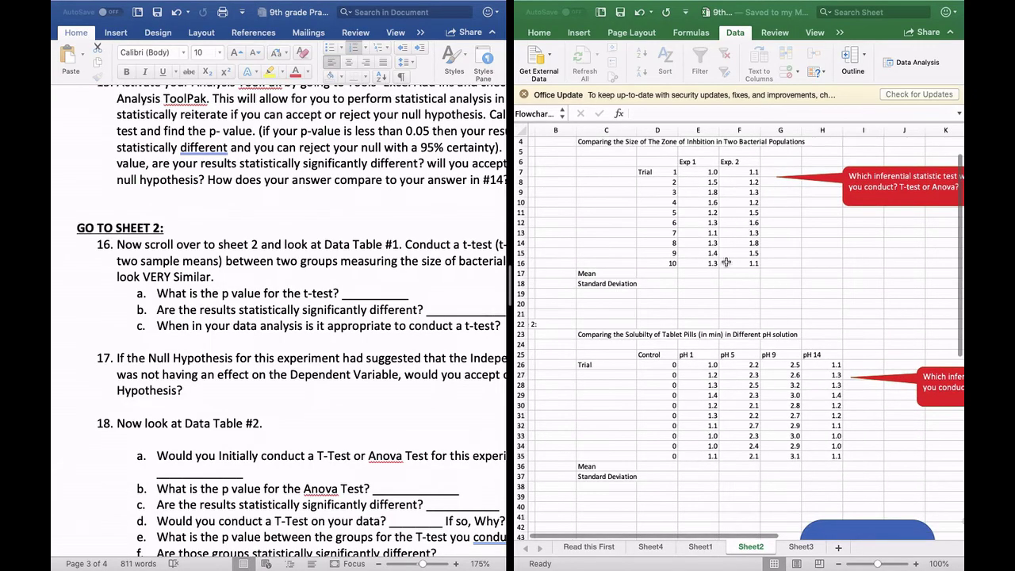
pyautogui.hscroll(3, 722, 427)
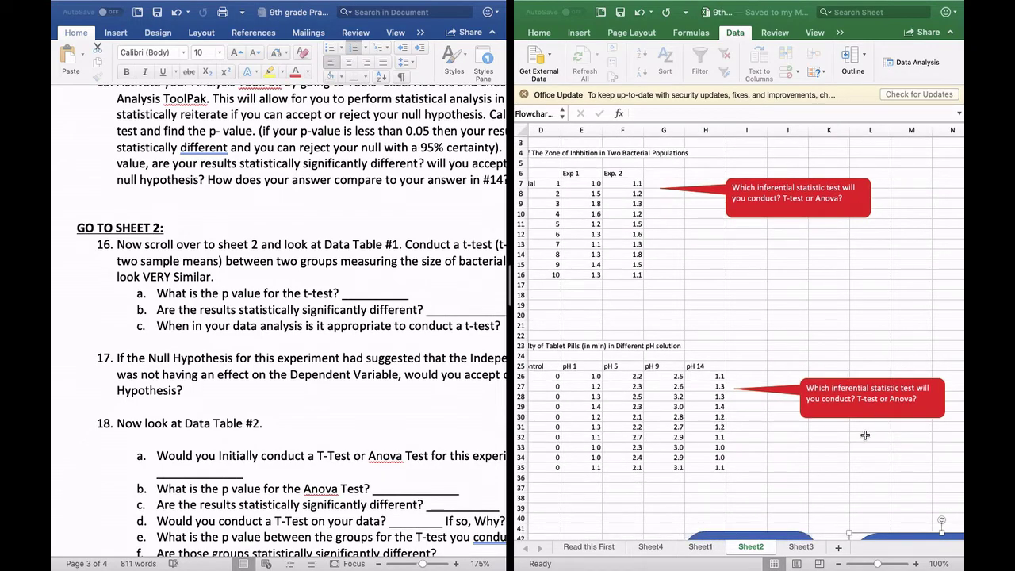
# - Read the Inferential Statistics box on Sheet2 for when to use an Anova or T-test and how to interpret p values
pyautogui.scroll(-6, 862, 428)
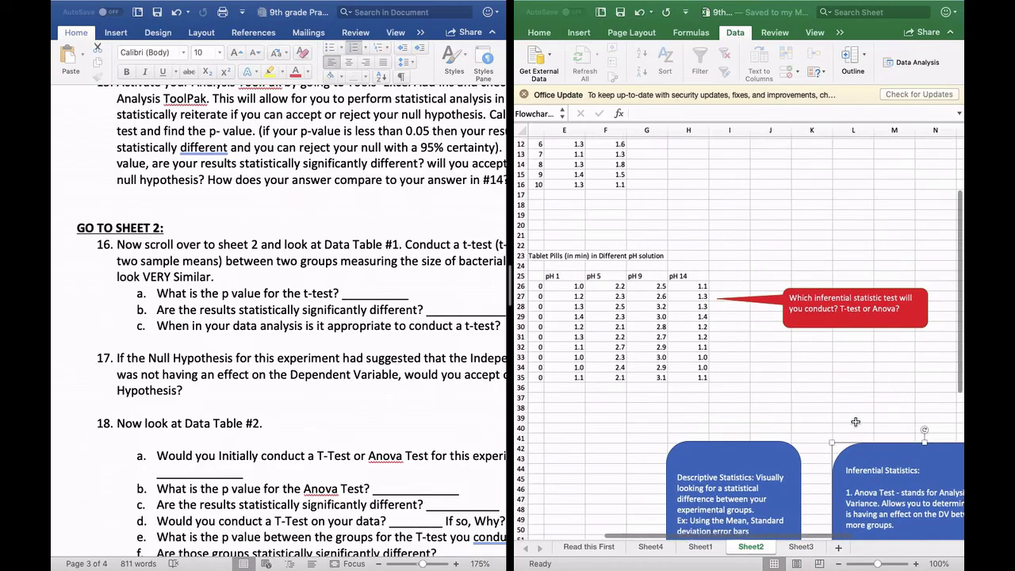
pyautogui.hscroll(4, 857, 424)
pyautogui.scroll(-6, 856, 421)
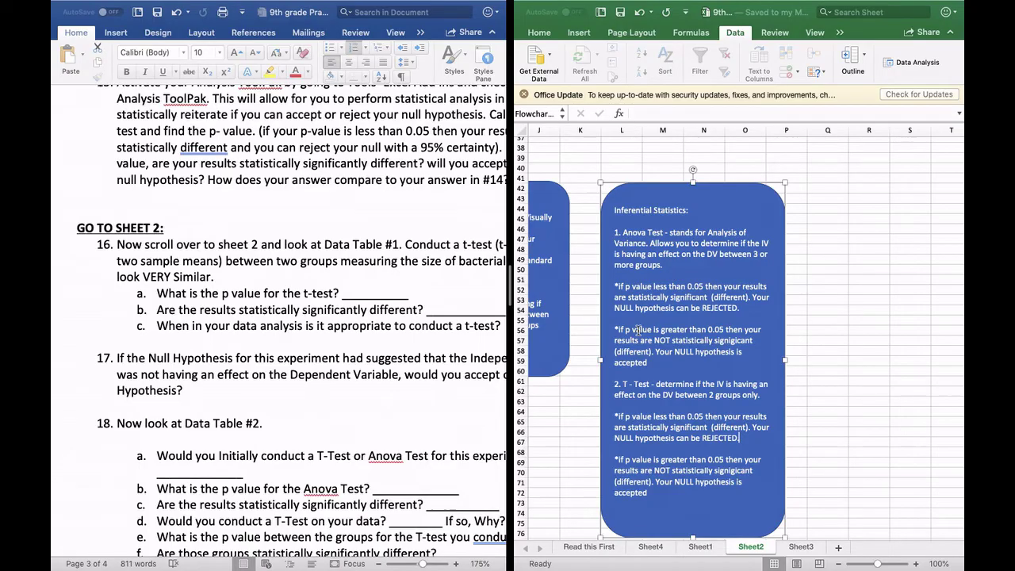
pyautogui.scroll(-1, 645, 309)
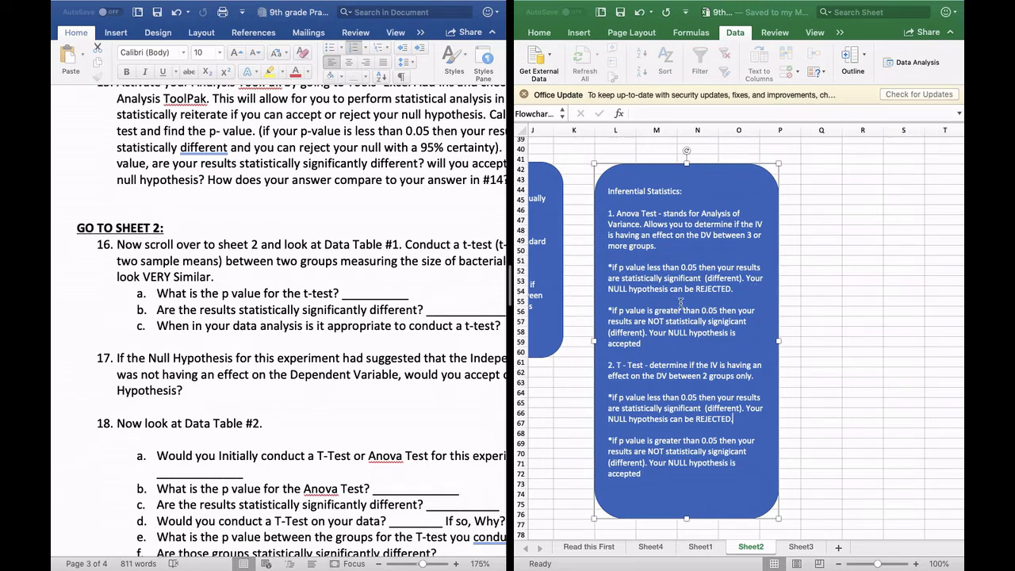
pyautogui.scroll(-2, 723, 299)
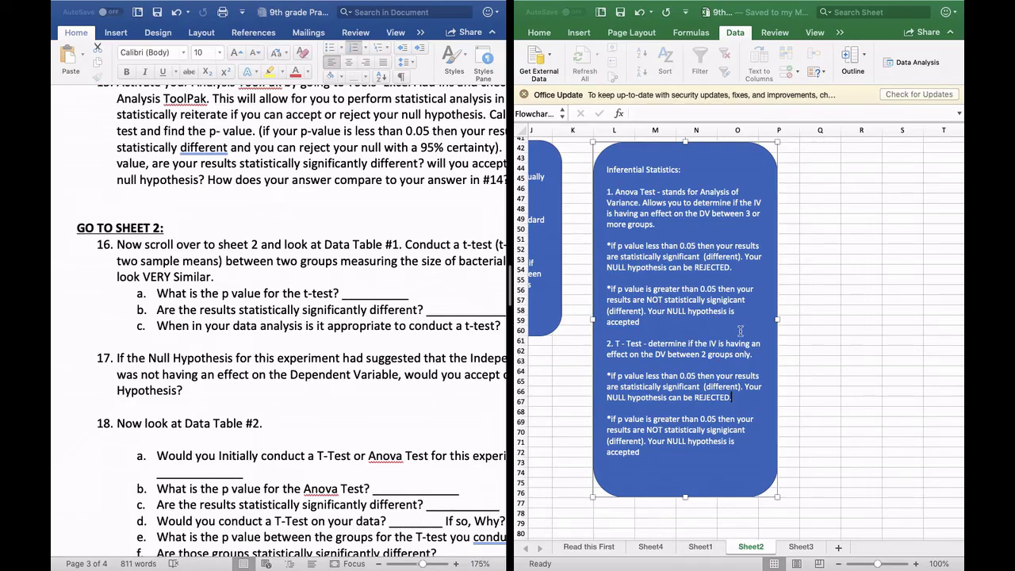
pyautogui.scroll(-1, 723, 309)
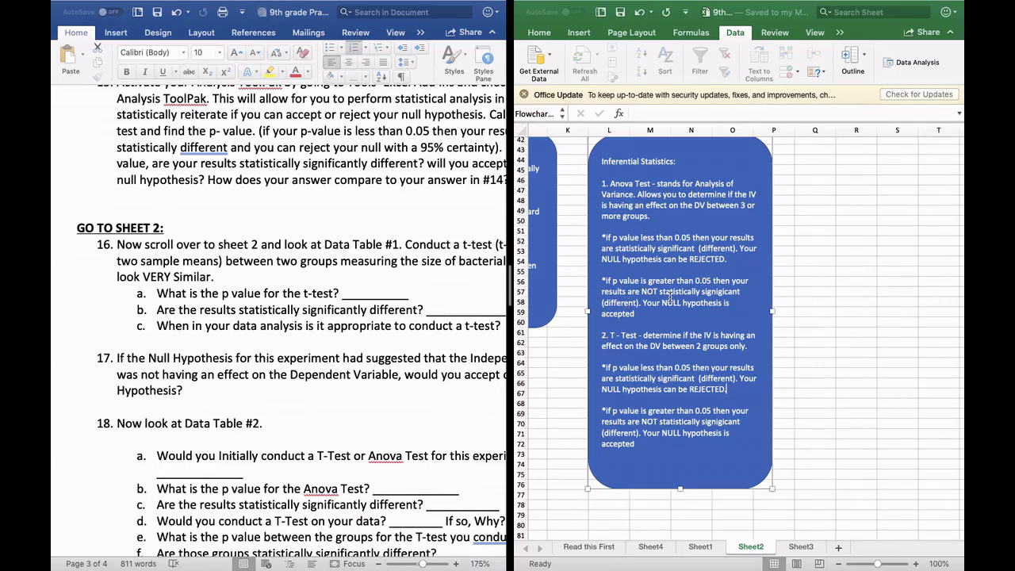
pyautogui.scroll(-2, 670, 301)
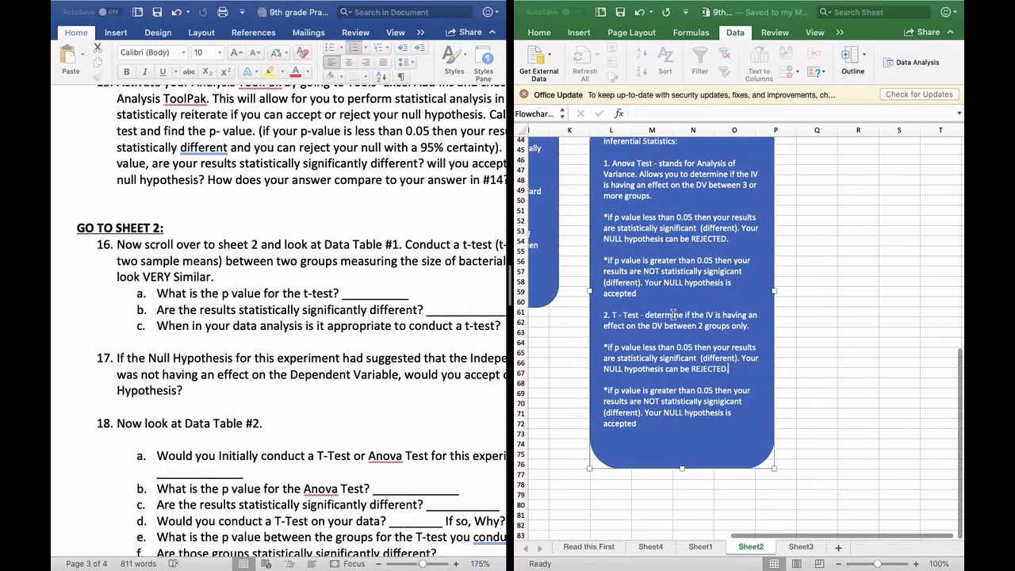
pyautogui.scroll(-2, 672, 314)
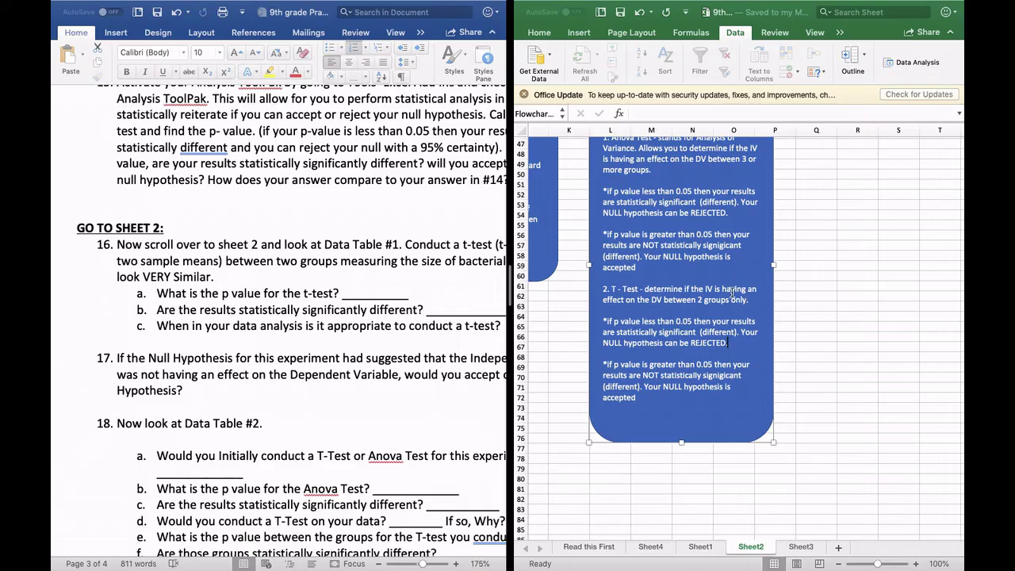
# - Calculate the Data Table 1 T-test p value in H13 with =T.TEST(E7:E16,F7:F16,2,2), comparing Exp 1 with Exp. 2
pyautogui.scroll(15, 744, 300)
pyautogui.hscroll(-5, 743, 300)
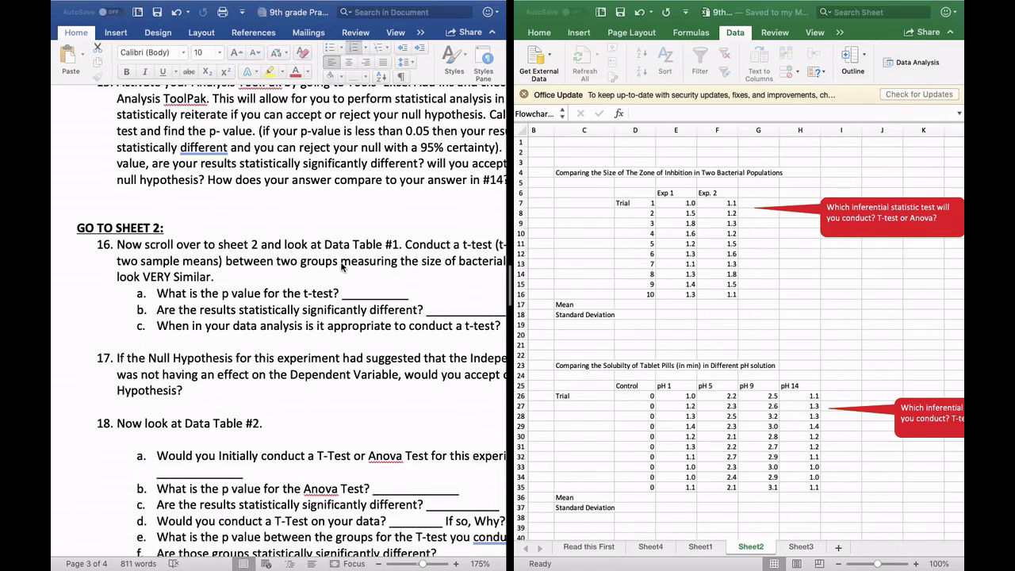
pyautogui.hscroll(2, 332, 268)
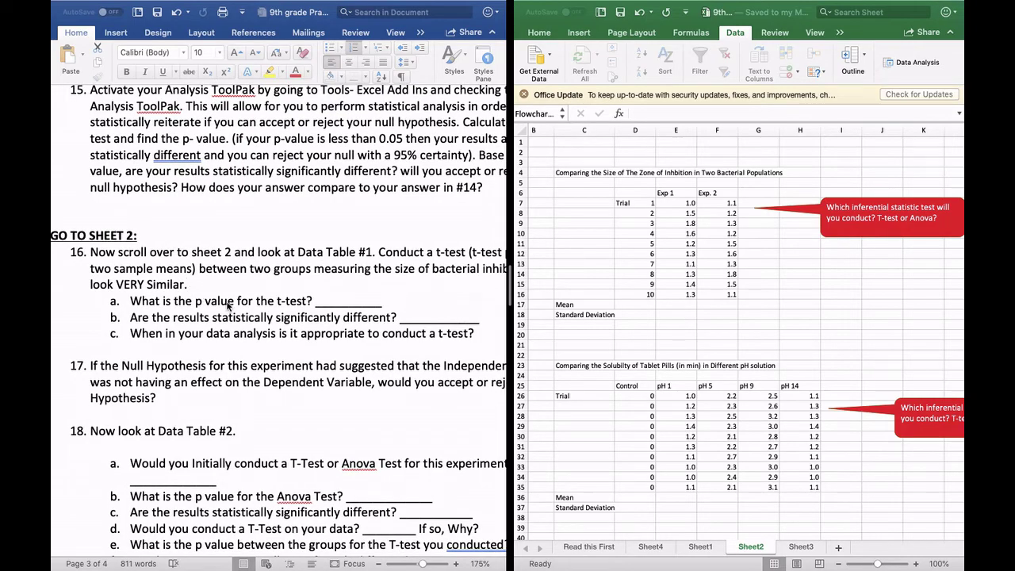
pyautogui.hscroll(2, 293, 308)
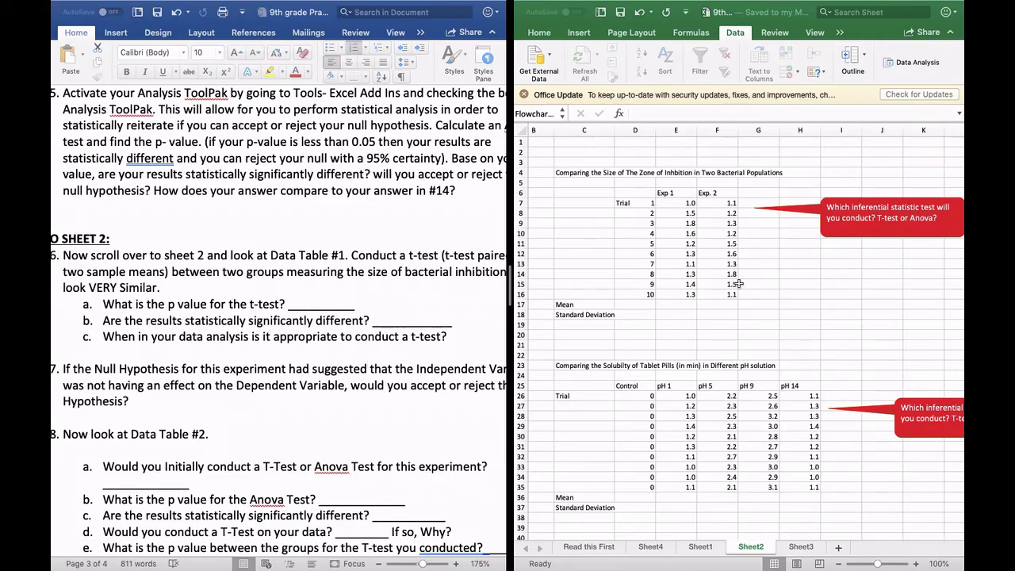
pyautogui.hscroll(3, 738, 283)
pyautogui.click(728, 262)
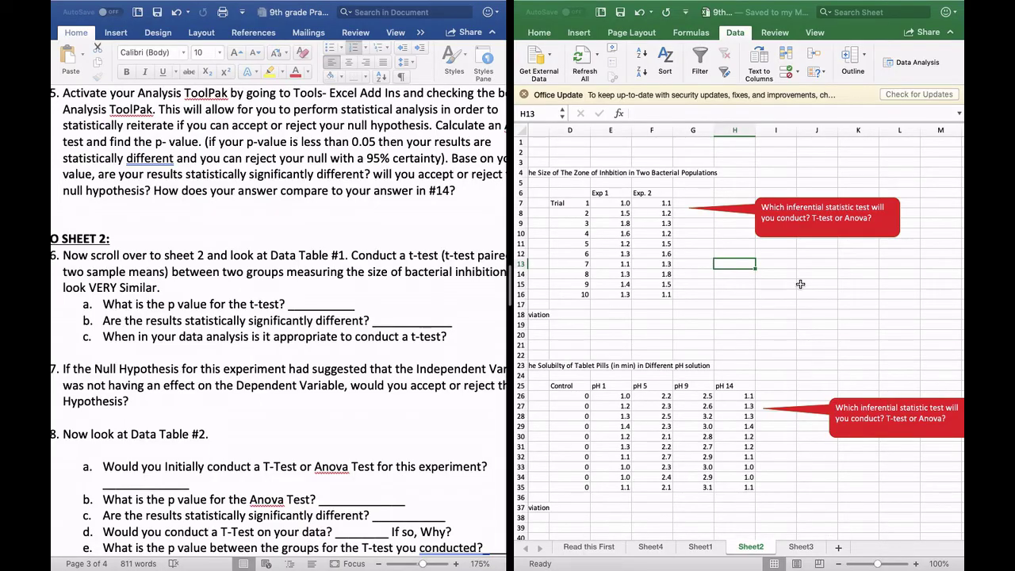
pyautogui.write('=t.t')
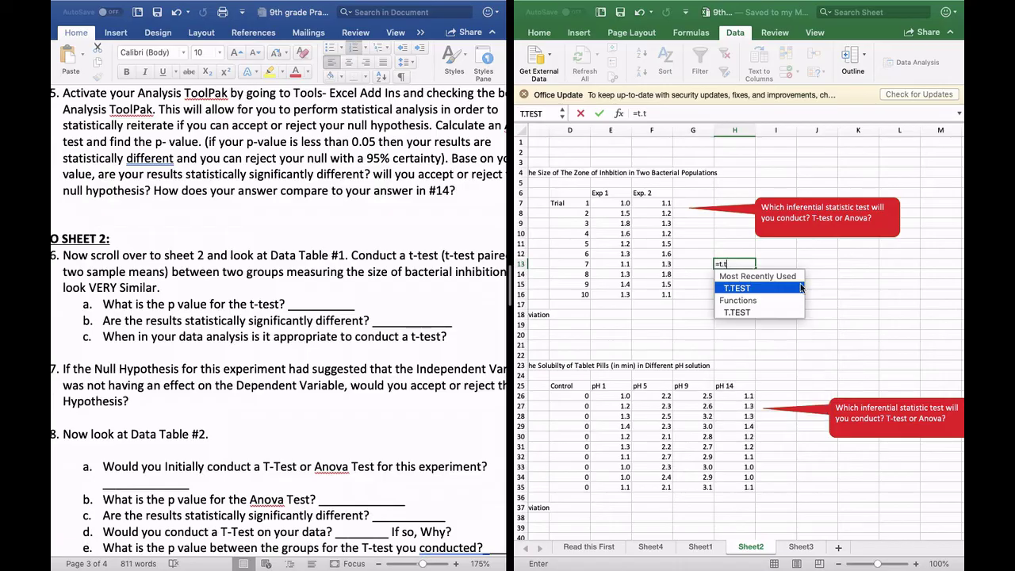
pyautogui.doubleClick(728, 287)
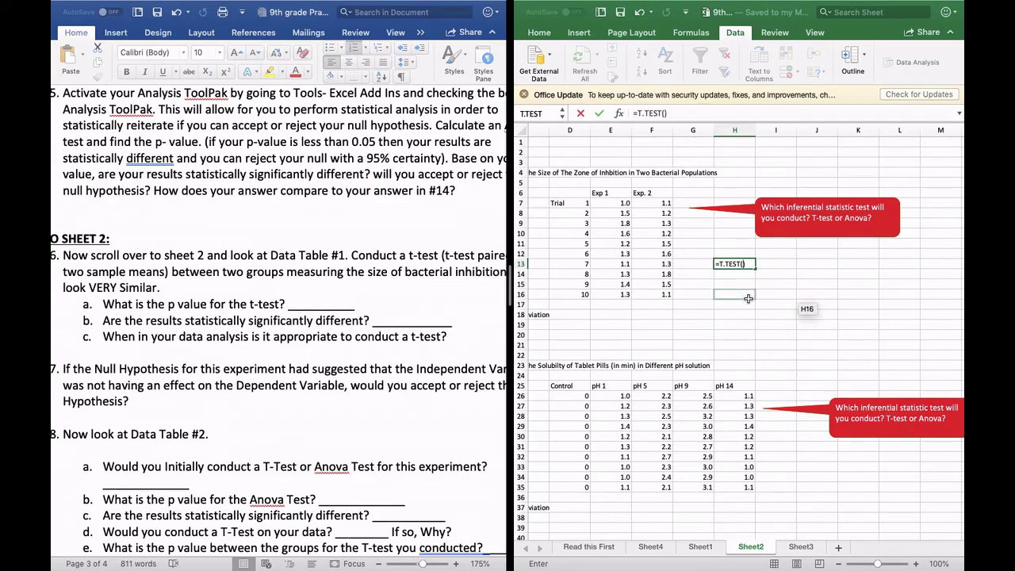
pyautogui.click(615, 202)
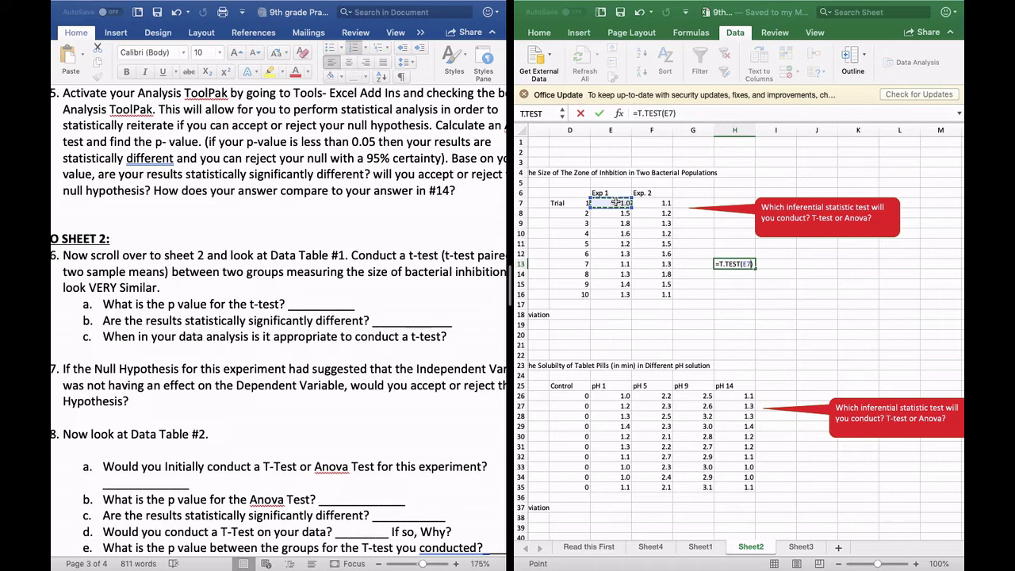
pyautogui.moveTo(616, 202); pyautogui.dragTo(620, 297)
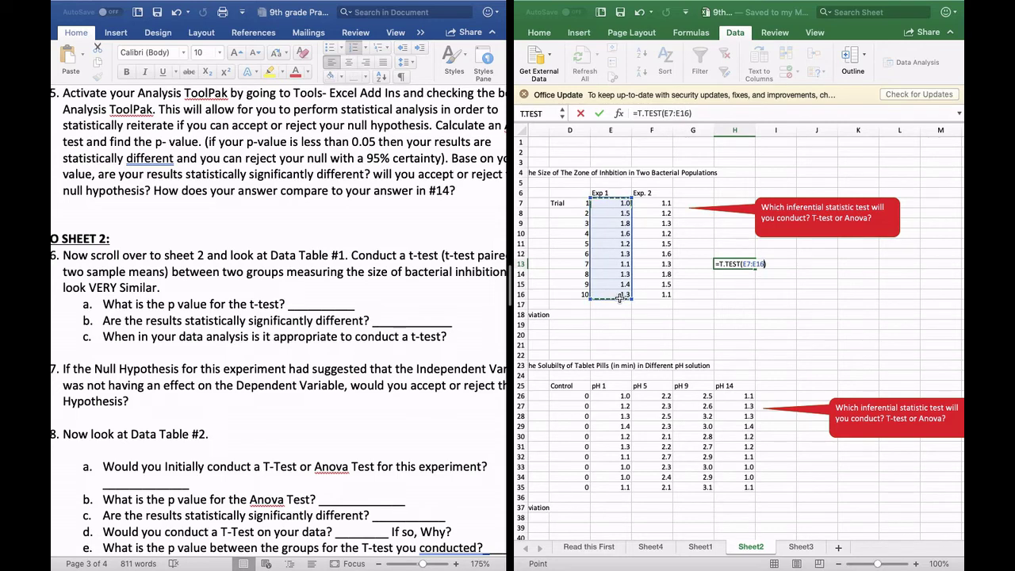
pyautogui.write(',')
pyautogui.click(653, 204)
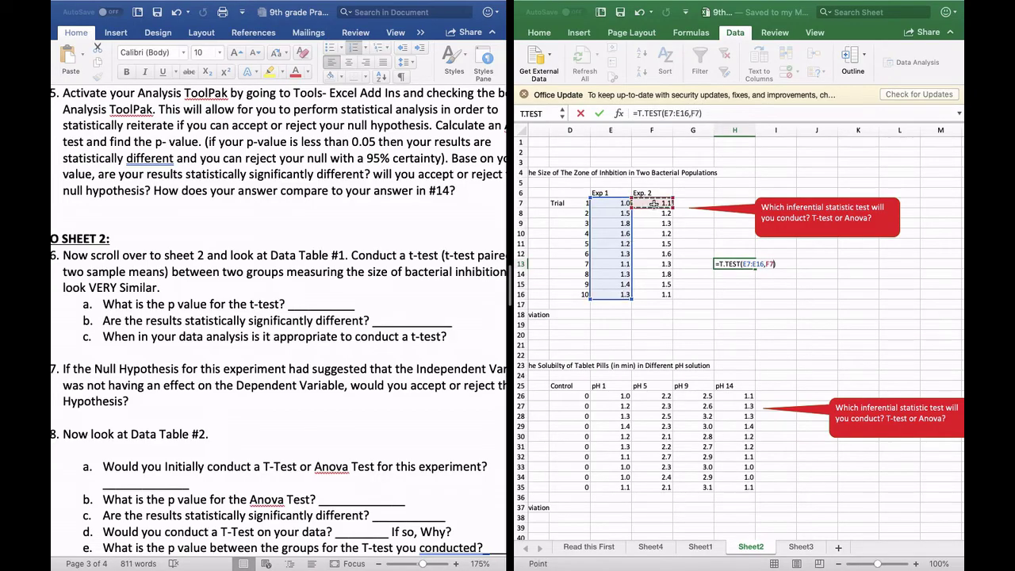
pyautogui.moveTo(653, 204); pyautogui.dragTo(660, 296)
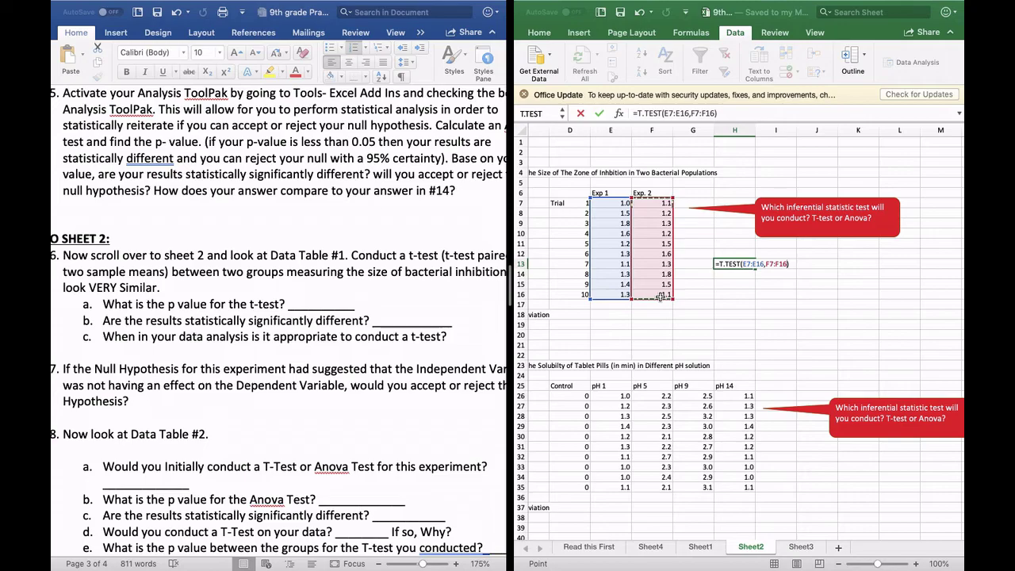
pyautogui.write(',2,2')
pyautogui.press('Return')
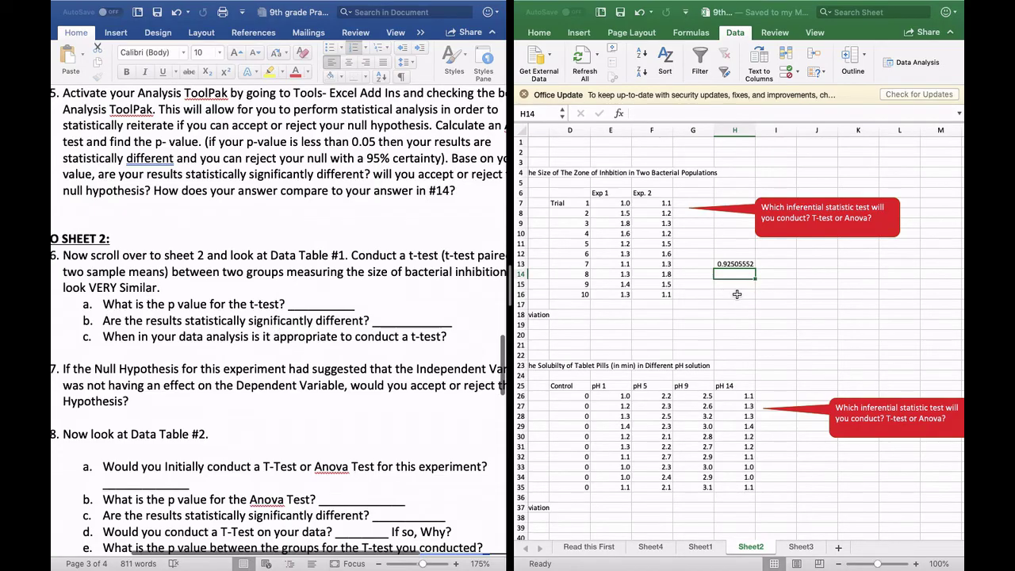
# - Calculate the Exp 1 mean of Data Table 1 in E17 with =AVERAGE(E7:E16)
pyautogui.scroll(-5, 736, 294)
pyautogui.hscroll(-2, 736, 294)
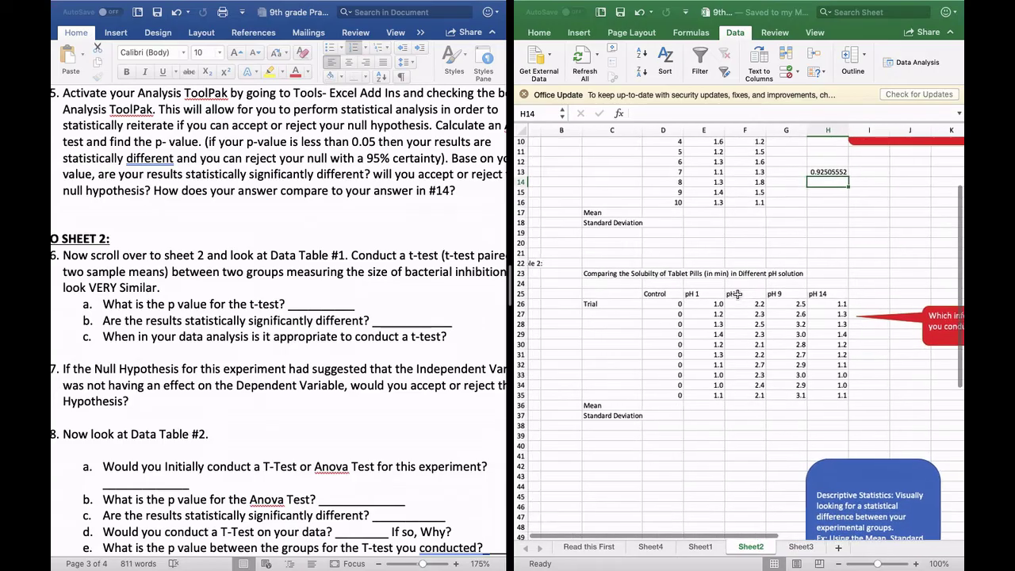
pyautogui.scroll(5, 737, 294)
pyautogui.hscroll(-2, 745, 262)
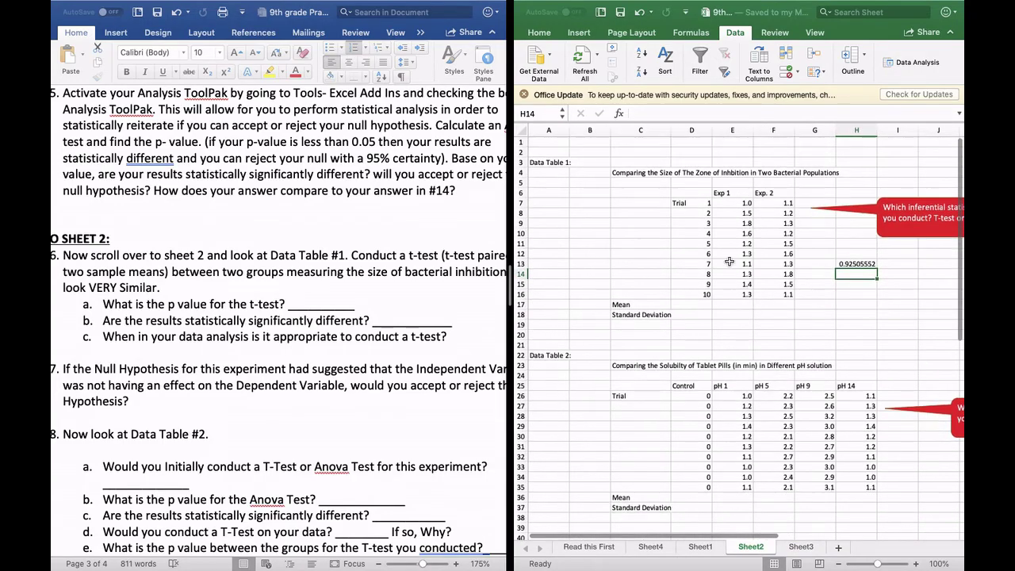
pyautogui.click(744, 306)
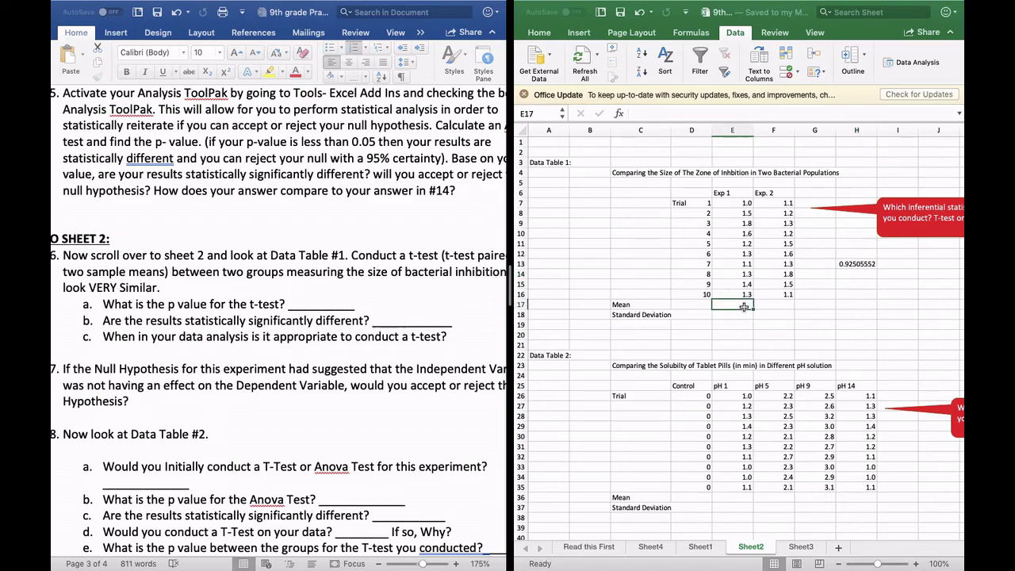
pyautogui.write('=av')
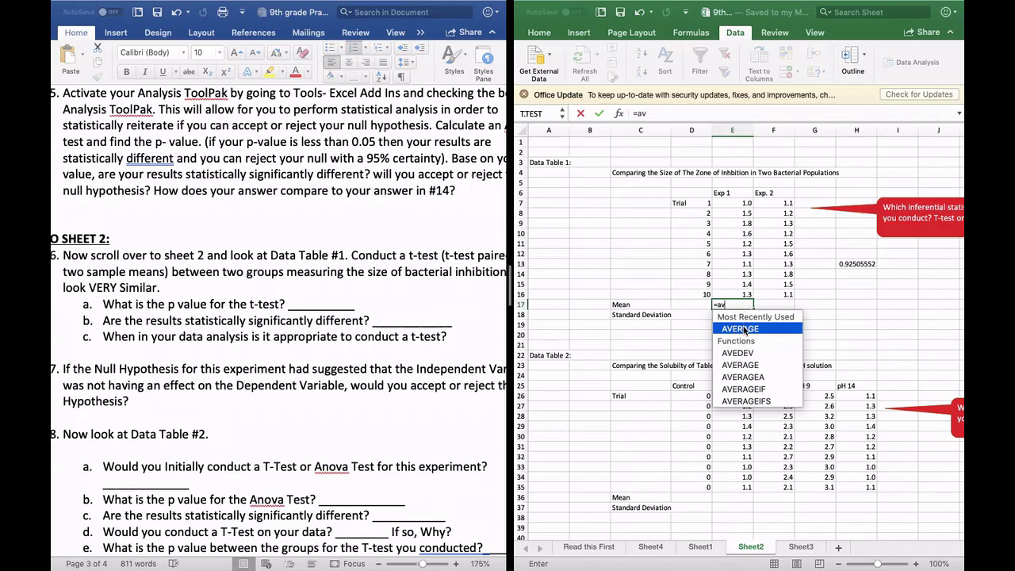
pyautogui.doubleClick(739, 328)
pyautogui.click(733, 203)
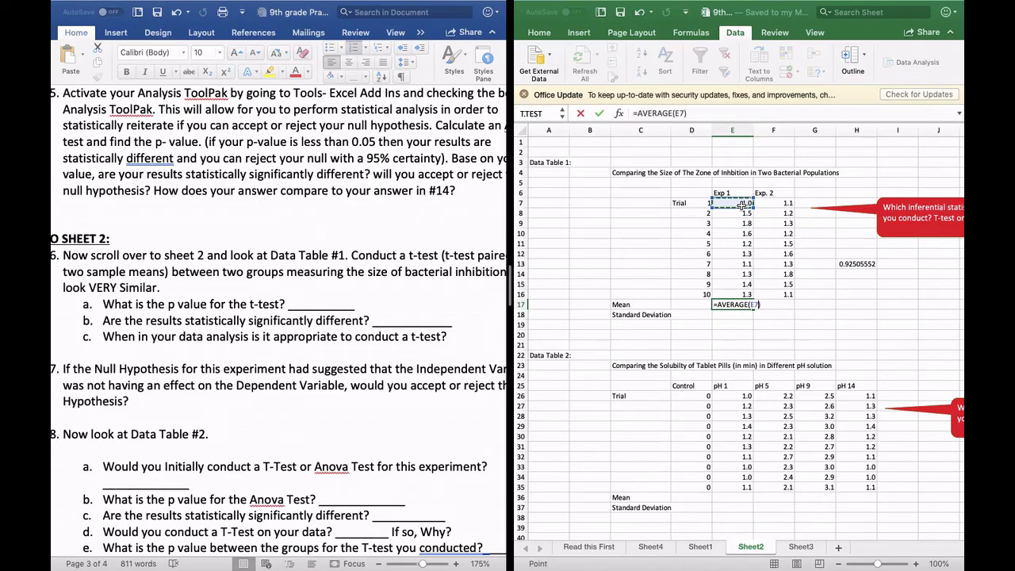
pyautogui.keyDown('shift'); pyautogui.click(740, 294); pyautogui.keyUp('shift')
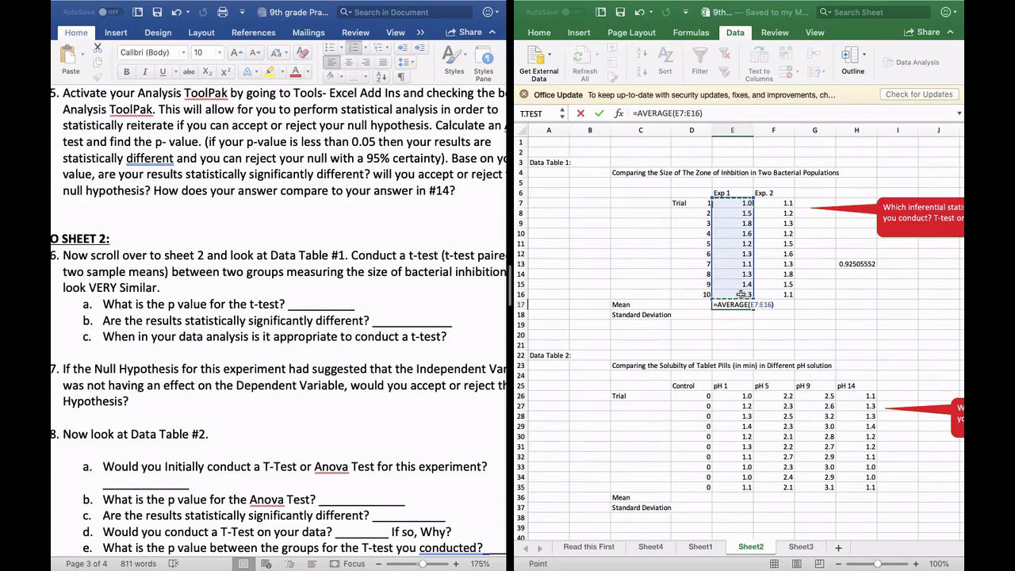
pyautogui.press('Tab')
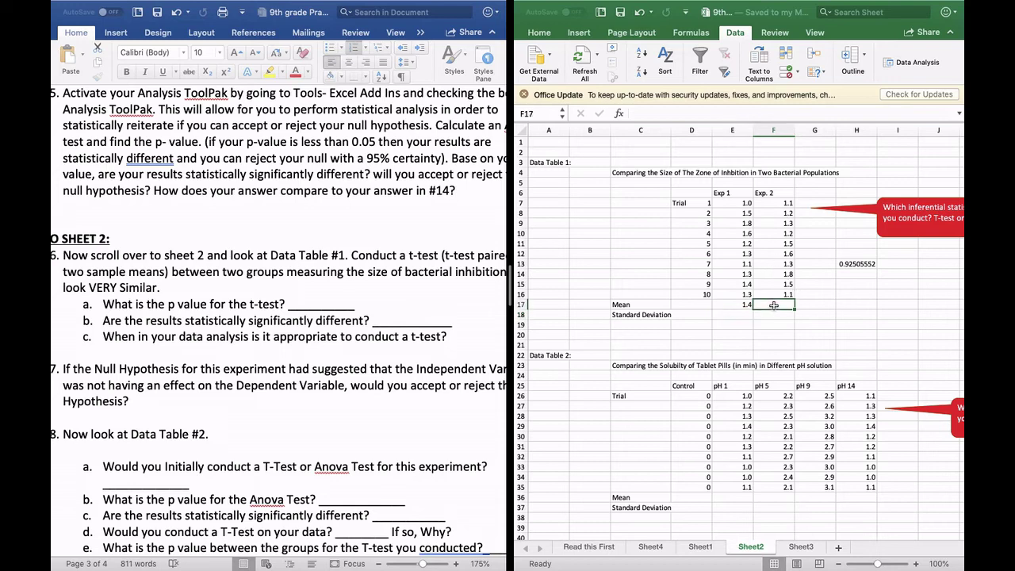
# - Calculate the Exp. 2 mean of Data Table 1 in F17 by averaging F7:F16
pyautogui.write('=aver')
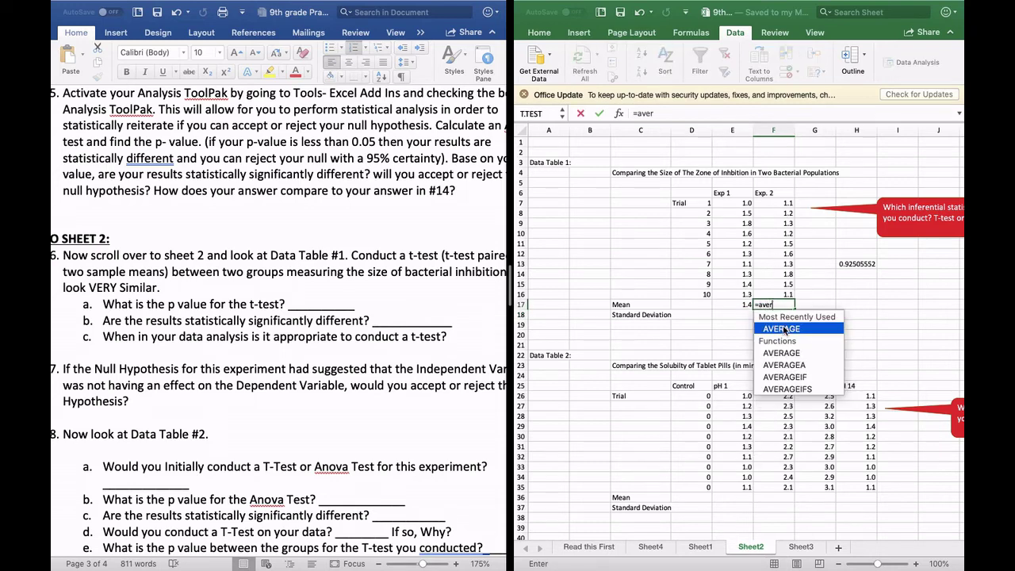
pyautogui.doubleClick(783, 332)
pyautogui.click(773, 203)
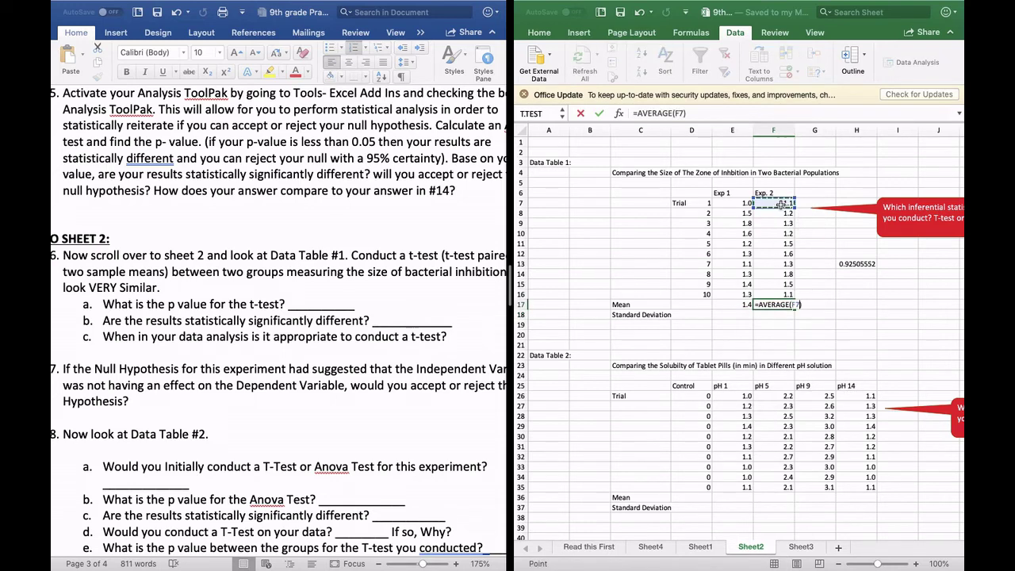
pyautogui.keyDown('shift'); pyautogui.click(784, 294); pyautogui.keyUp('shift')
pyautogui.press('Return')
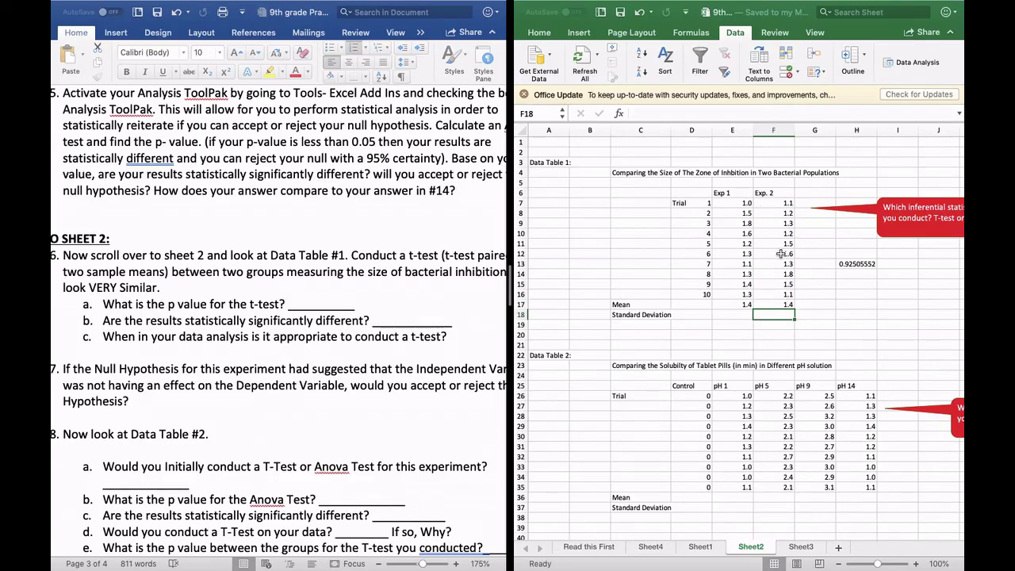
# - Calculate the Exp 1 standard deviation of Data Table 1 in E18 with =STDEV(E7:E16)
pyautogui.click(734, 316)
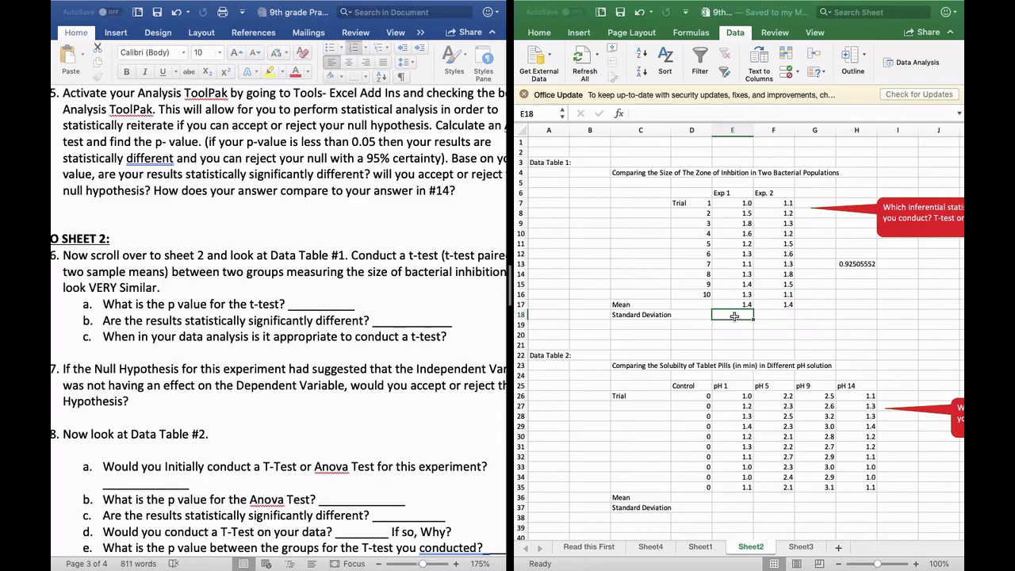
pyautogui.write('=s')
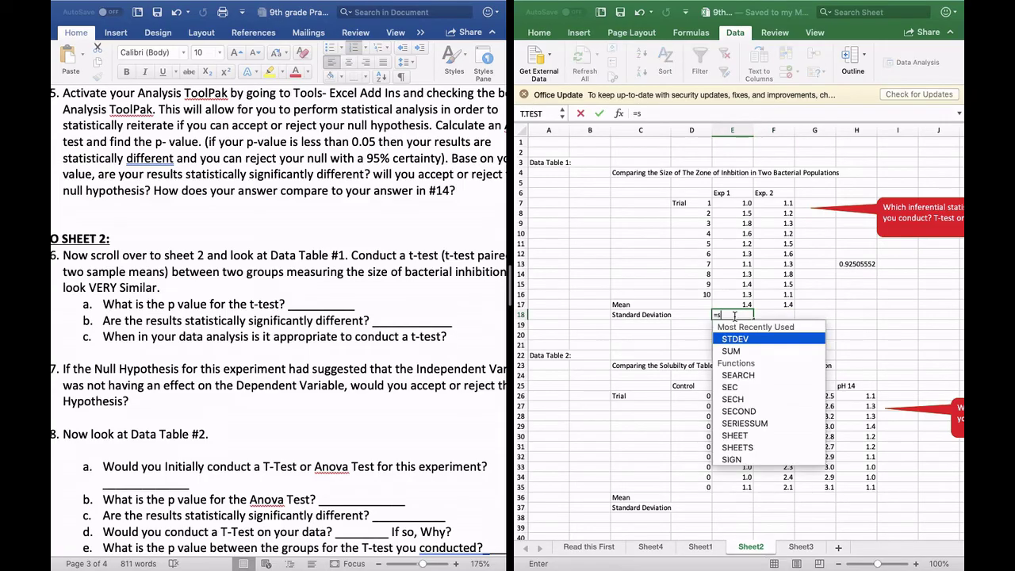
pyautogui.doubleClick(737, 340)
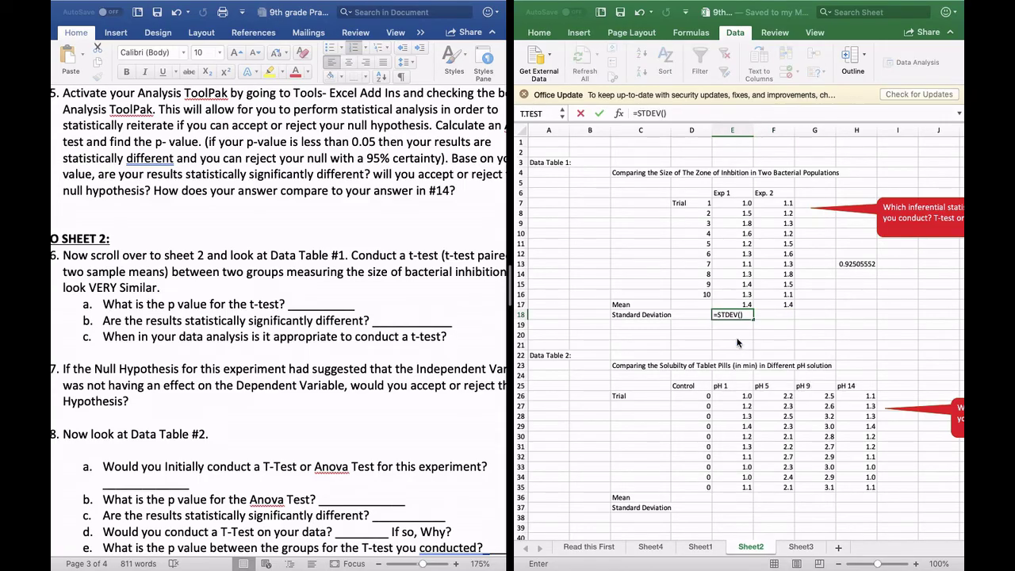
pyautogui.moveTo(741, 204); pyautogui.dragTo(740, 294)
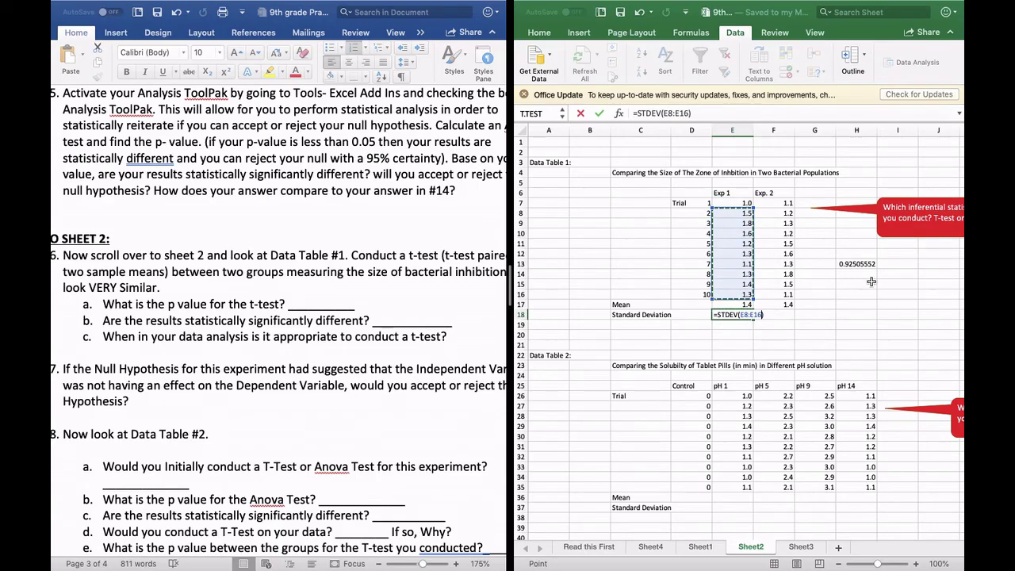
pyautogui.click(733, 203)
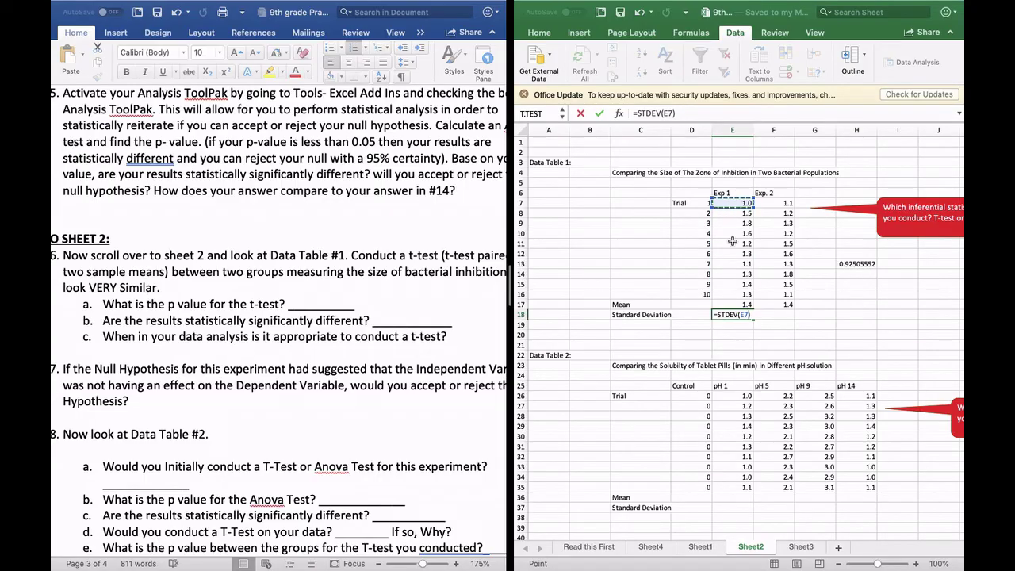
pyautogui.keyDown('shift'); pyautogui.click(733, 294); pyautogui.keyUp('shift')
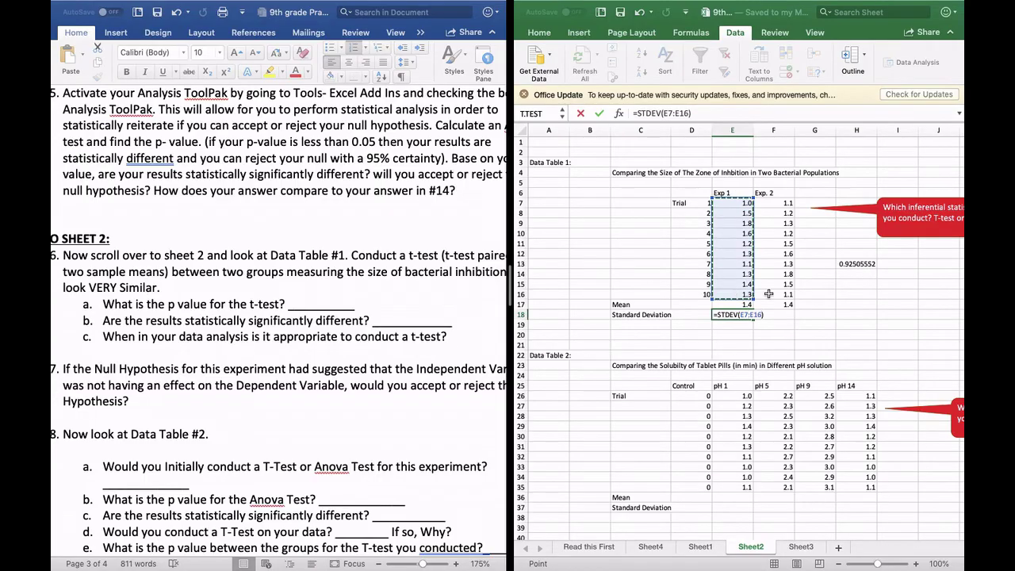
pyautogui.press('Return')
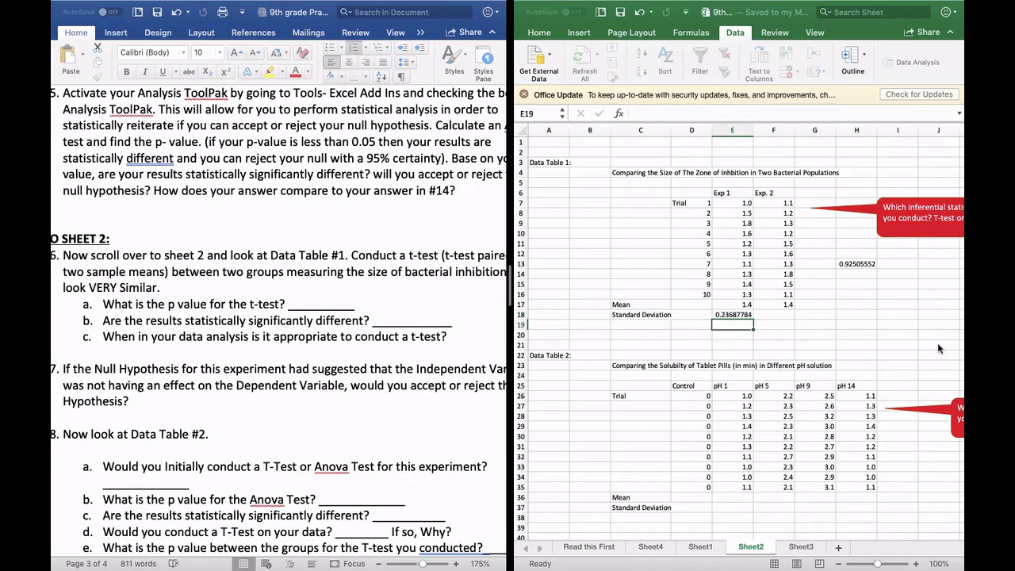
# - Calculate the Exp. 2 standard deviation of Data Table 1 in F18 by applying STDEV to F7:F16
pyautogui.click(777, 315)
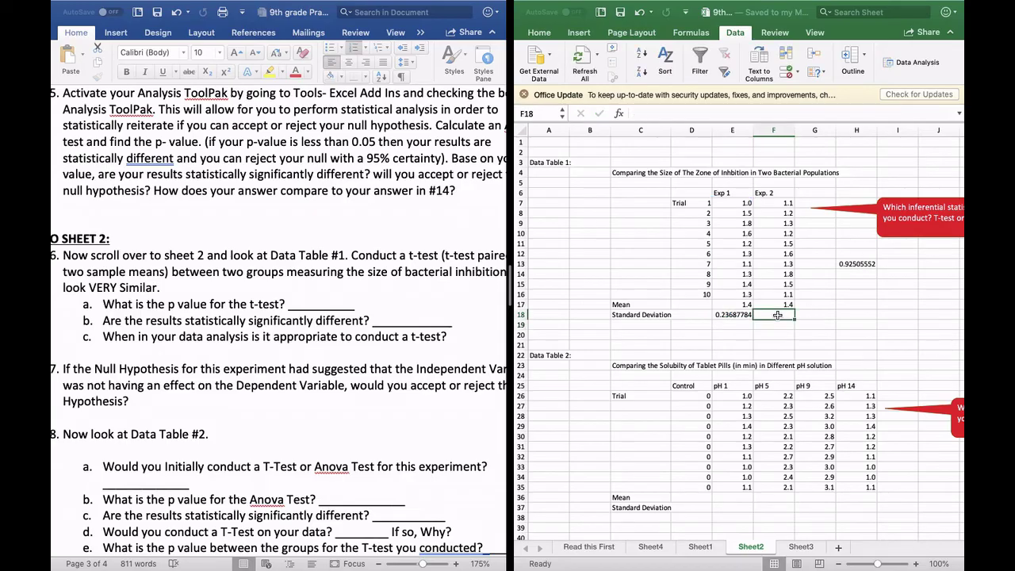
pyautogui.write('=st')
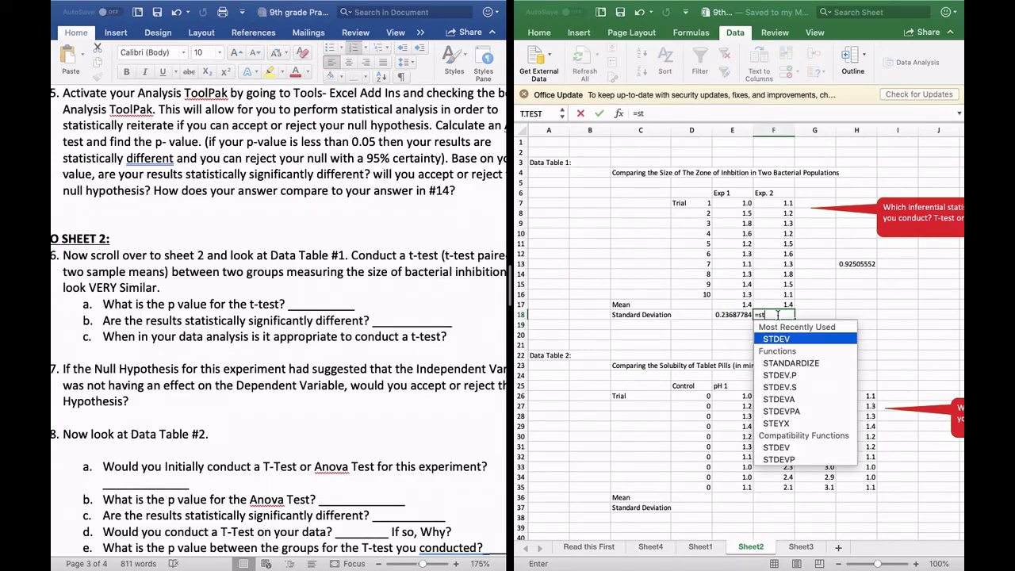
pyautogui.doubleClick(769, 338)
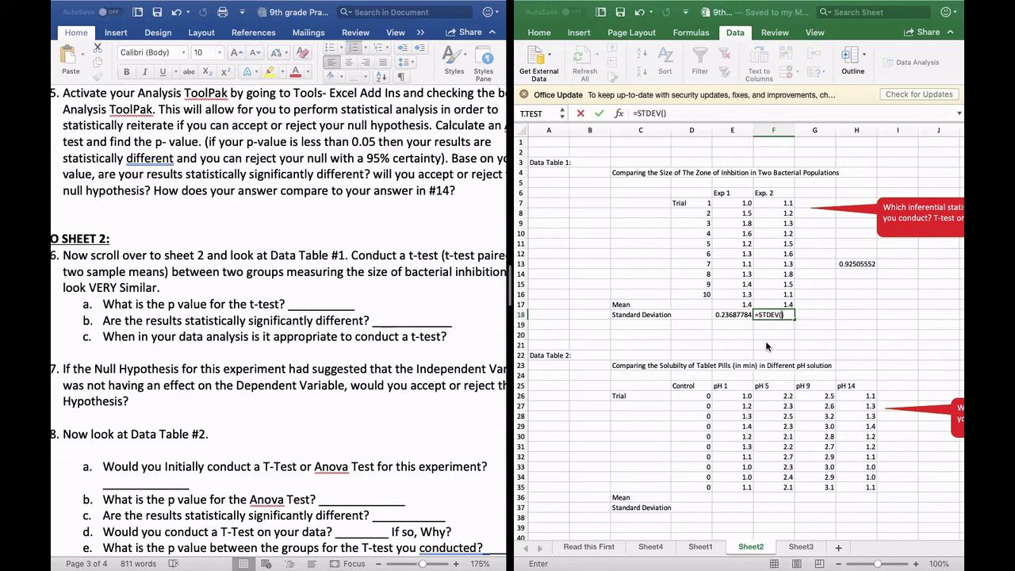
pyautogui.click(785, 202)
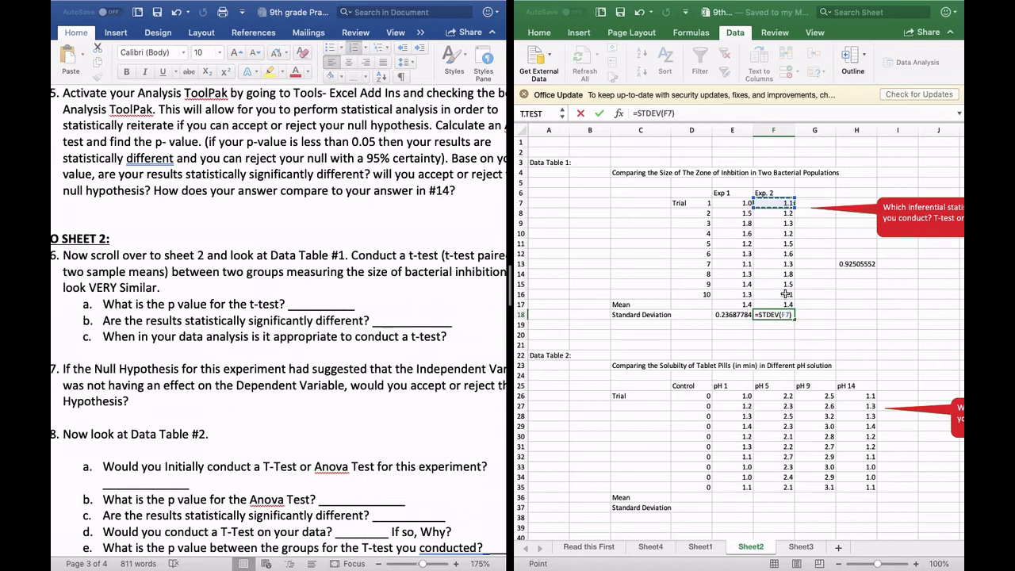
pyautogui.moveTo(784, 294); pyautogui.dragTo(785, 294)
pyautogui.press('Return')
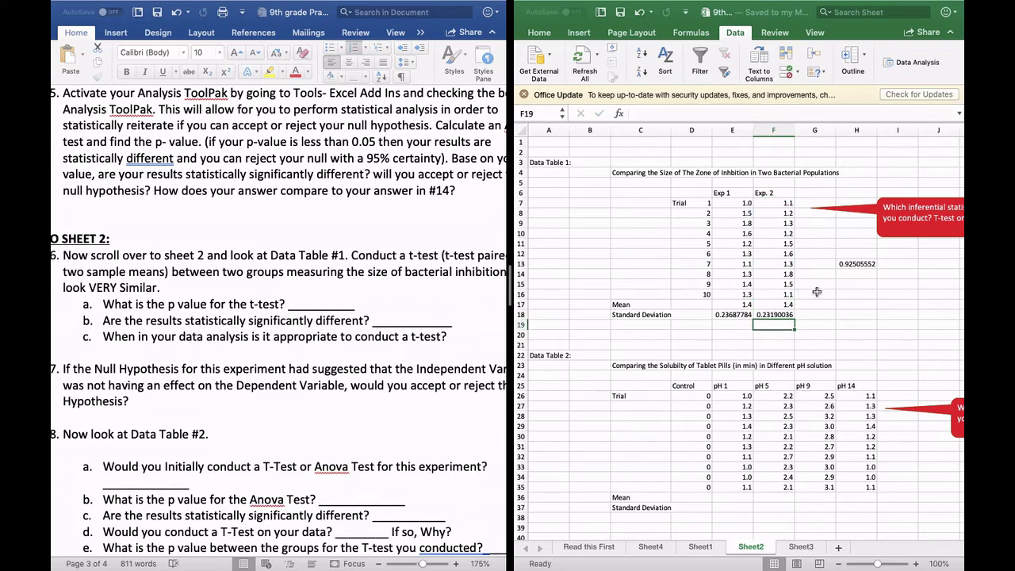
# - Format the Data Table 1 standard deviations in E18:F18 as Number with two decimal places
pyautogui.click(732, 315)
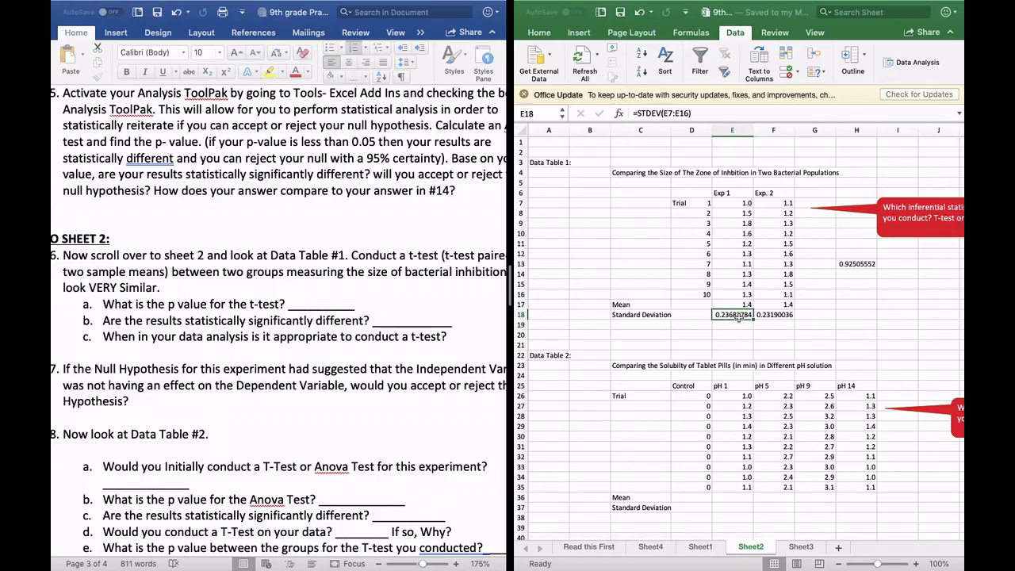
pyautogui.hotkey('shift', 'Right')
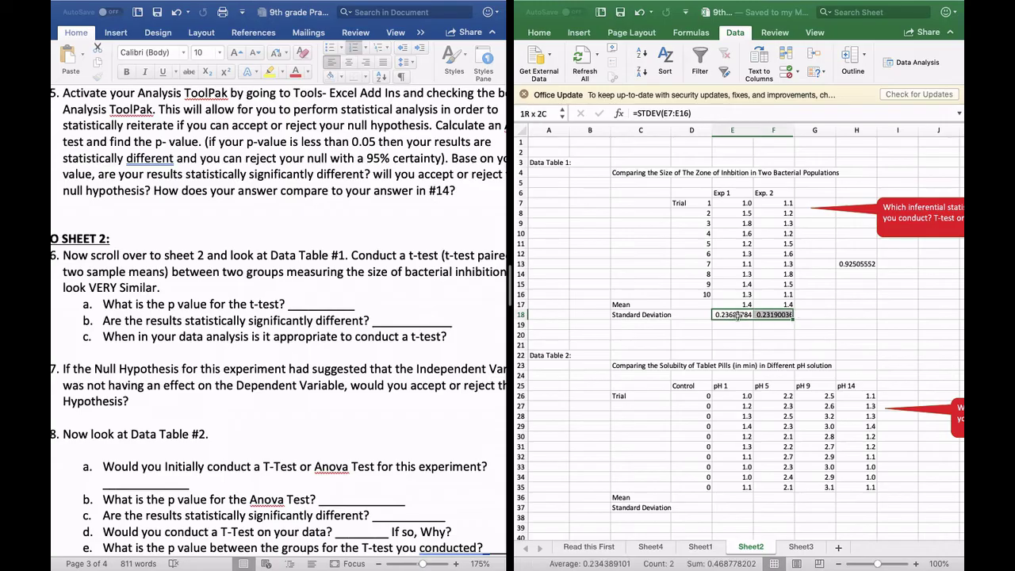
pyautogui.rightClick(737, 315)
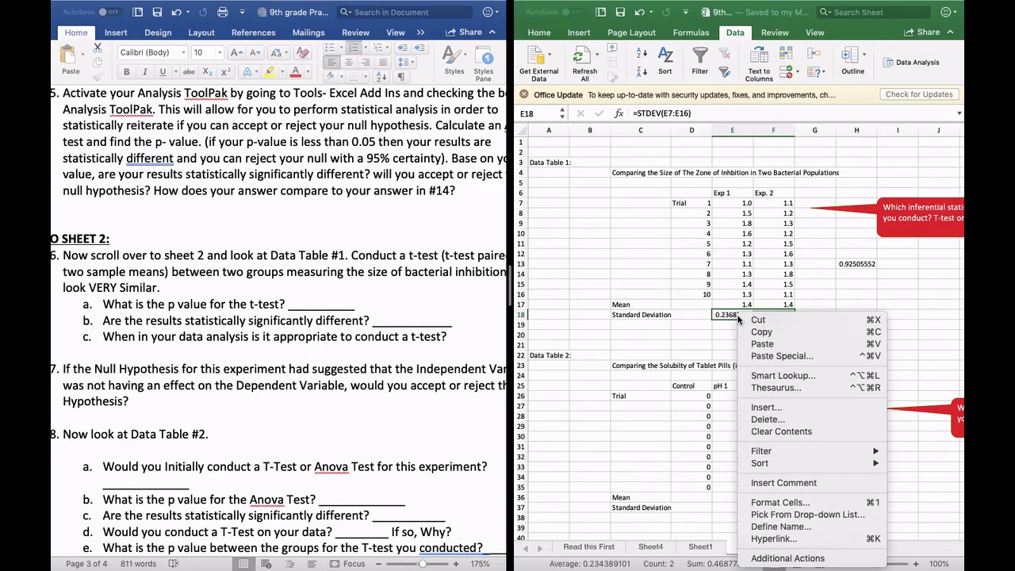
pyautogui.click(810, 501)
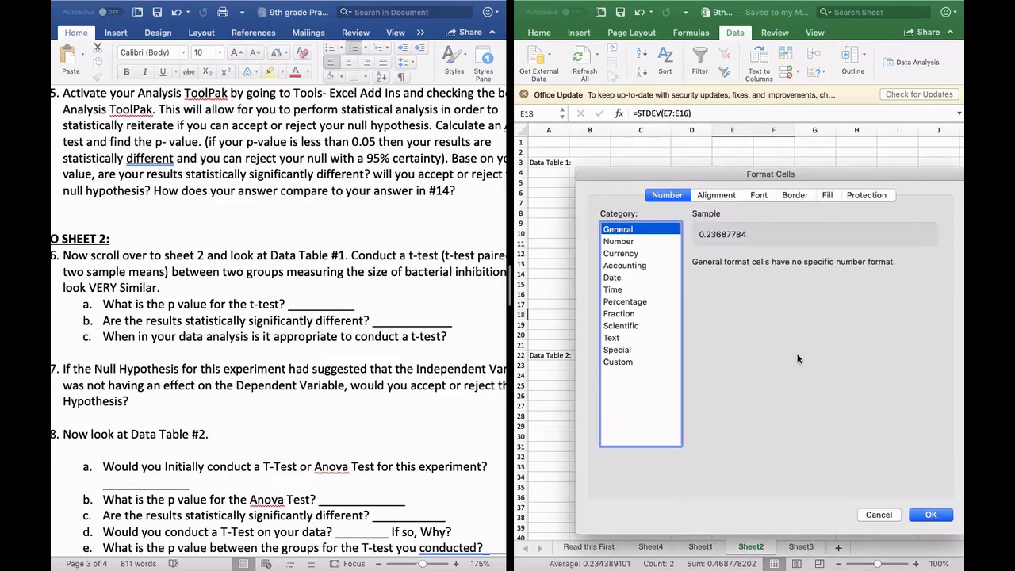
pyautogui.click(631, 241)
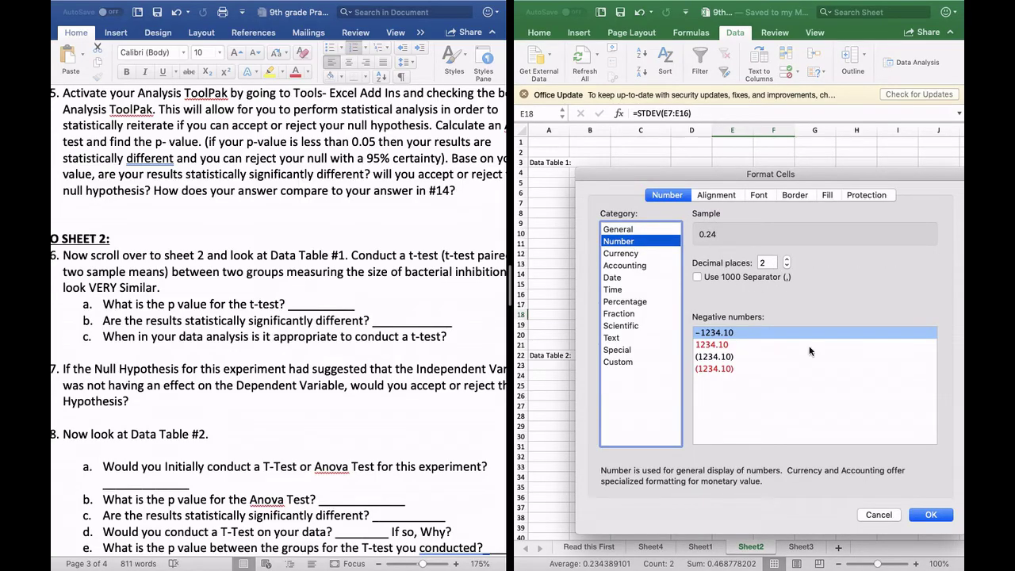
pyautogui.click(929, 512)
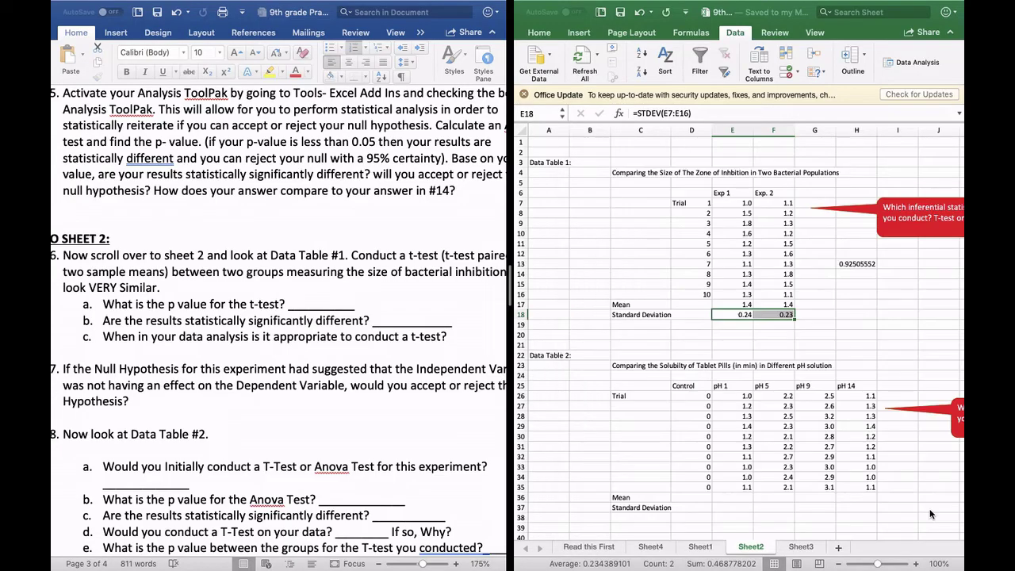
# - Examine Data Table 2 on tablet solubility in different pH solutions alongside the worksheet's question 18
pyautogui.scroll(-3, 741, 329)
pyautogui.hscroll(1, 741, 328)
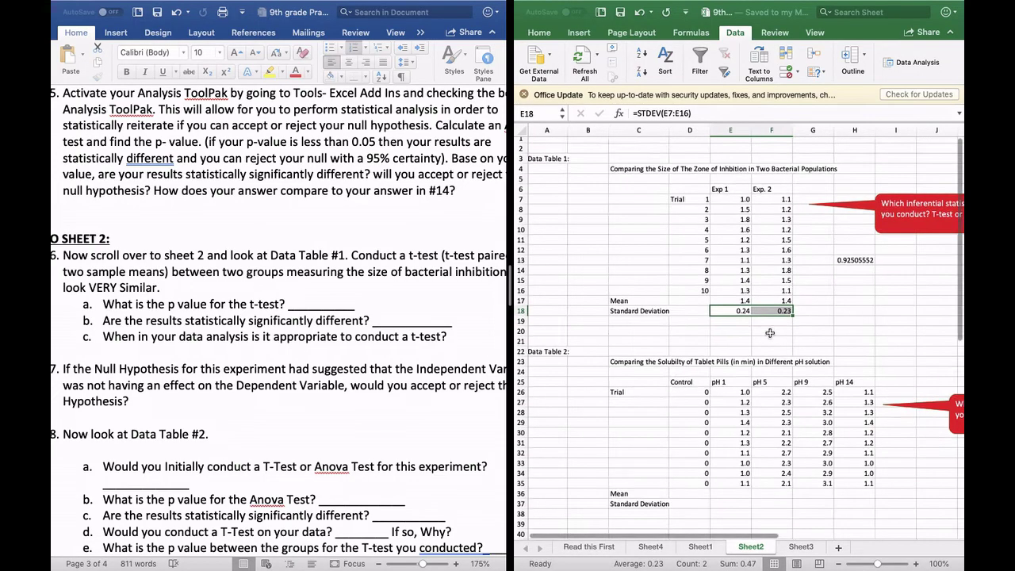
pyautogui.scroll(-2, 769, 332)
pyautogui.hscroll(1, 769, 332)
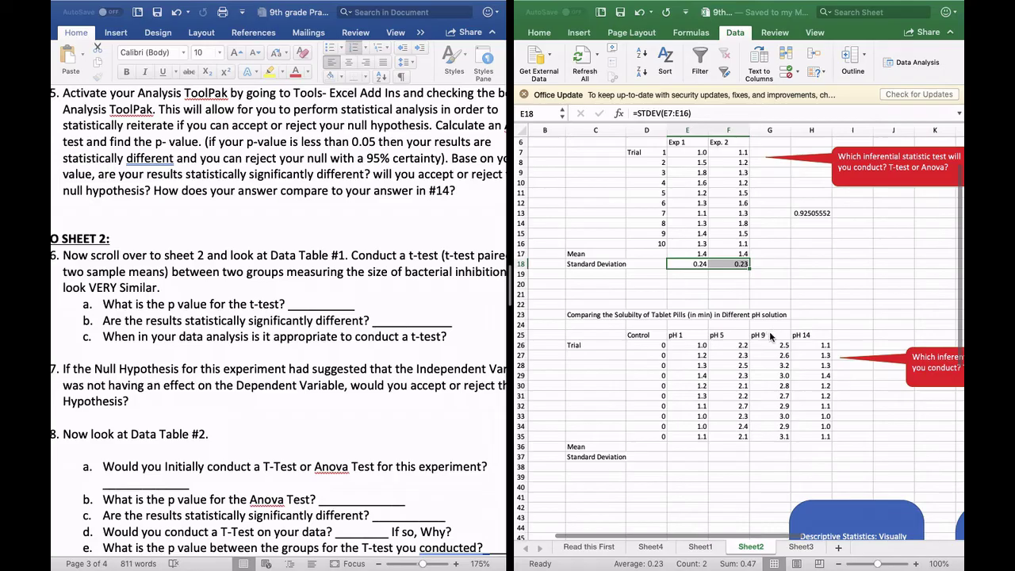
pyautogui.scroll(-2, 768, 336)
pyautogui.hscroll(1, 768, 336)
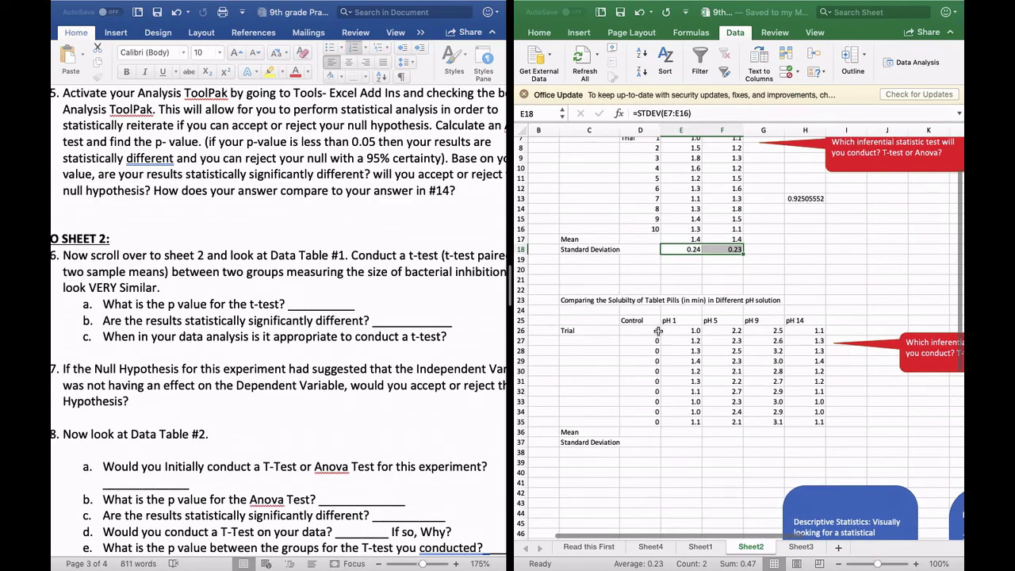
pyautogui.scroll(-2, 658, 331)
pyautogui.hscroll(-1, 658, 331)
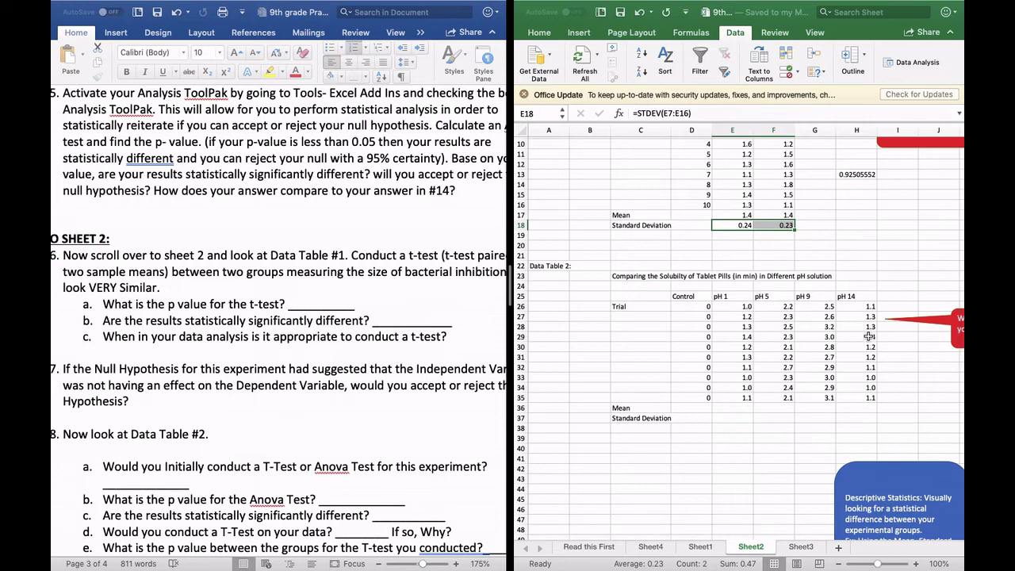
pyautogui.scroll(-5, 219, 421)
pyautogui.hscroll(-1, 219, 421)
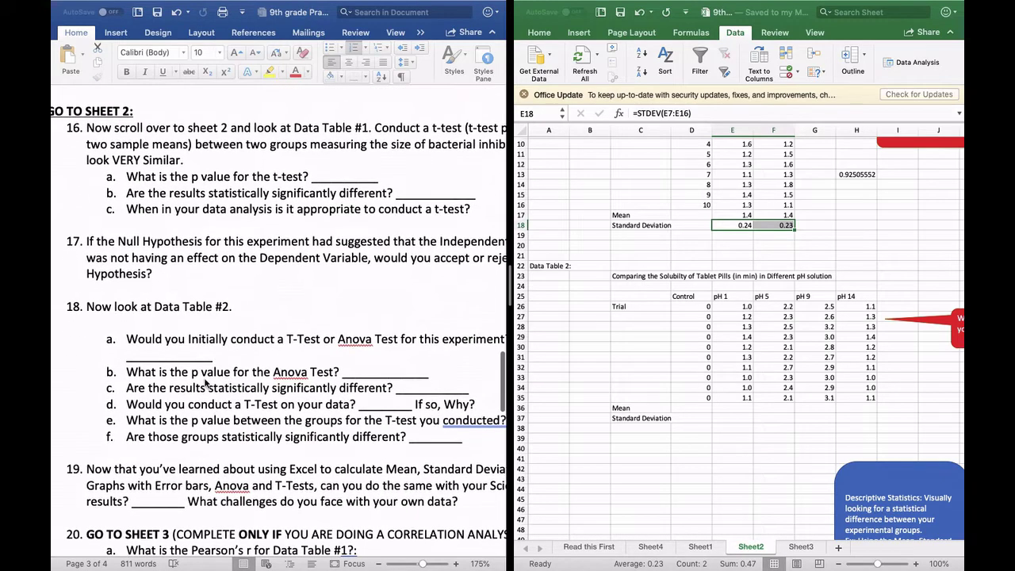
pyautogui.scroll(-1, 235, 392)
pyautogui.hscroll(-1, 235, 392)
pyautogui.scroll(3, 815, 370)
pyautogui.hscroll(4, 815, 370)
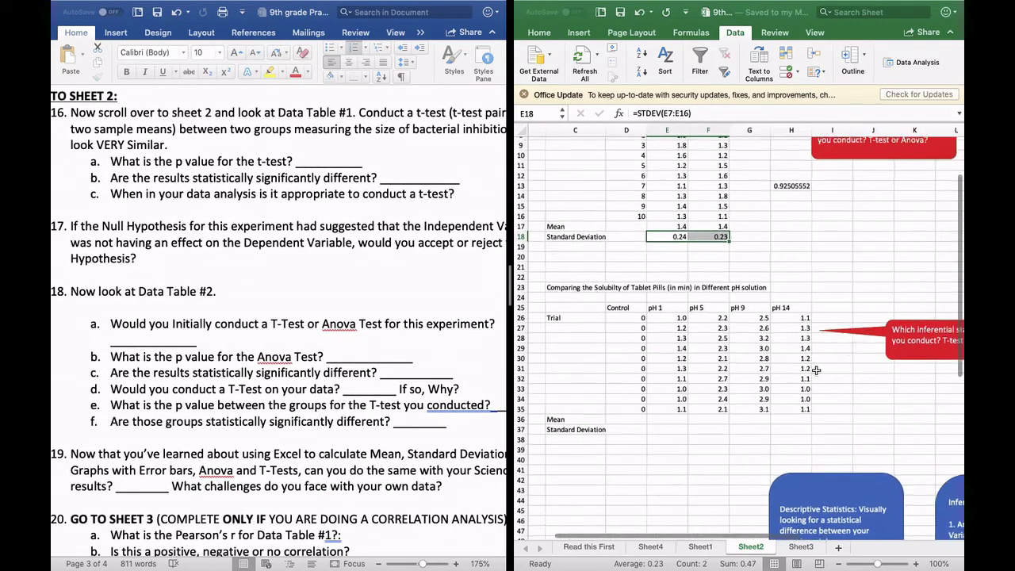
pyautogui.scroll(3, 816, 370)
pyautogui.hscroll(-3, 815, 370)
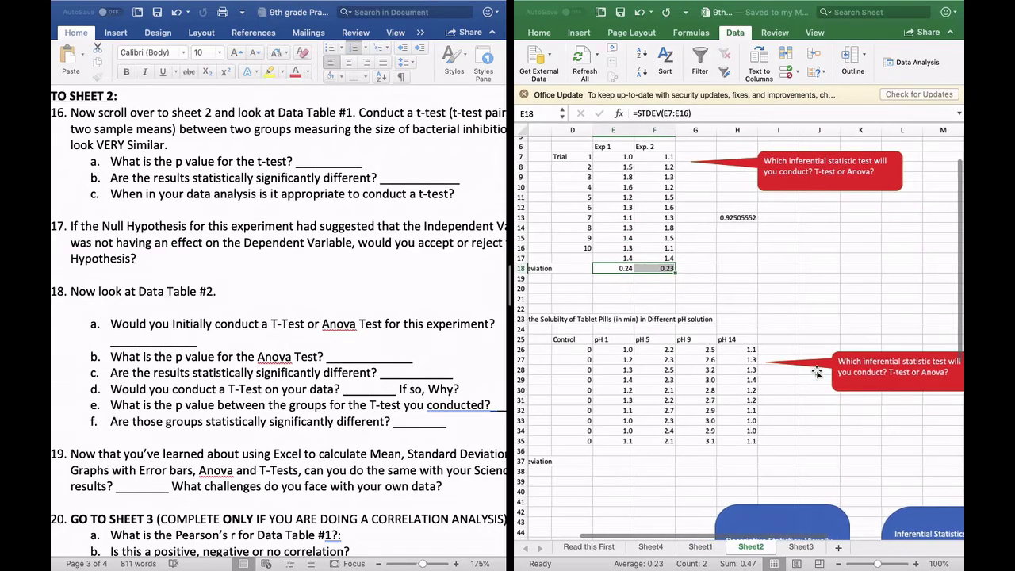
pyautogui.scroll(-3, 816, 372)
pyautogui.hscroll(2, 816, 372)
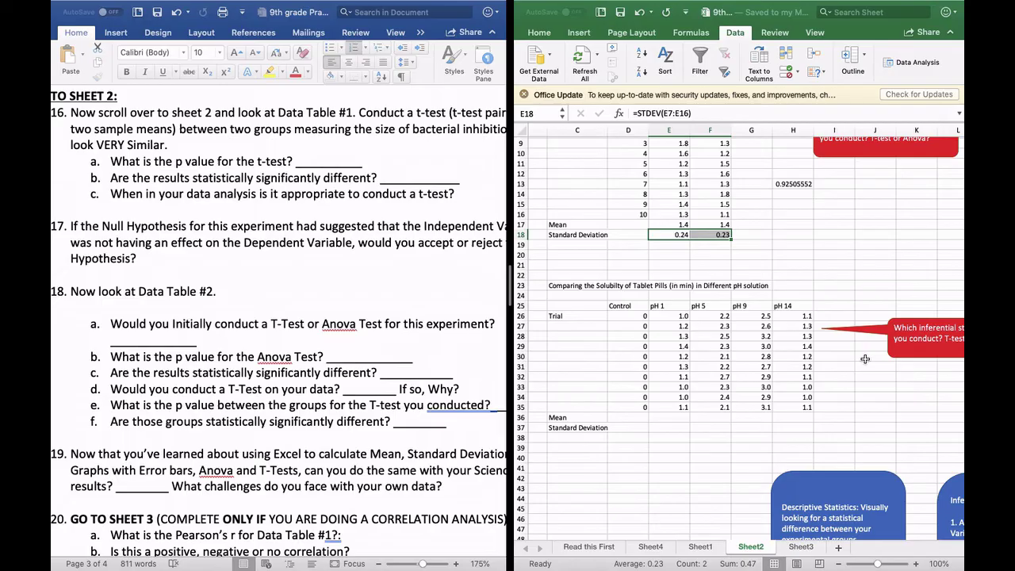
pyautogui.scroll(-3, 865, 359)
pyautogui.hscroll(1, 865, 359)
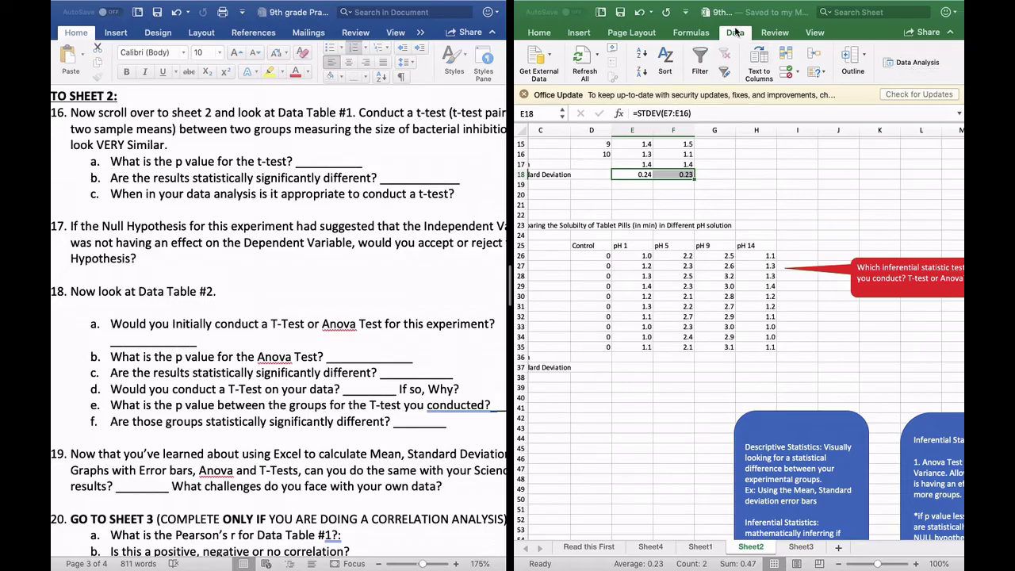
# - Run a single-factor Anova on D26:H35 grouped by columns with alpha 0.05, output to a new worksheet, and check its P-value
pyautogui.click(913, 62)
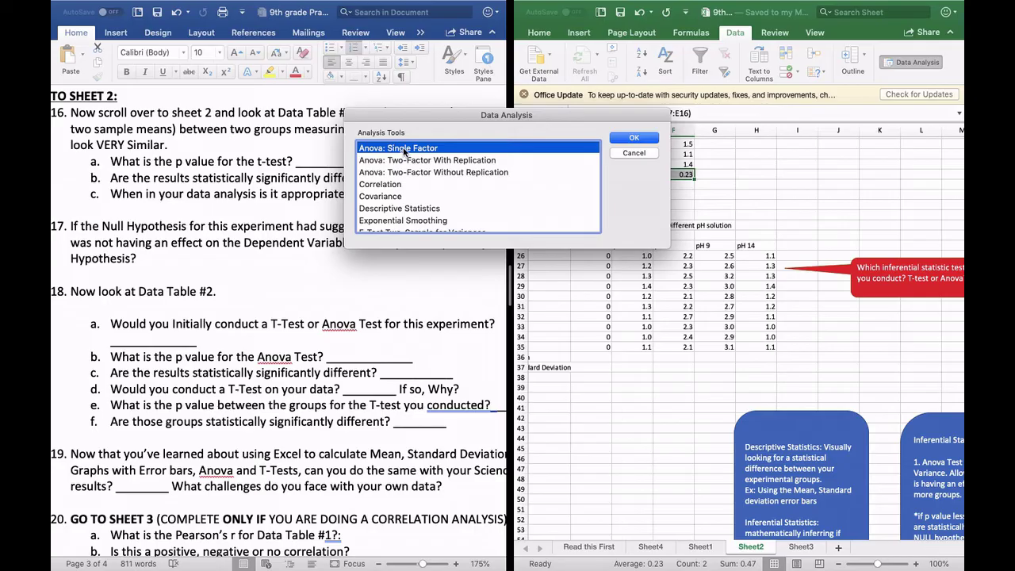
pyautogui.click(632, 138)
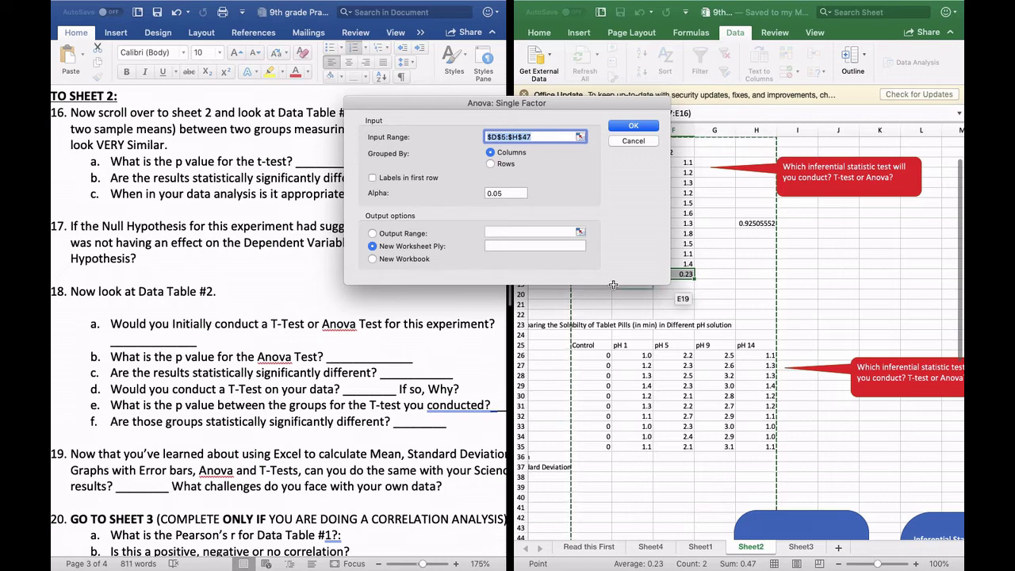
pyautogui.click(604, 358)
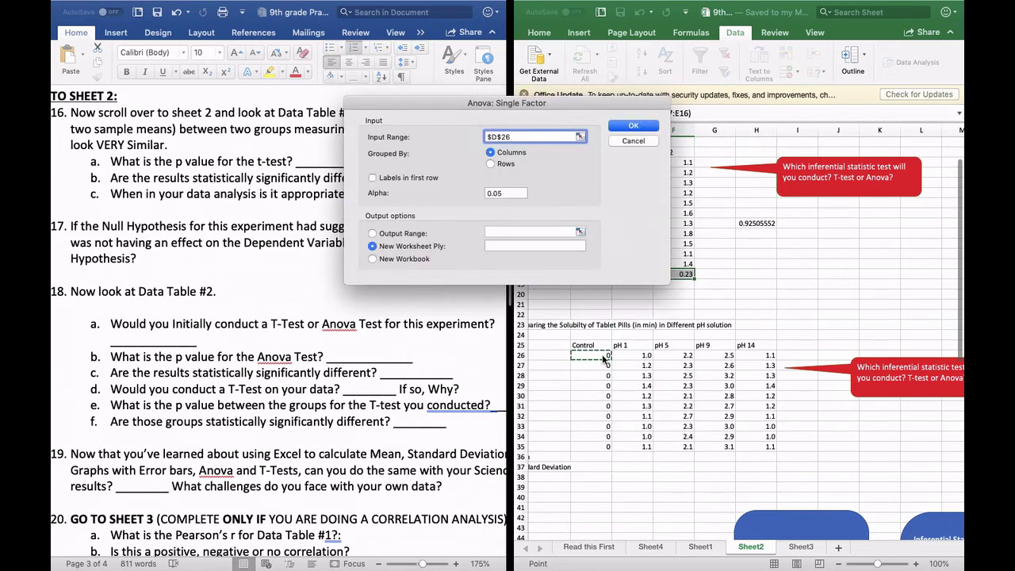
pyautogui.moveTo(604, 357); pyautogui.dragTo(771, 450)
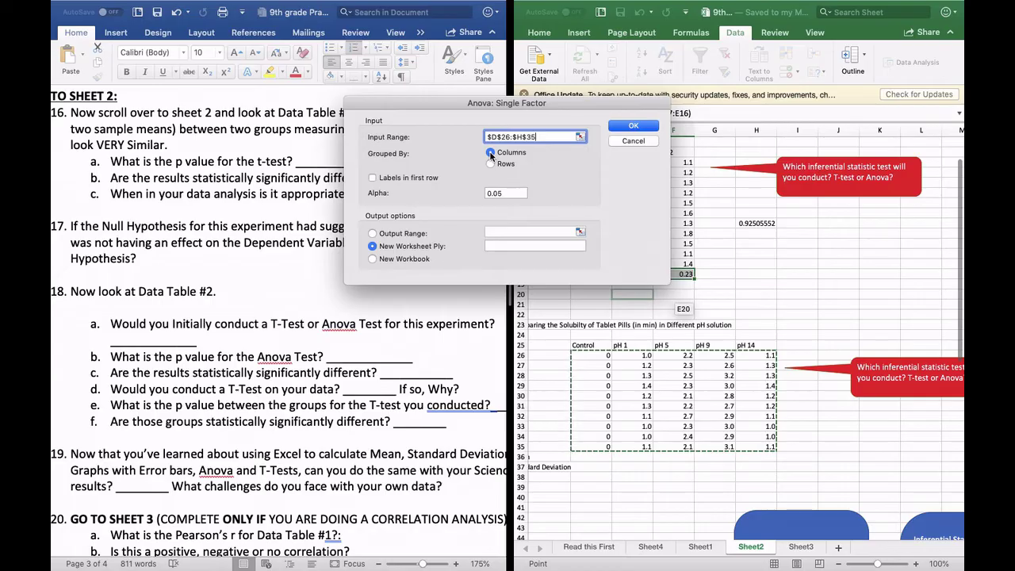
pyautogui.click(639, 126)
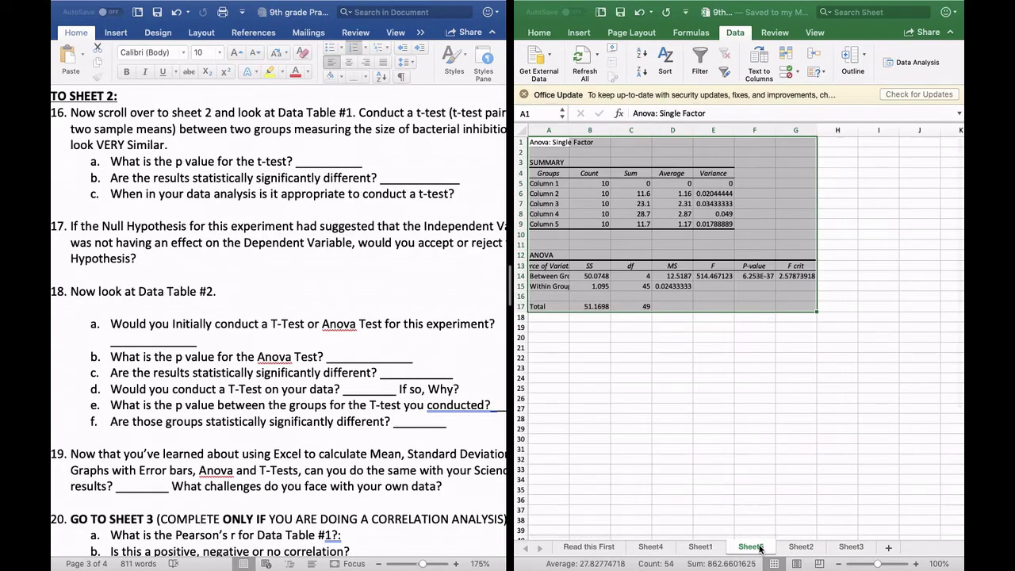
pyautogui.click(662, 324)
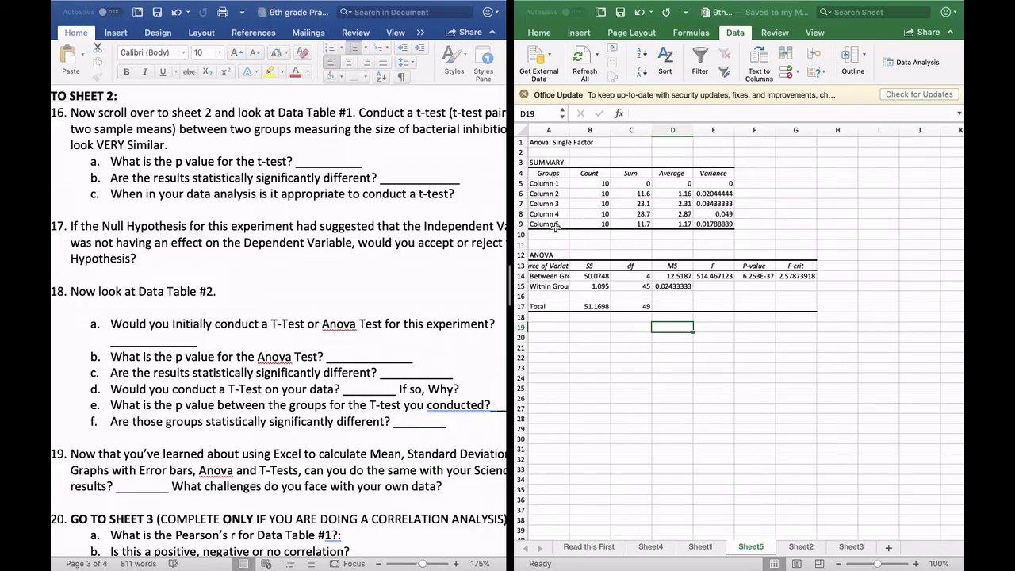
pyautogui.click(752, 277)
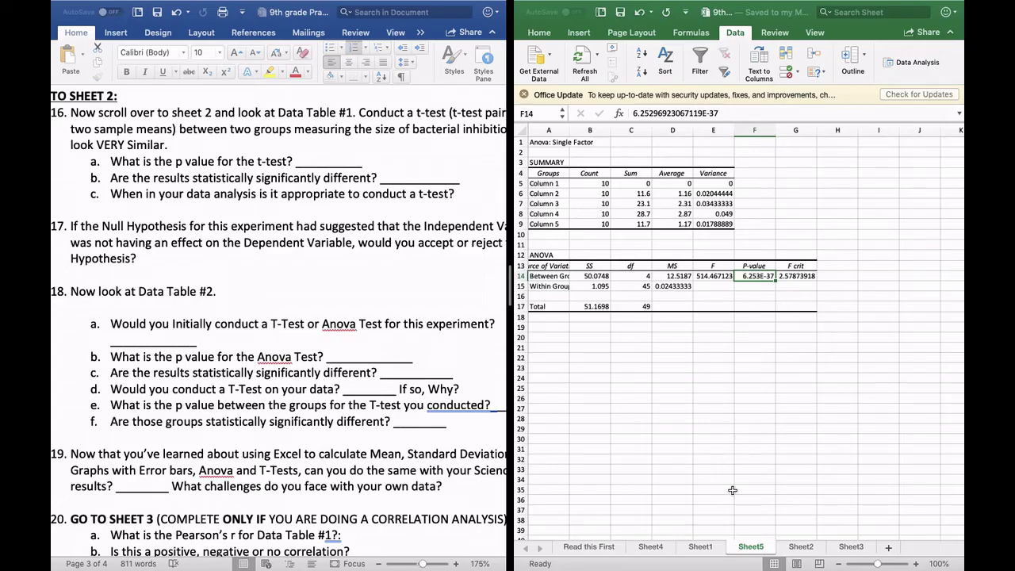
# - Calculate the Control mean of Data Table 2 in Sheet2's D36 with =AVERAGE(D26:D35)
pyautogui.click(801, 547)
pyautogui.scroll(-3, 804, 453)
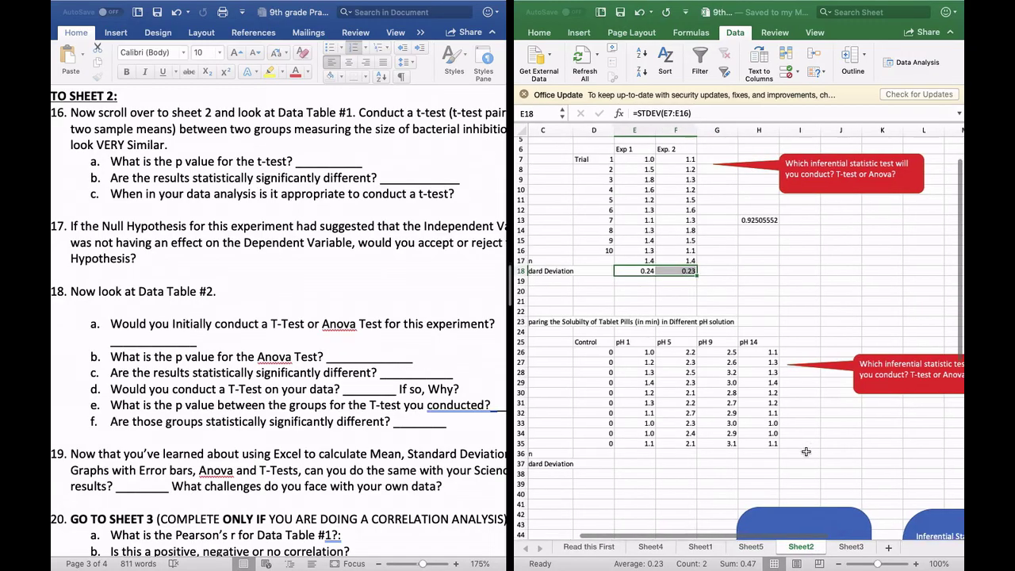
pyautogui.hscroll(-5, 804, 452)
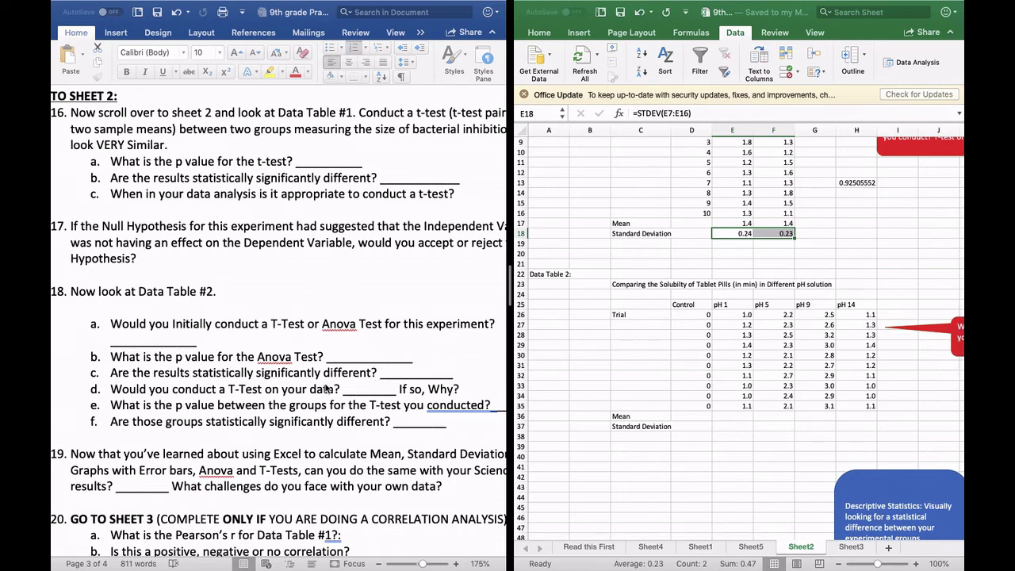
pyautogui.scroll(-1, 376, 374)
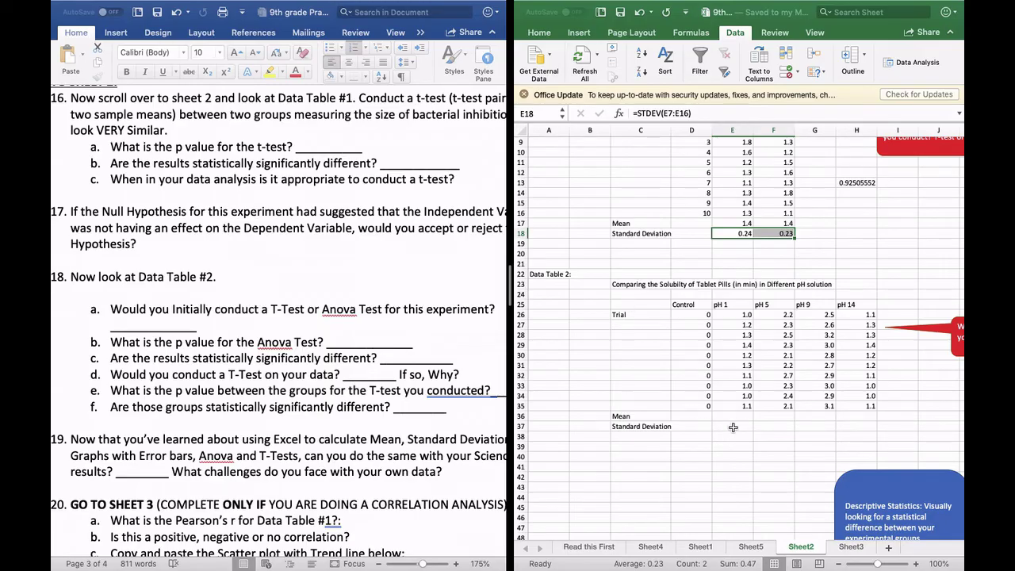
pyautogui.click(704, 415)
pyautogui.write('=av')
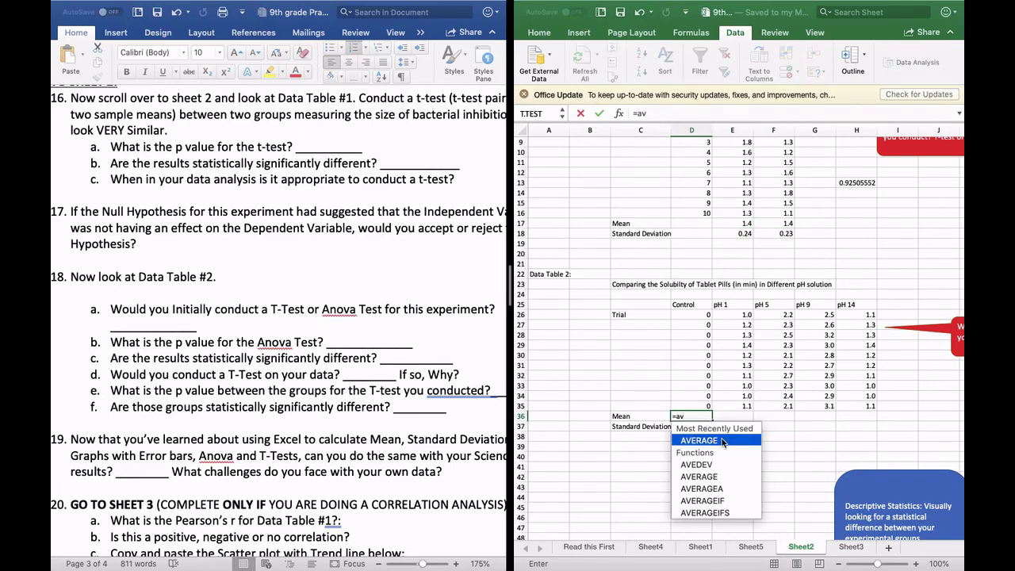
pyautogui.doubleClick(725, 437)
pyautogui.click(696, 314)
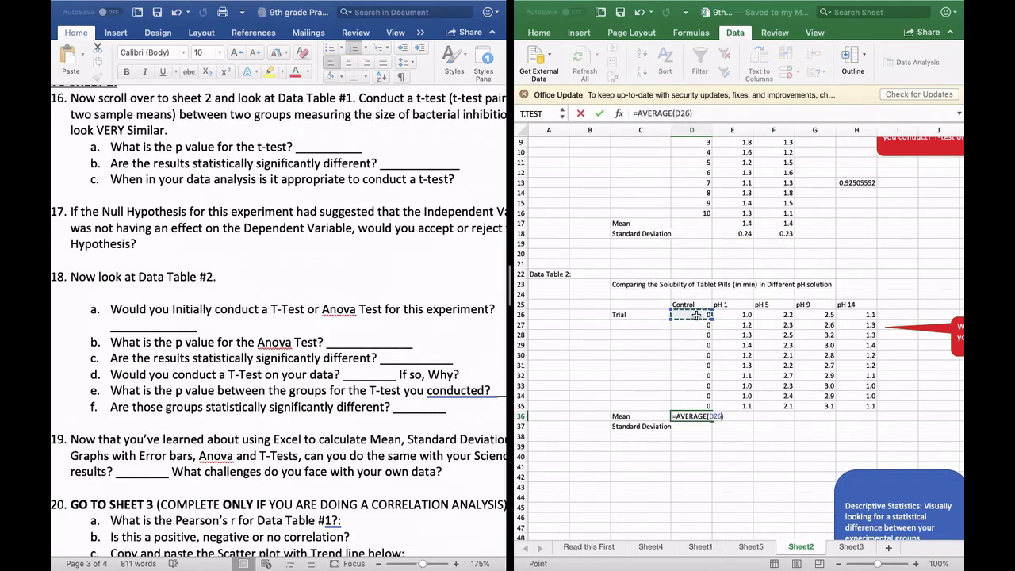
pyautogui.keyDown('shift'); pyautogui.click(697, 405); pyautogui.keyUp('shift')
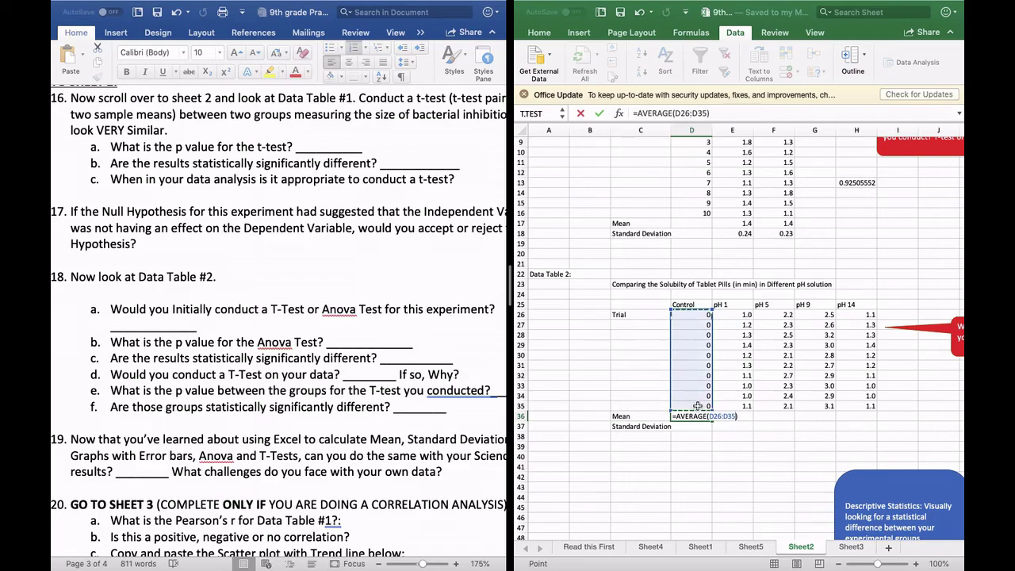
pyautogui.press('Return')
# - Calculate the Control standard deviation of Data Table 2 in D37 with =STDEV(D26:D35)
pyautogui.write('=st')
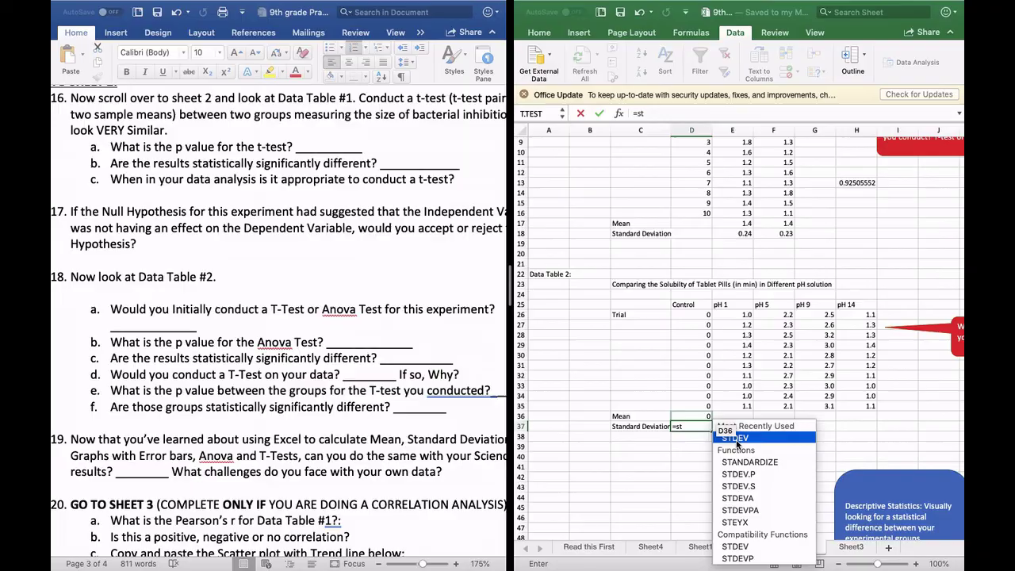
pyautogui.doubleClick(735, 439)
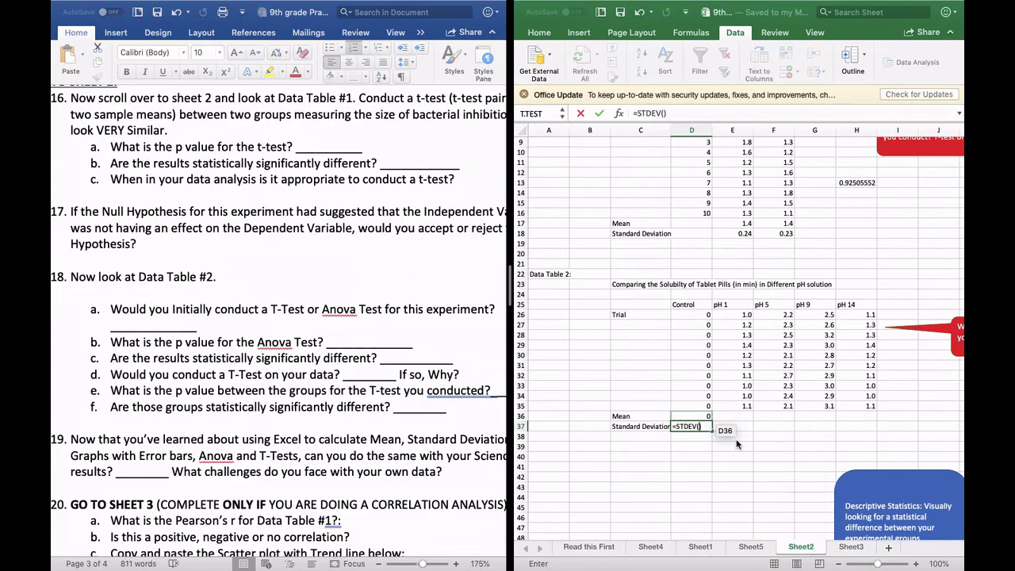
pyautogui.moveTo(706, 316); pyautogui.dragTo(701, 405)
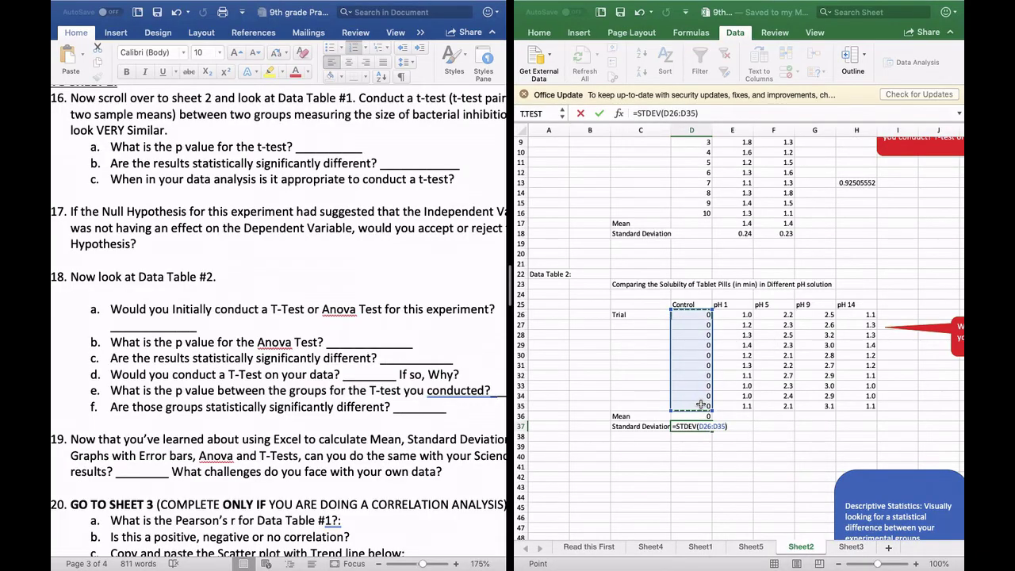
pyautogui.press('Return')
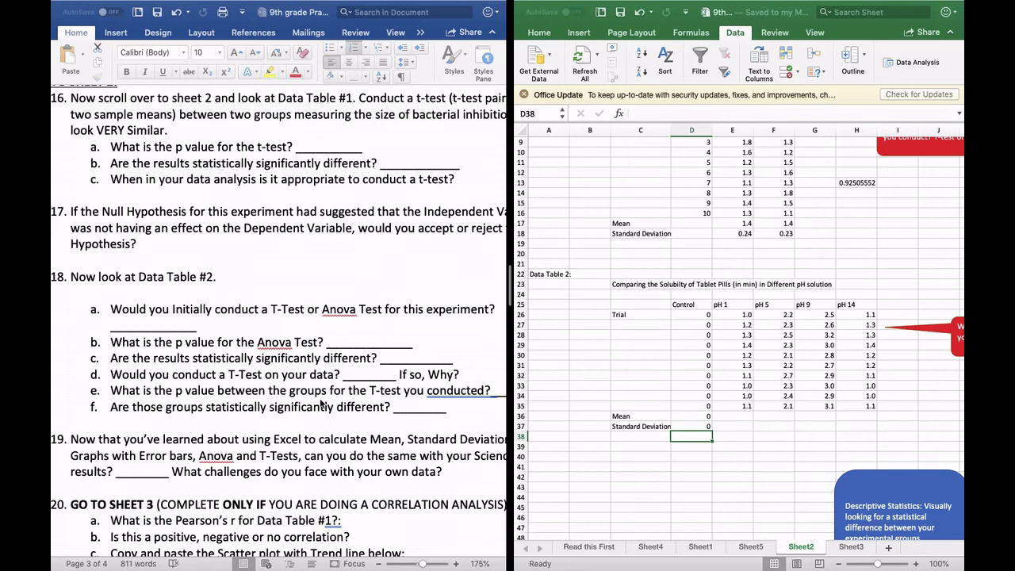
# - Review the remaining worksheet questions through question 20 on the Sheet 3 correlation analysis
pyautogui.scroll(-3, 321, 404)
pyautogui.hscroll(-1, 321, 404)
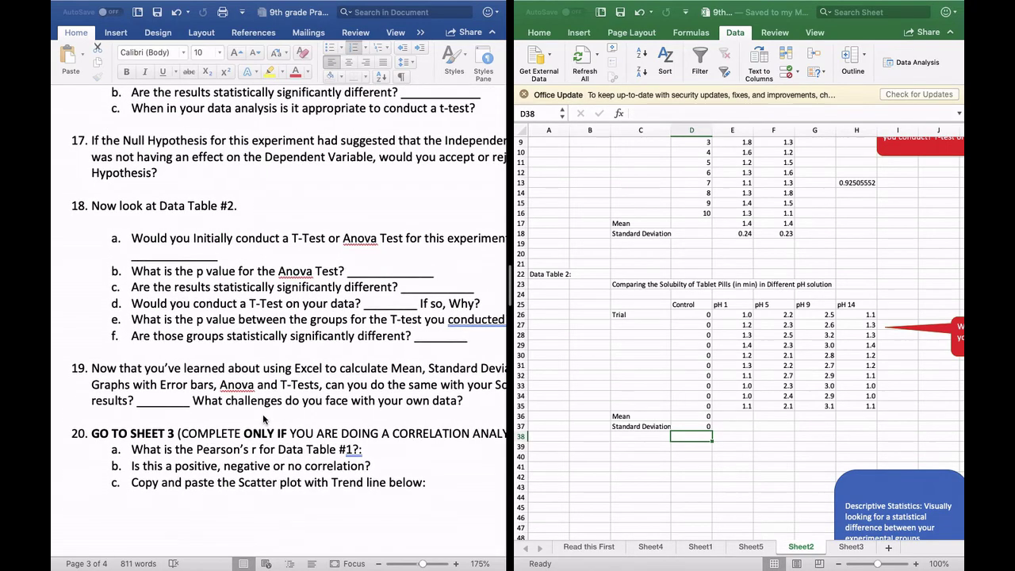
pyautogui.hscroll(3, 264, 420)
pyautogui.scroll(-1, 264, 420)
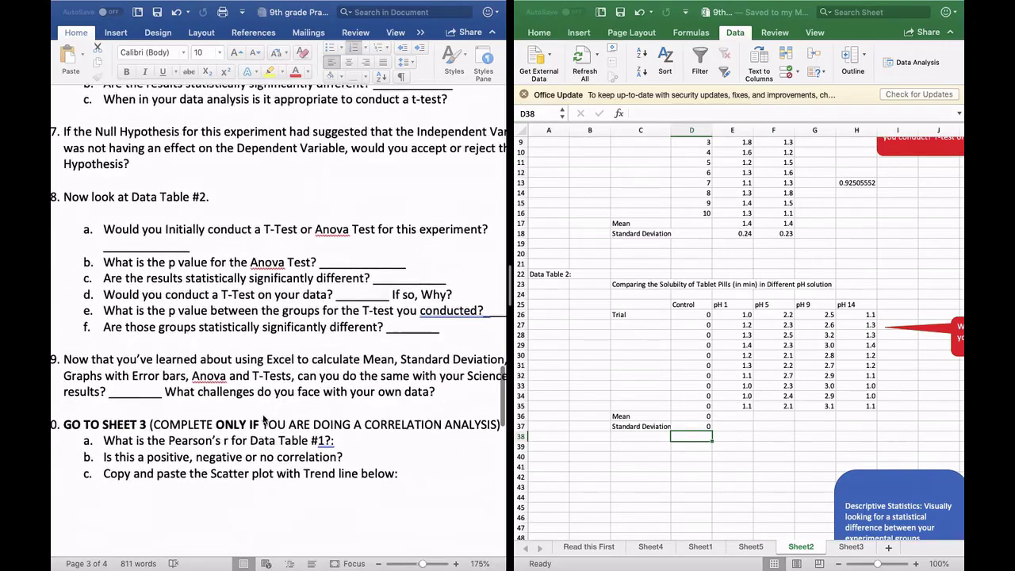
pyautogui.scroll(-1, 237, 404)
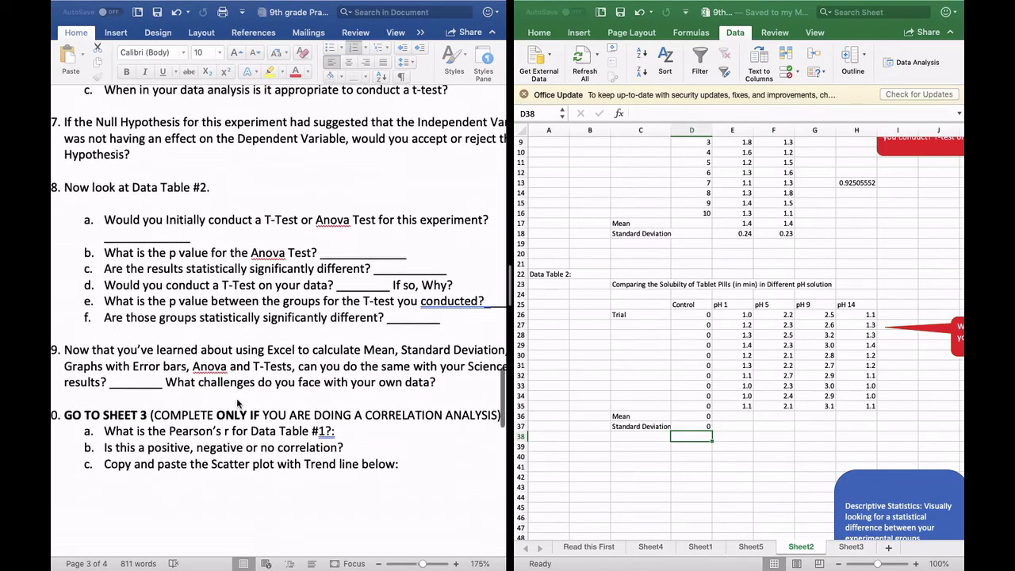
# - Review worksheet questions 18 to 20 alongside the two data tables on Sheet2
pyautogui.scroll(1, 237, 404)
pyautogui.hscroll(1, 237, 403)
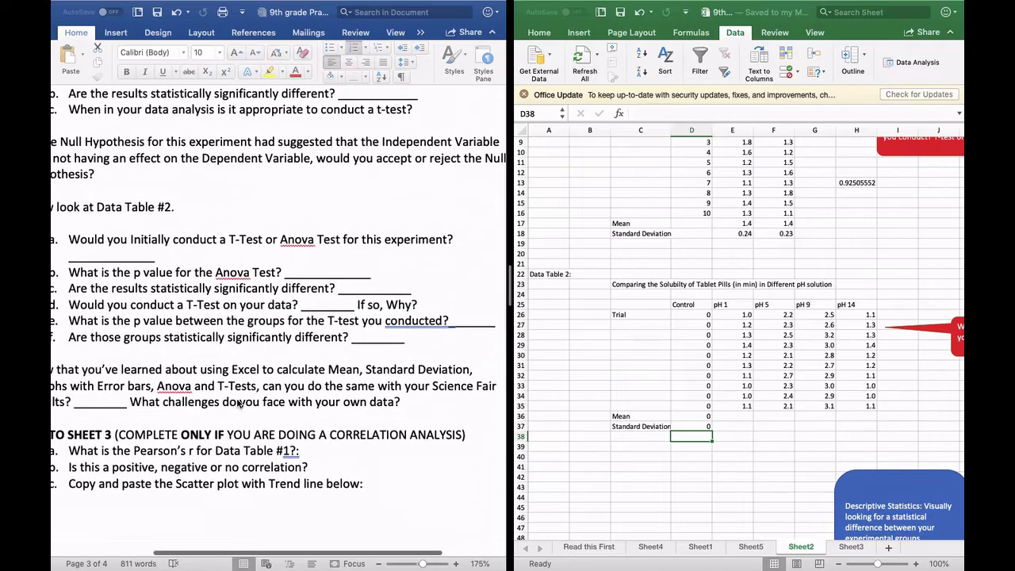
pyautogui.scroll(1, 237, 403)
pyautogui.hscroll(-1, 237, 402)
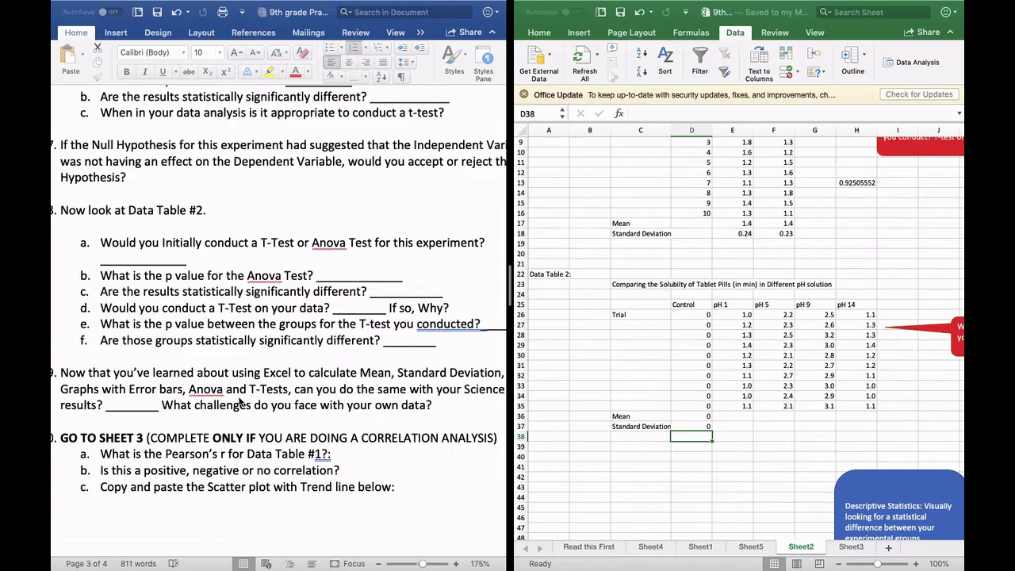
pyautogui.scroll(-3, 238, 403)
pyautogui.hscroll(-1, 239, 403)
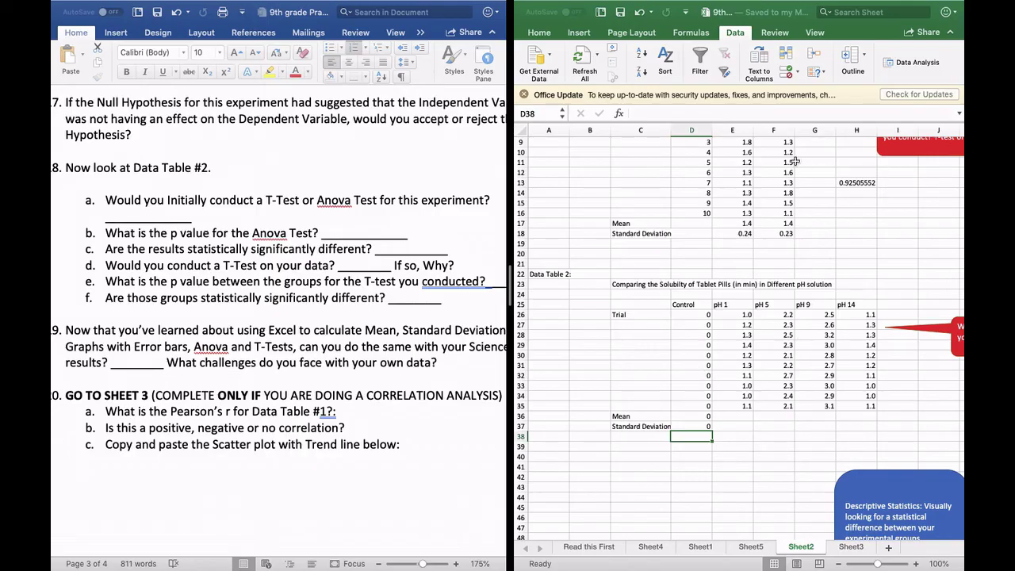
pyautogui.scroll(4, 767, 194)
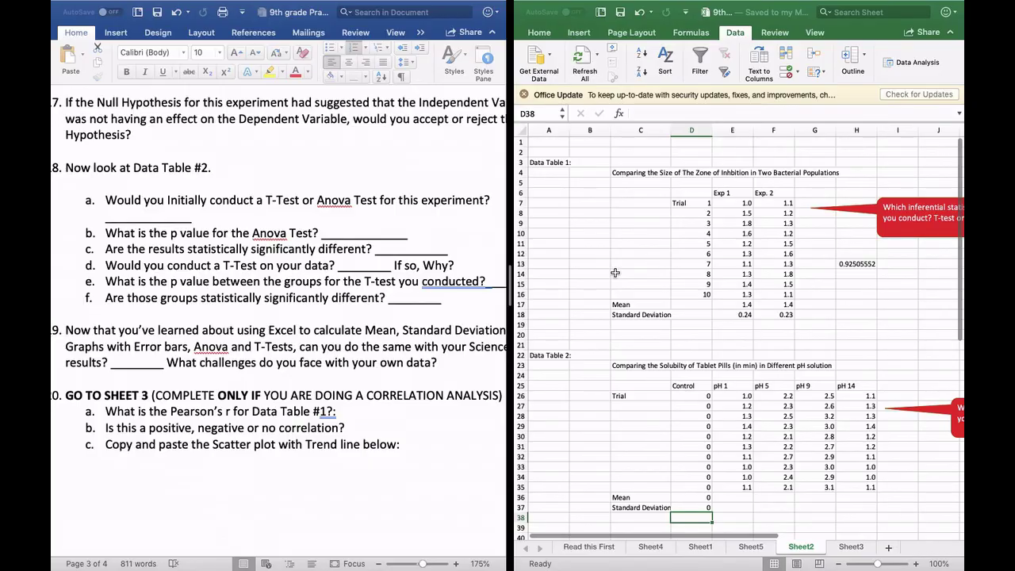
pyautogui.scroll(-3, 377, 336)
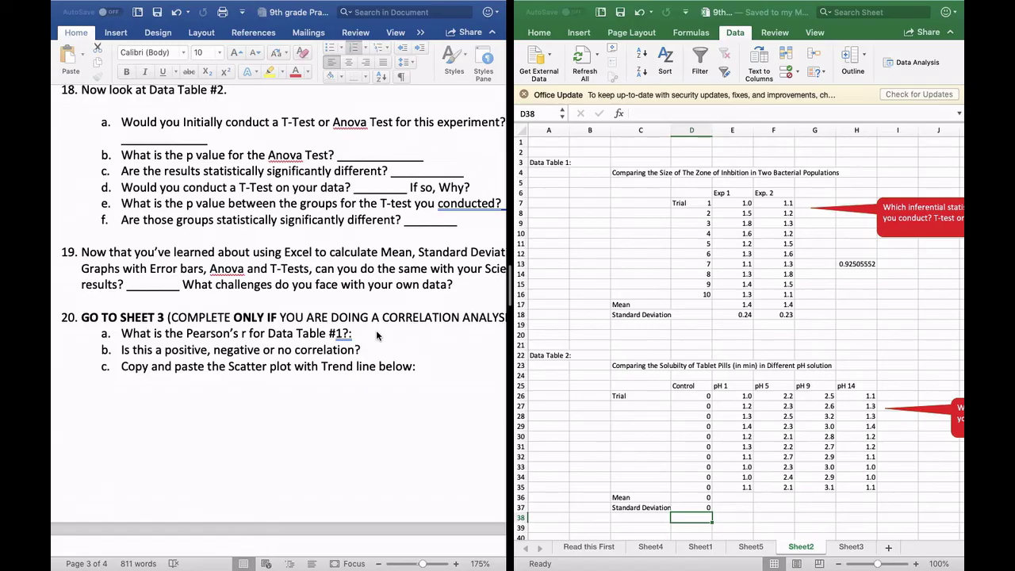
pyautogui.hscroll(2, 377, 336)
pyautogui.scroll(1, 377, 336)
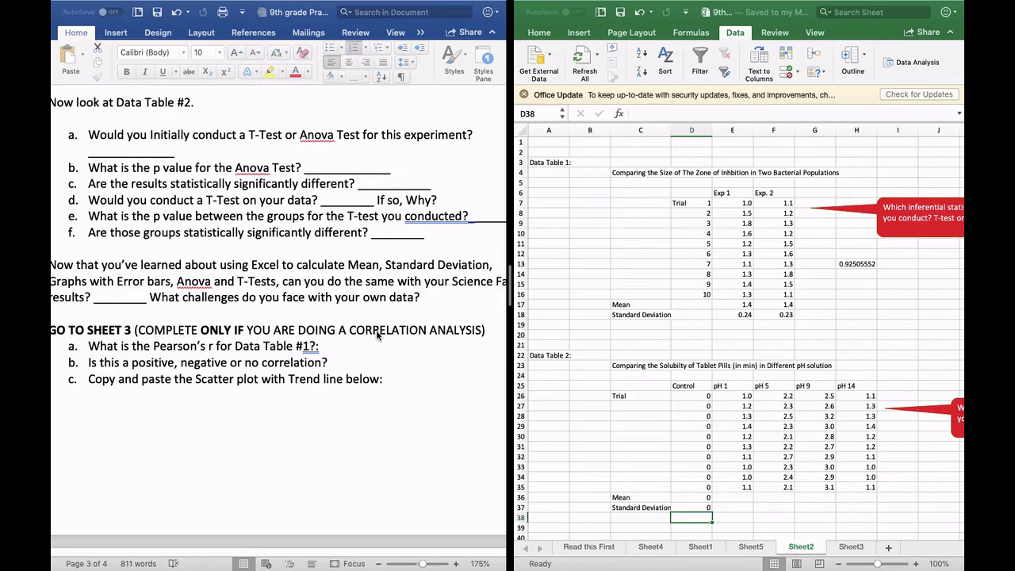
pyautogui.hscroll(-2, 376, 336)
pyautogui.scroll(-1, 376, 336)
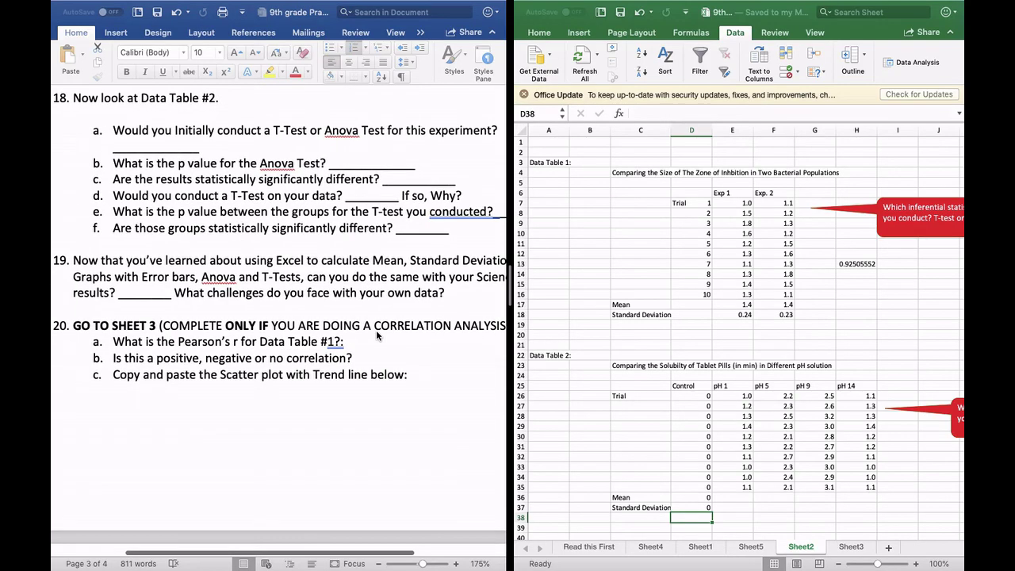
pyautogui.hscroll(2, 217, 330)
pyautogui.scroll(-1, 217, 330)
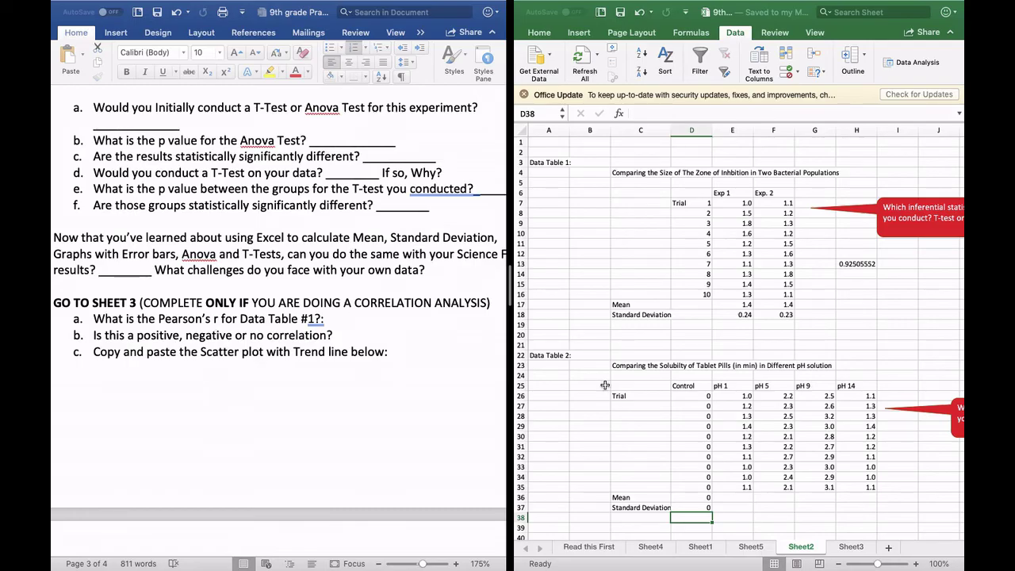
pyautogui.hscroll(-2, 202, 413)
pyautogui.scroll(-1, 202, 413)
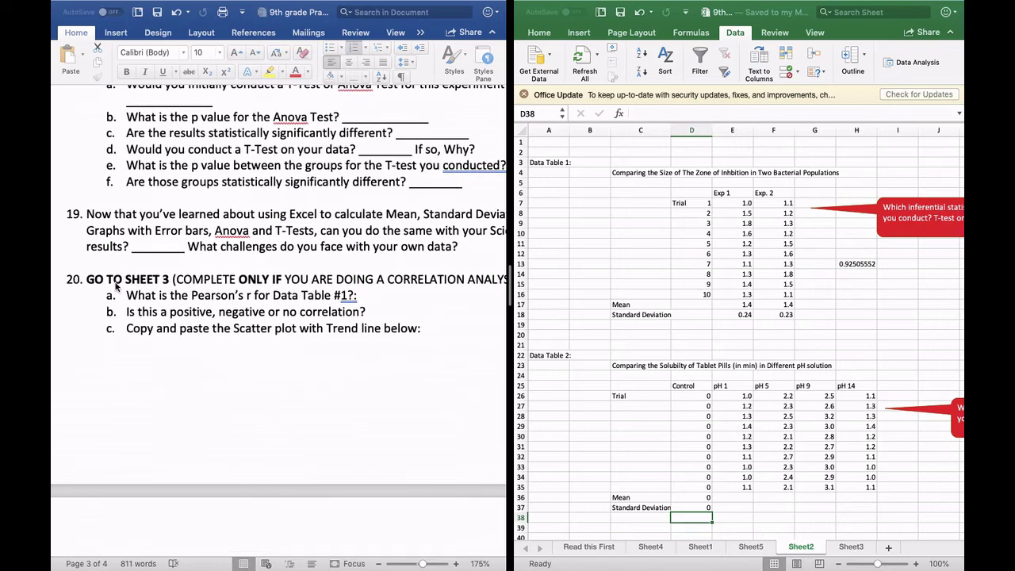
pyautogui.scroll(-1, 121, 284)
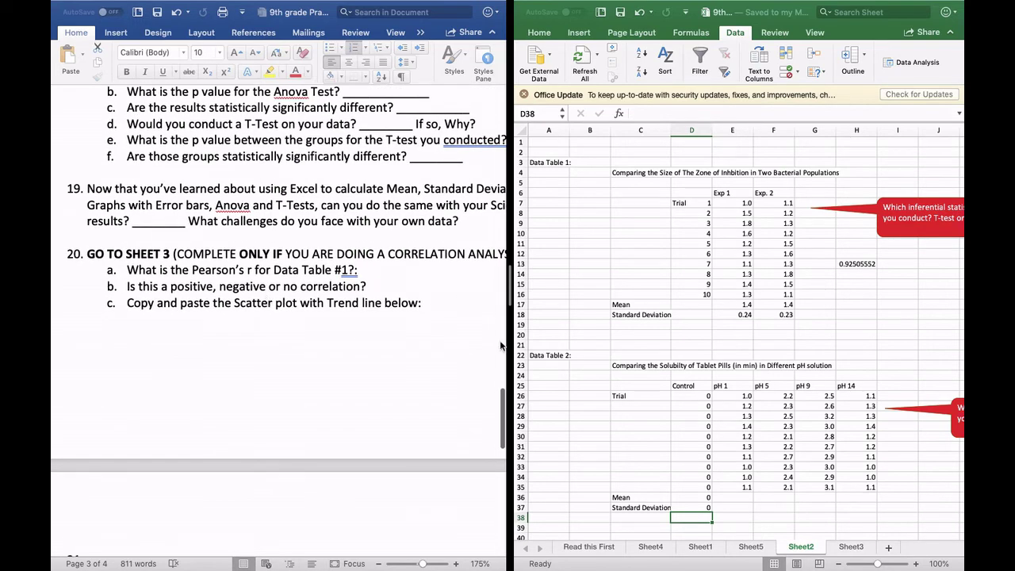
# - Open Sheet3 and read its explanation of correlation, Pearson's r and causation
pyautogui.click(853, 547)
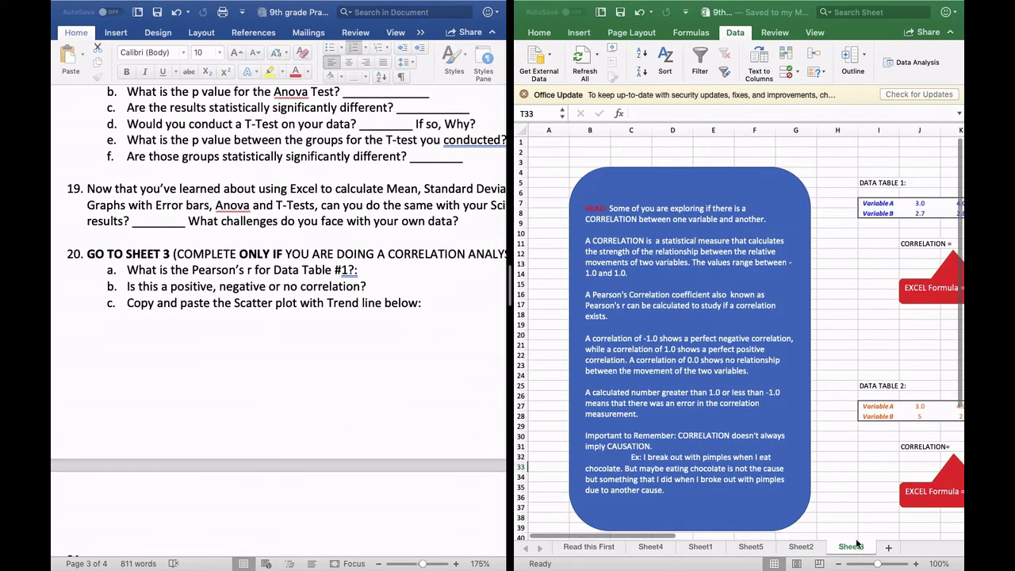
pyautogui.scroll(-3, 820, 390)
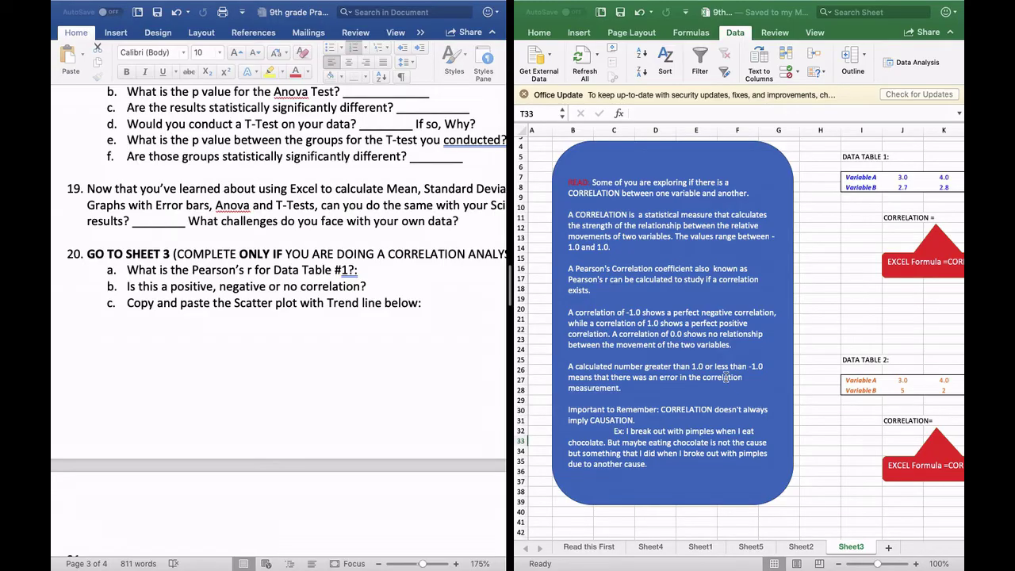
pyautogui.scroll(-1, 725, 377)
pyautogui.hscroll(1, 725, 377)
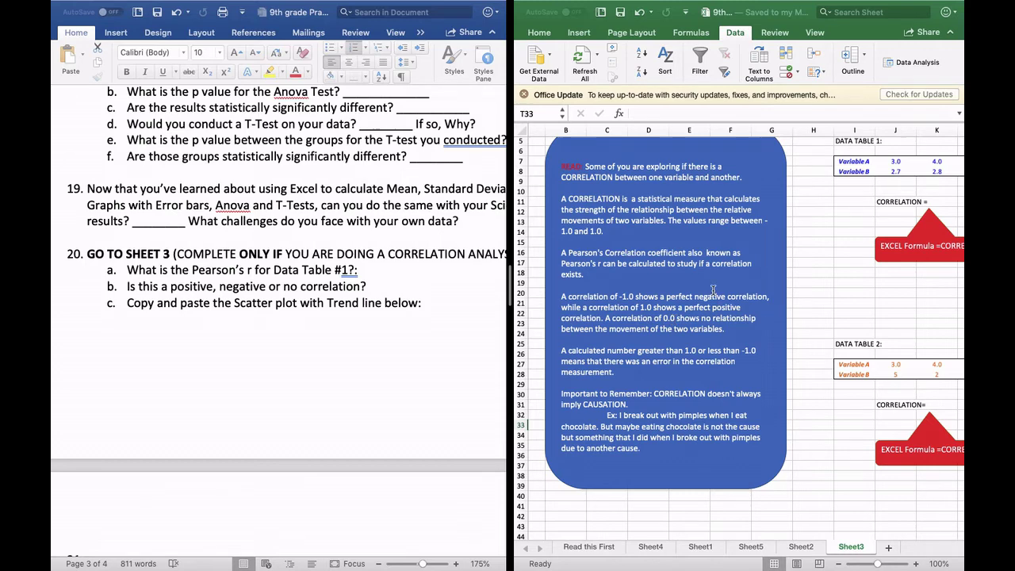
pyautogui.scroll(-1, 711, 290)
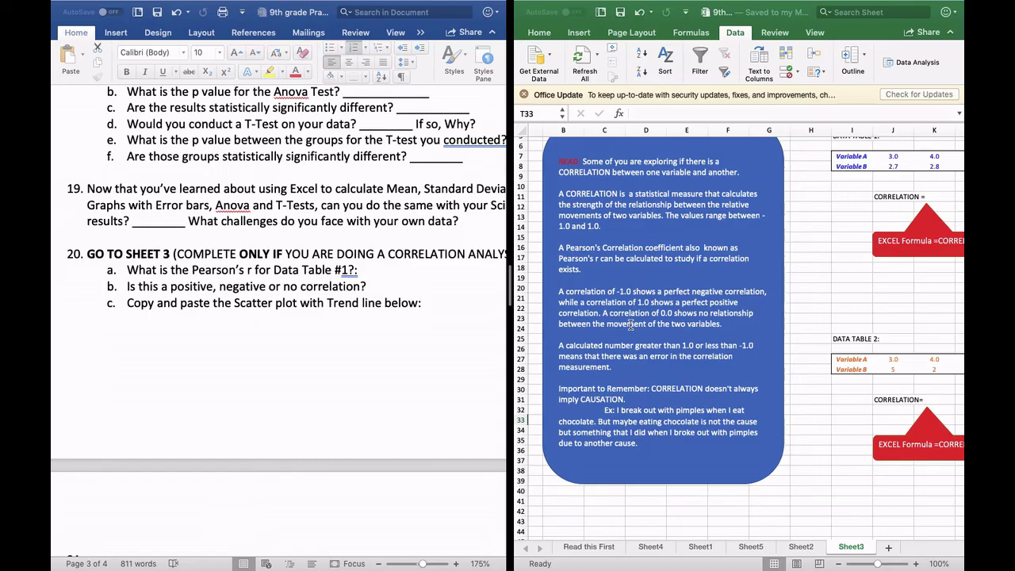
pyautogui.scroll(-3, 630, 325)
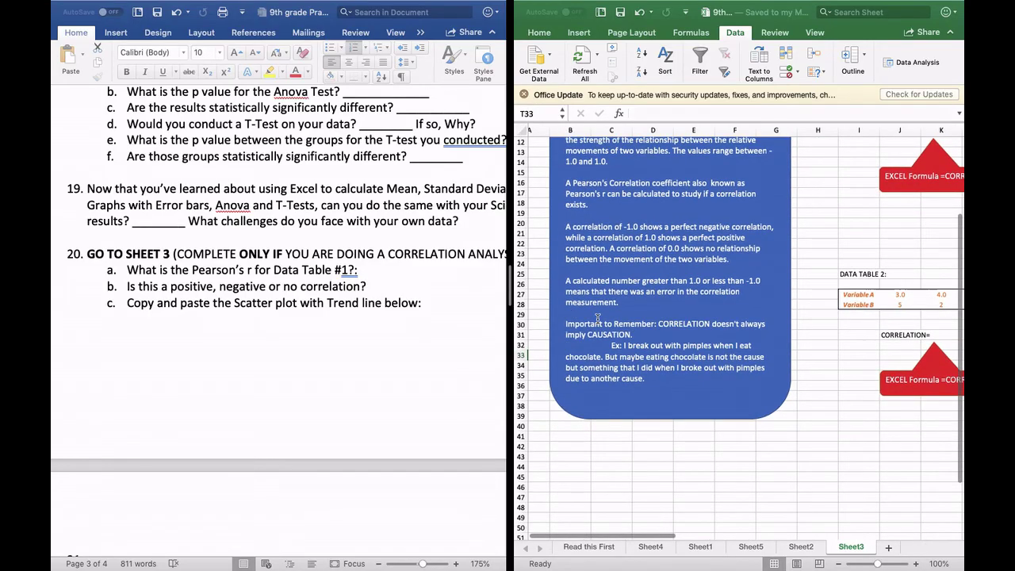
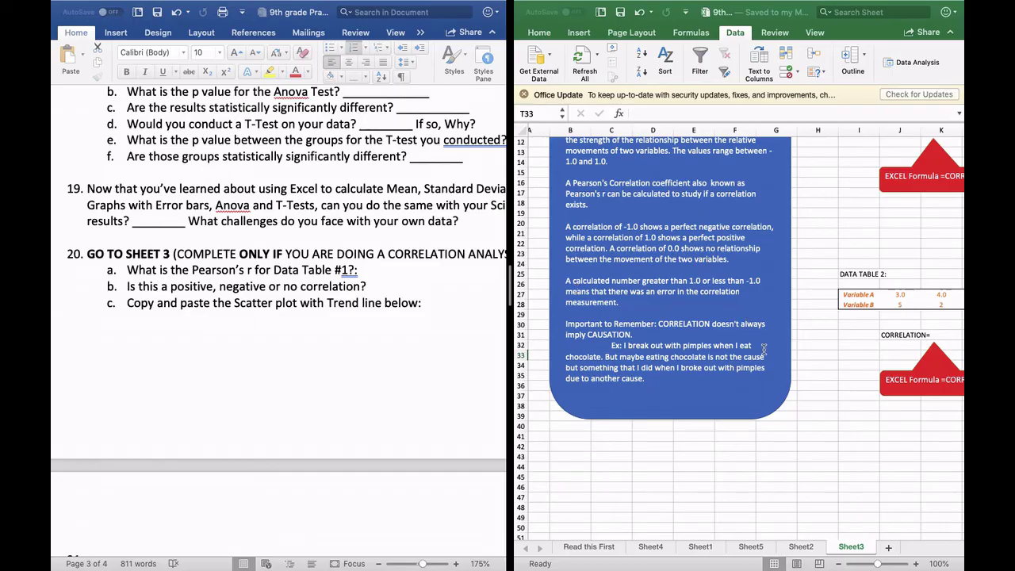
pyautogui.scroll(-2, 218, 346)
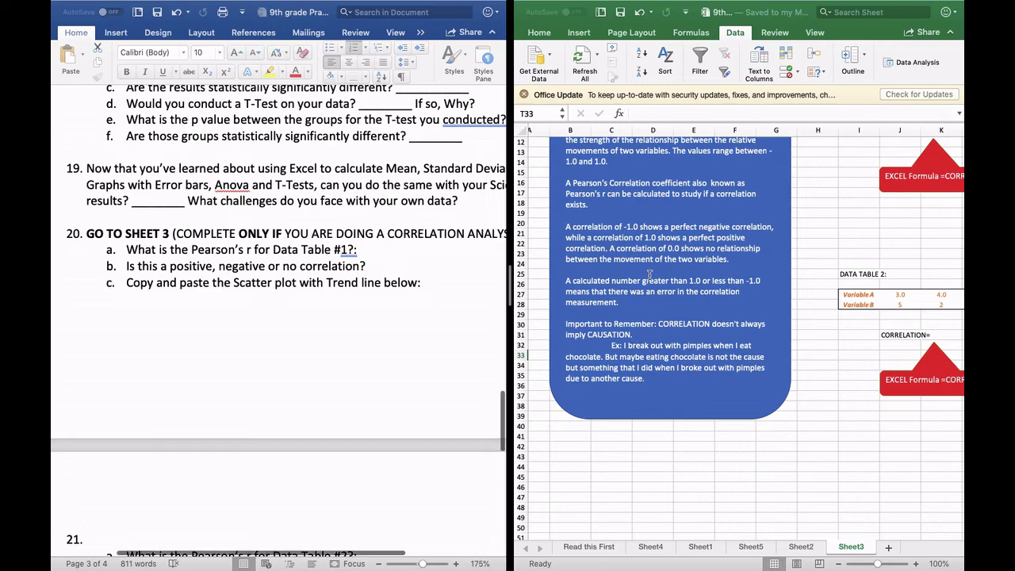
# - Examine Sheet3's Data Tables 1 and 2, their CORREL formula hints and their Mean and Standard Deviation columns
pyautogui.scroll(4, 796, 287)
pyautogui.hscroll(5, 796, 287)
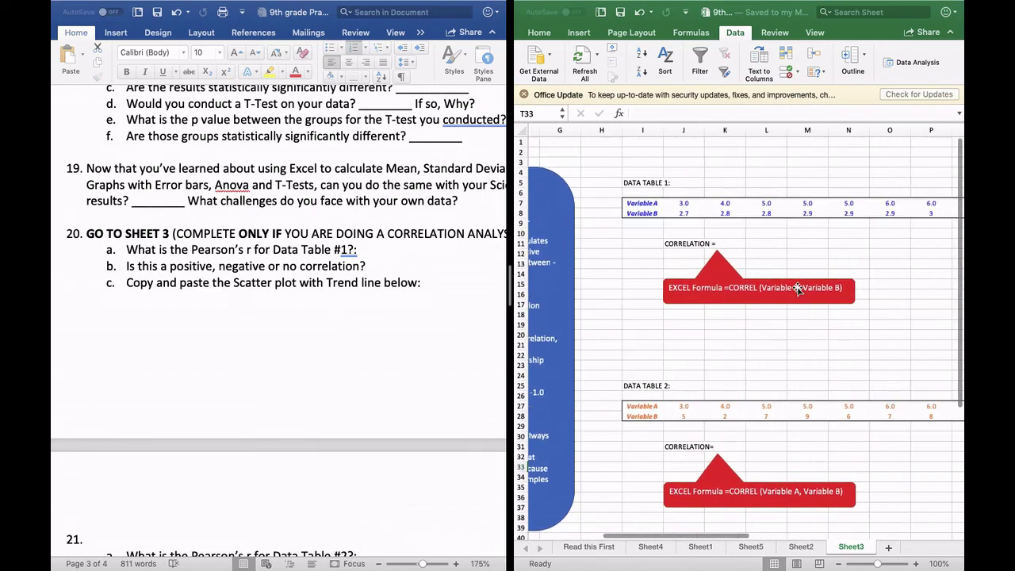
pyautogui.hscroll(1, 796, 287)
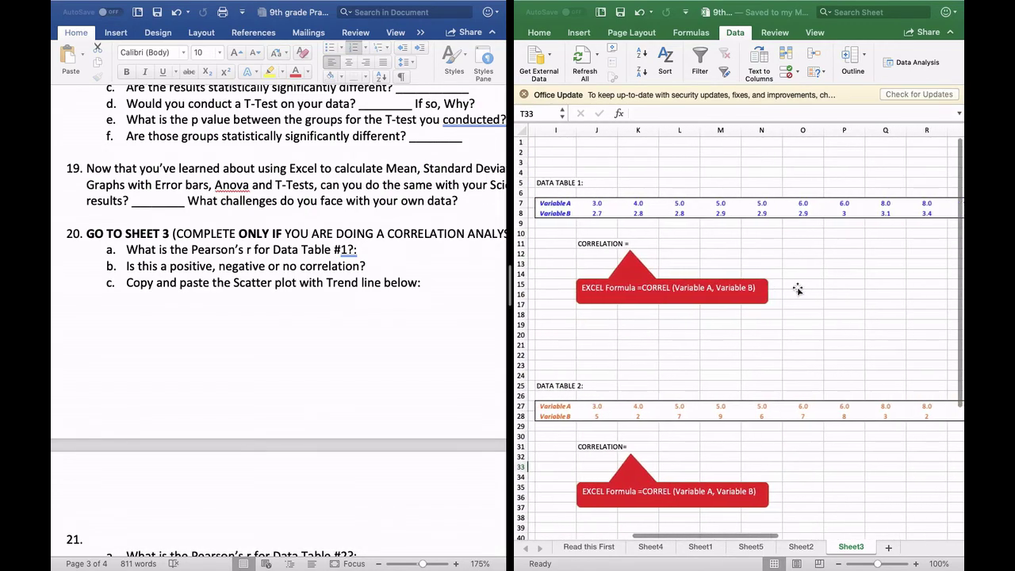
pyautogui.hscroll(-1, 632, 263)
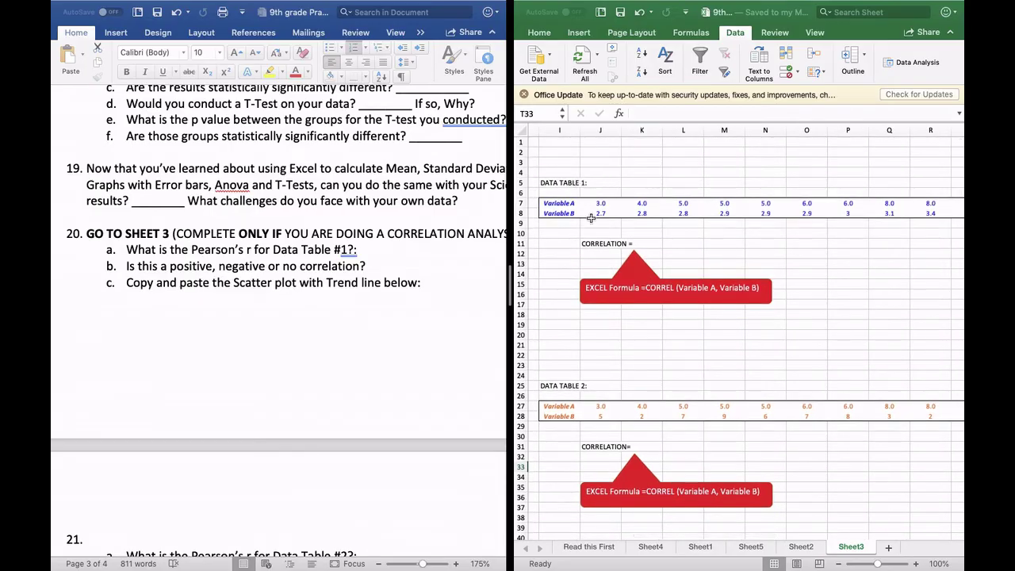
pyautogui.hscroll(2, 654, 233)
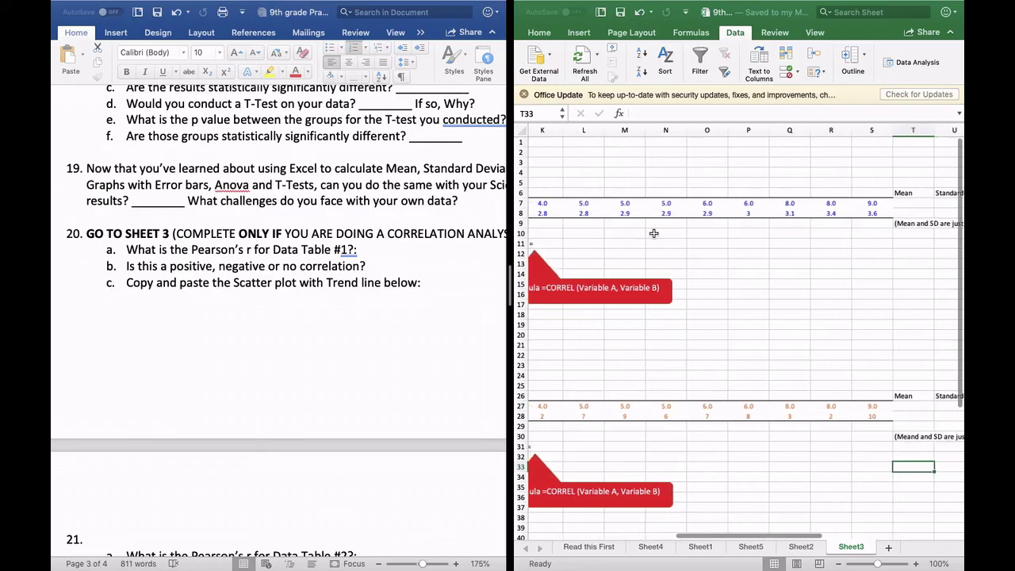
pyautogui.hscroll(-1, 654, 233)
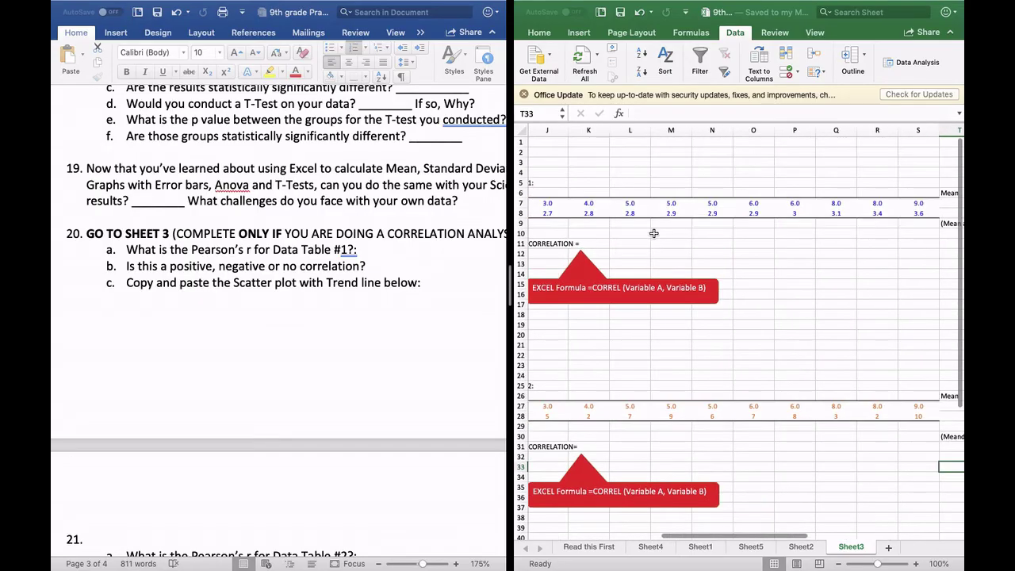
pyautogui.hscroll(4, 737, 314)
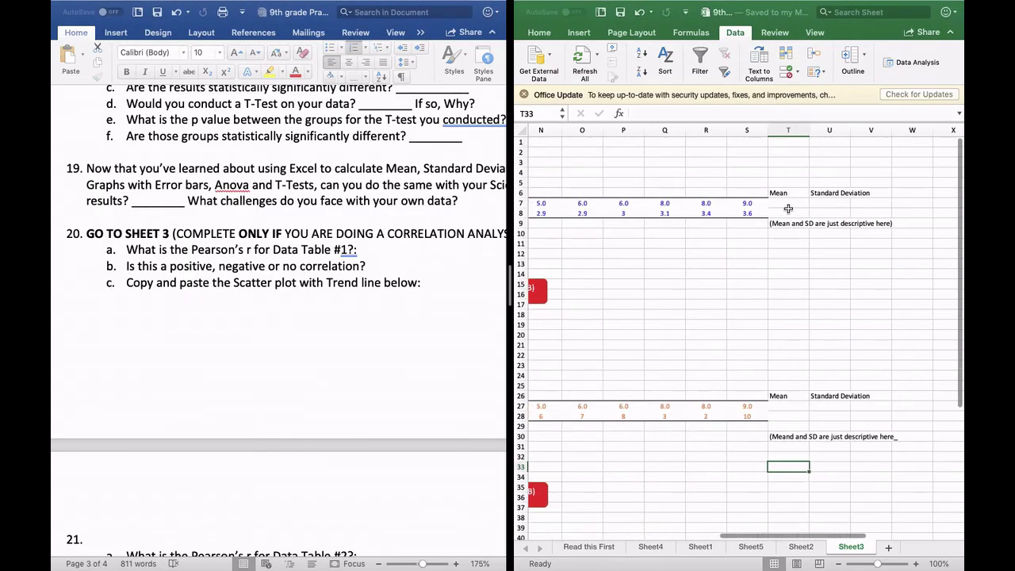
pyautogui.click(787, 204)
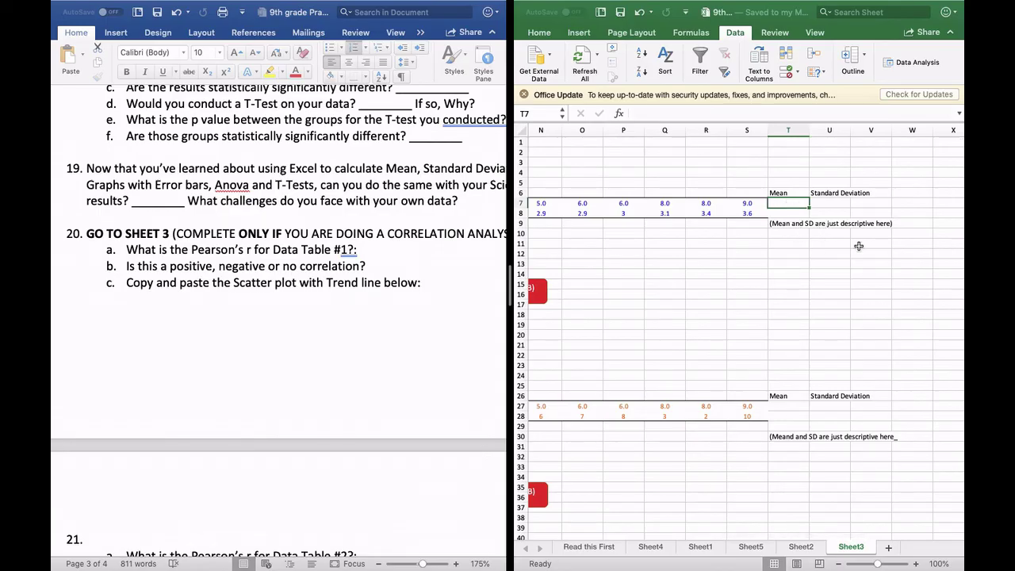
# - Start a CORREL formula in K11 with Data Table 1's Variable A range J7:S7 as the first array
pyautogui.hscroll(-5, 858, 246)
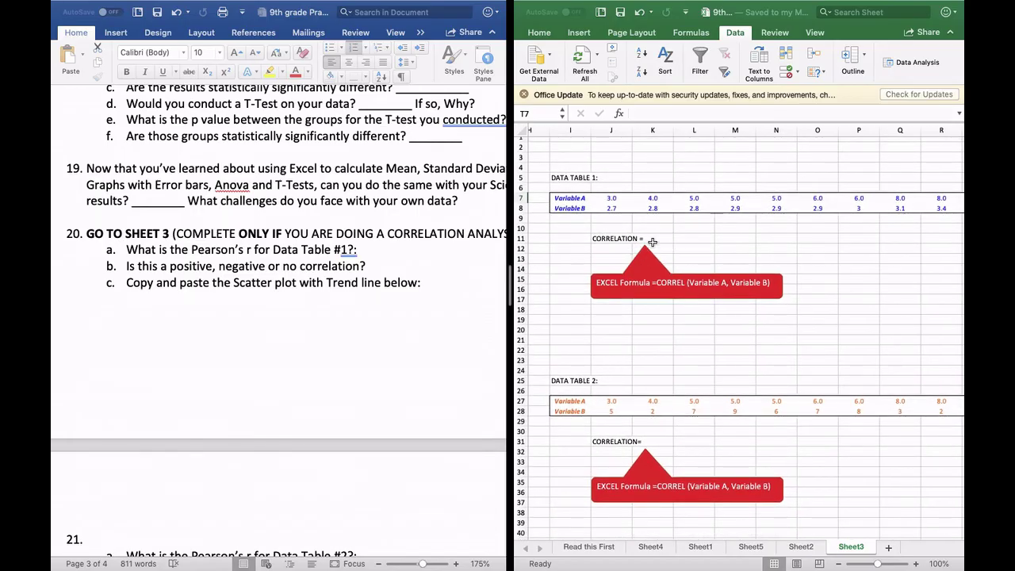
pyautogui.click(656, 239)
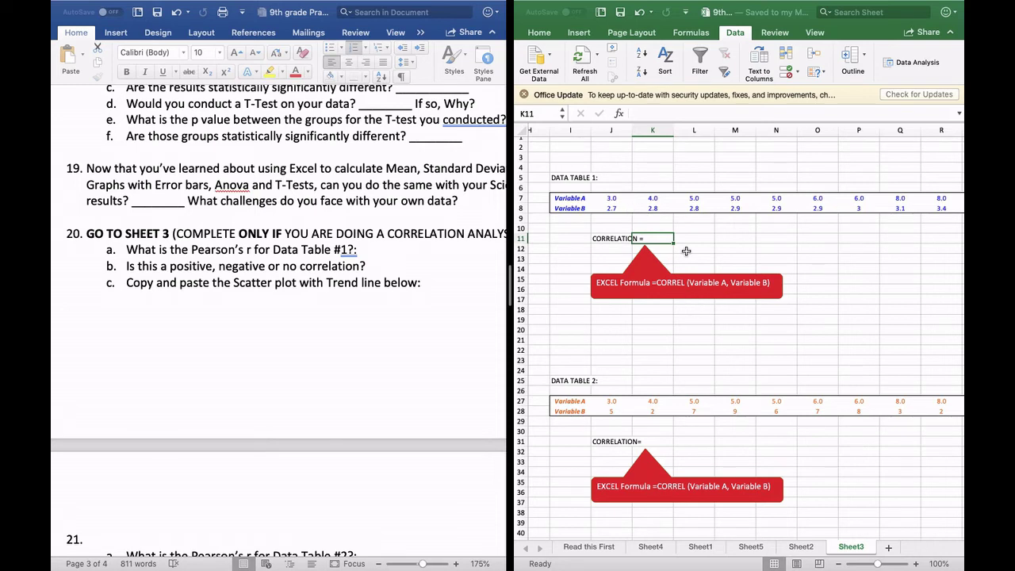
pyautogui.write('=')
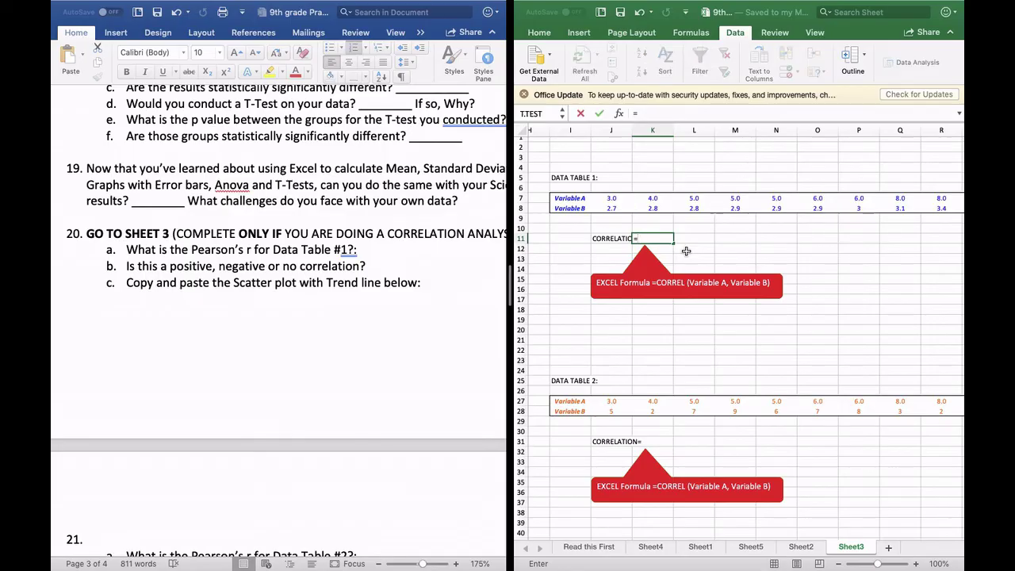
pyautogui.write('cor')
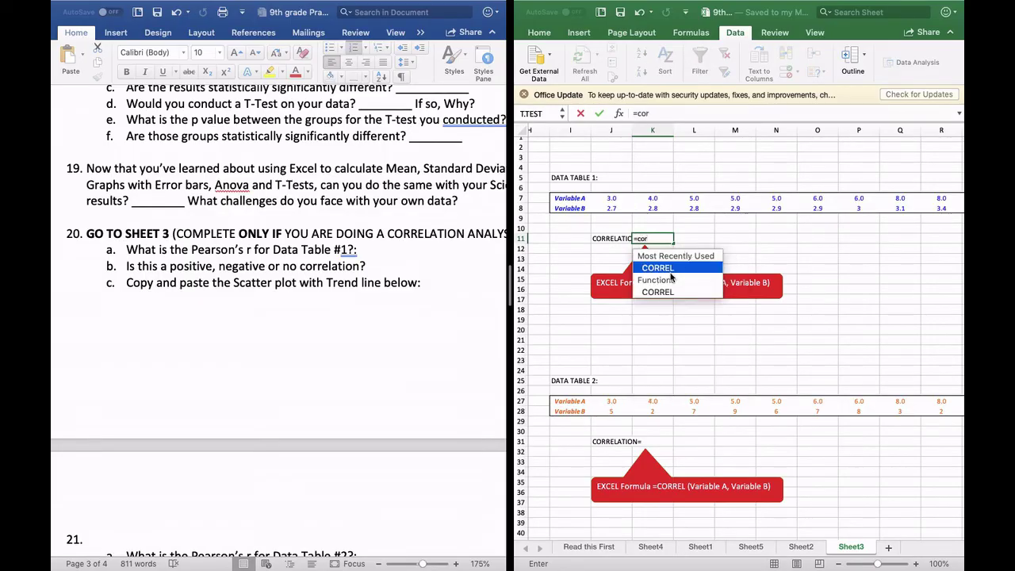
pyautogui.doubleClick(670, 270)
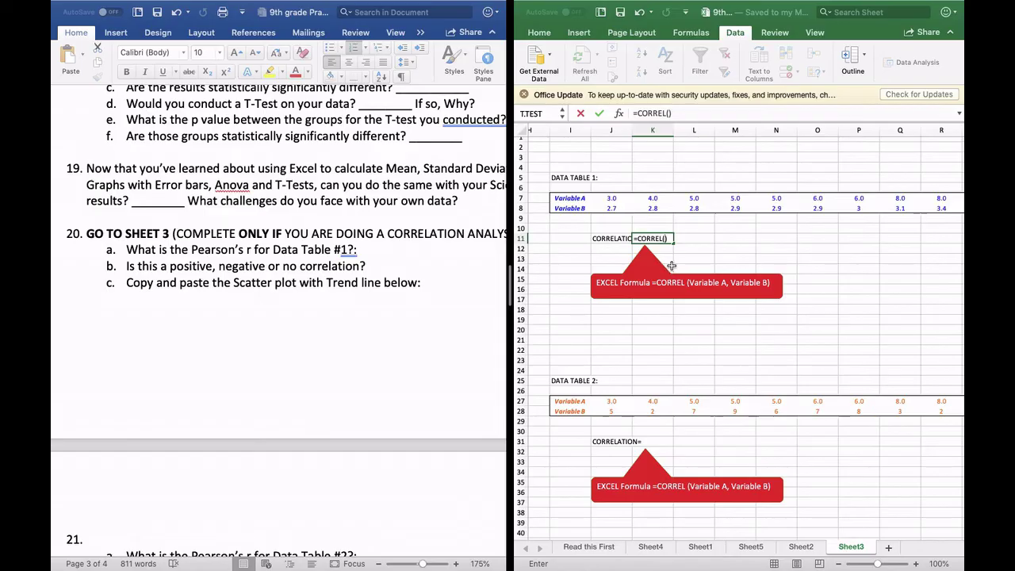
pyautogui.click(612, 198)
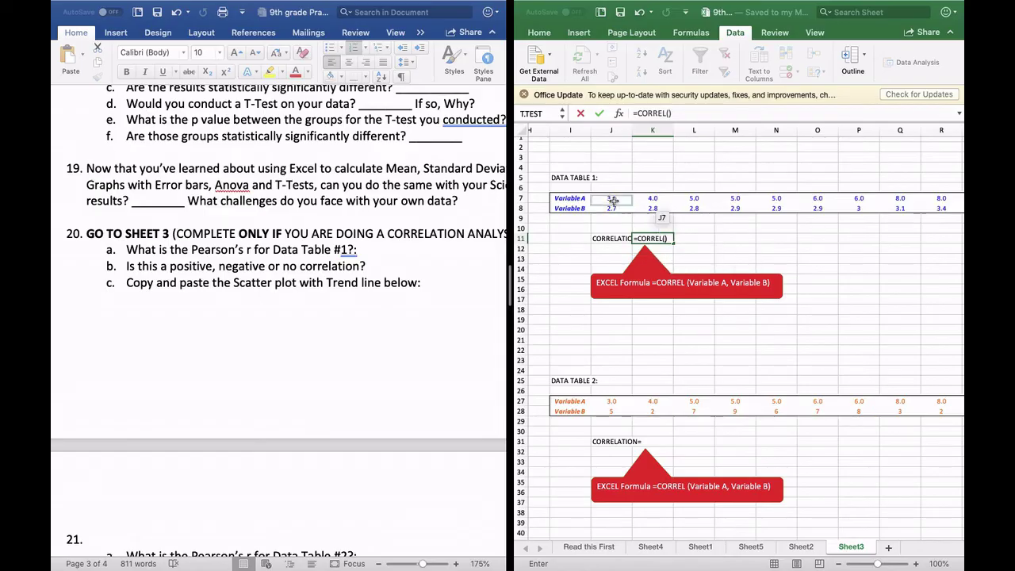
pyautogui.hscroll(3, 878, 199)
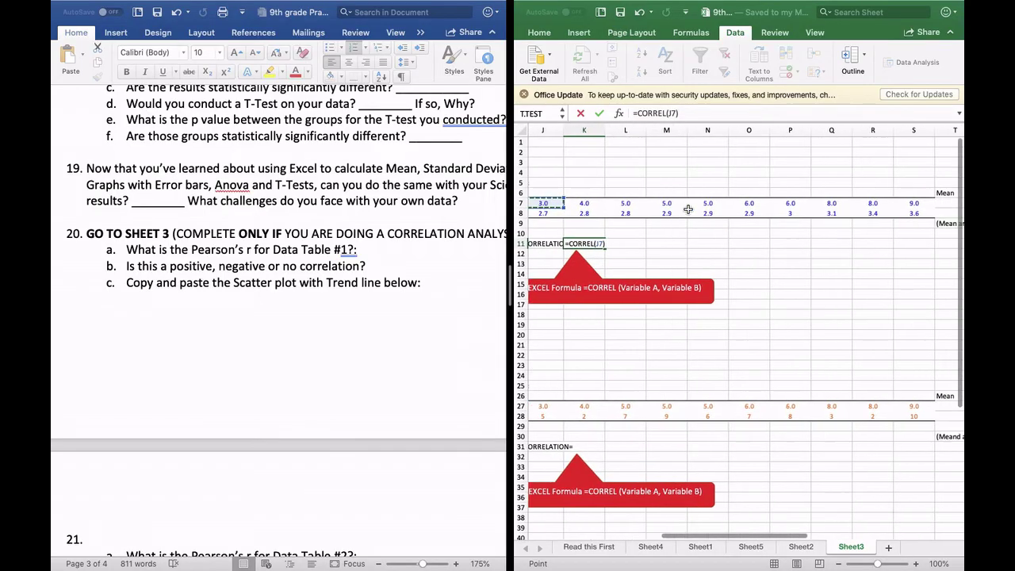
pyautogui.keyDown('shift'); pyautogui.click(914, 206); pyautogui.keyUp('shift')
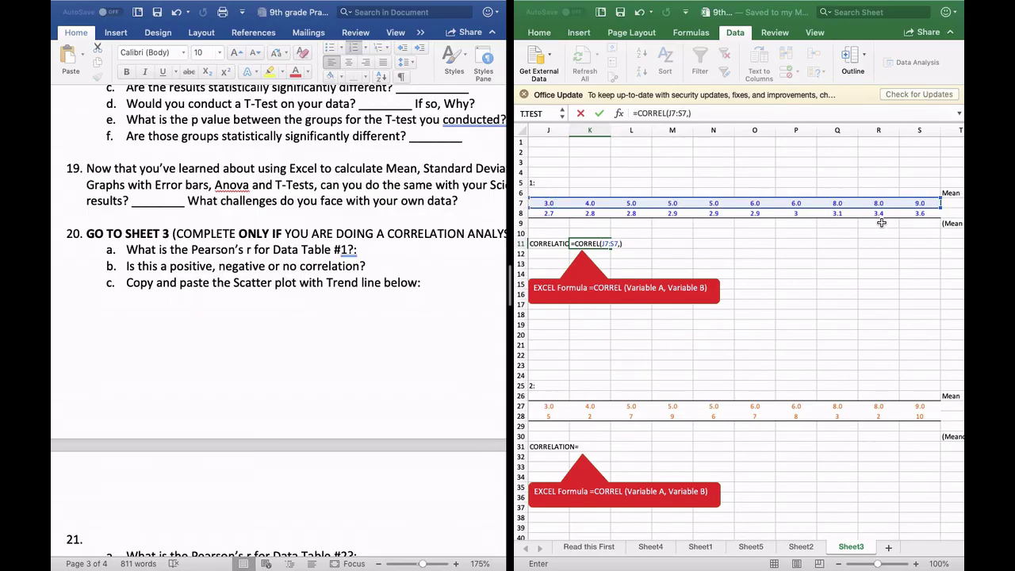
# - Add Data Table 1's Variable B range J8:S8 as the second array and complete the correlation formula in K11
pyautogui.write(',')
pyautogui.click(649, 203)
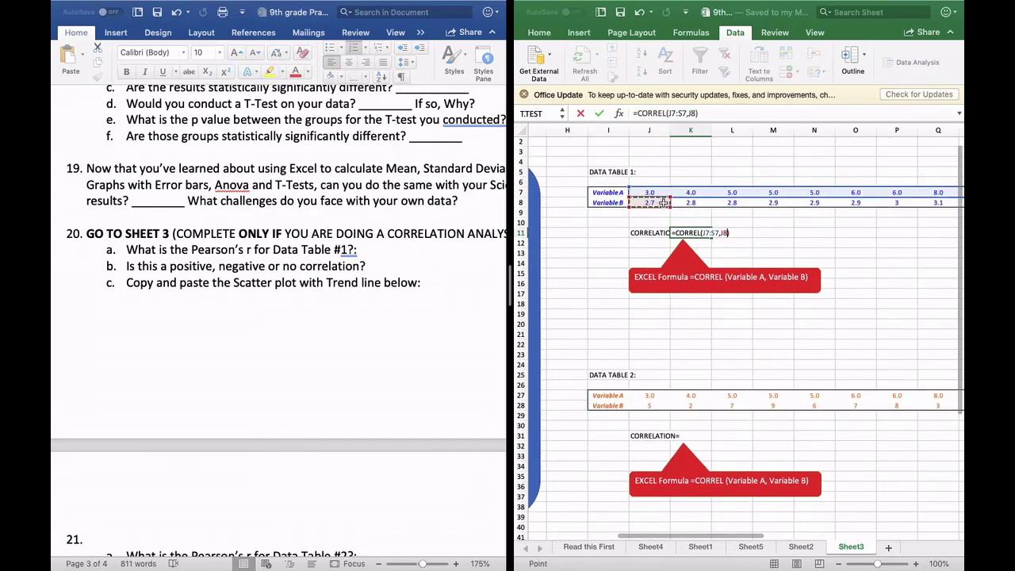
pyautogui.hscroll(5, 760, 207)
pyautogui.moveTo(759, 206); pyautogui.dragTo(799, 214)
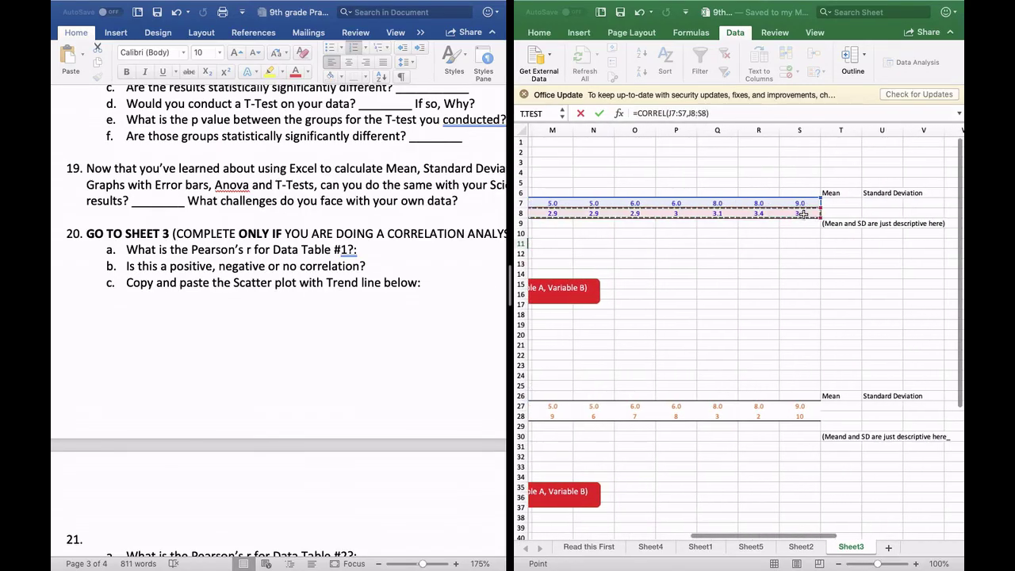
pyautogui.hscroll(-4, 799, 243)
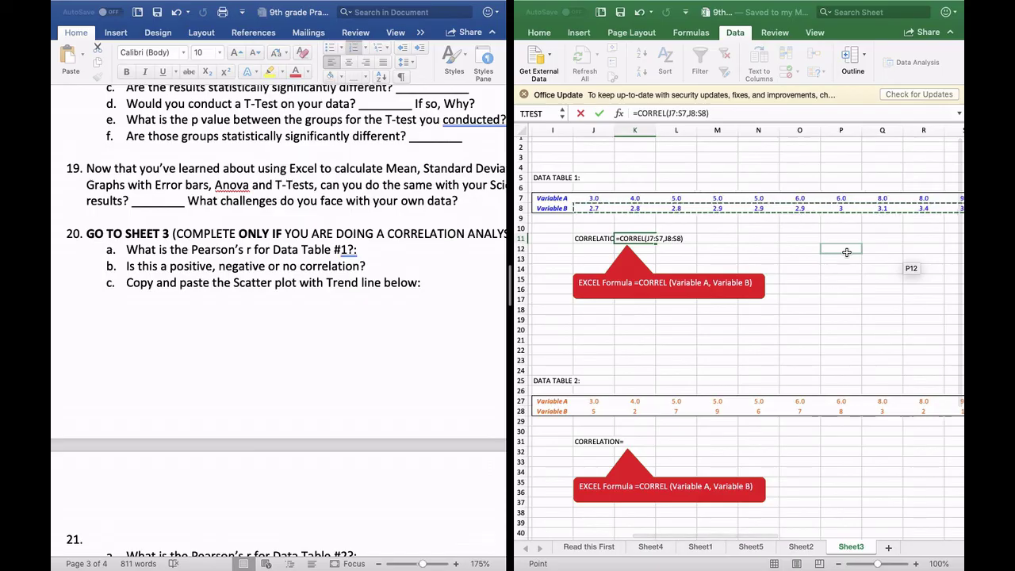
pyautogui.press('Return')
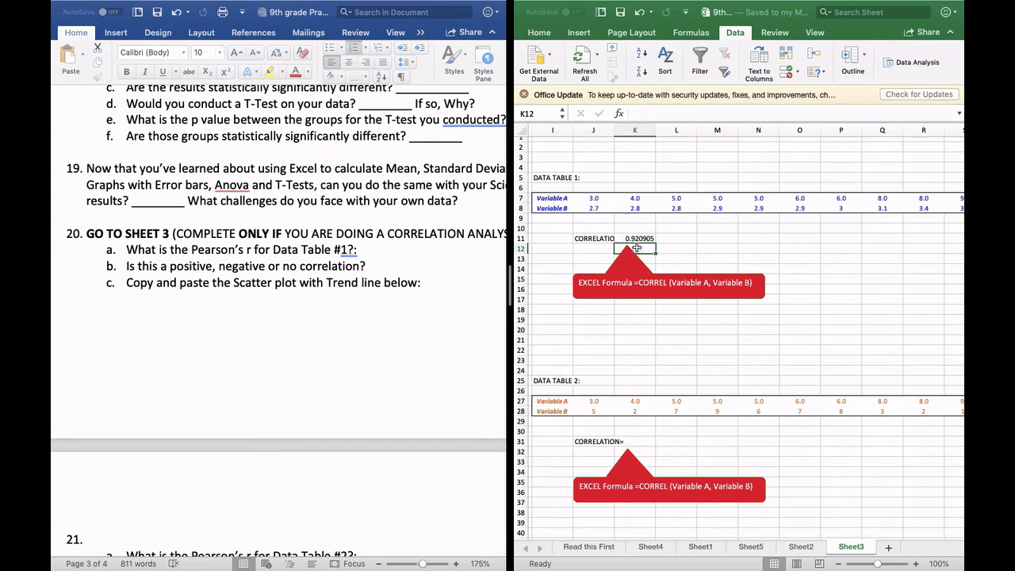
# - Compare Data Table 1's correlation coefficient with Sheet3's explanation of perfect negative, perfect positive and no correlation
pyautogui.scroll(-5, 673, 248)
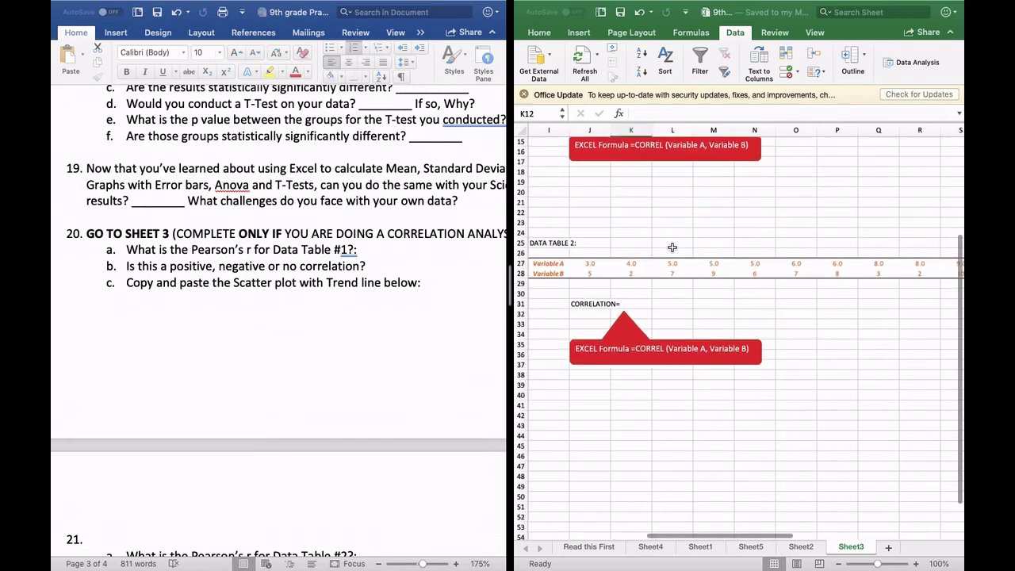
pyautogui.hscroll(-8, 672, 247)
pyautogui.scroll(3, 672, 247)
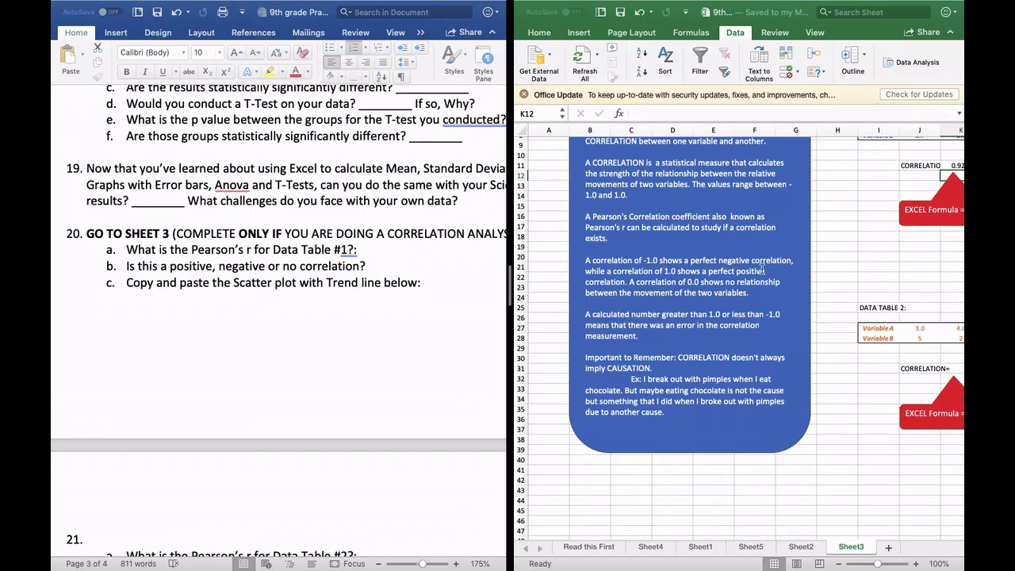
pyautogui.scroll(3, 911, 245)
pyautogui.hscroll(4, 911, 245)
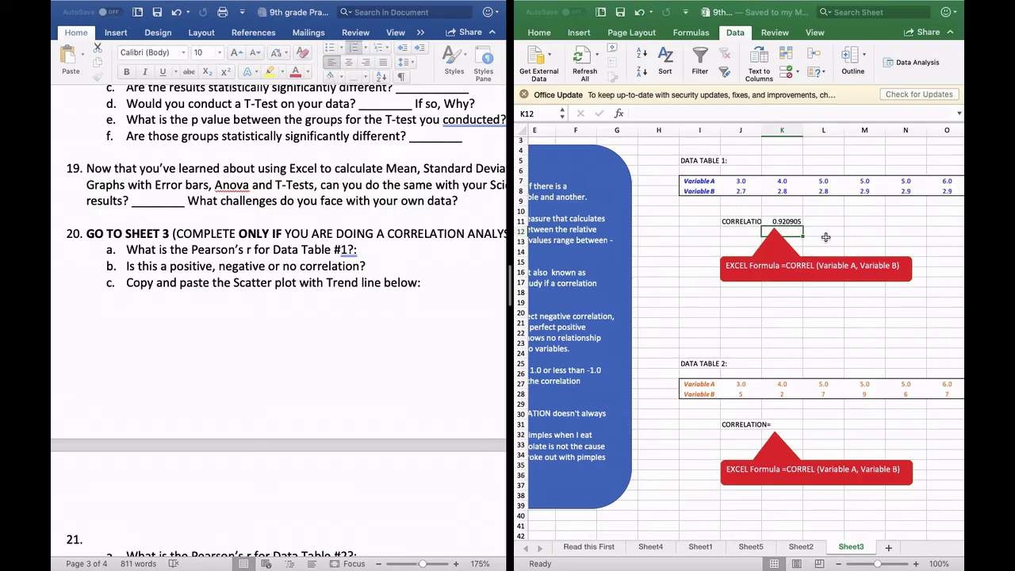
pyautogui.scroll(2, 825, 237)
pyautogui.hscroll(1, 825, 237)
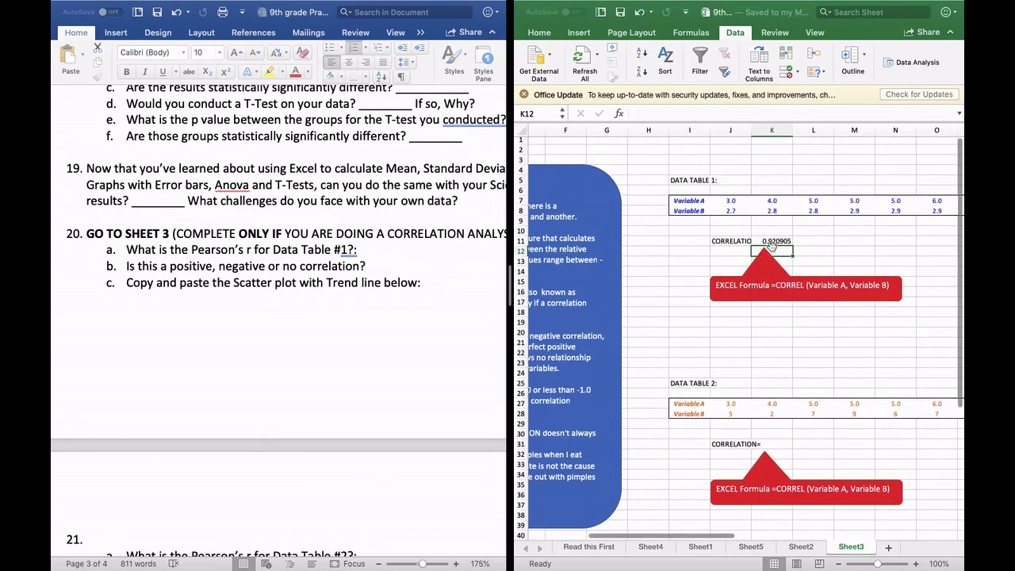
pyautogui.scroll(-5, 775, 241)
pyautogui.hscroll(1, 775, 241)
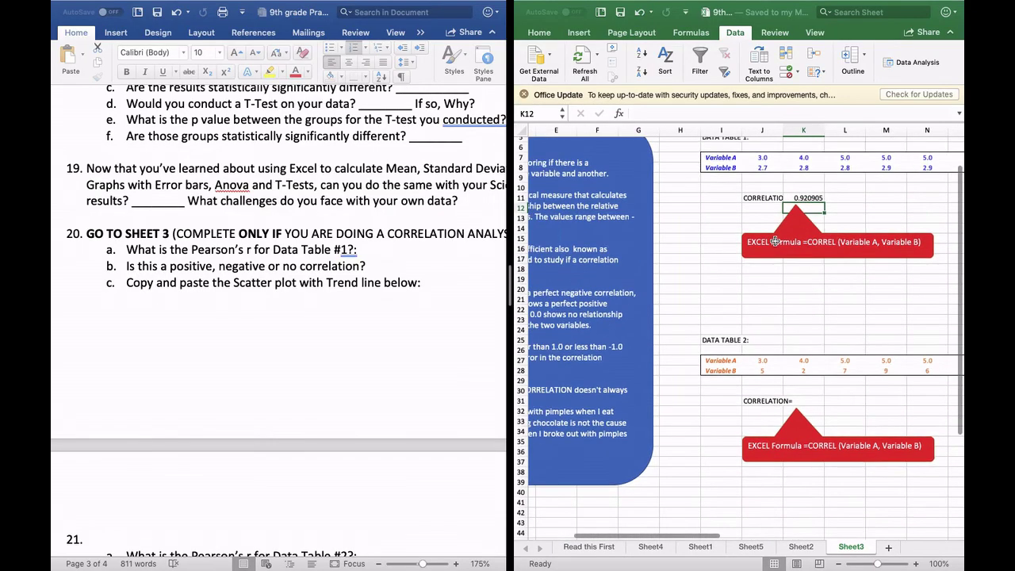
pyautogui.scroll(3, 791, 378)
pyautogui.hscroll(1, 791, 379)
pyautogui.scroll(1, 791, 379)
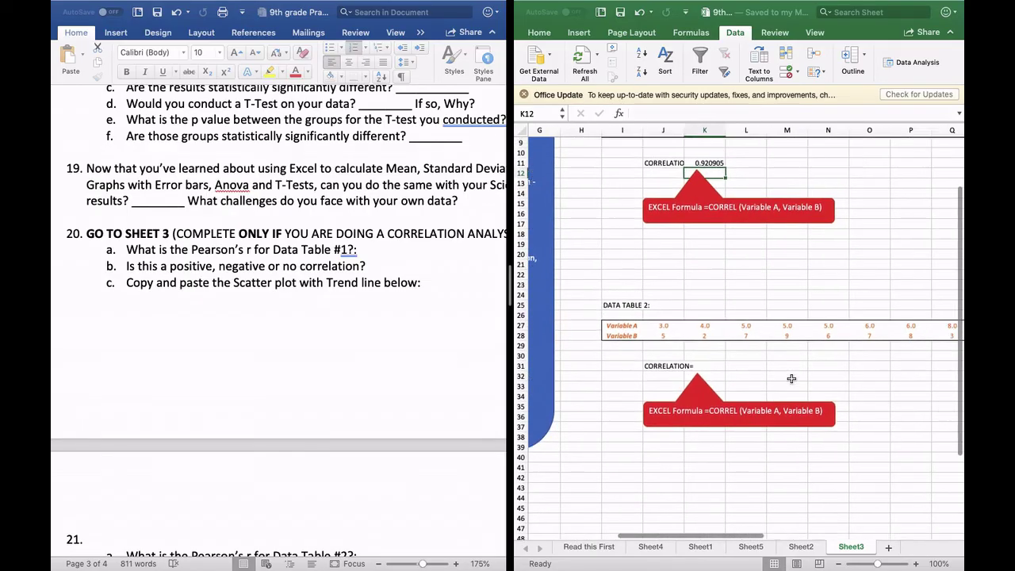
pyautogui.click(690, 379)
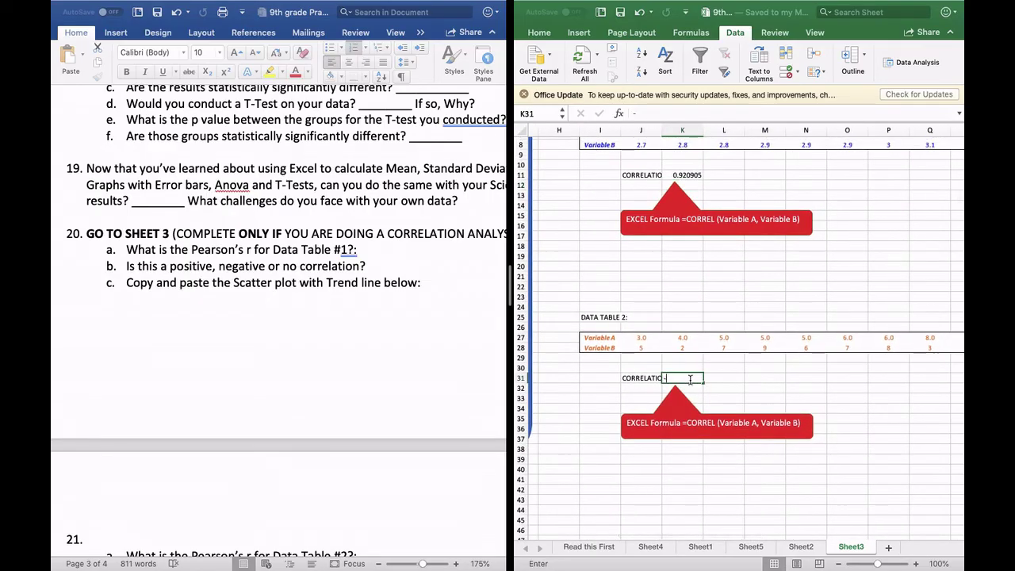
pyautogui.write('=')
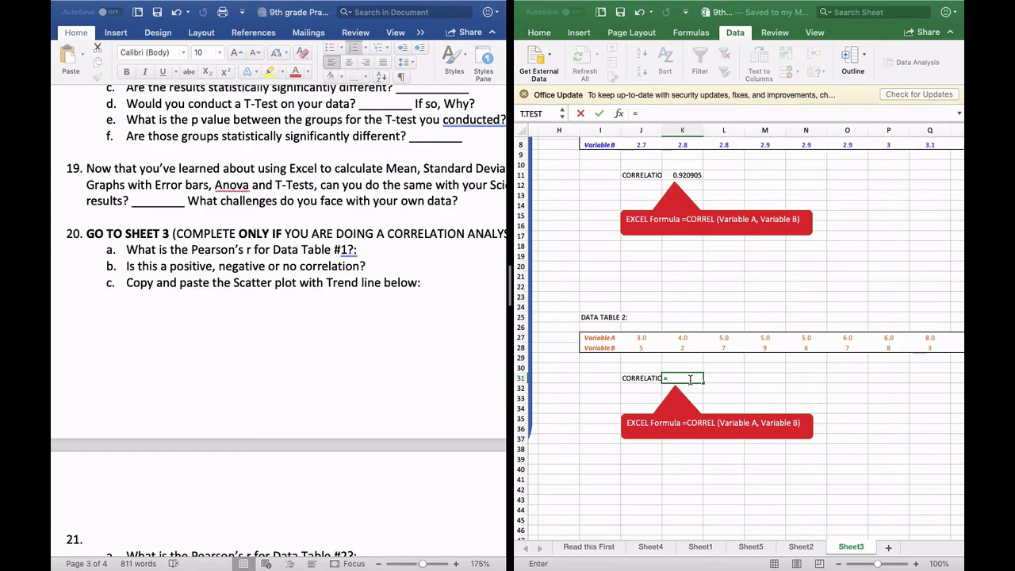
pyautogui.write('corr')
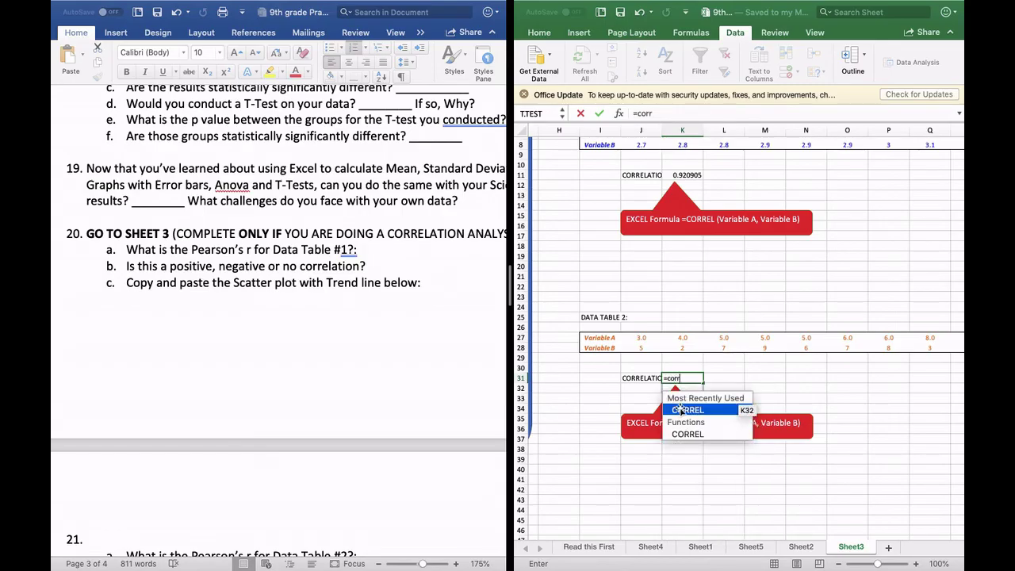
pyautogui.click(682, 409)
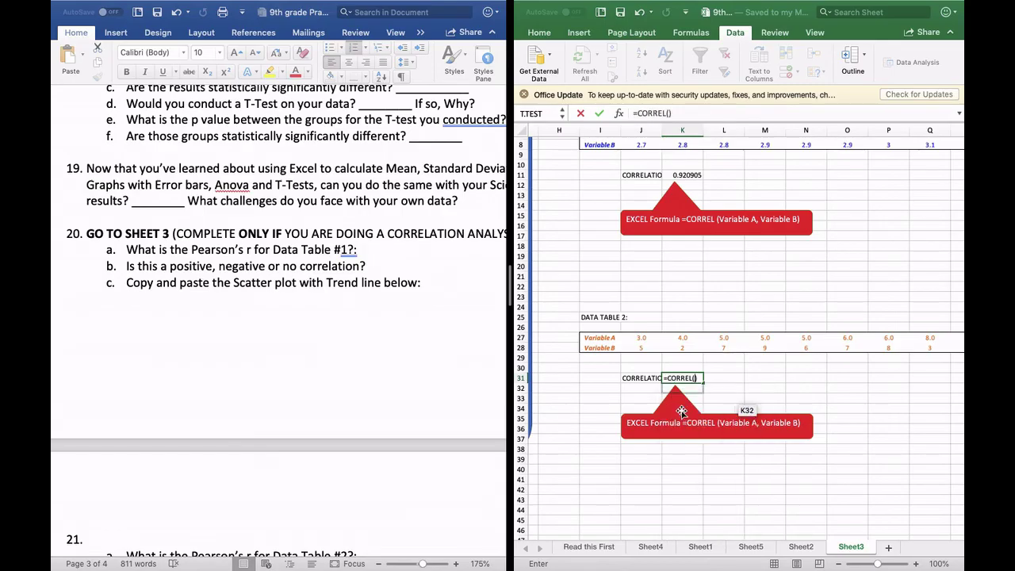
pyautogui.click(641, 339)
pyautogui.hscroll(5, 726, 338)
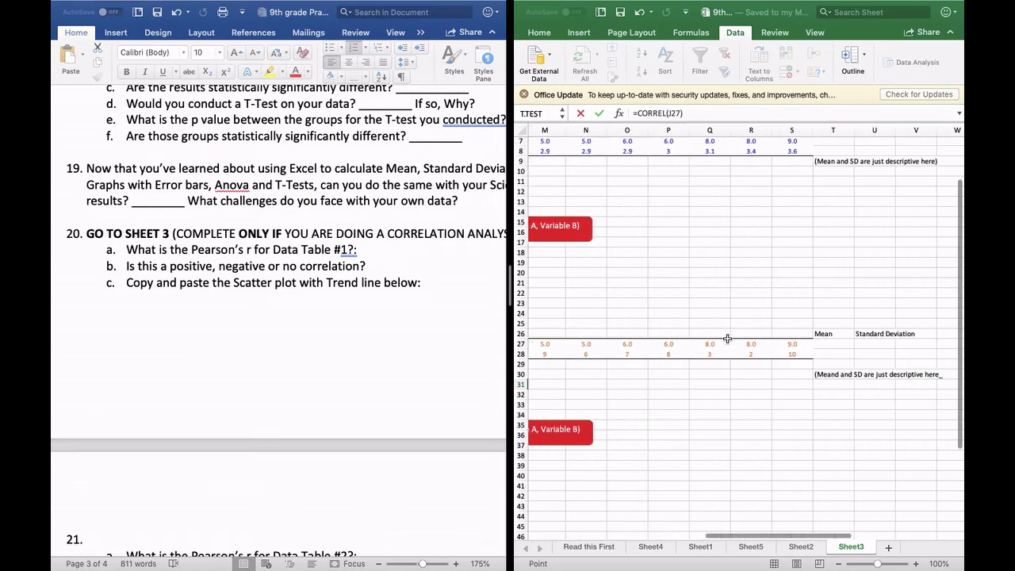
pyautogui.click(784, 343)
pyautogui.hscroll(-2, 770, 343)
pyautogui.moveTo(771, 343); pyautogui.dragTo(591, 337)
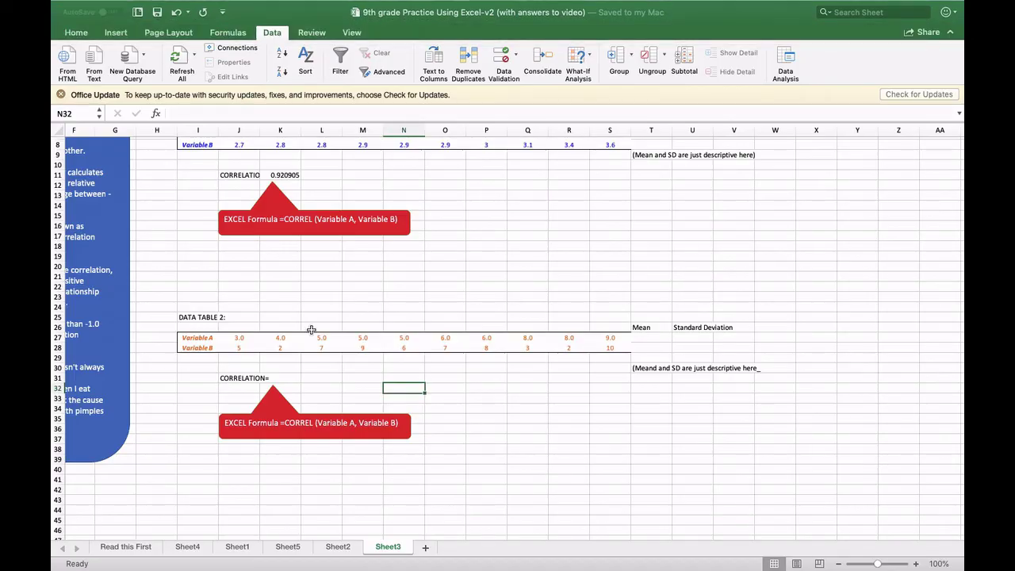
# - Calculate Data Table 2's correlation in K31 with =CORREL(J27:S27,J28:S28), pairing Variable A with Variable B
pyautogui.click(279, 379)
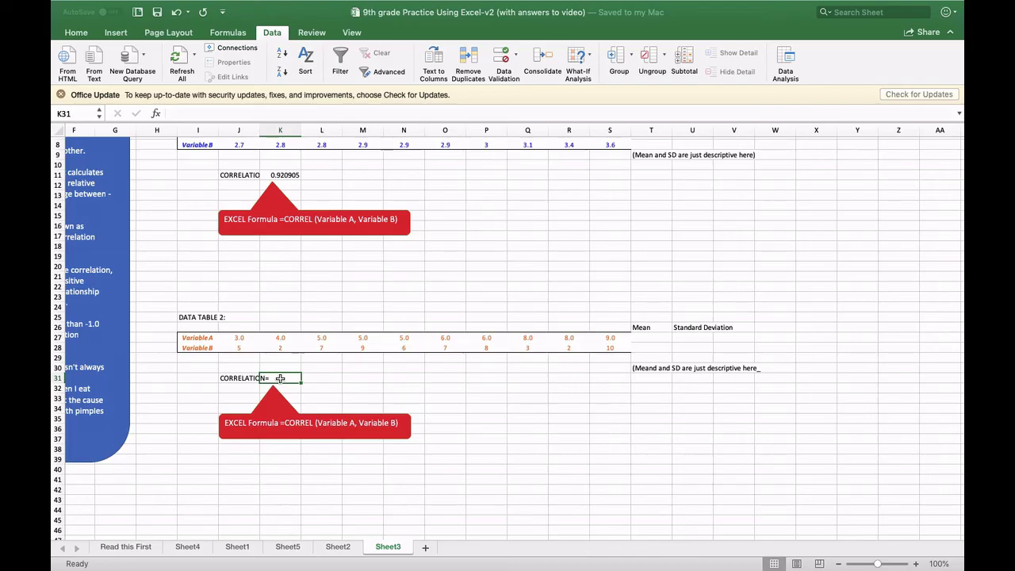
pyautogui.write('=')
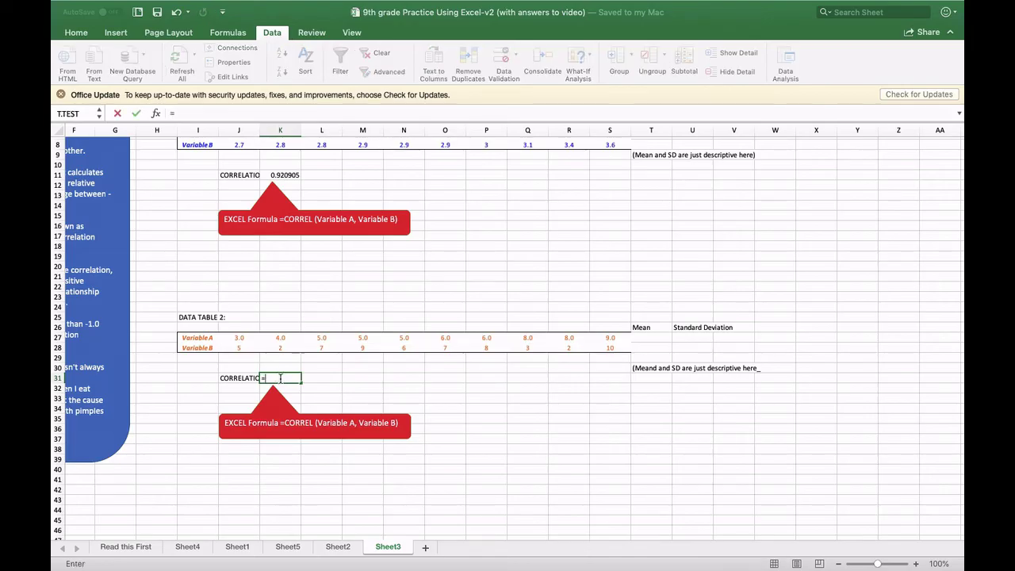
pyautogui.write('cor')
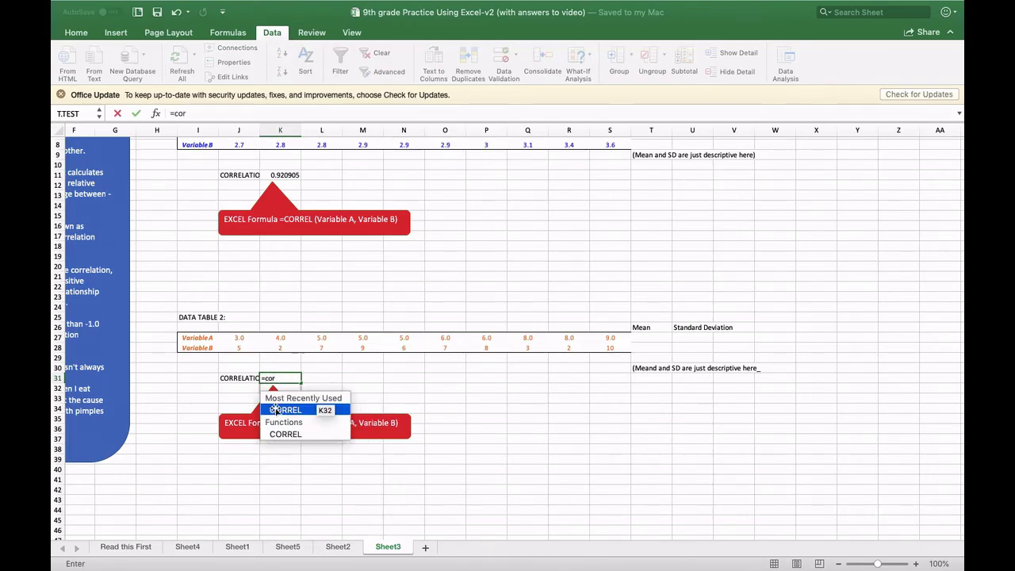
pyautogui.doubleClick(284, 409)
pyautogui.click(242, 338)
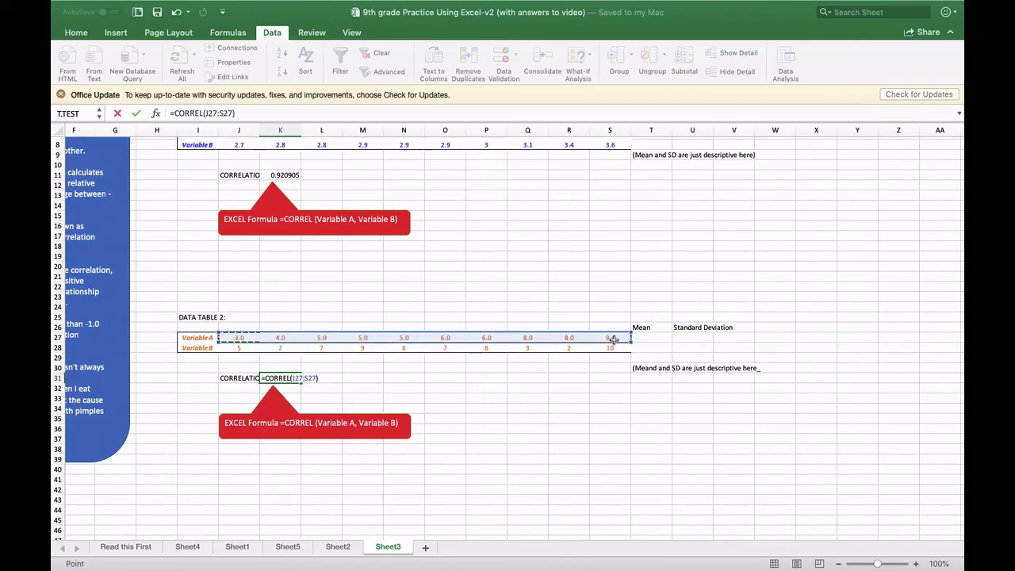
pyautogui.write(',')
pyautogui.moveTo(247, 349); pyautogui.dragTo(610, 349)
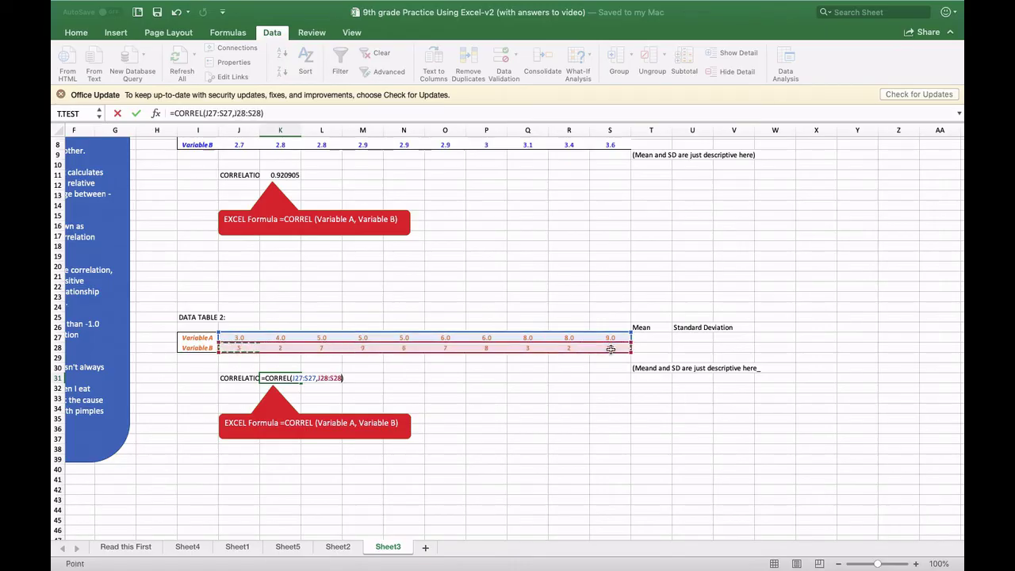
pyautogui.press('Return')
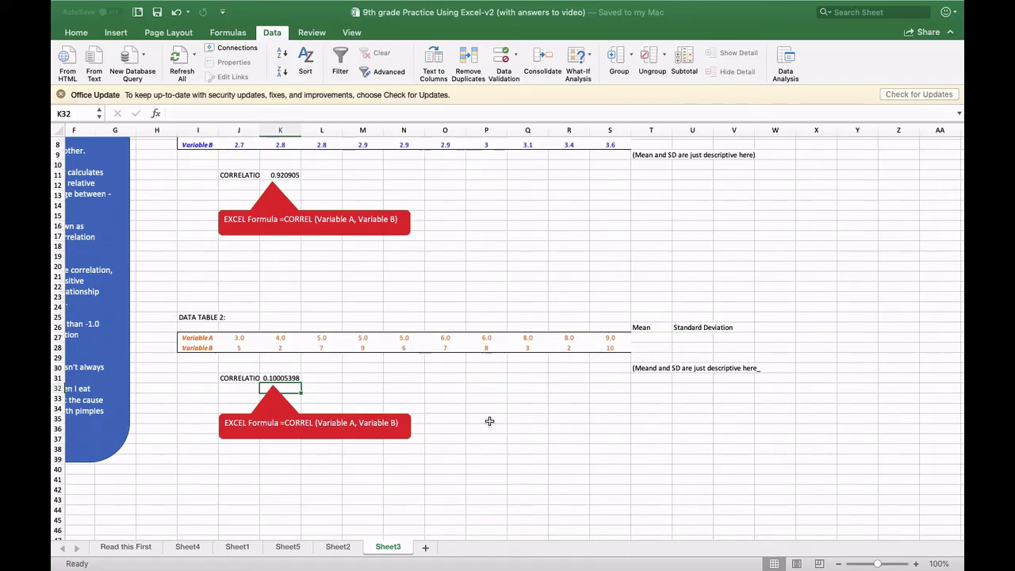
# - Compare the correlation coefficients of Data Tables 1 and 2 against the interpretation guide on Sheet3
pyautogui.scroll(3, 489, 421)
pyautogui.hscroll(-1, 489, 421)
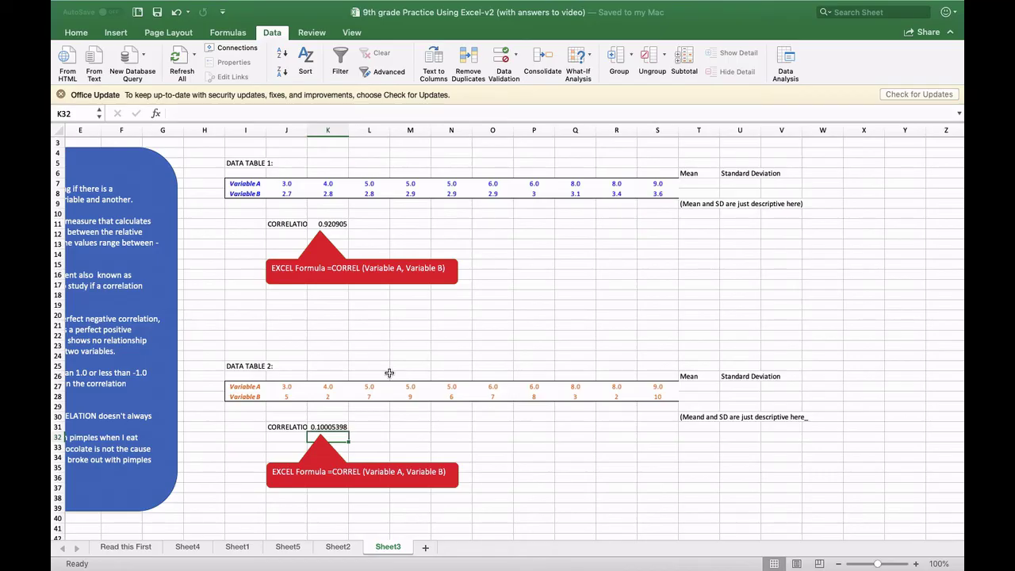
pyautogui.hscroll(-3, 389, 372)
pyautogui.scroll(2, 389, 373)
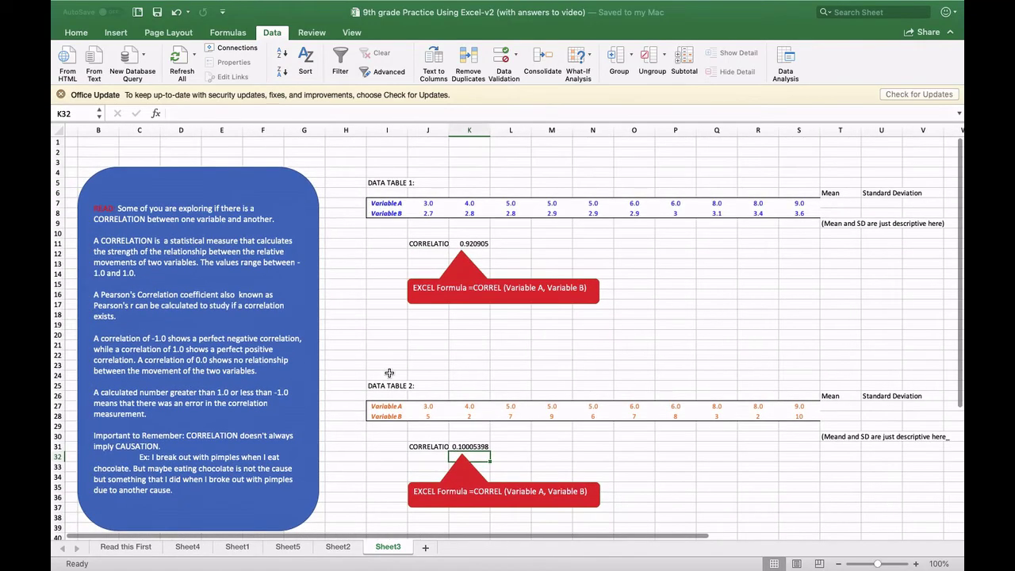
pyautogui.hscroll(3, 389, 373)
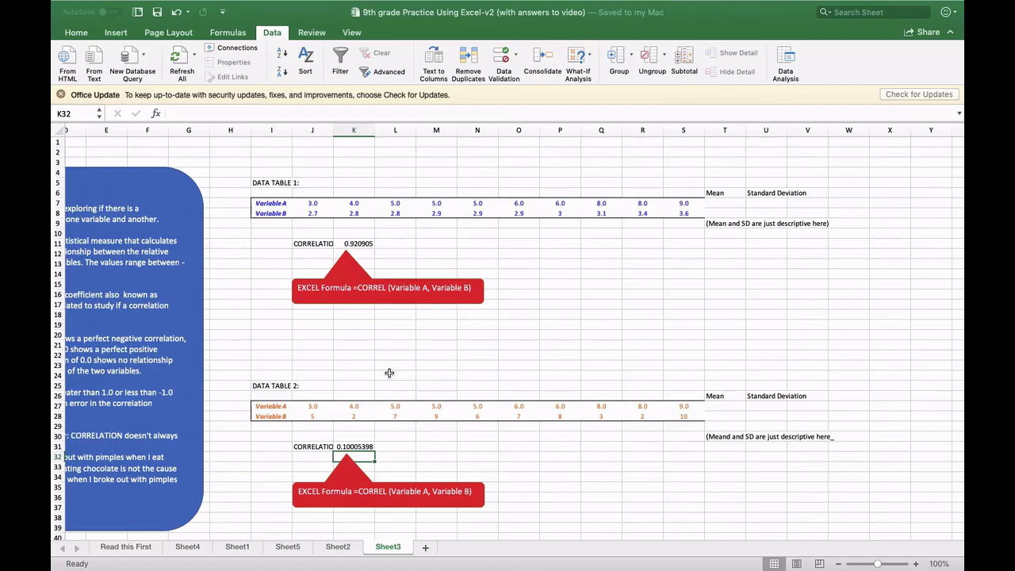
# - Insert a markers-only scatter chart from Data Table 1's Variable A and Variable B values in J7:S8
pyautogui.click(117, 33)
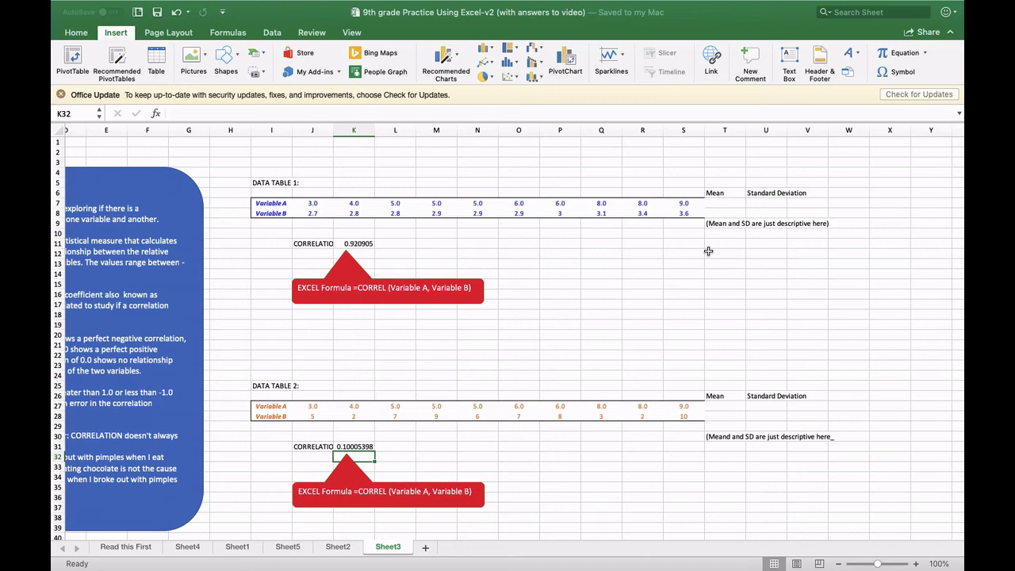
pyautogui.hscroll(1, 594, 299)
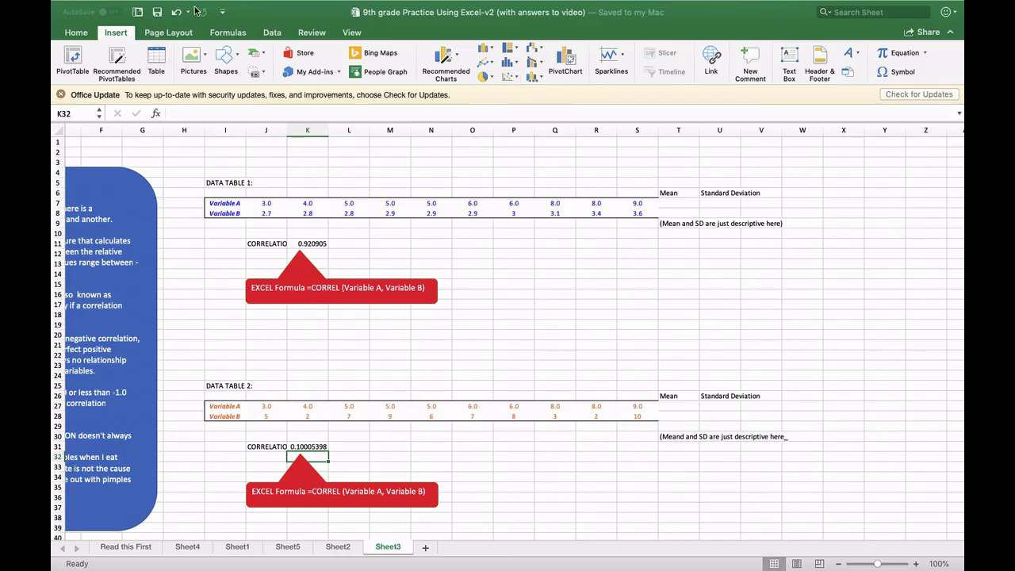
pyautogui.click(515, 78)
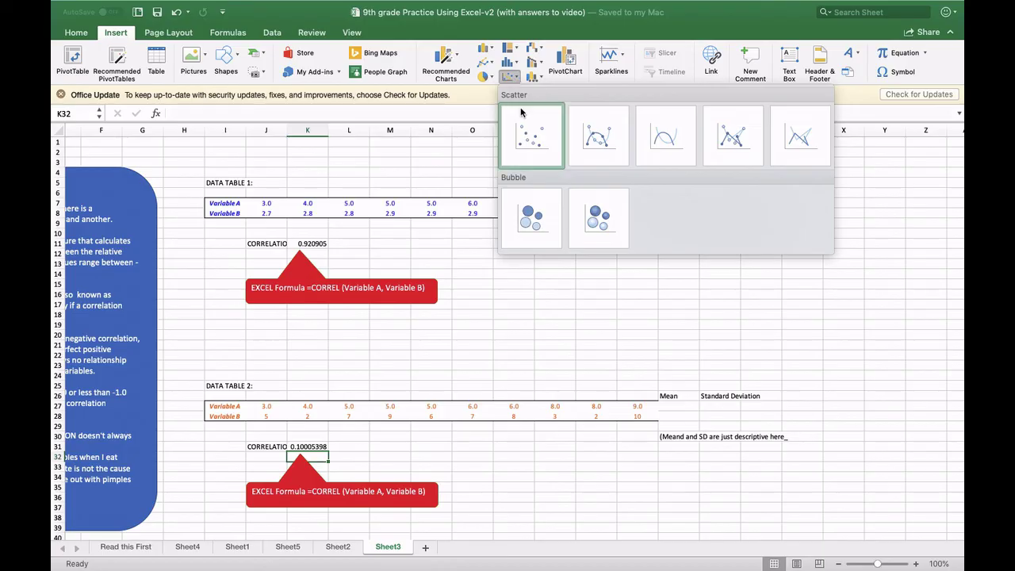
pyautogui.click(487, 334)
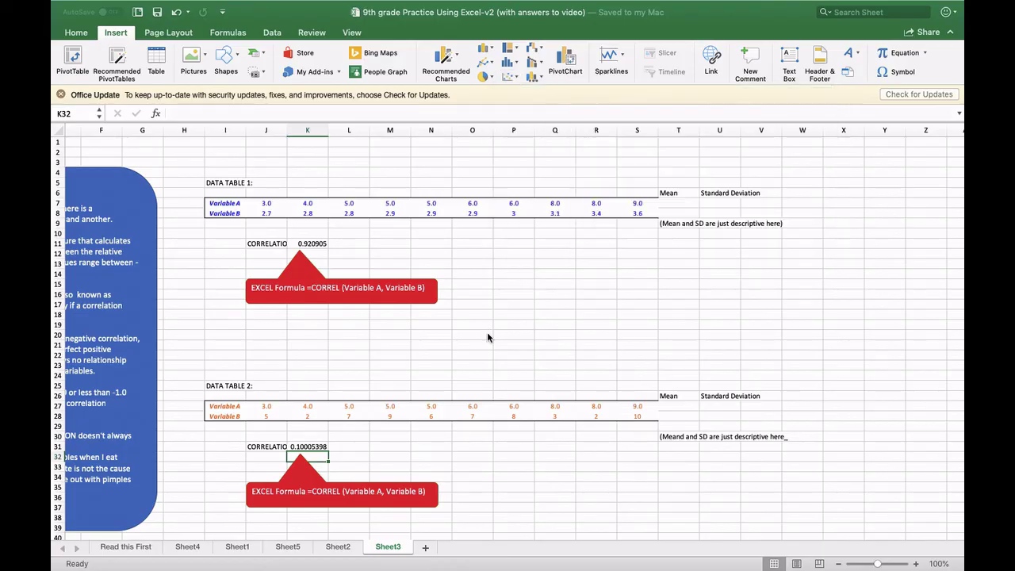
pyautogui.click(267, 204)
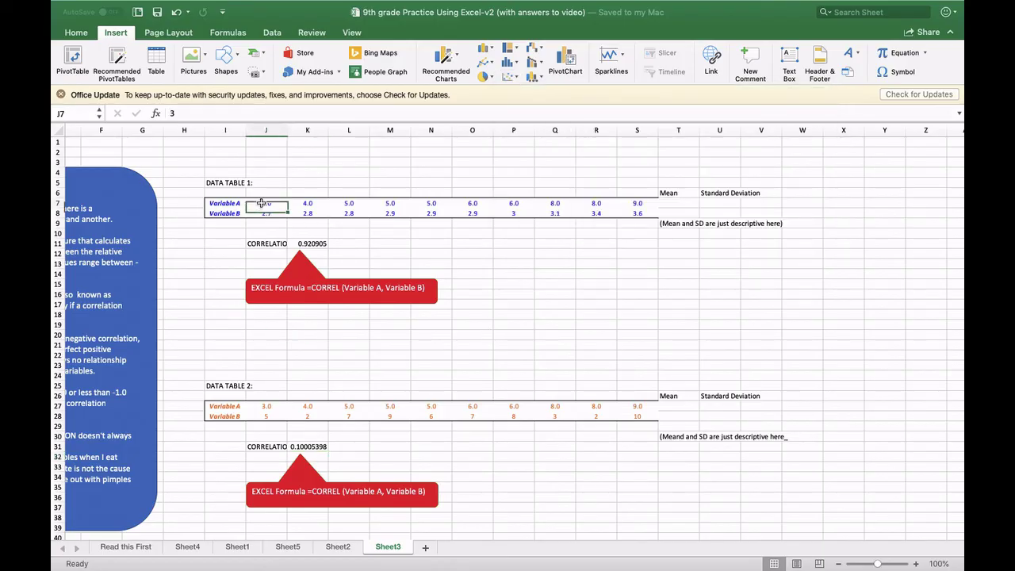
pyautogui.click(634, 211)
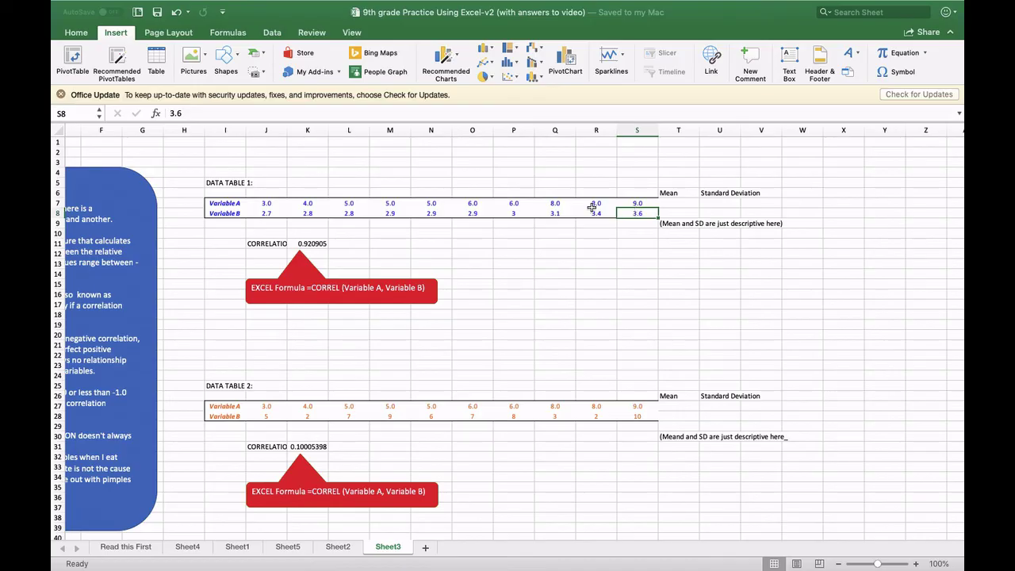
pyautogui.click(269, 204)
pyautogui.keyDown('shift'); pyautogui.click(639, 214); pyautogui.keyUp('shift')
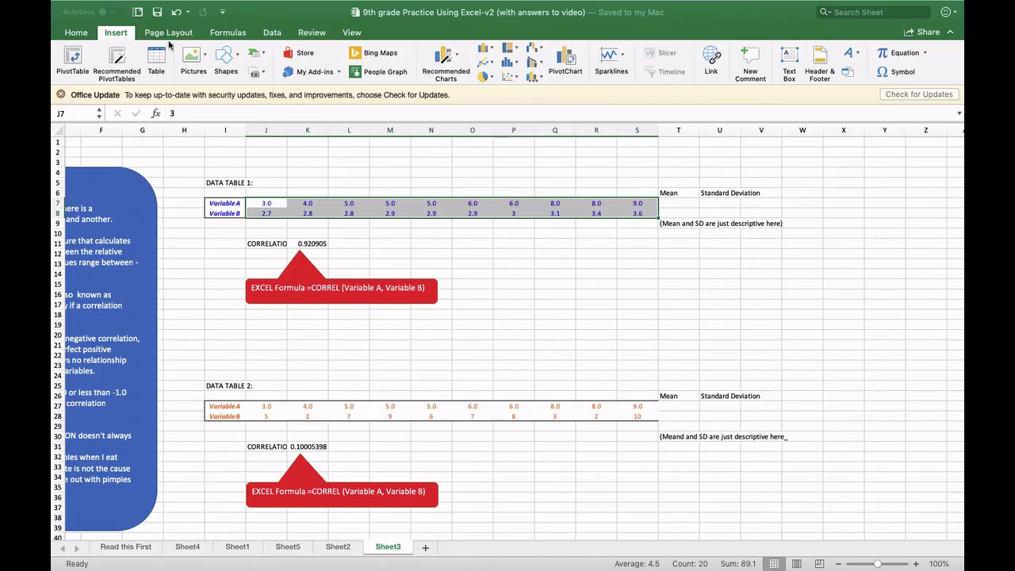
pyautogui.click(510, 77)
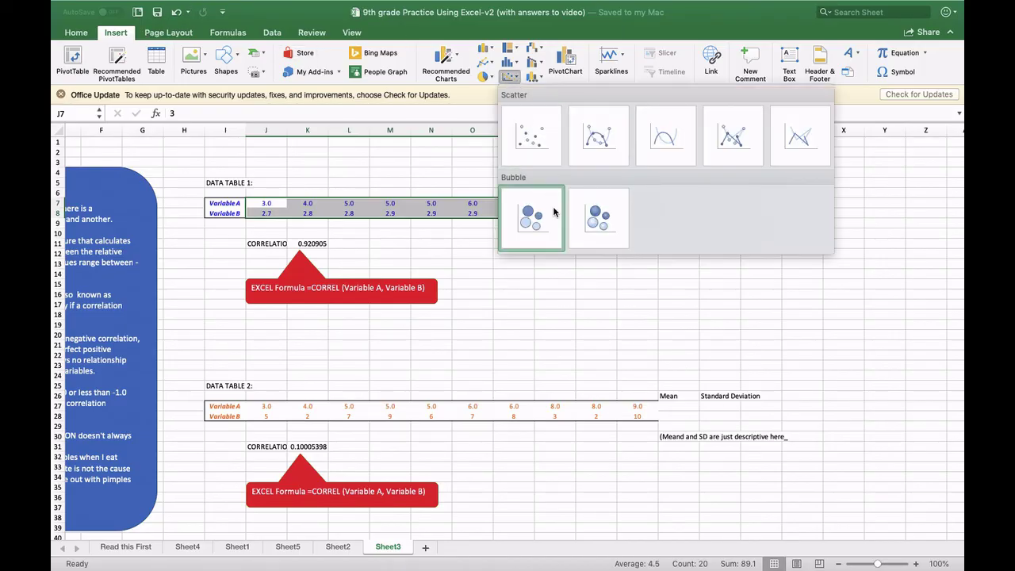
pyautogui.click(539, 142)
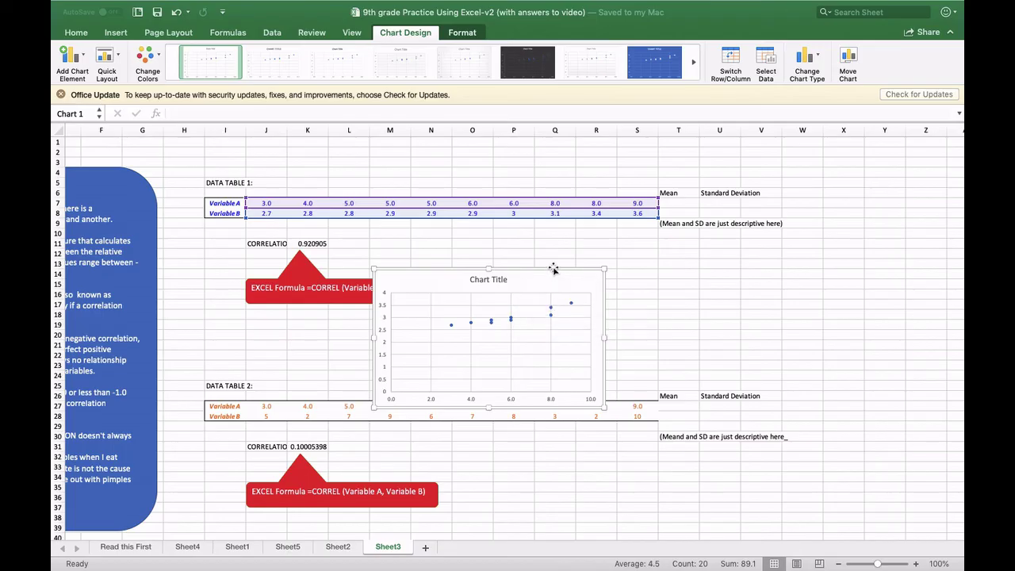
# - Move Data Table 1's scatter chart just below its table, beside the red formula callout, and enlarge it
pyautogui.moveTo(553, 269); pyautogui.dragTo(638, 231)
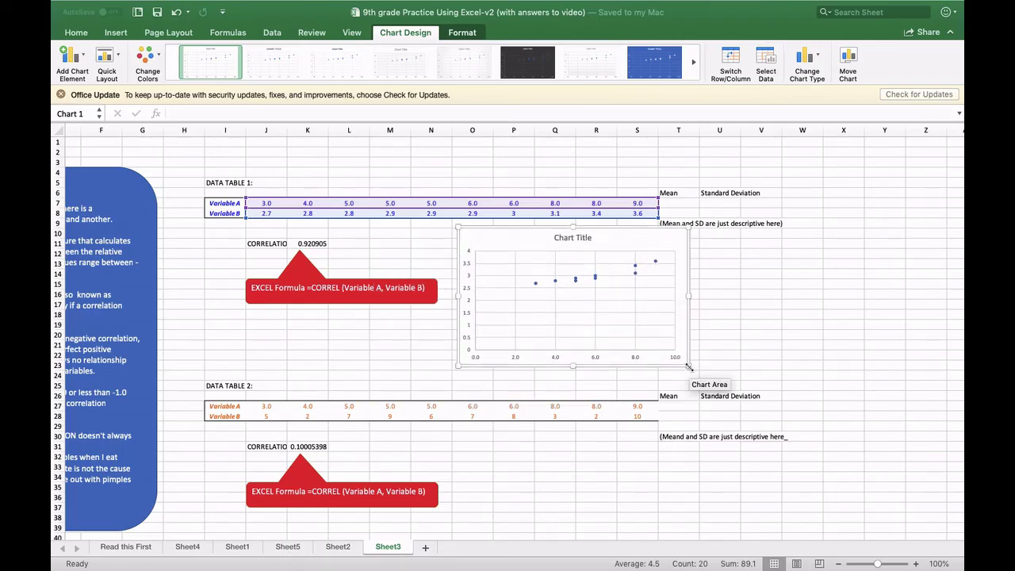
pyautogui.moveTo(688, 365); pyautogui.dragTo(752, 426)
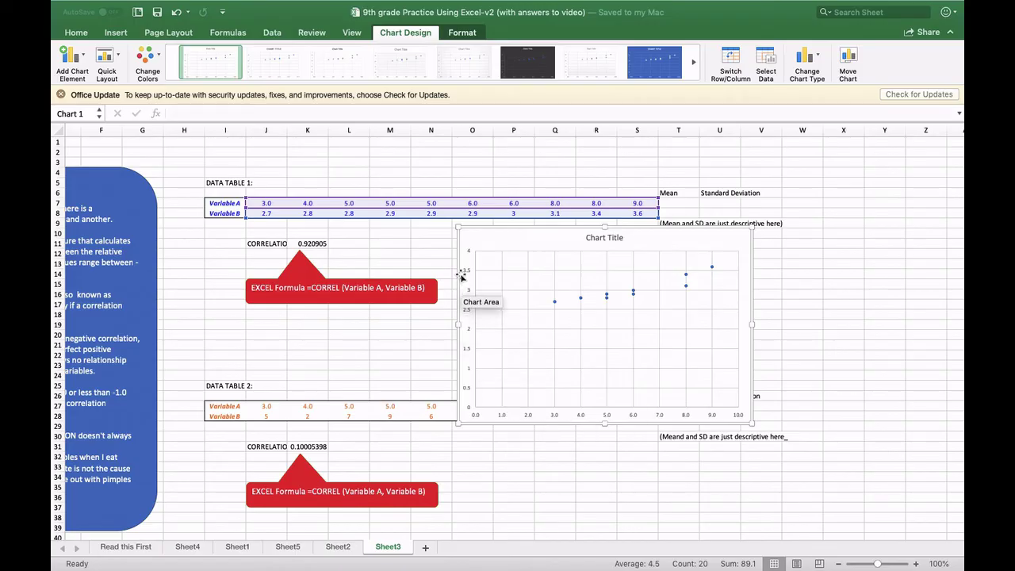
pyautogui.click(615, 237)
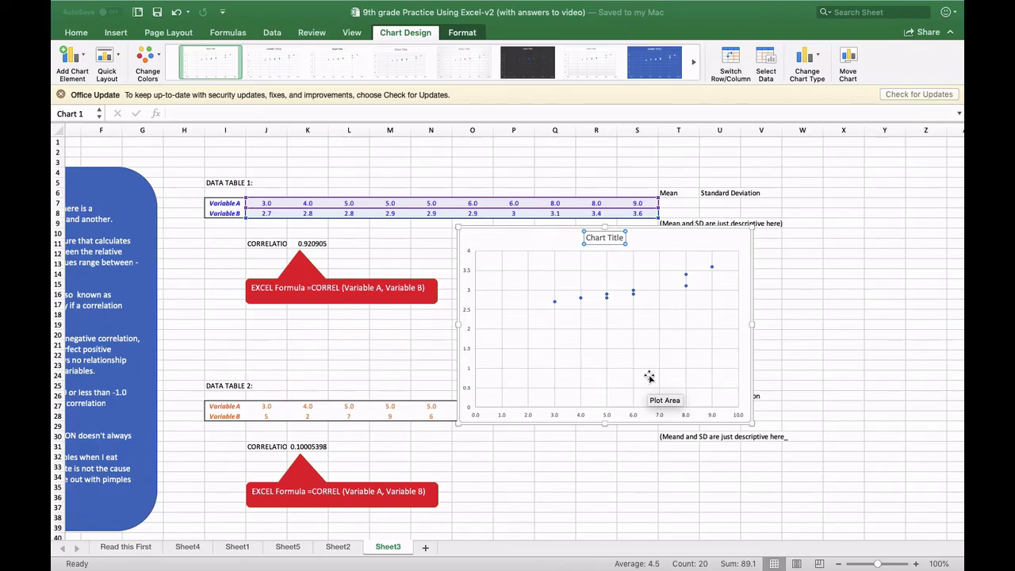
pyautogui.click(606, 328)
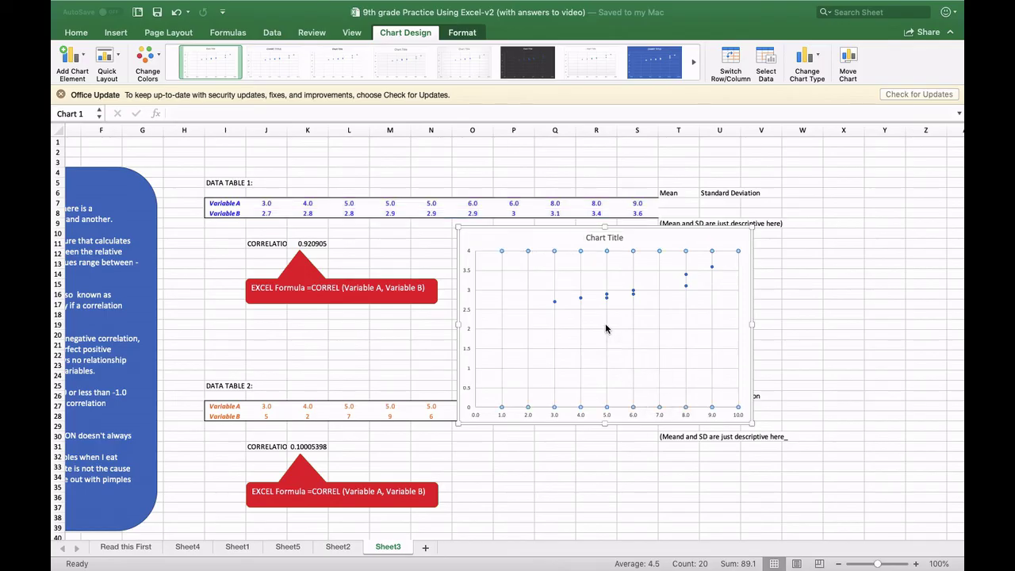
# - Add a linear trendline to Data Table 1's scatter chart and move the chart over columns R to X at the sheet's first rows
pyautogui.click(500, 236)
pyautogui.click(87, 61)
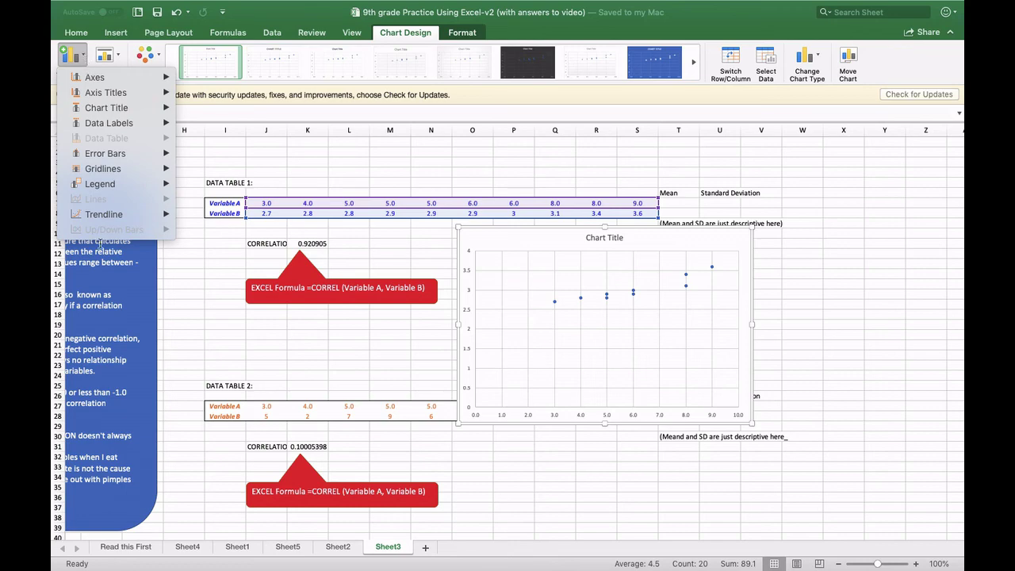
pyautogui.moveTo(104, 214)
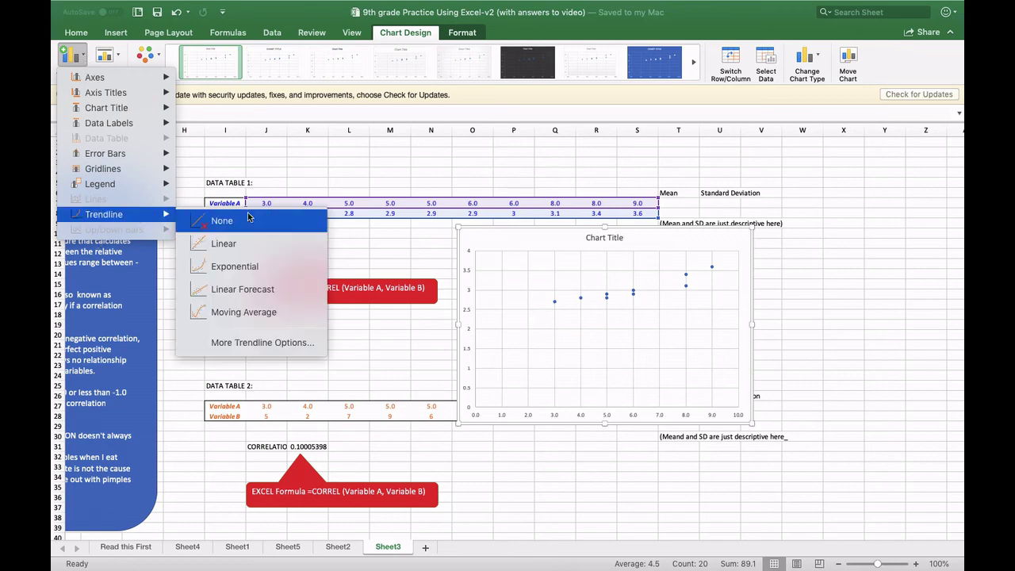
pyautogui.click(256, 241)
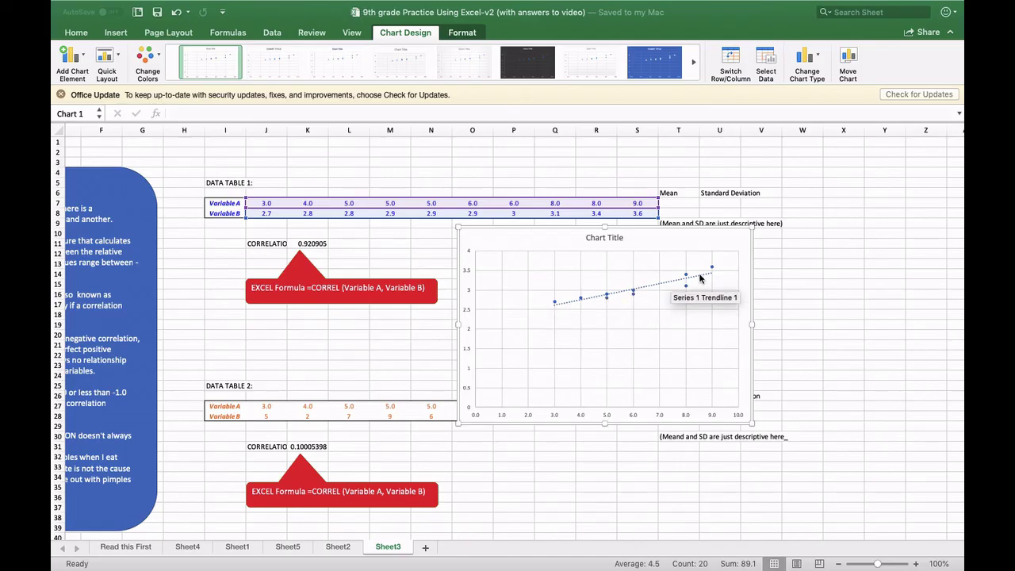
pyautogui.click(721, 231)
pyautogui.moveTo(721, 231); pyautogui.dragTo(851, 144)
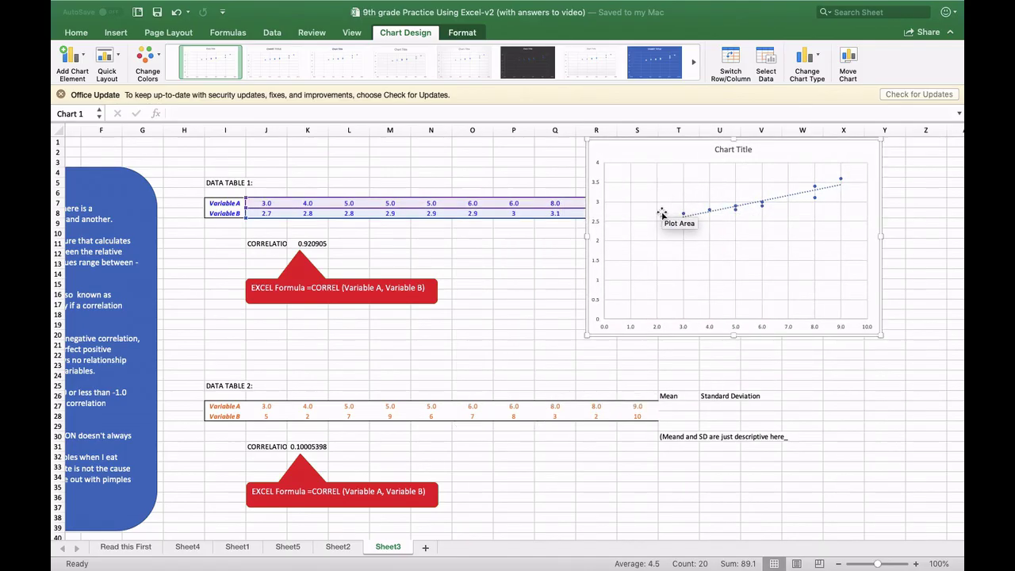
# - Insert a markers-only scatter chart from Data Table 2's values in J27:S28 and place it below that table
pyautogui.scroll(-2, 556, 322)
pyautogui.scroll(-5, 556, 321)
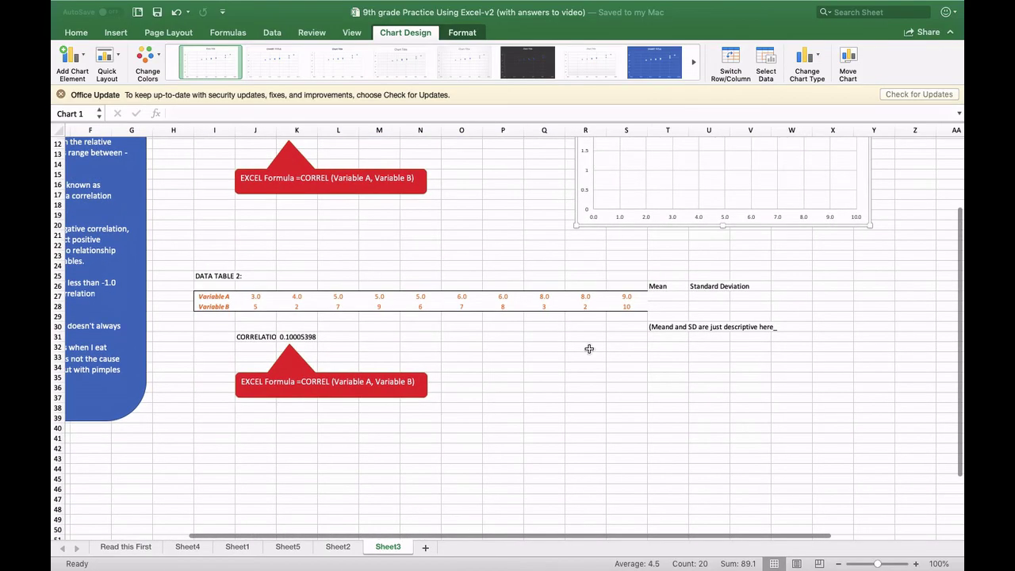
pyautogui.click(552, 370)
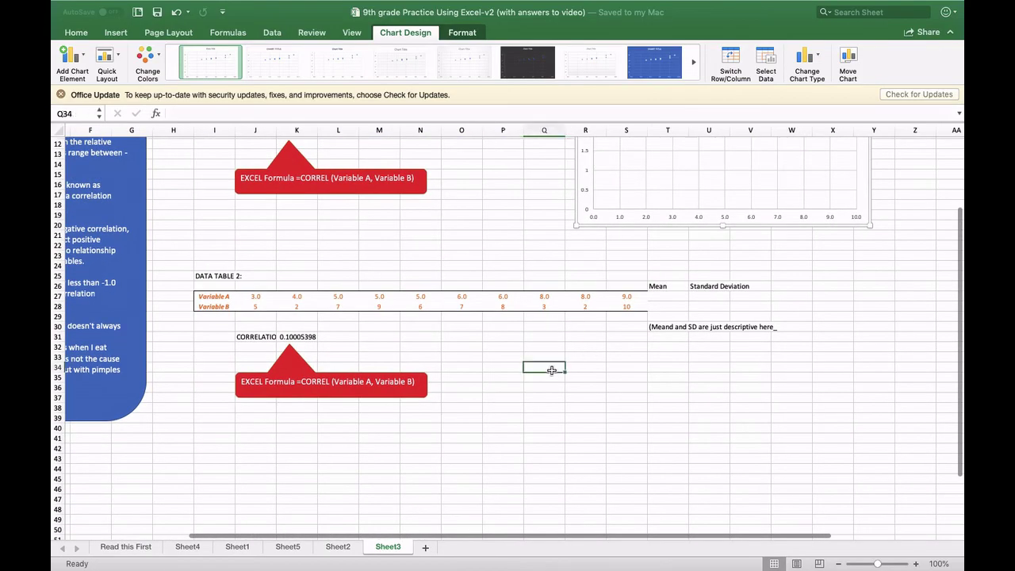
pyautogui.click(251, 295)
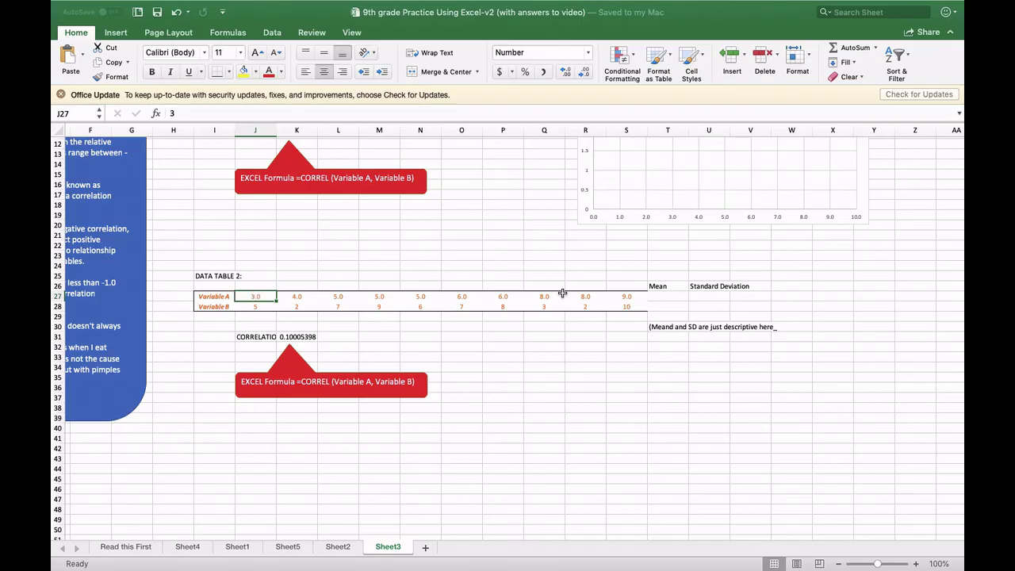
pyautogui.keyDown('shift'); pyautogui.click(629, 306); pyautogui.keyUp('shift')
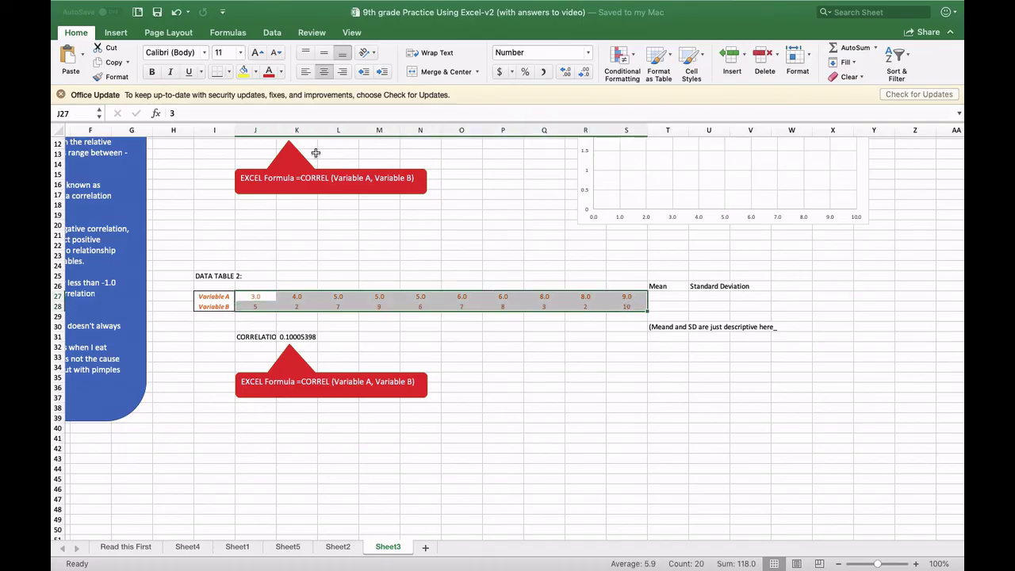
pyautogui.click(116, 33)
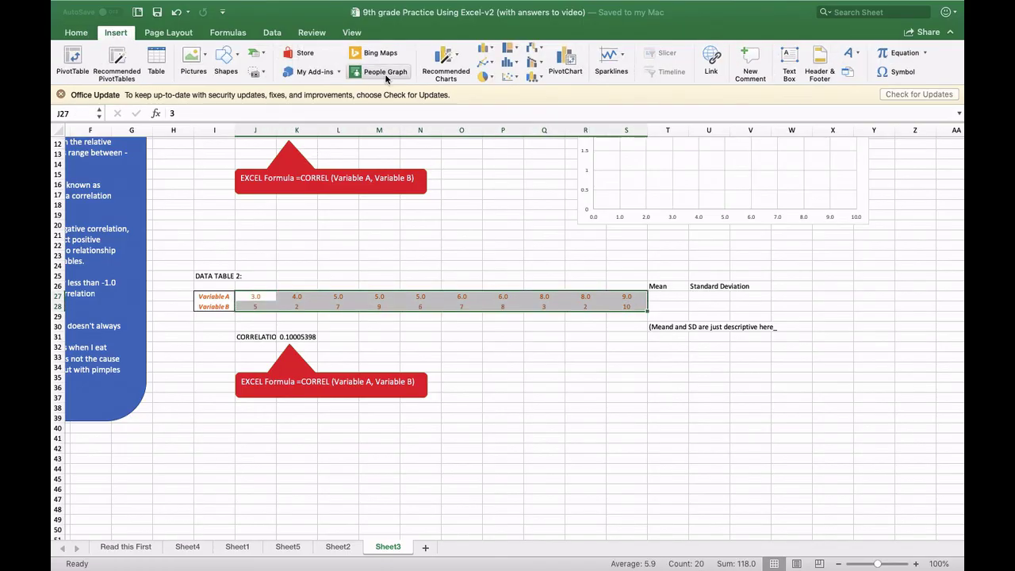
pyautogui.click(517, 78)
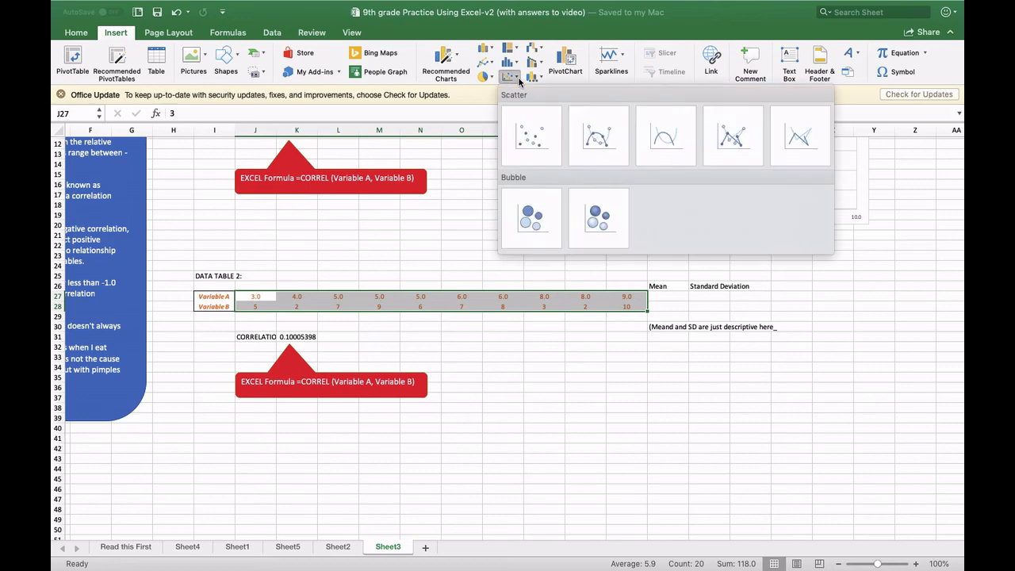
pyautogui.click(535, 138)
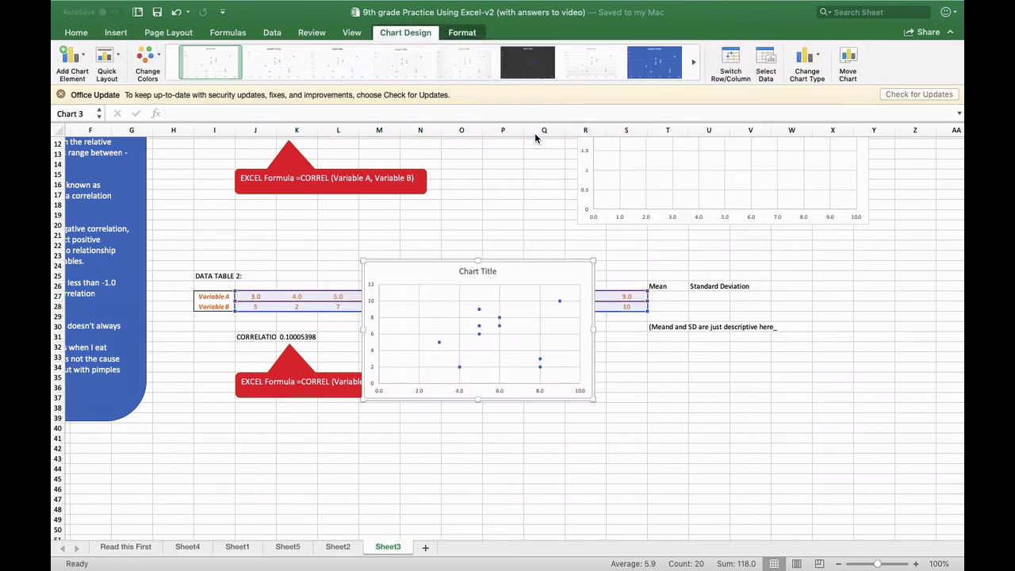
pyautogui.moveTo(532, 271); pyautogui.dragTo(670, 351)
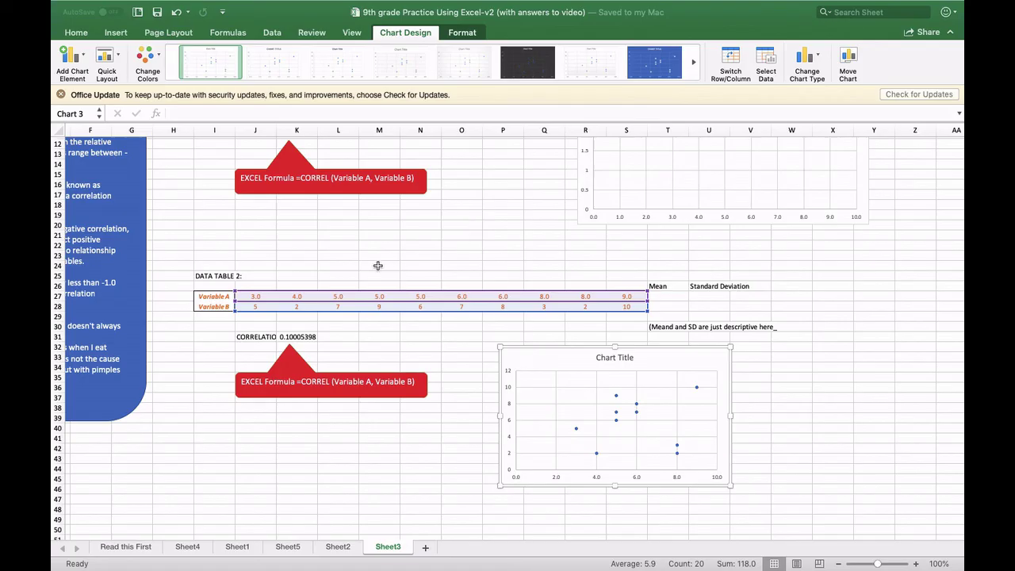
# - Add a linear trendline to Data Table 2's scatter chart
pyautogui.hscroll(3, 377, 266)
pyautogui.scroll(-1, 377, 266)
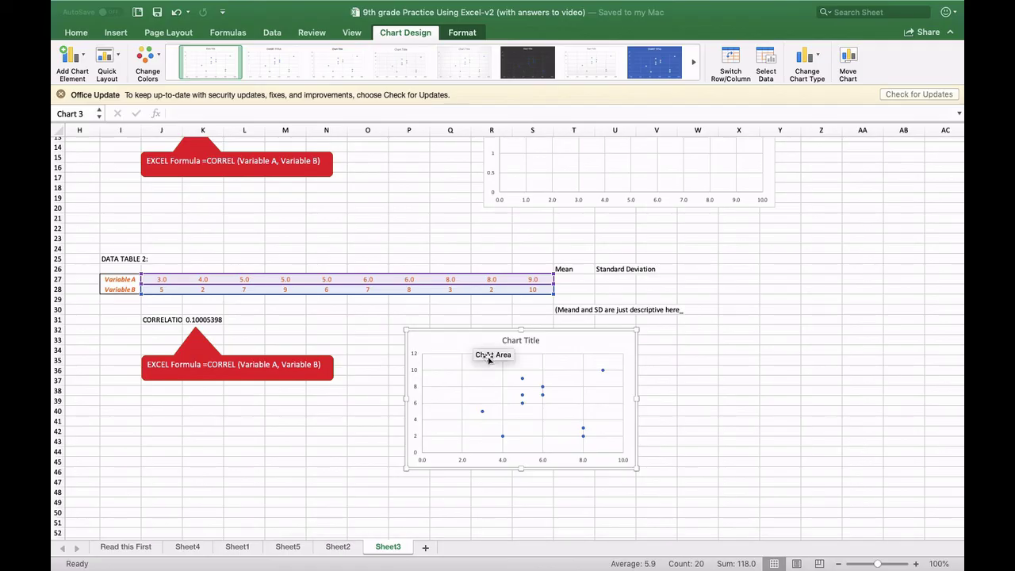
pyautogui.click(423, 373)
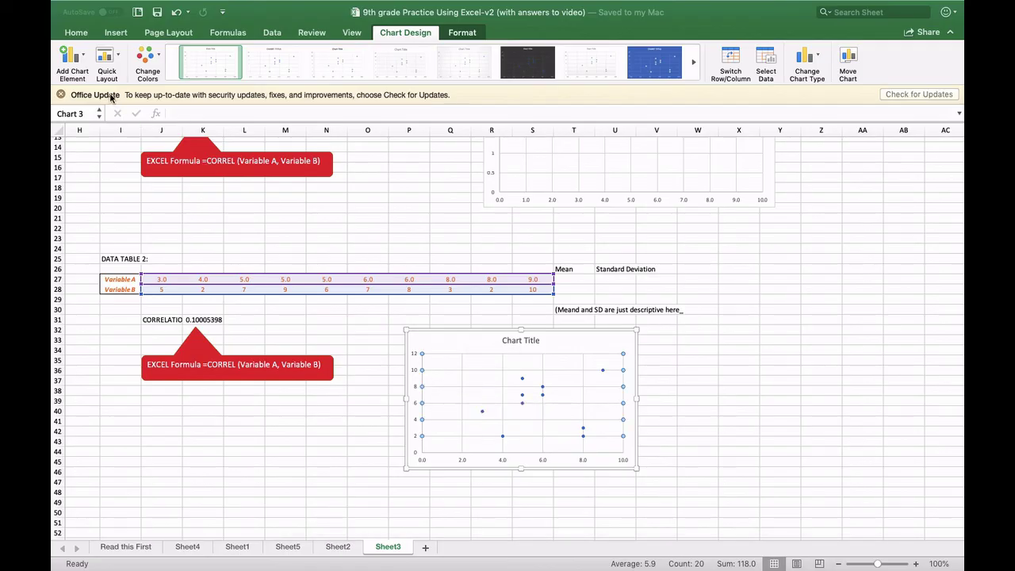
pyautogui.click(88, 62)
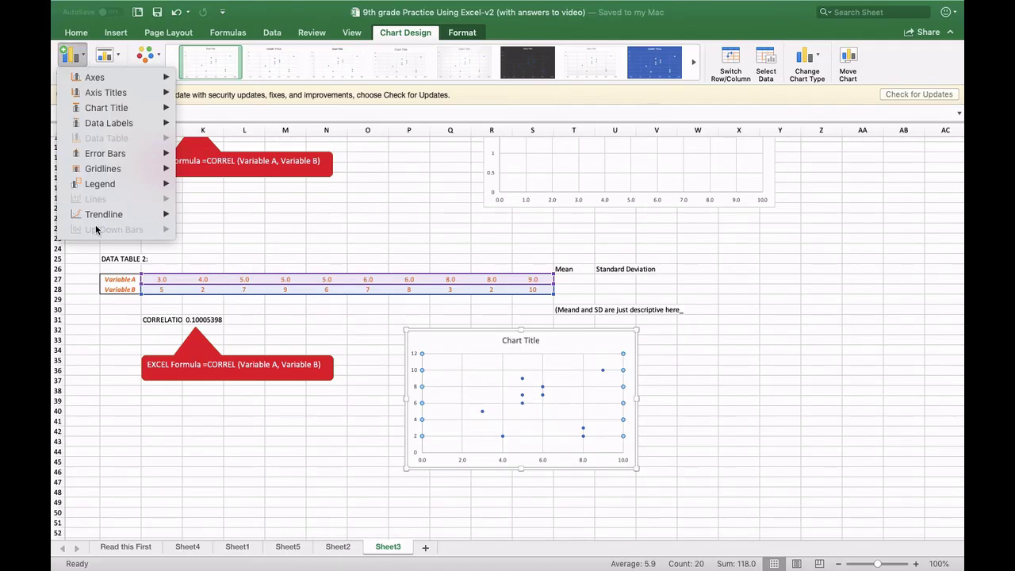
pyautogui.moveTo(123, 214)
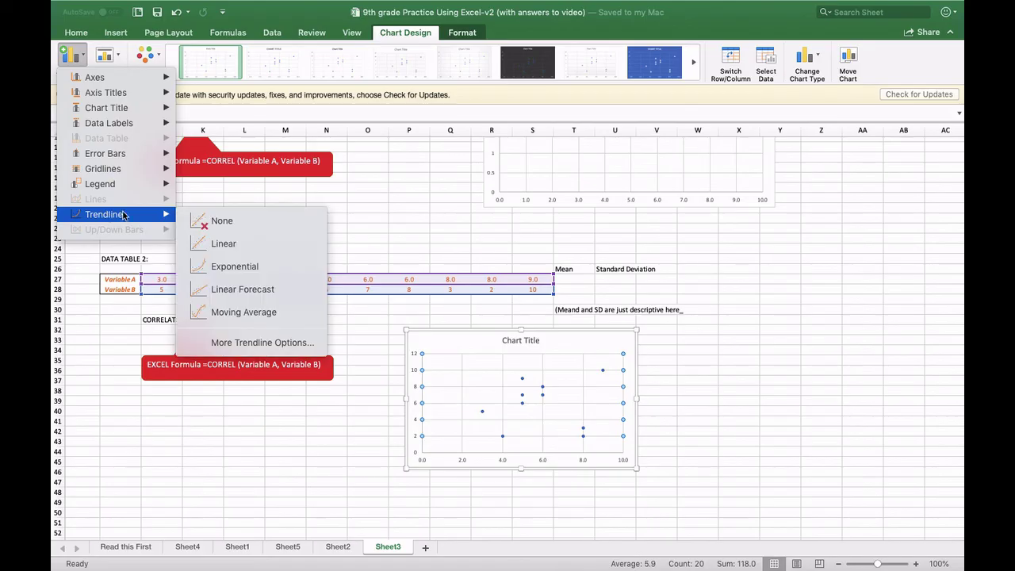
pyautogui.click(218, 244)
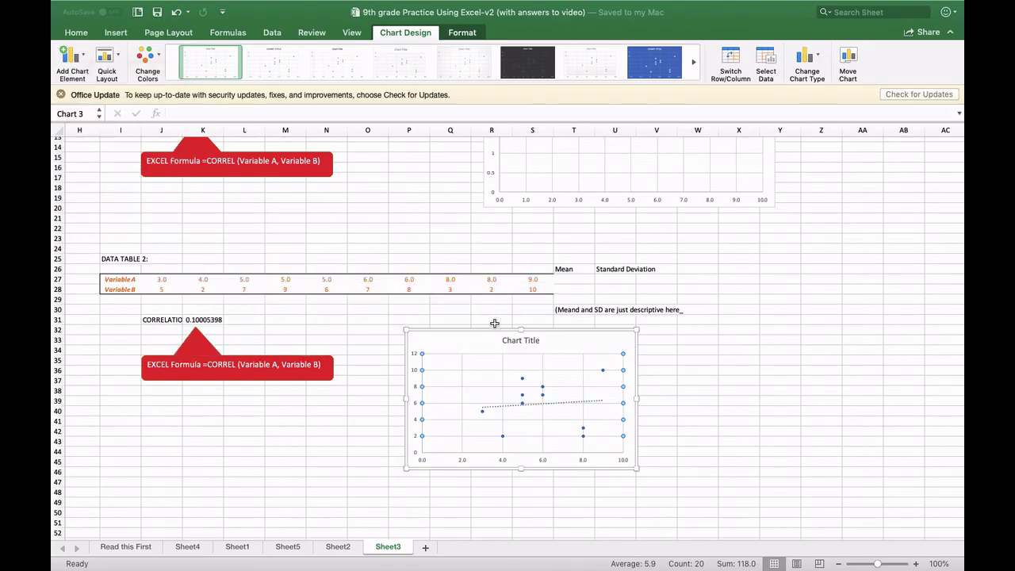
# - Enlarge Data Table 2's scatter chart and place it directly beneath Data Table 1's chart
pyautogui.moveTo(635, 331); pyautogui.dragTo(702, 249)
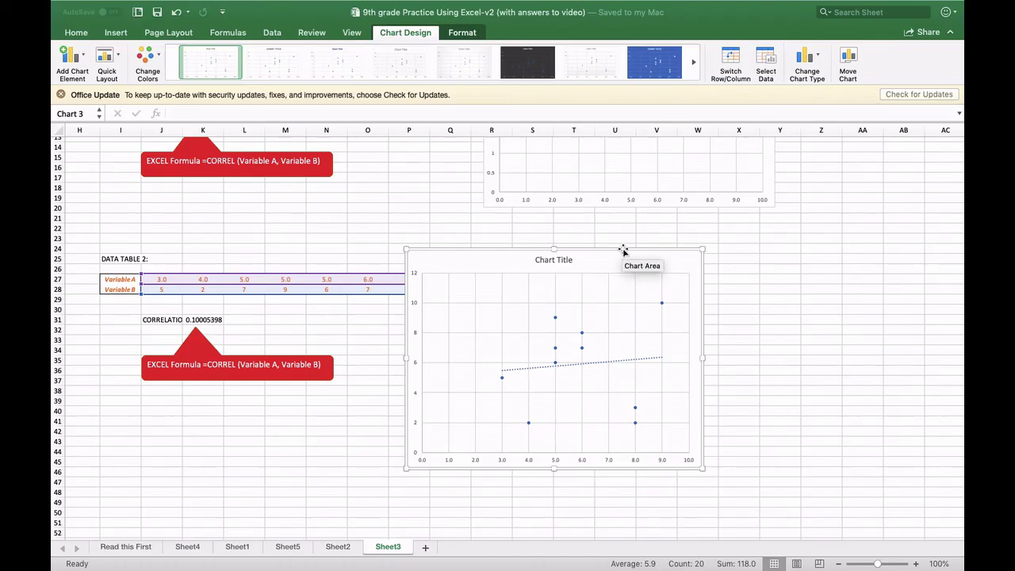
pyautogui.moveTo(623, 251); pyautogui.dragTo(697, 218)
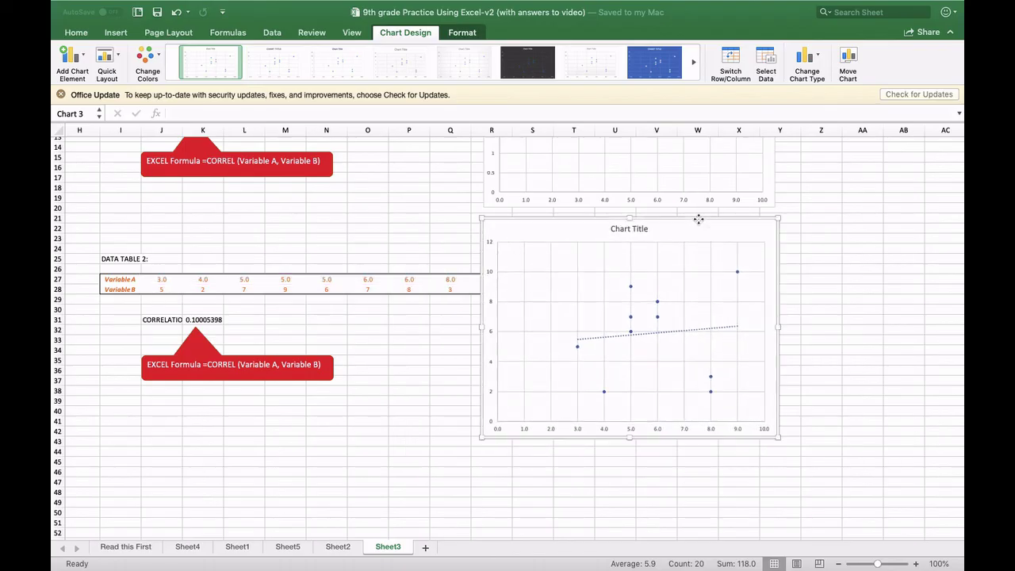
pyautogui.scroll(5, 697, 219)
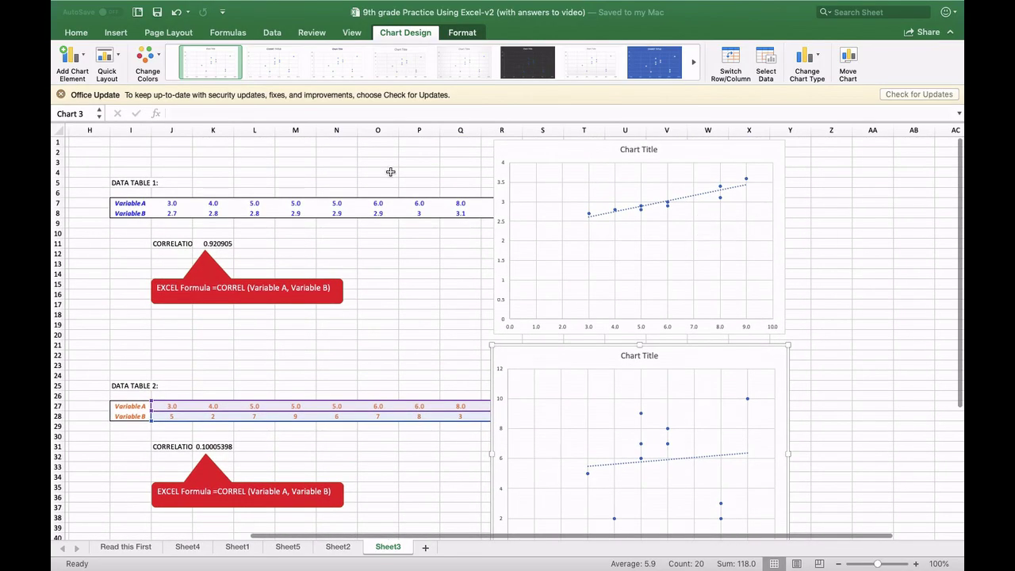
# - Switch to the Word worksheet, review questions 20 and 21 on Pearson's r, correlation type and scatter plots, and return to the Excel workbook
pyautogui.hotkey('ctrl', 'Left')
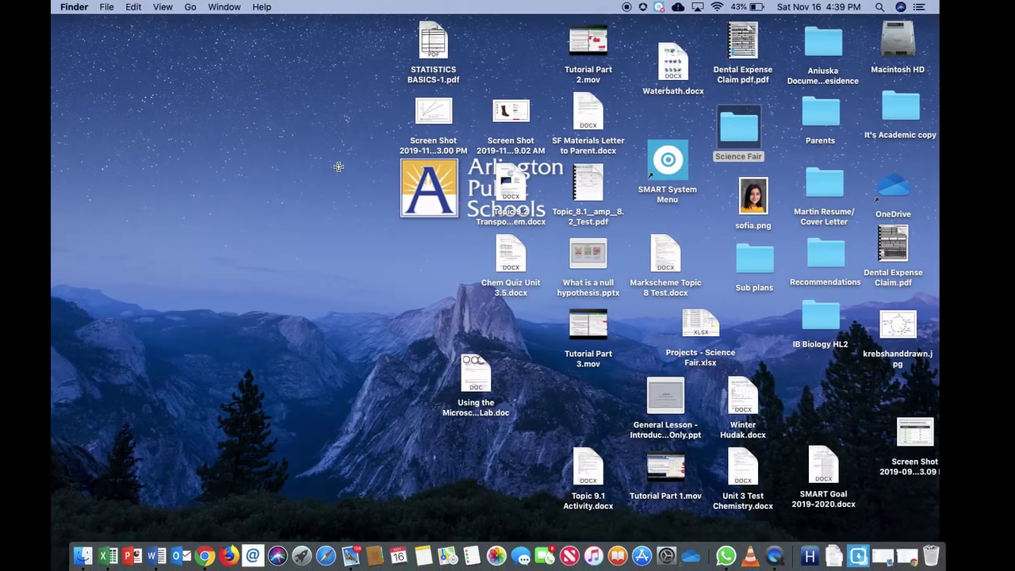
pyautogui.hotkey('ctrl', 'Right')
pyautogui.hotkey('ctrl', 'Right')
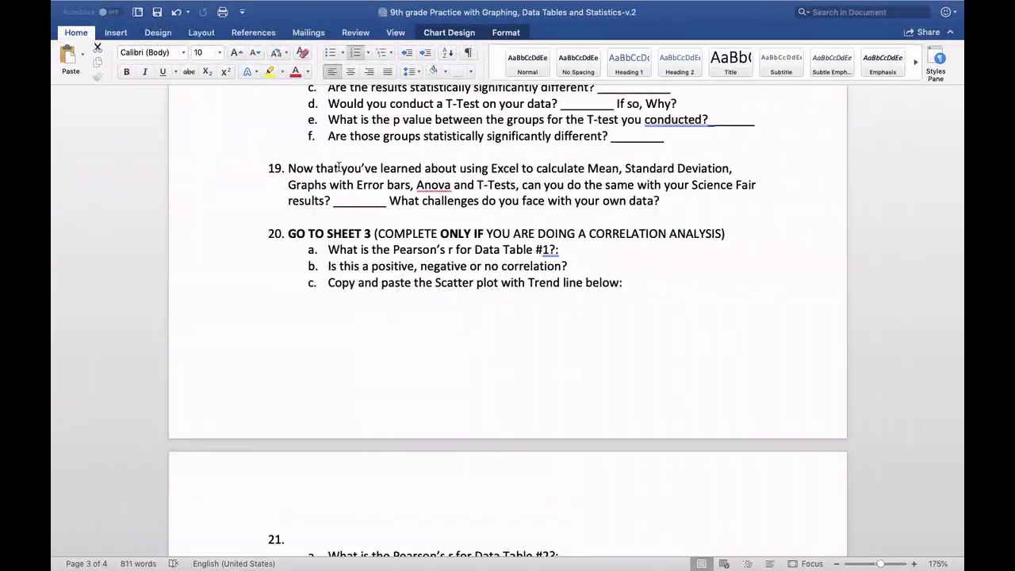
pyautogui.scroll(-8, 338, 164)
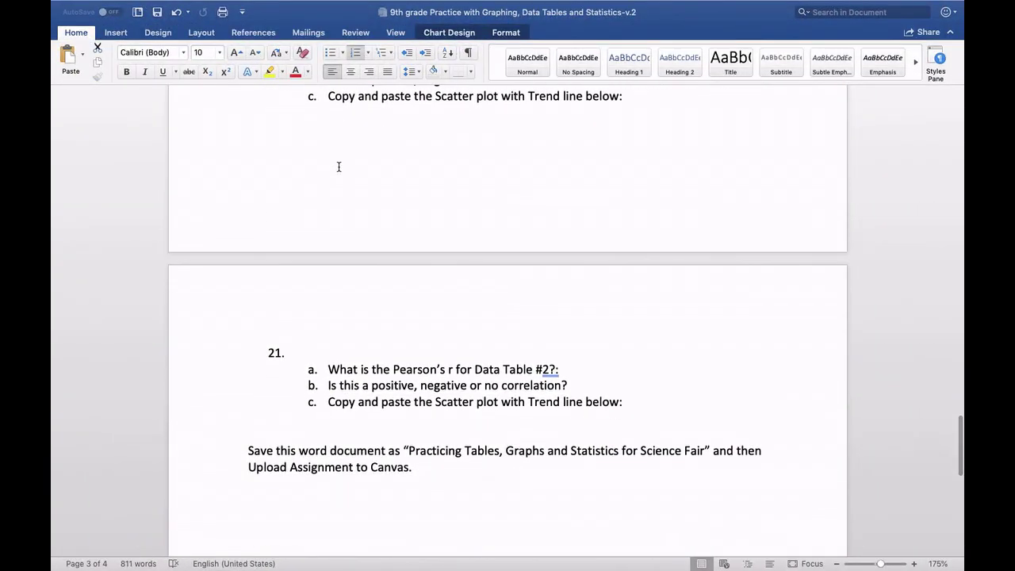
pyautogui.scroll(2, 309, 200)
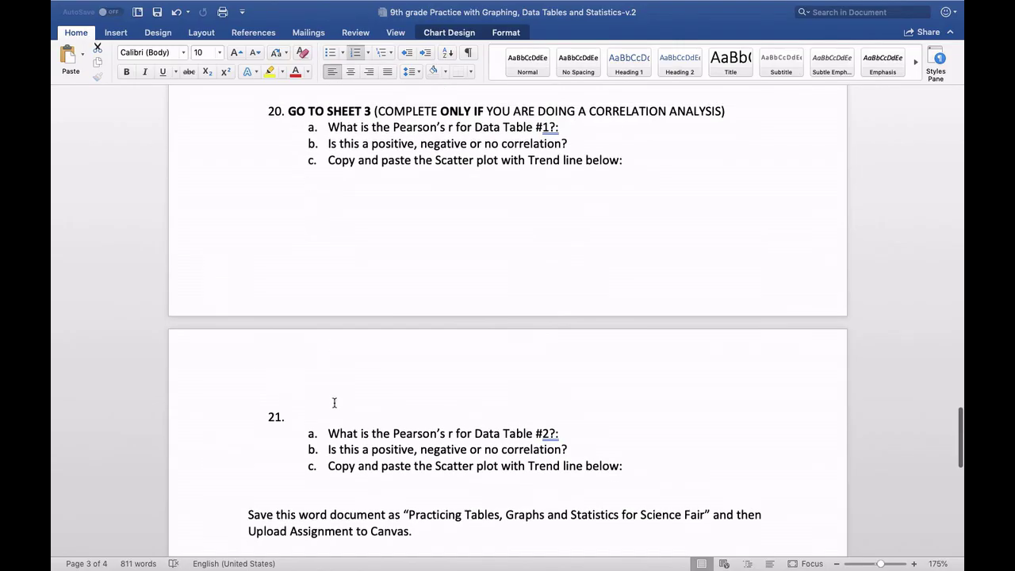
pyautogui.scroll(-1, 334, 403)
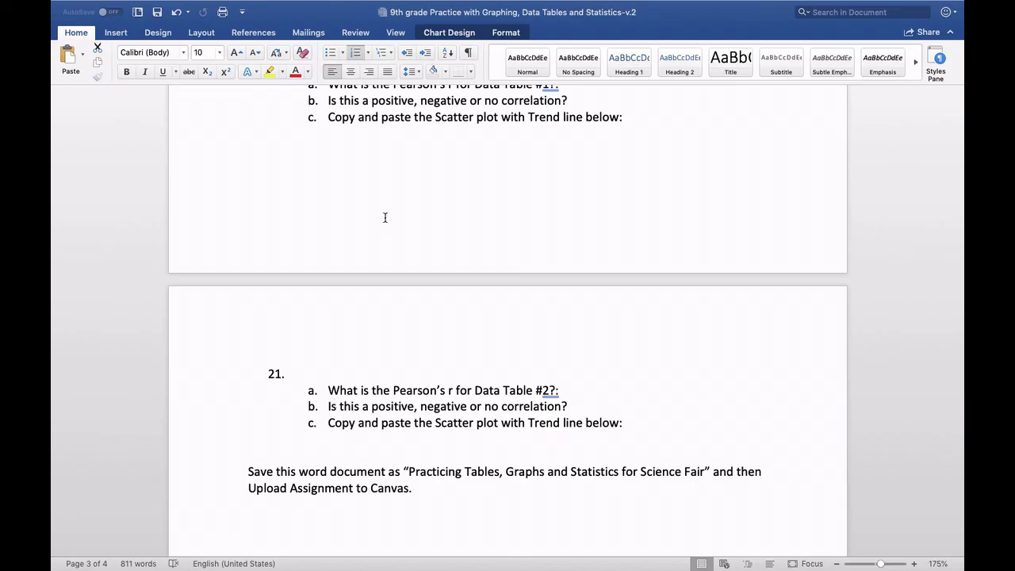
pyautogui.hotkey('ctrl', 'Left')
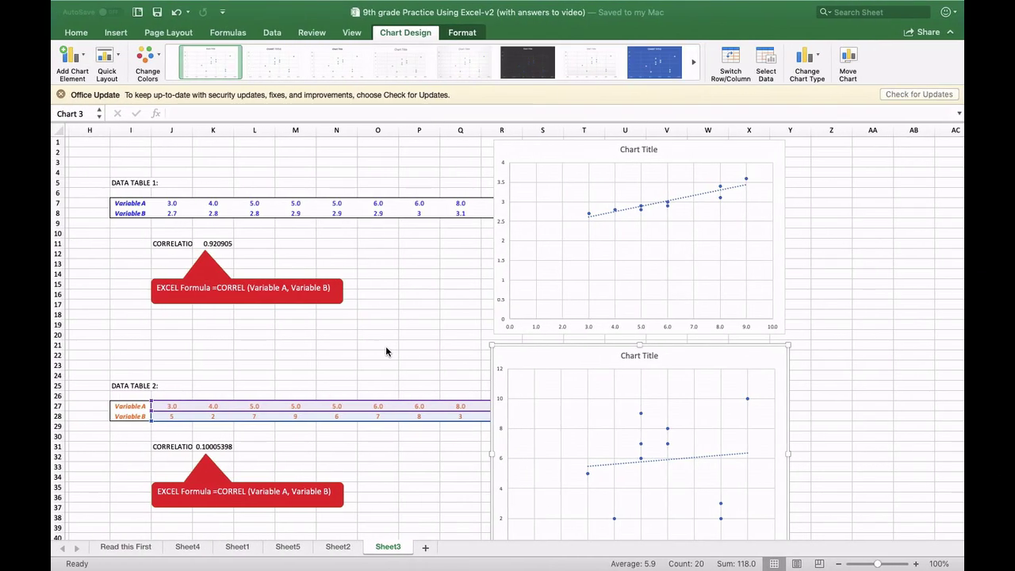